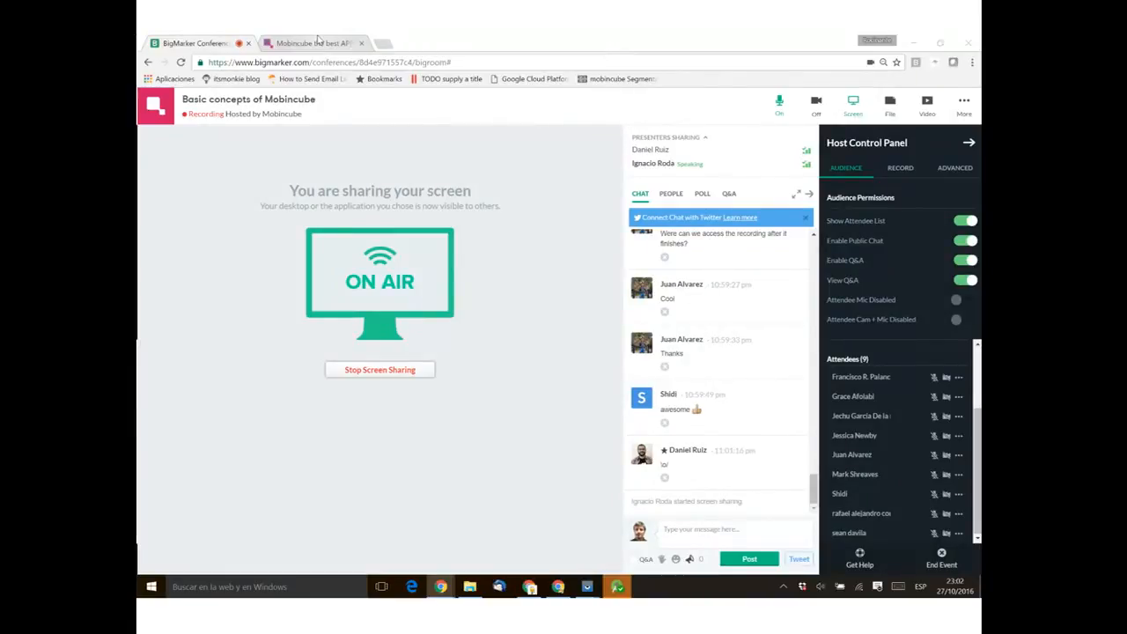
# Step: Open the Mobincube site and log in with the user name Webinars and the account password
pyautogui.click(318, 41)
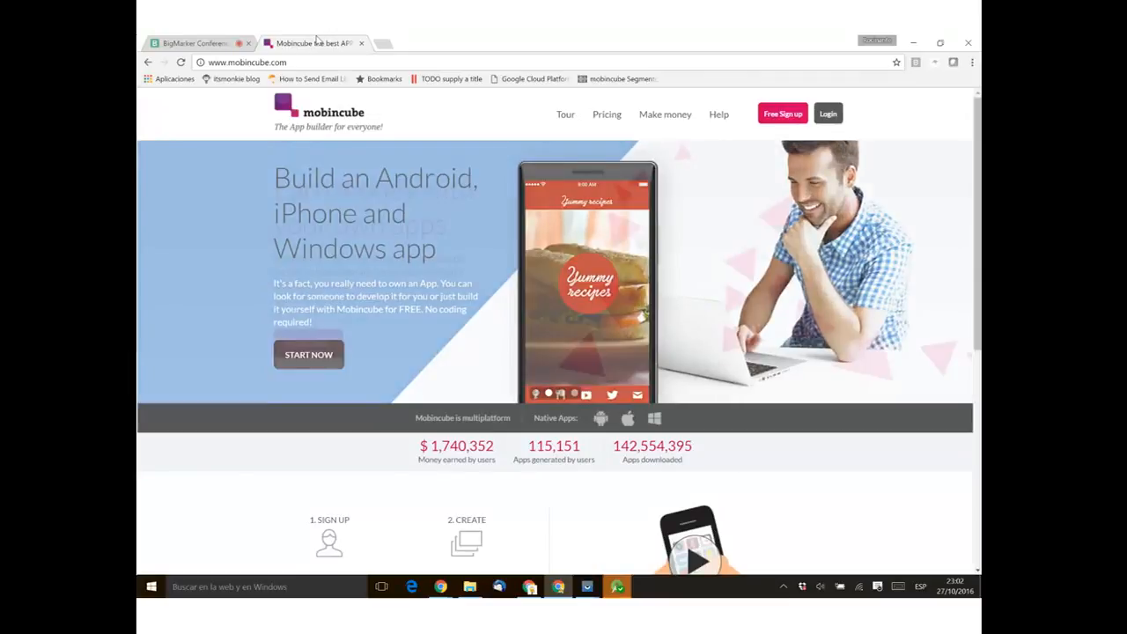
pyautogui.click(208, 41)
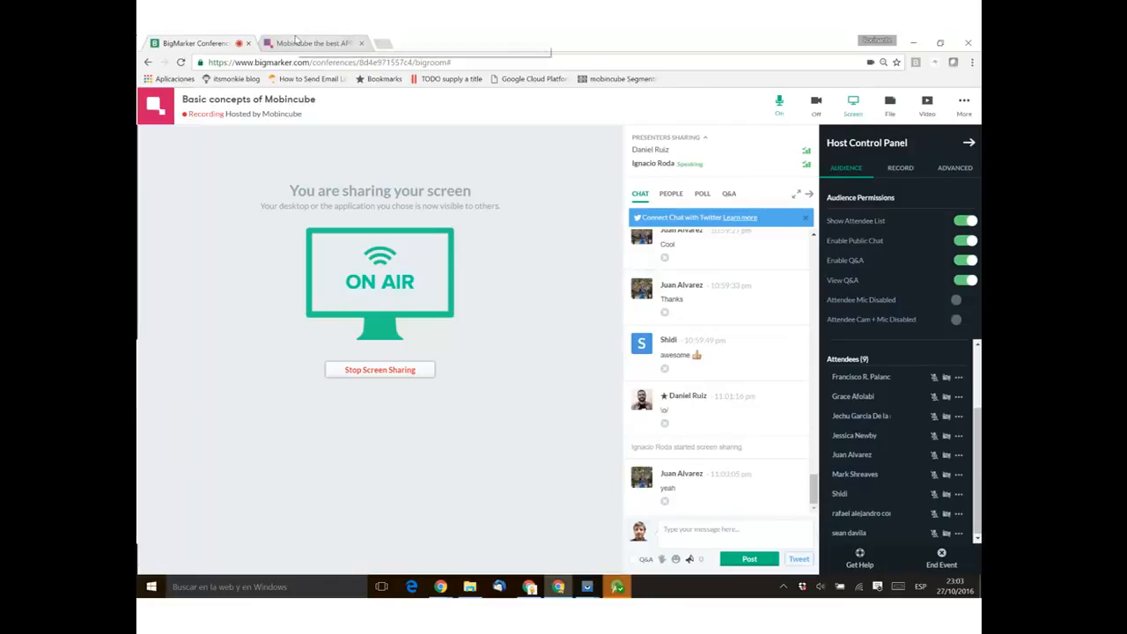
pyautogui.click(296, 41)
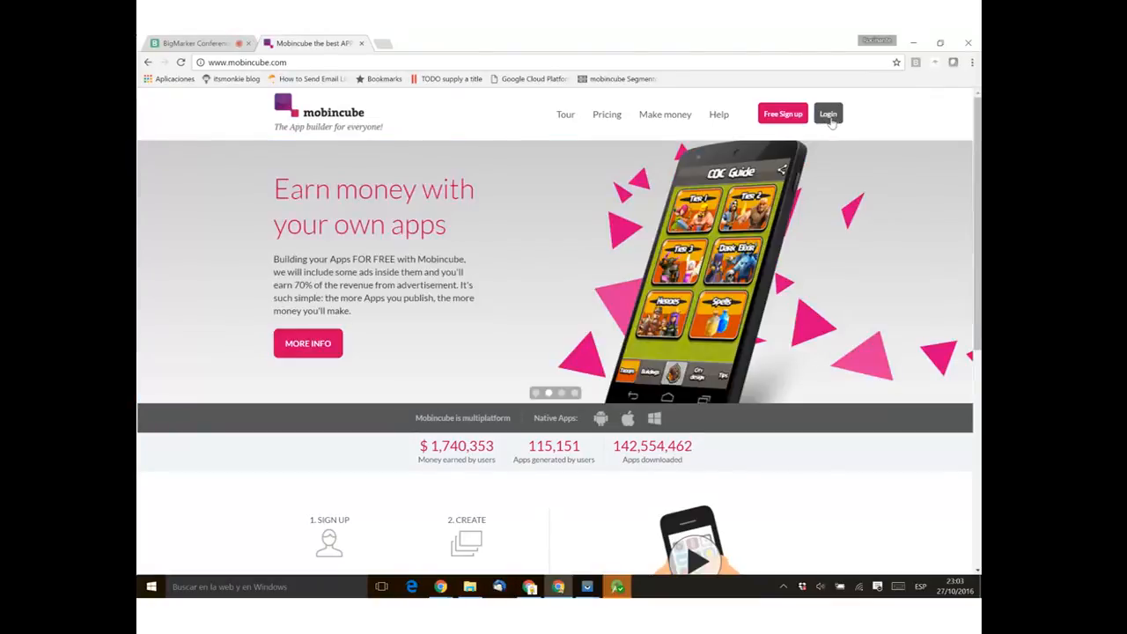
pyautogui.click(829, 118)
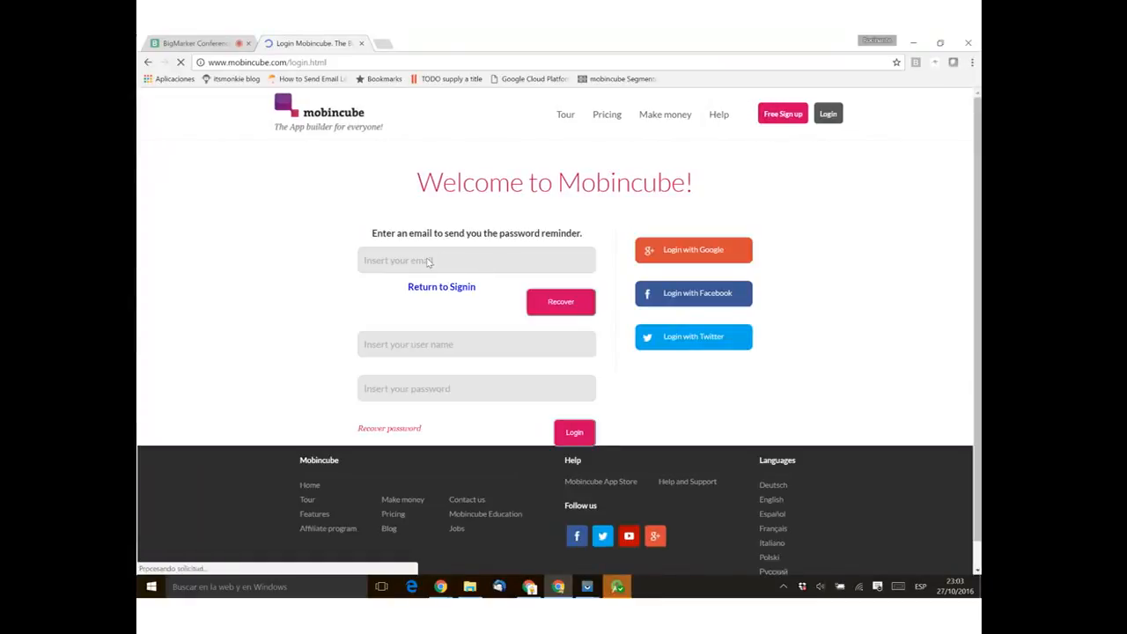
pyautogui.click(443, 284)
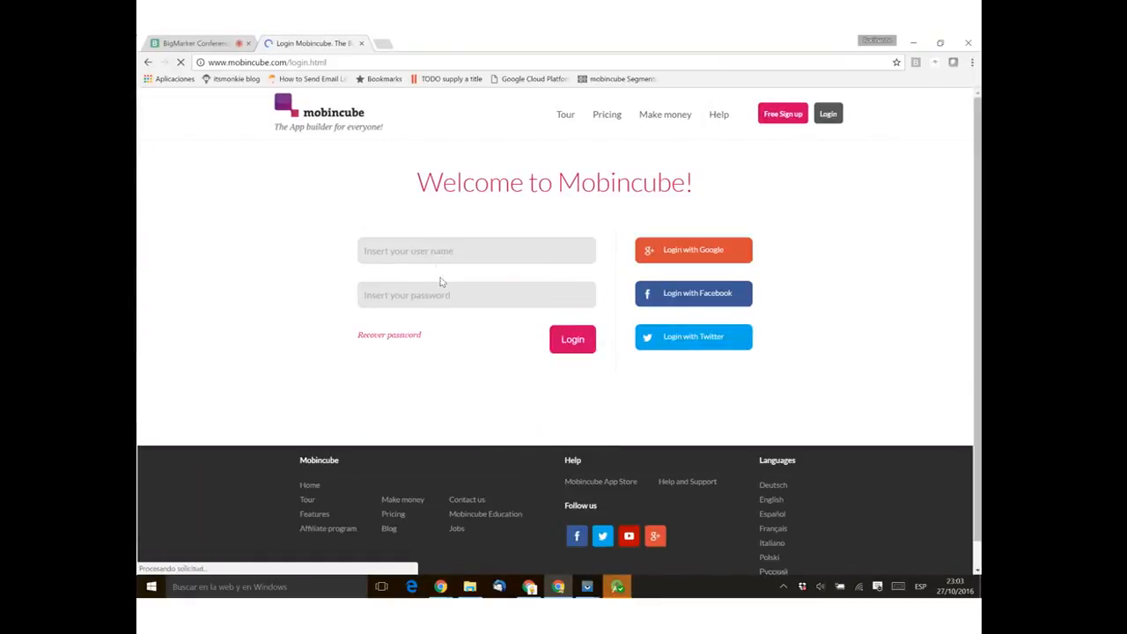
pyautogui.click(389, 251)
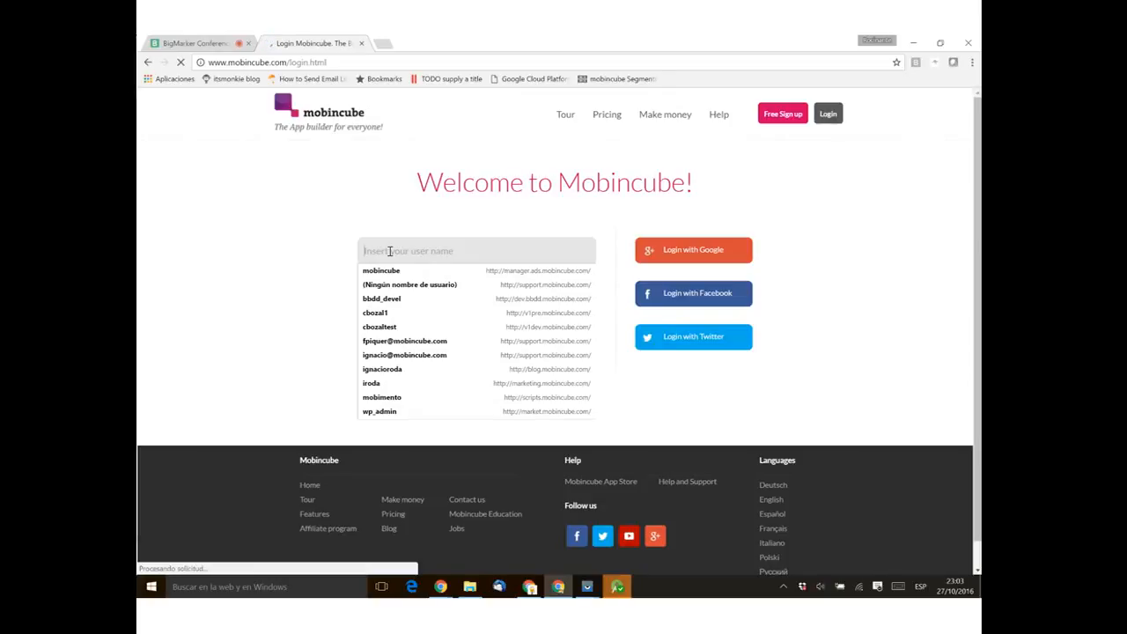
pyautogui.write('Webinars')
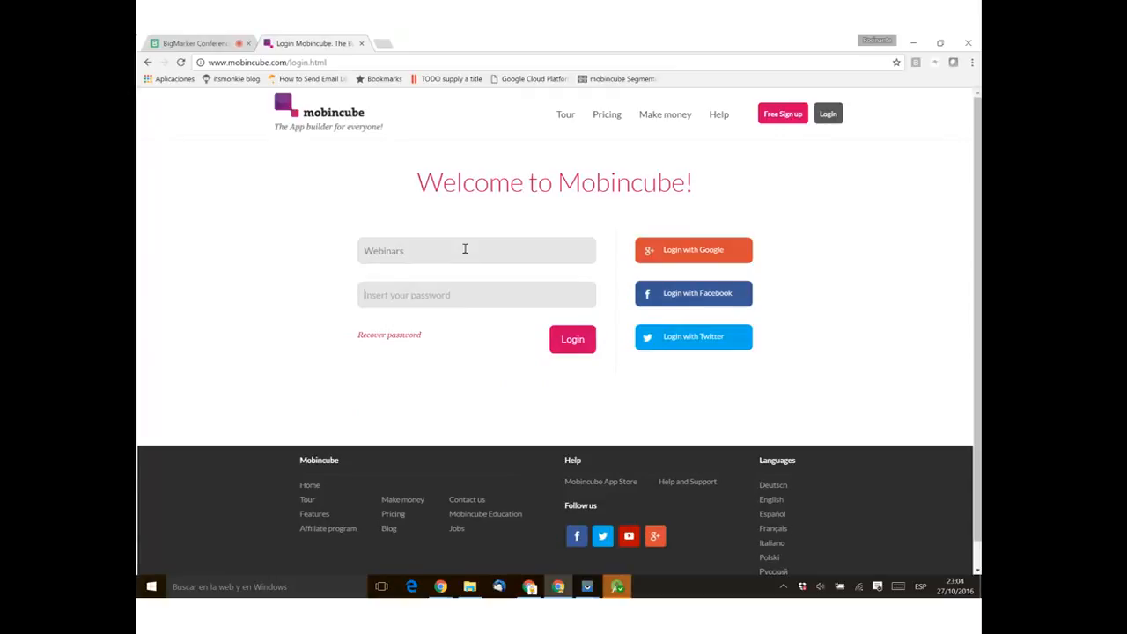
pyautogui.write('••••••••••')
pyautogui.click(553, 346)
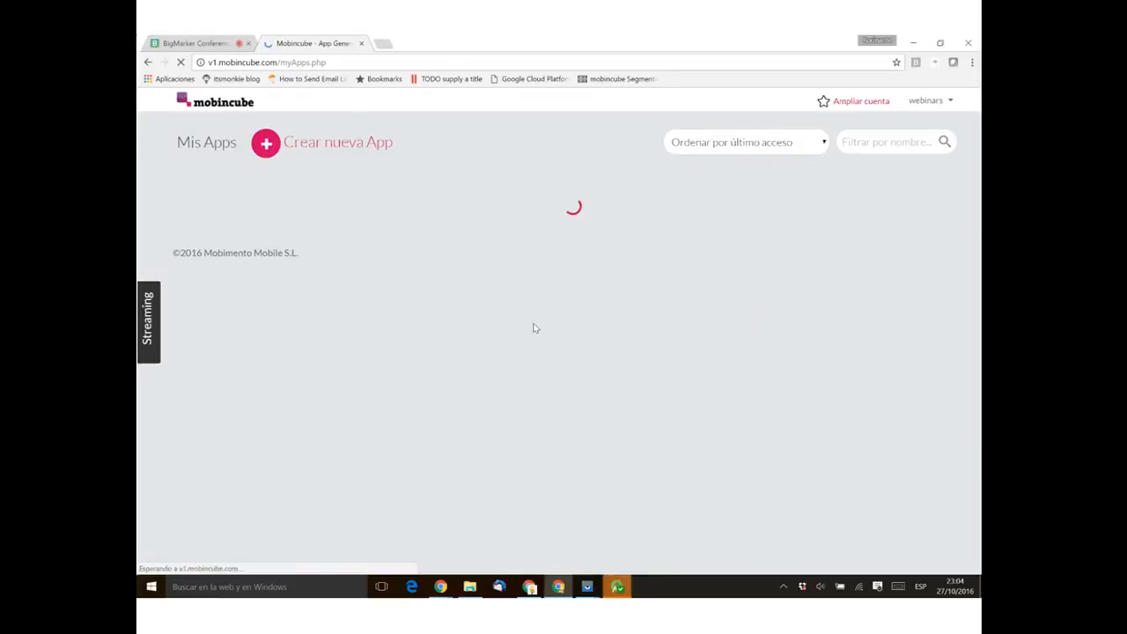
# Step: Change the account's interface language to English
pyautogui.click(951, 104)
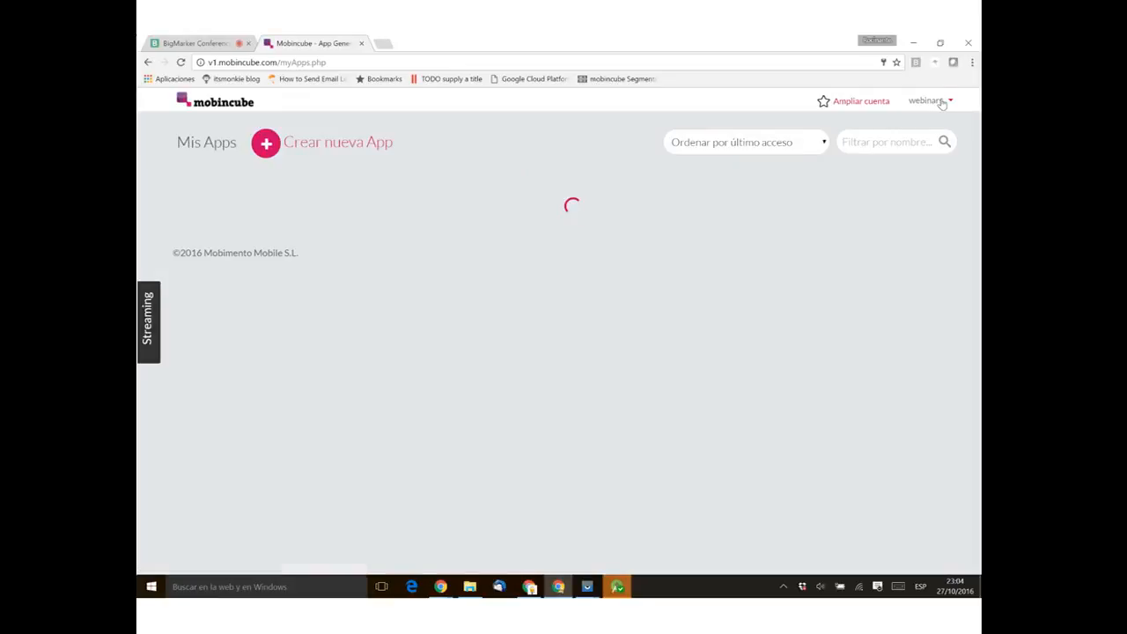
pyautogui.click(943, 103)
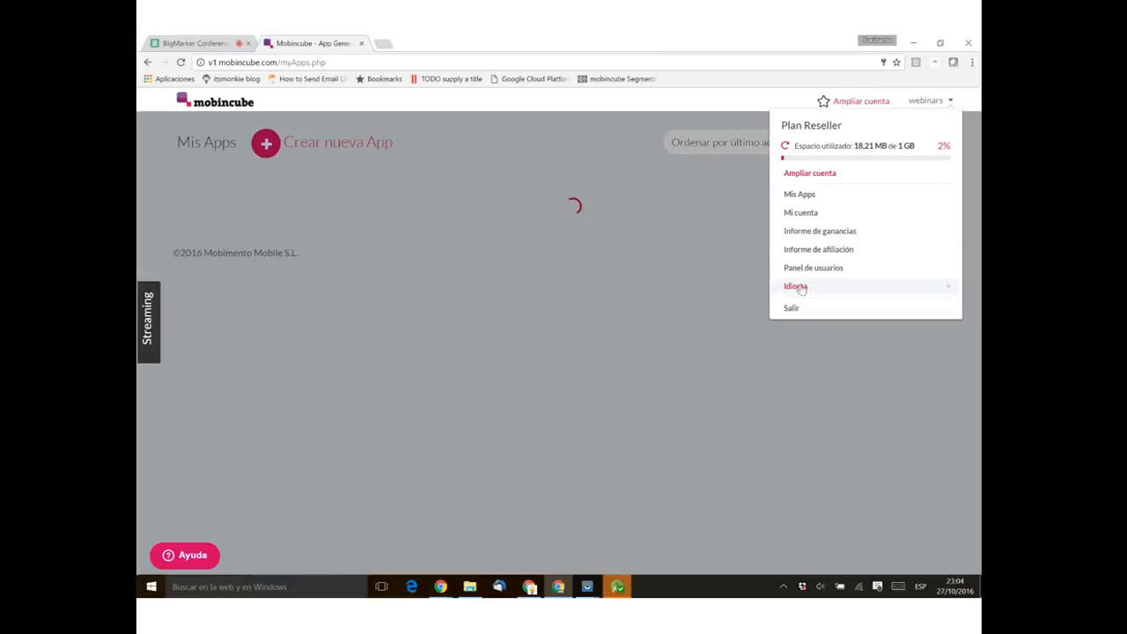
pyautogui.click(935, 288)
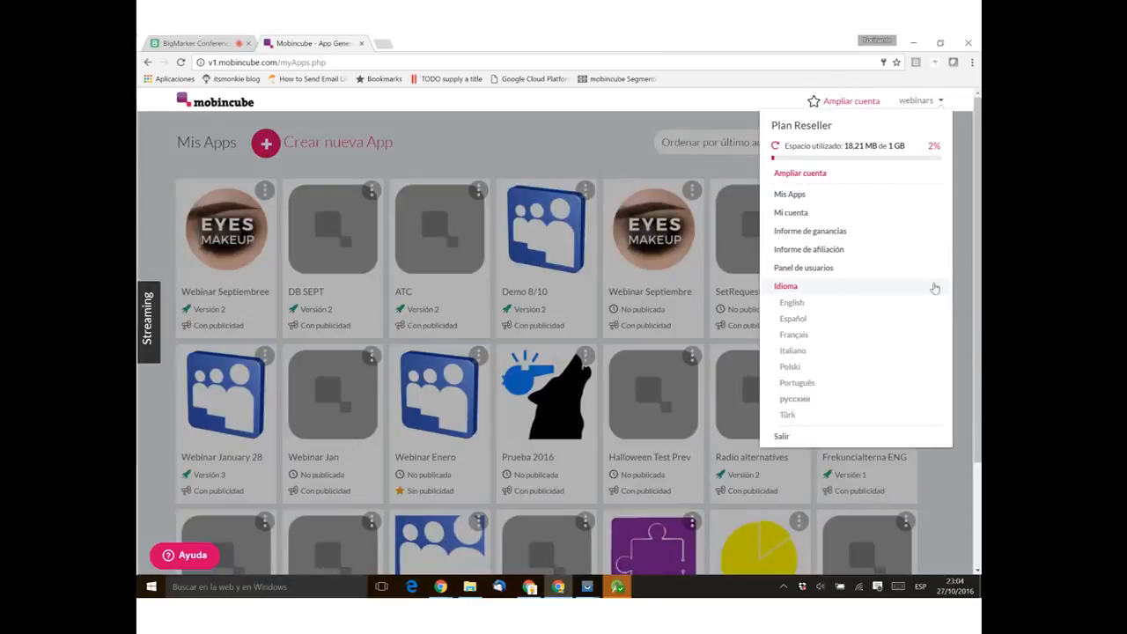
pyautogui.click(790, 304)
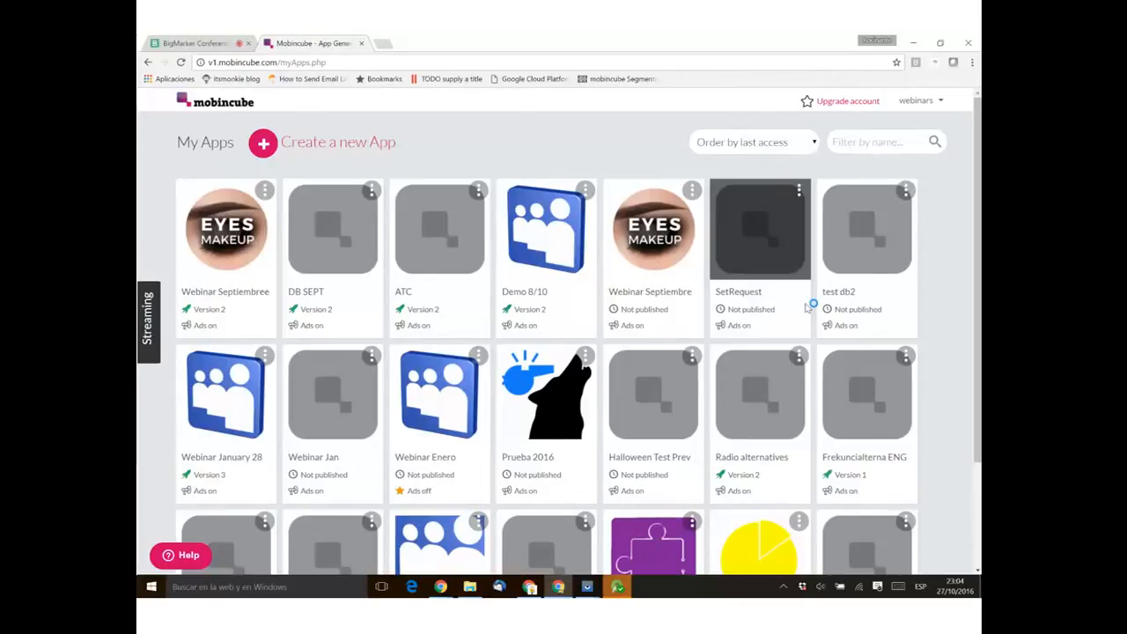
# Step: Create a new blank app named "Webinar 27 Sep"
pyautogui.moveTo(175, 142); pyautogui.dragTo(233, 145)
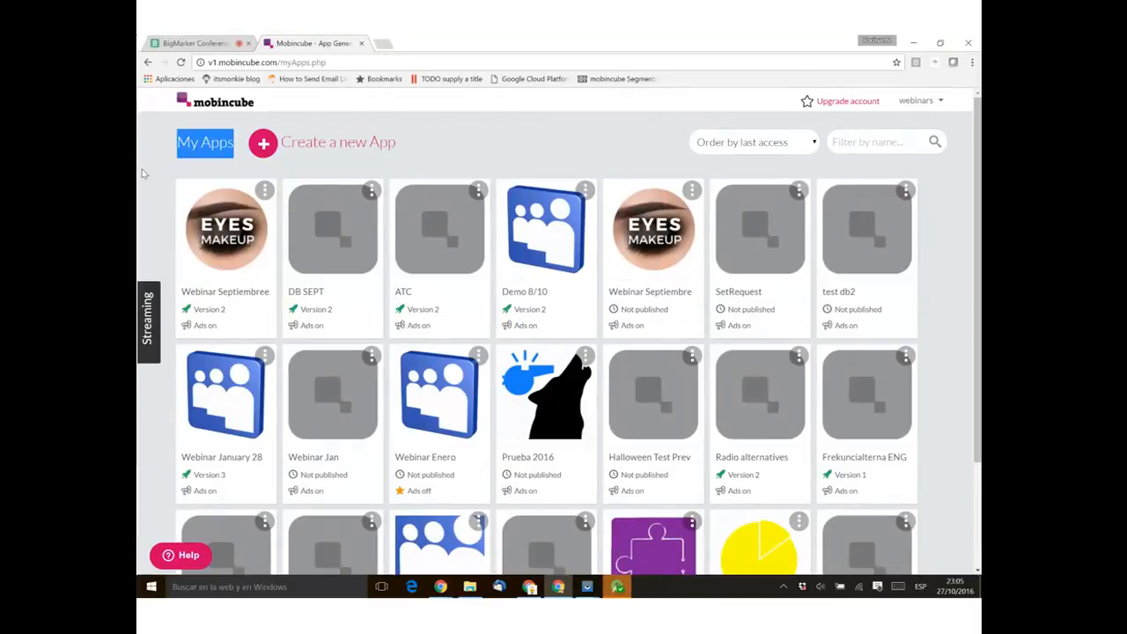
pyautogui.click(287, 150)
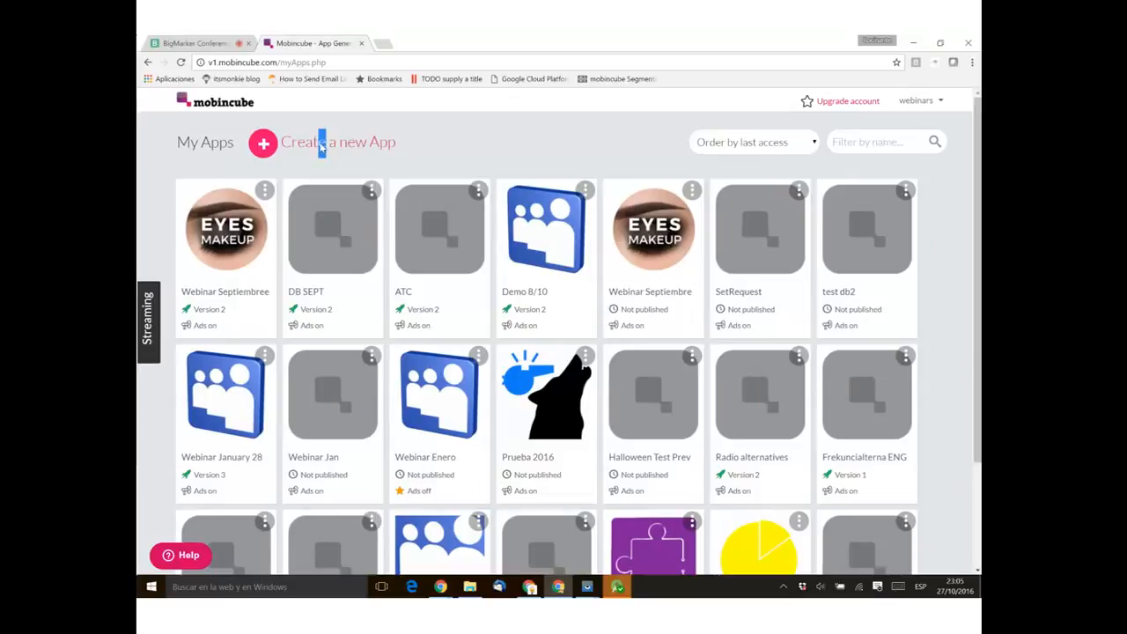
pyautogui.click(323, 146)
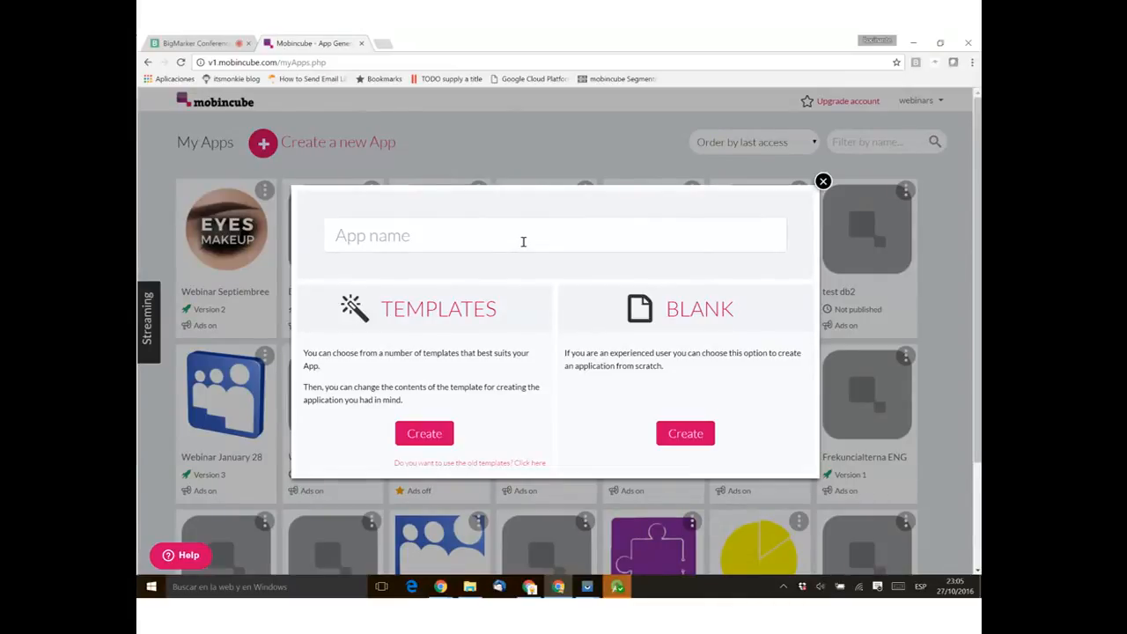
pyautogui.write('Webinar 27 Sep')
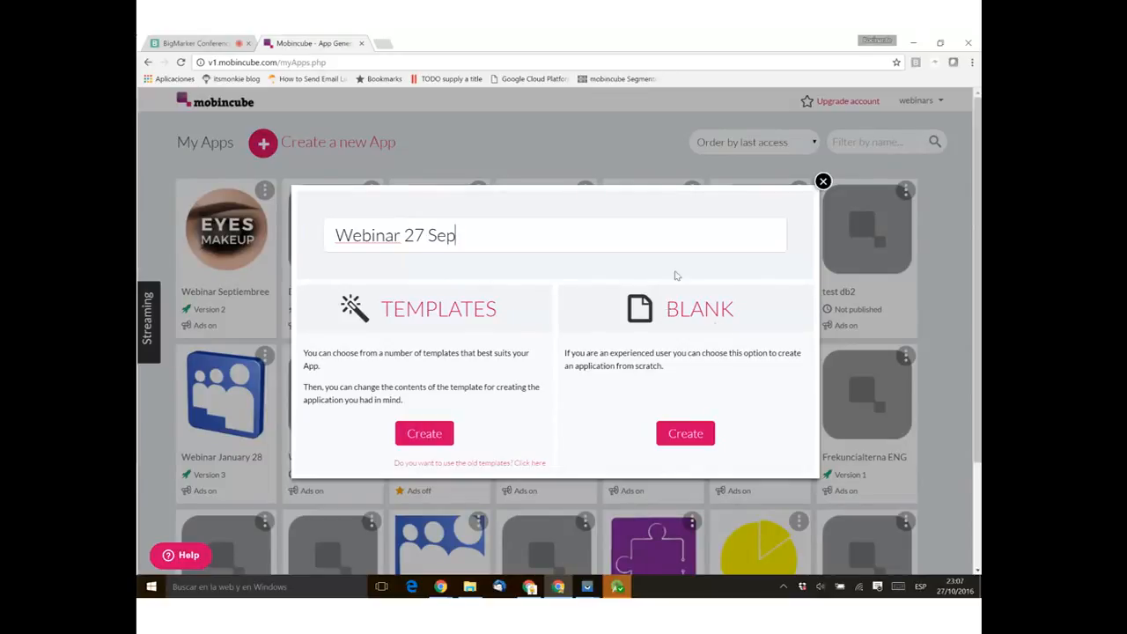
pyautogui.click(693, 435)
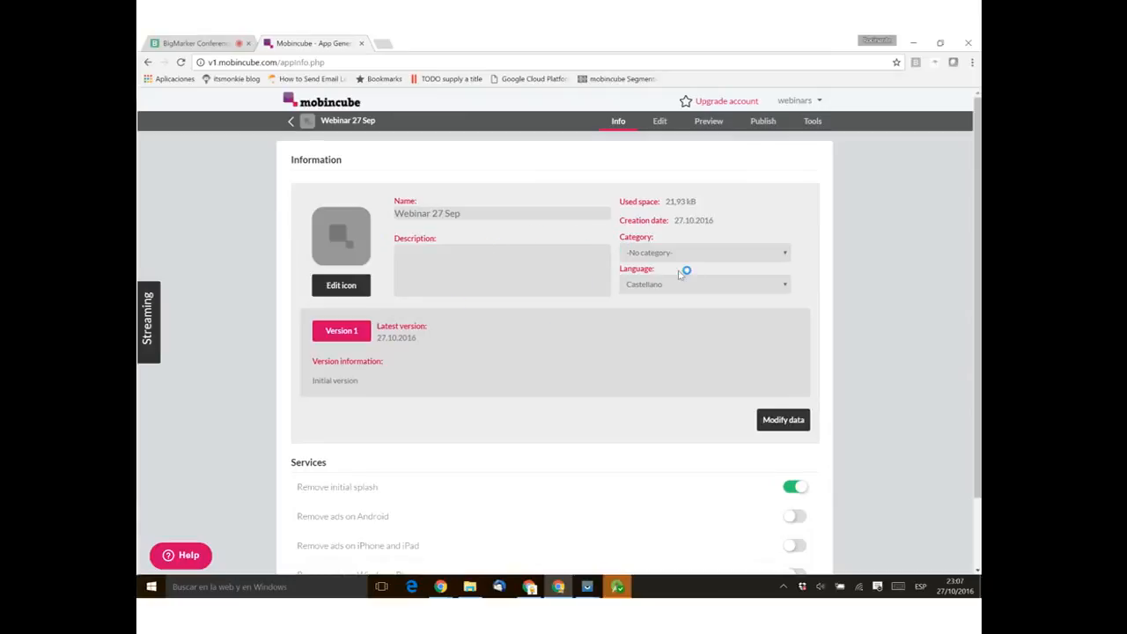
pyautogui.scroll(-1, 866, 244)
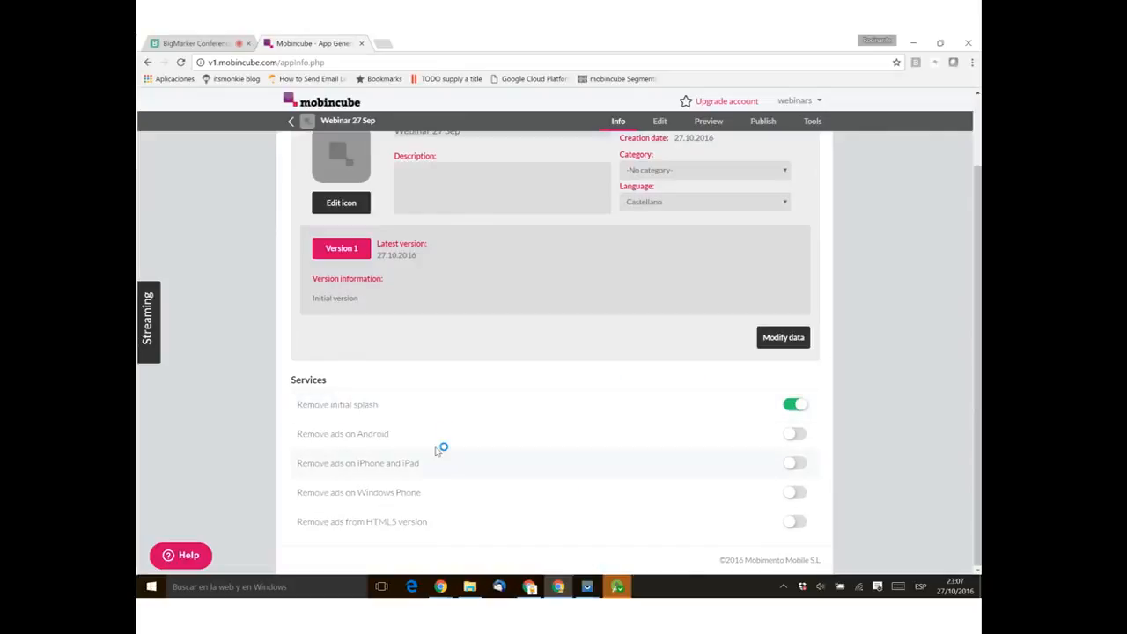
pyautogui.scroll(1, 534, 434)
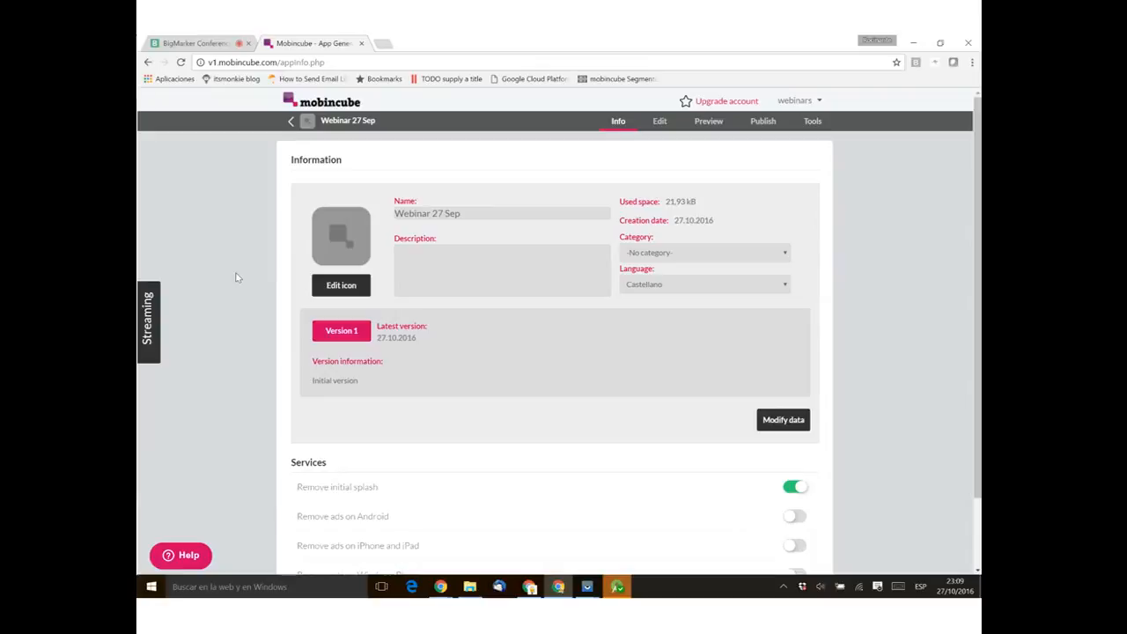
pyautogui.click(341, 289)
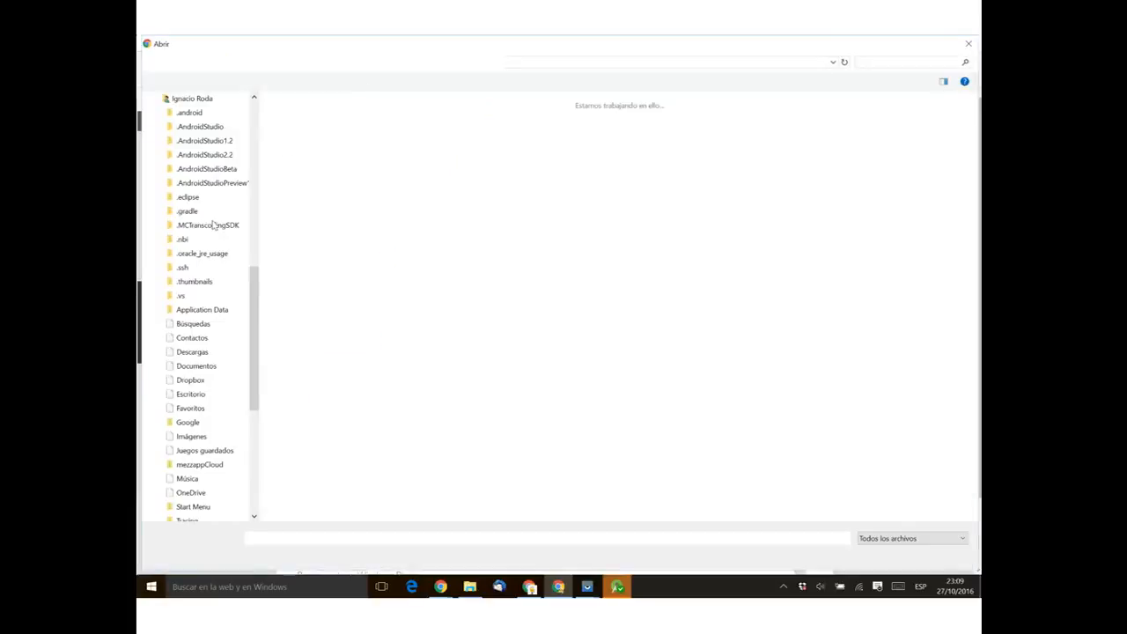
pyautogui.scroll(-2, 224, 337)
pyautogui.scroll(-5, 251, 406)
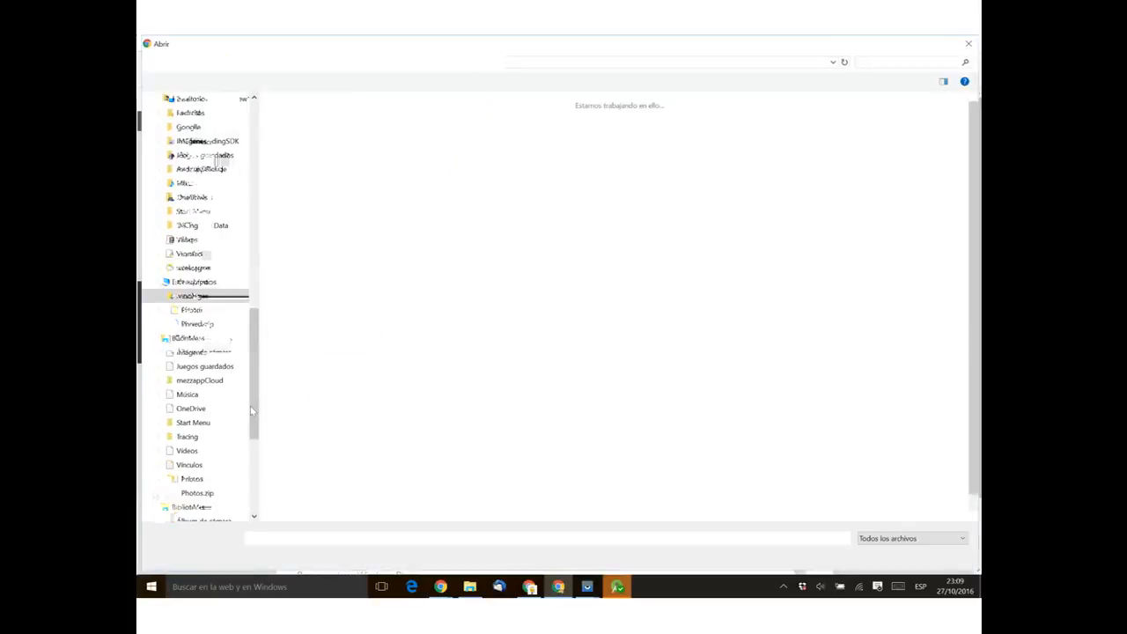
pyautogui.moveTo(251, 409)
pyautogui.mouseDown()
pyautogui.moveTo(255, 278)
pyautogui.moveTo(256, 398)
pyautogui.mouseUp()
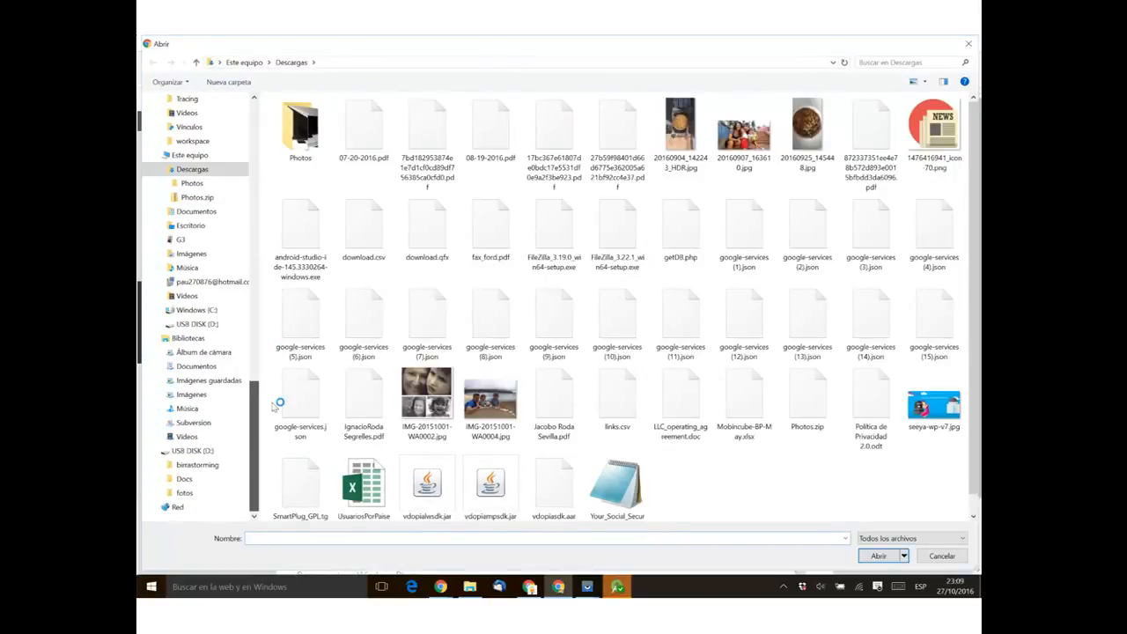
pyautogui.click(159, 310)
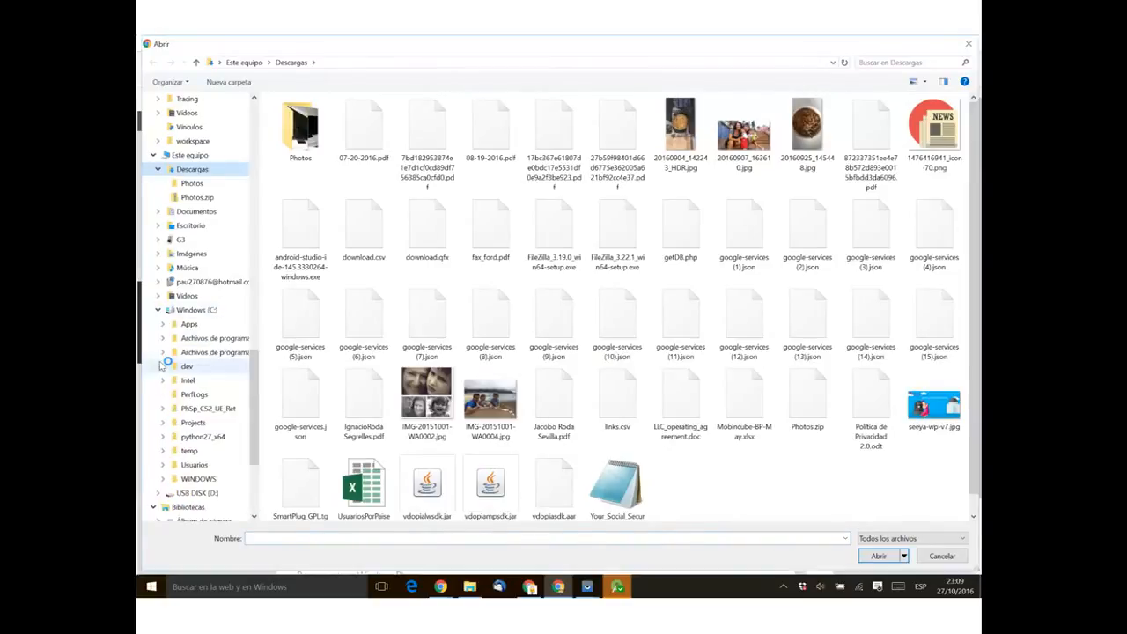
pyautogui.click(162, 423)
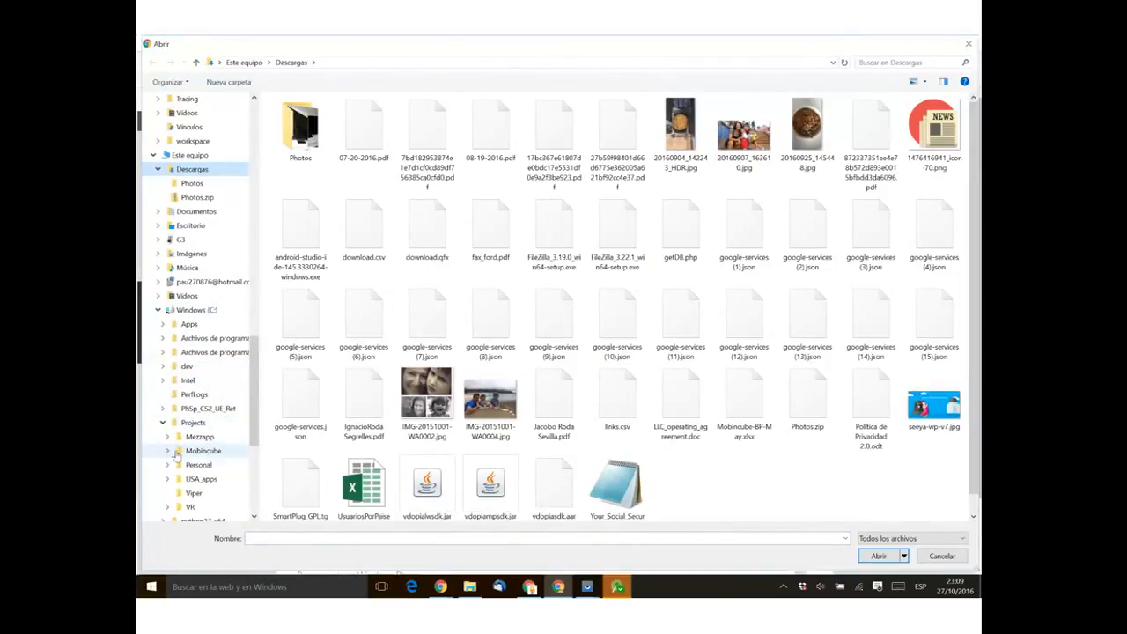
pyautogui.click(171, 451)
pyautogui.click(203, 479)
pyautogui.doubleClick(302, 218)
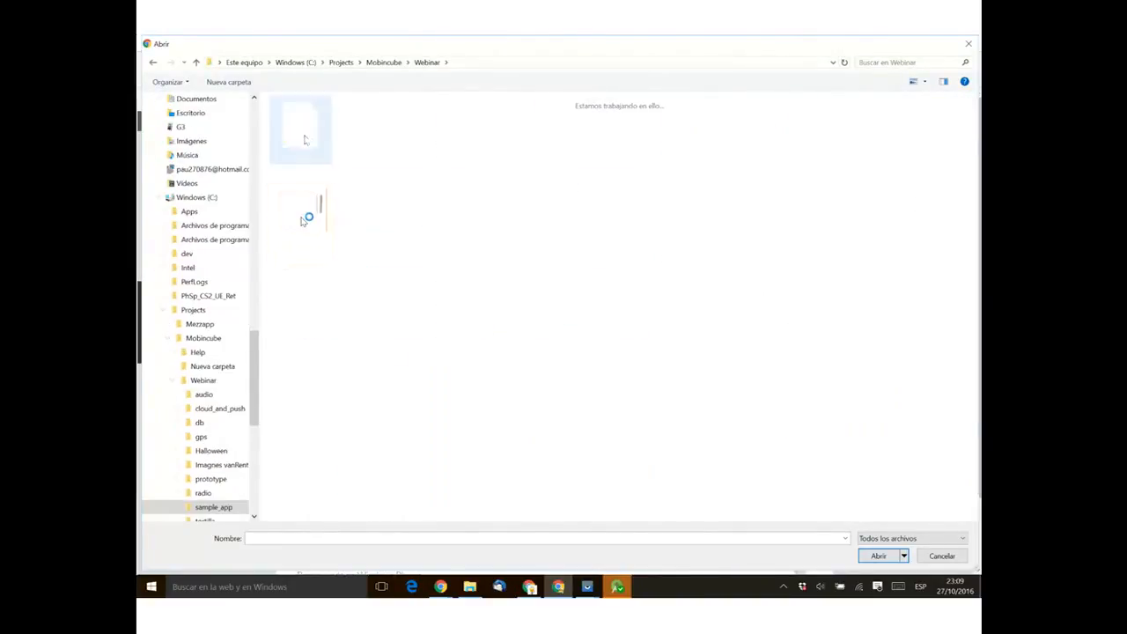
pyautogui.doubleClick(302, 132)
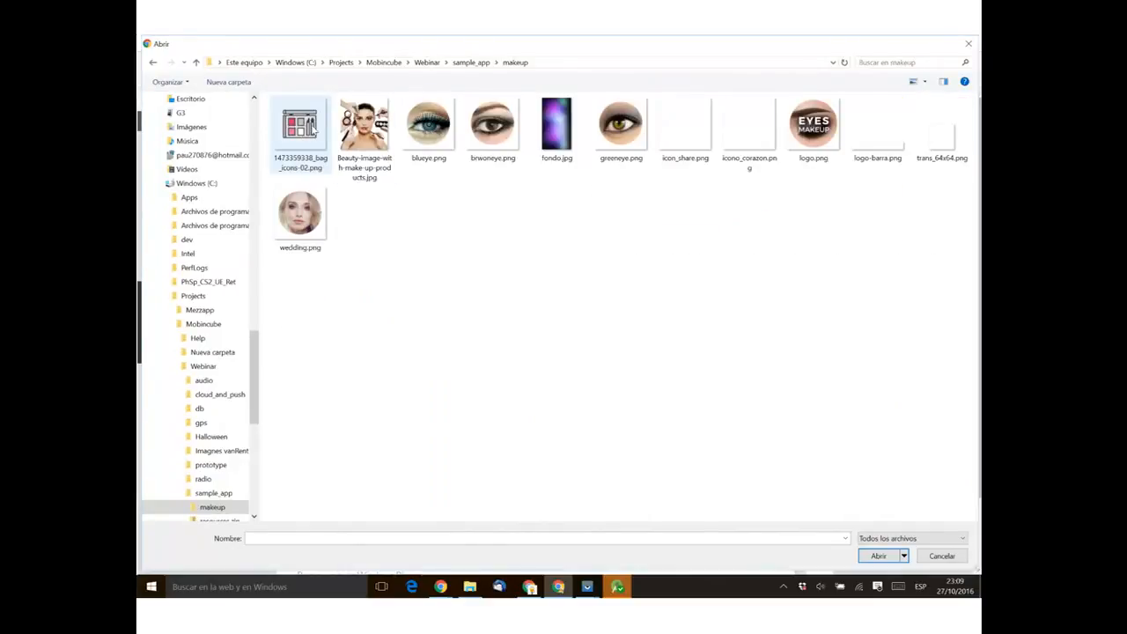
pyautogui.click(313, 130)
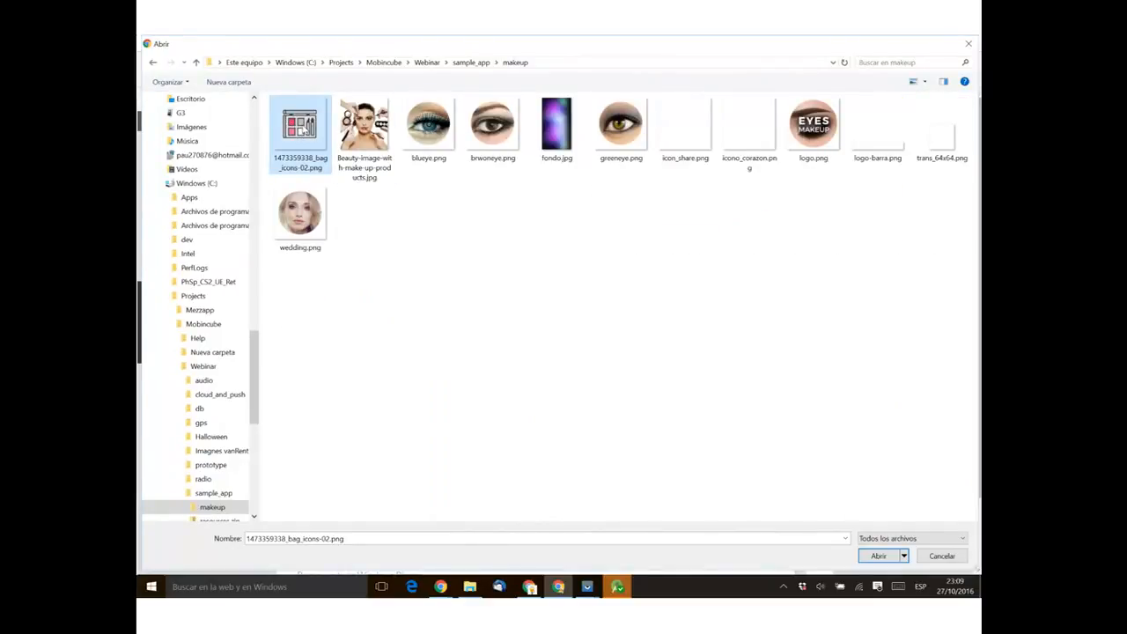
pyautogui.doubleClick(304, 128)
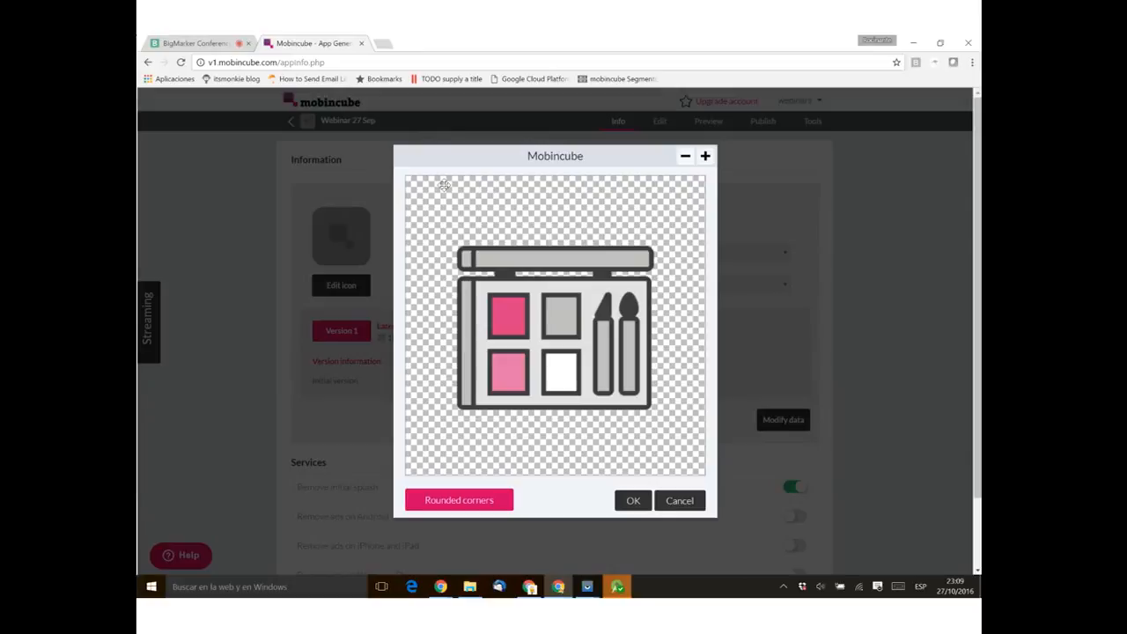
# Step: Enlarge the makeup palette image and reposition it within the icon frame, and apply the cropped icon
pyautogui.click(705, 158)
pyautogui.click(705, 157)
pyautogui.click(705, 164)
pyautogui.click(685, 159)
pyautogui.click(684, 160)
pyautogui.click(685, 159)
pyautogui.moveTo(573, 334); pyautogui.dragTo(645, 265)
pyautogui.click(706, 157)
pyautogui.click(706, 157)
pyautogui.click(706, 157)
pyautogui.click(705, 156)
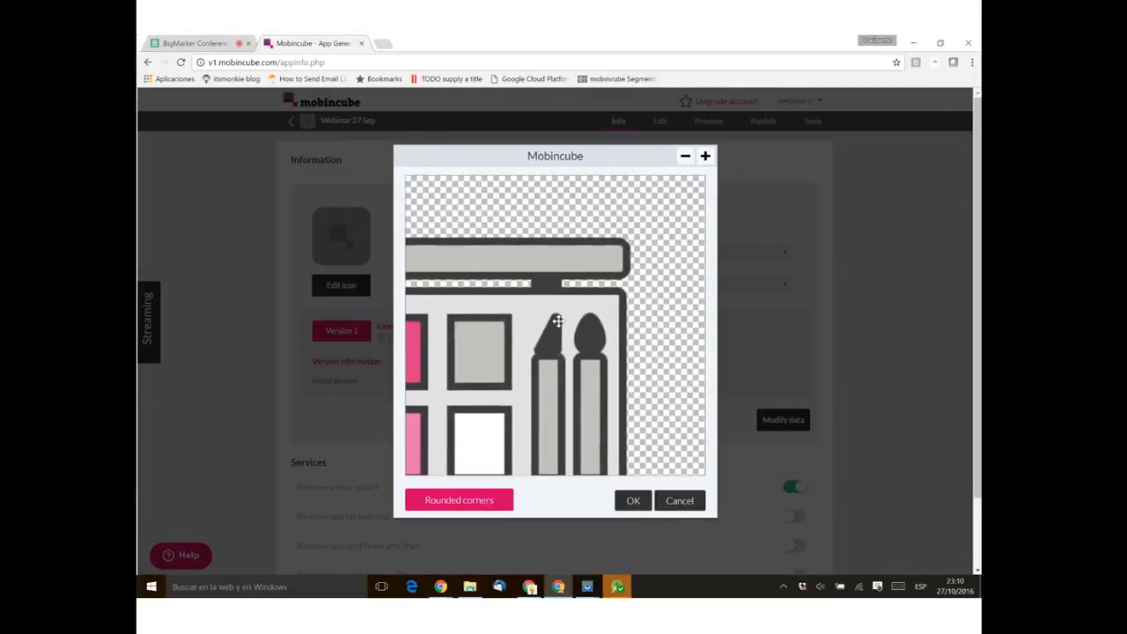
pyautogui.moveTo(581, 305); pyautogui.dragTo(591, 302)
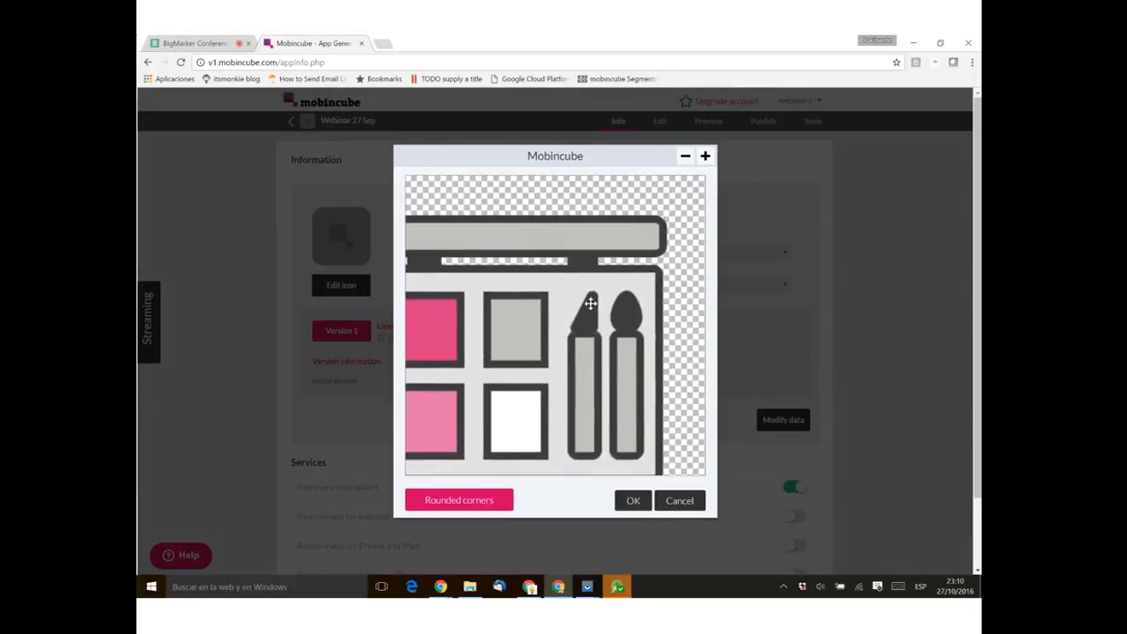
pyautogui.click(632, 499)
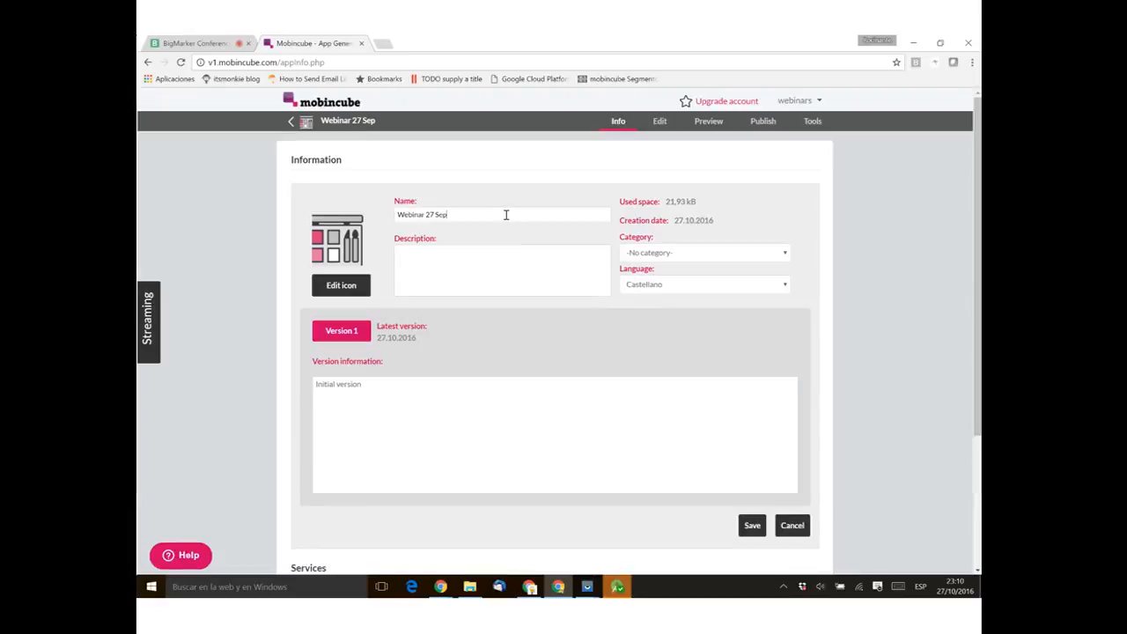
# Step: Set the app's category to Education and save the app information
pyautogui.click(484, 255)
pyautogui.click(687, 255)
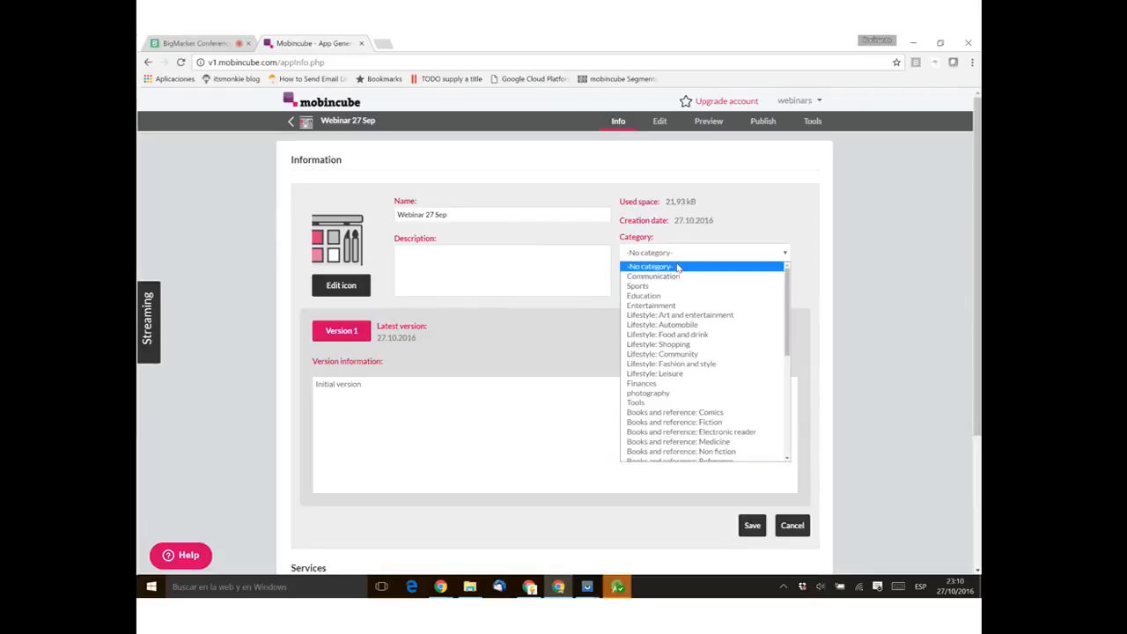
pyautogui.click(662, 297)
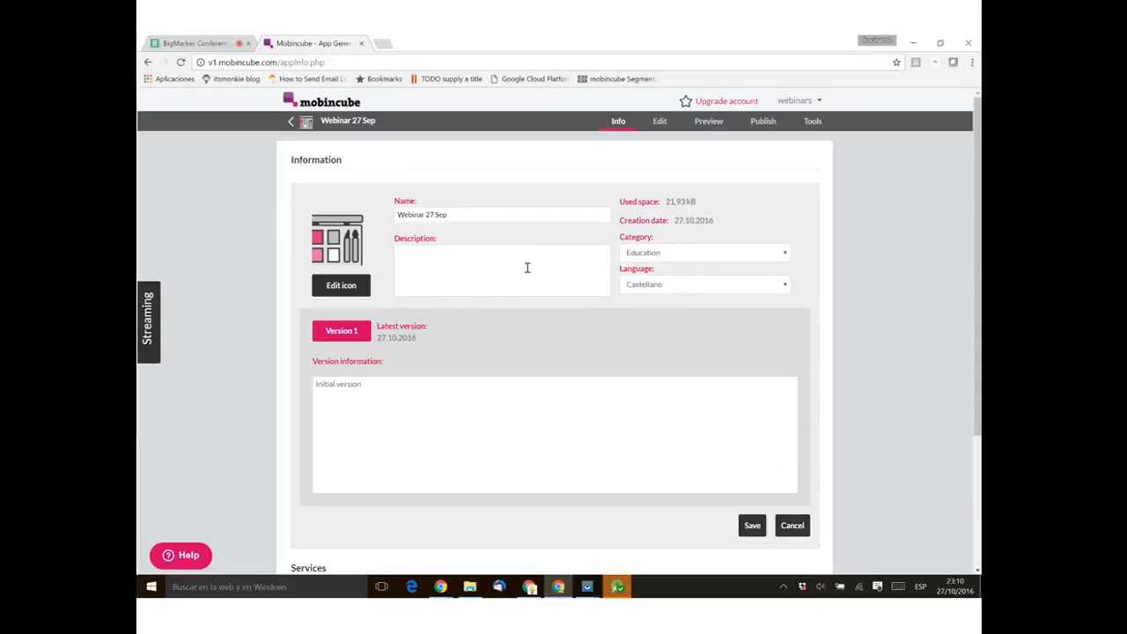
pyautogui.click(751, 526)
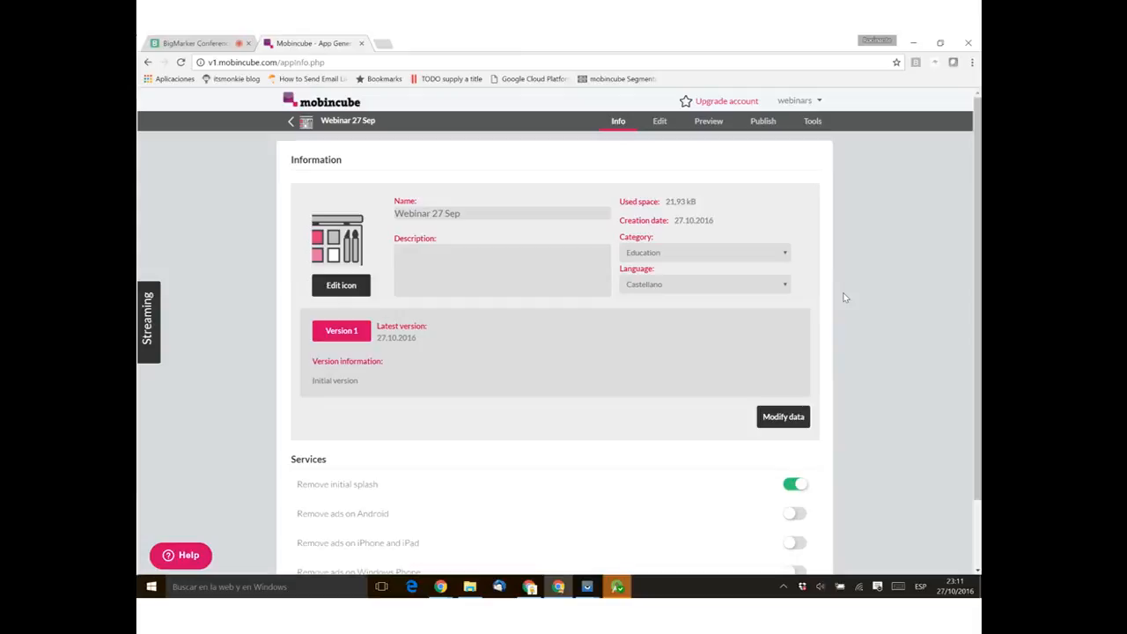
# Step: Open the Webinar 27 Sep app for editing
pyautogui.scroll(-1, 844, 298)
pyautogui.scroll(1, 844, 298)
pyautogui.click(660, 123)
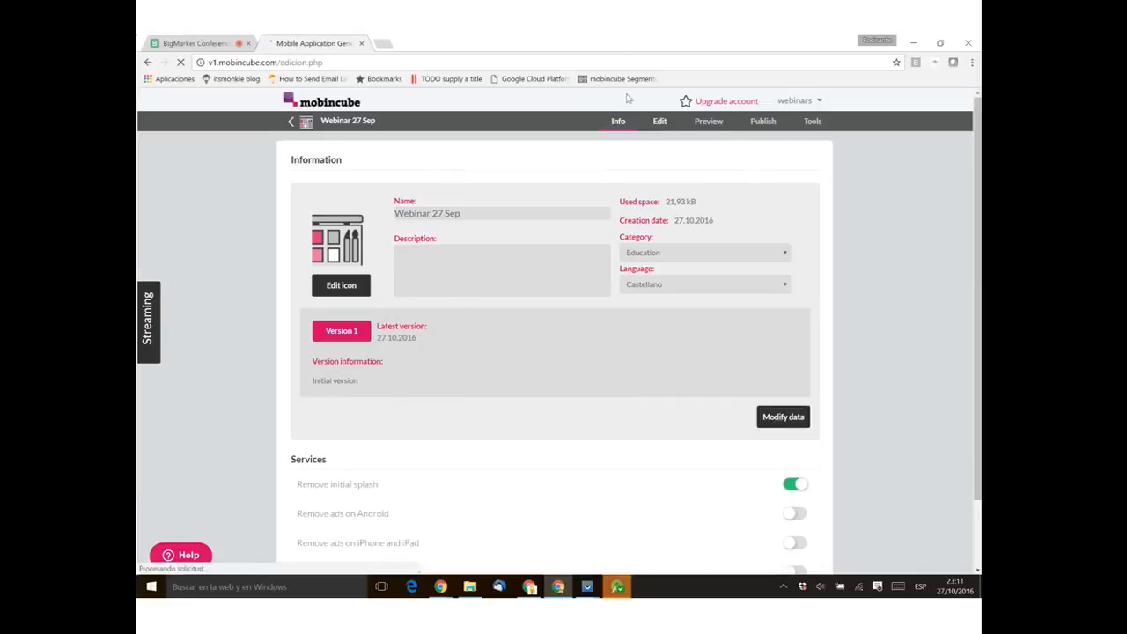
# Step: Check the webinar chat in BigMarker, and return to Mobincube to view the app's screen tree
pyautogui.click(190, 40)
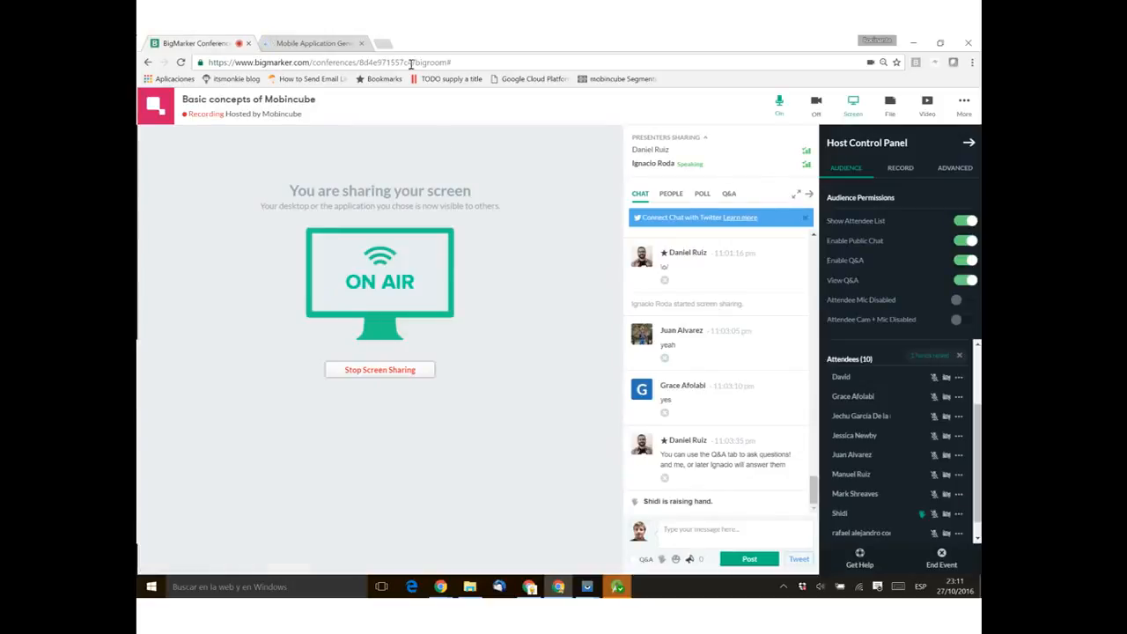
pyautogui.click(320, 41)
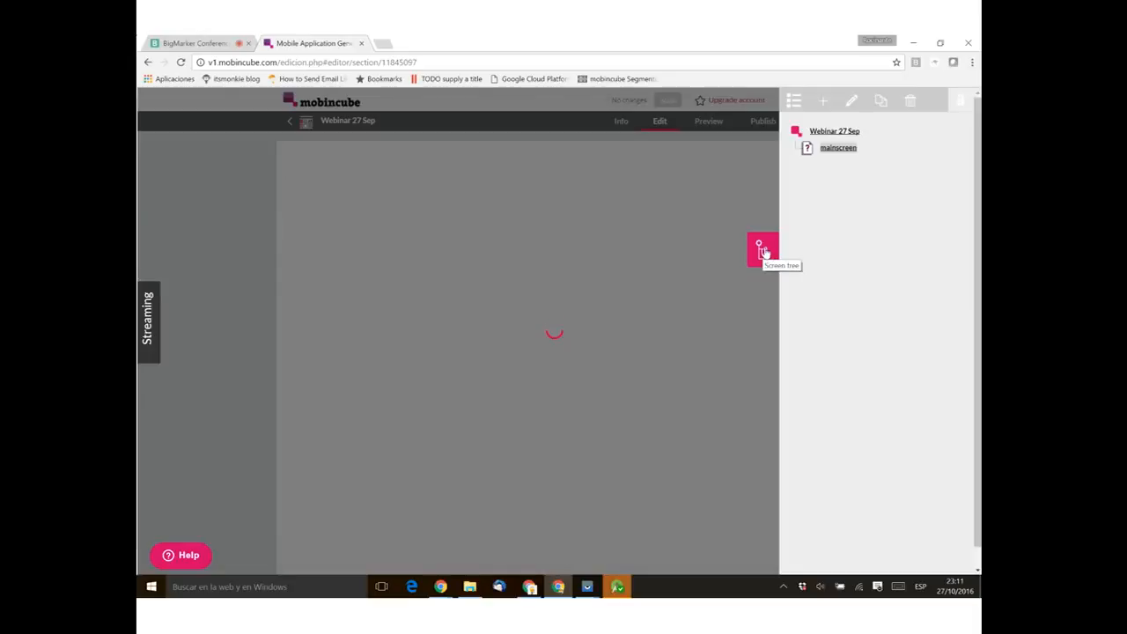
pyautogui.click(763, 252)
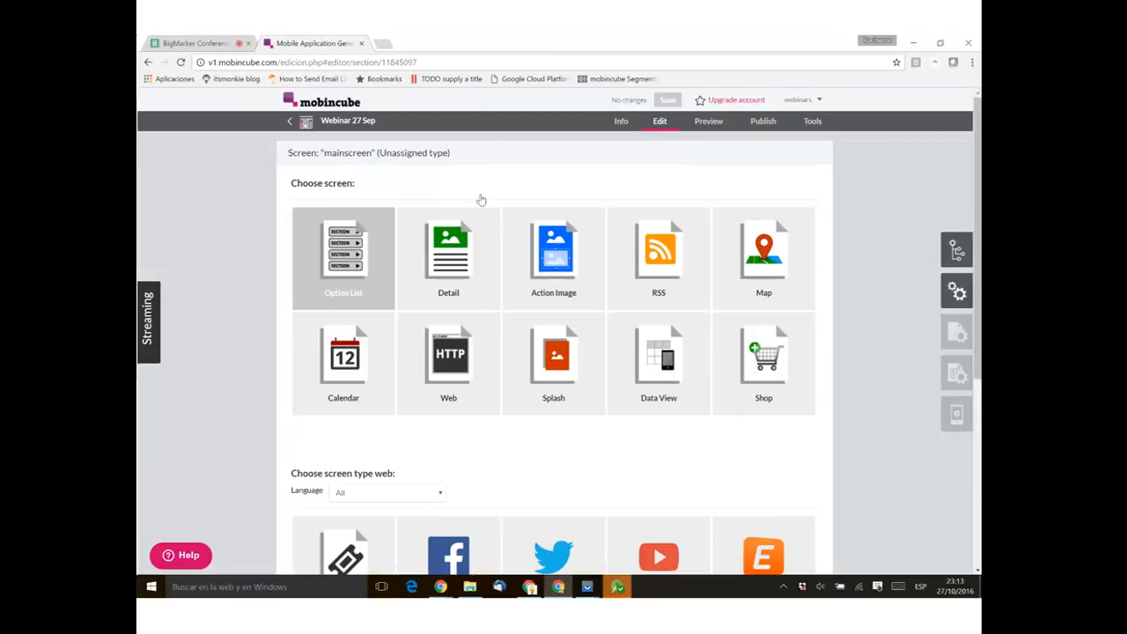
# Step: Review the Detail, Data View and Shop screen types offered for mainscreen, and check the webinar chat again
pyautogui.click(480, 269)
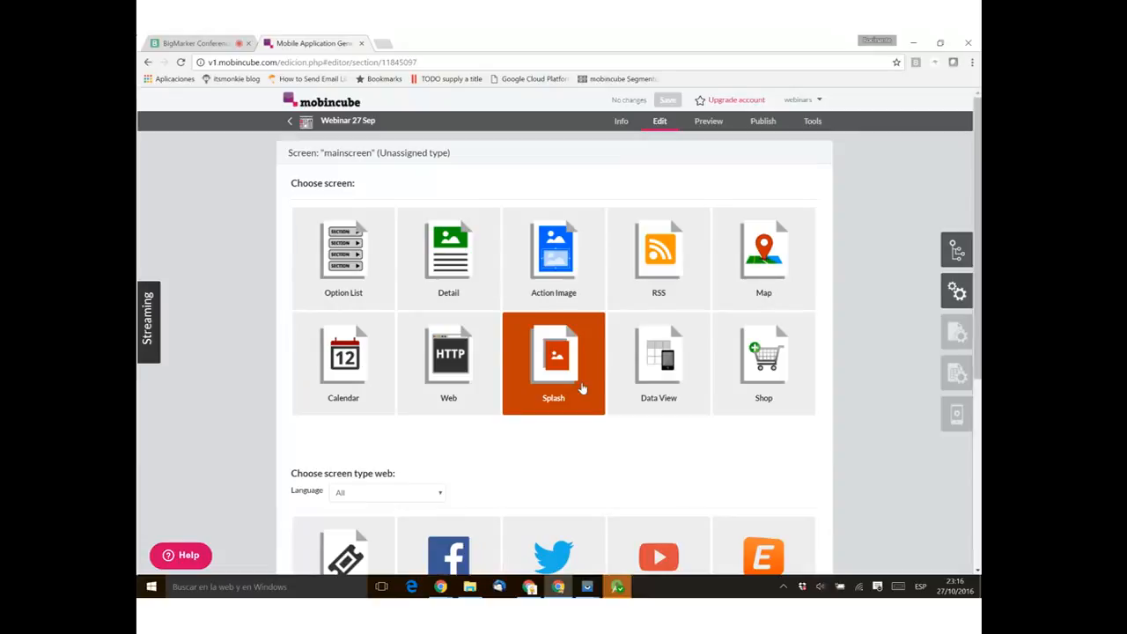
pyautogui.click(662, 370)
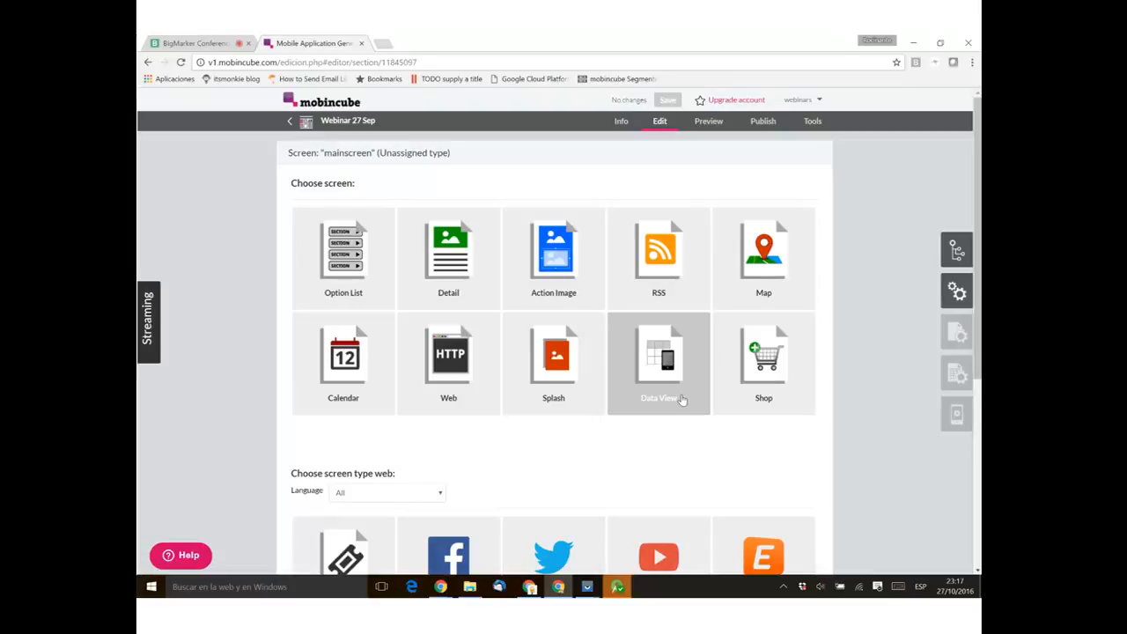
pyautogui.click(766, 355)
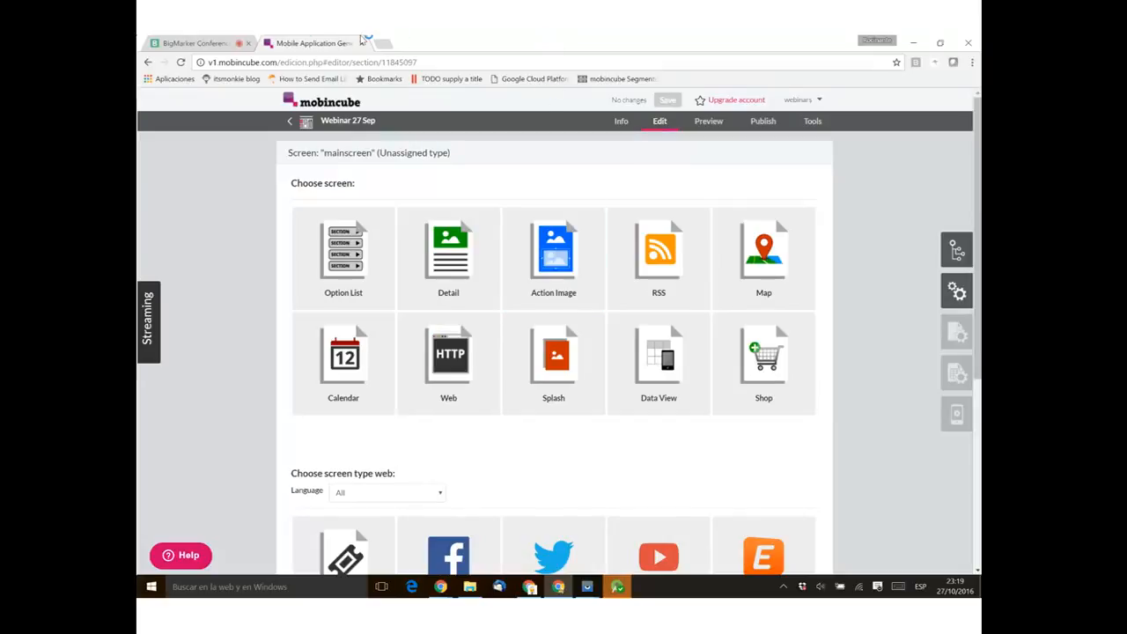
pyautogui.click(205, 42)
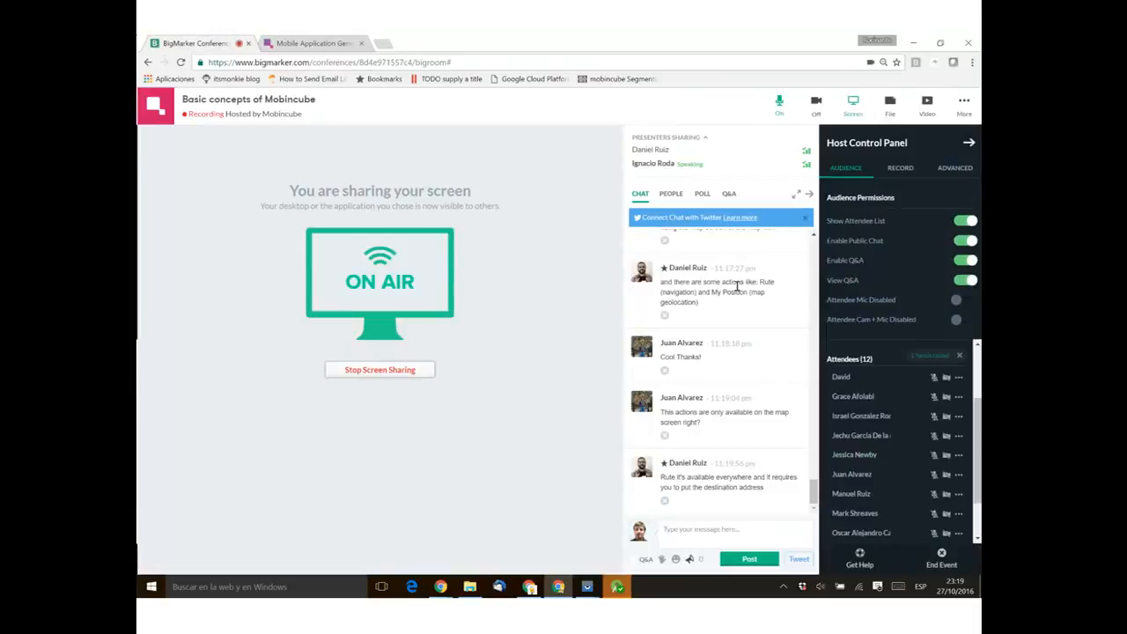
pyautogui.click(324, 42)
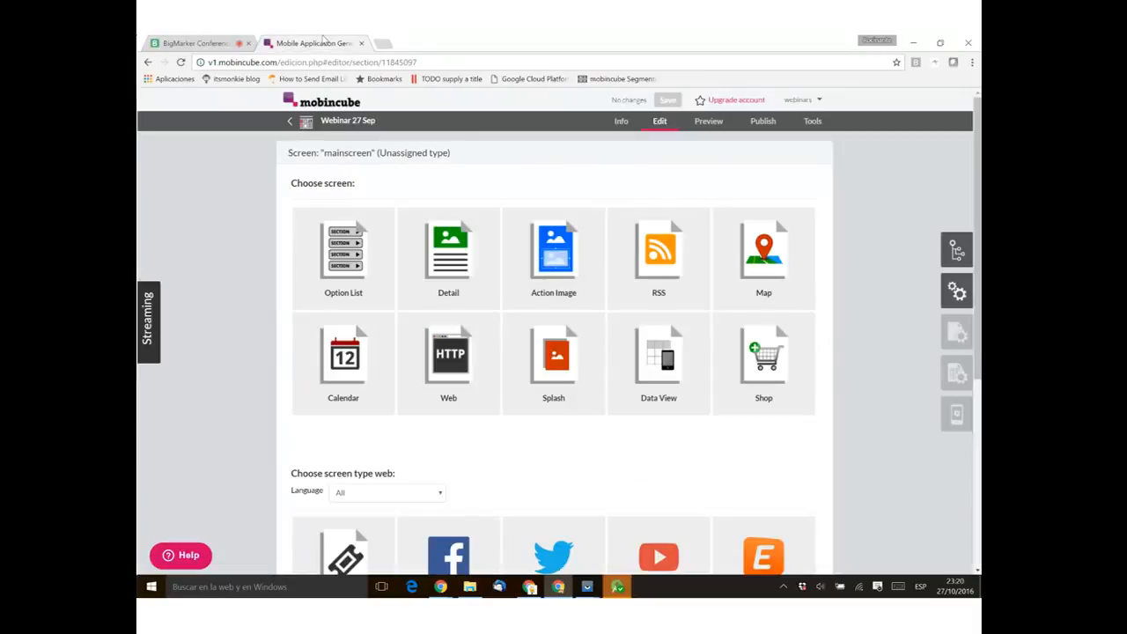
# Step: Open display_parts.png from File Explorer's Projects > Mobincube > Webinar folder in a new browser tab
pyautogui.click(471, 587)
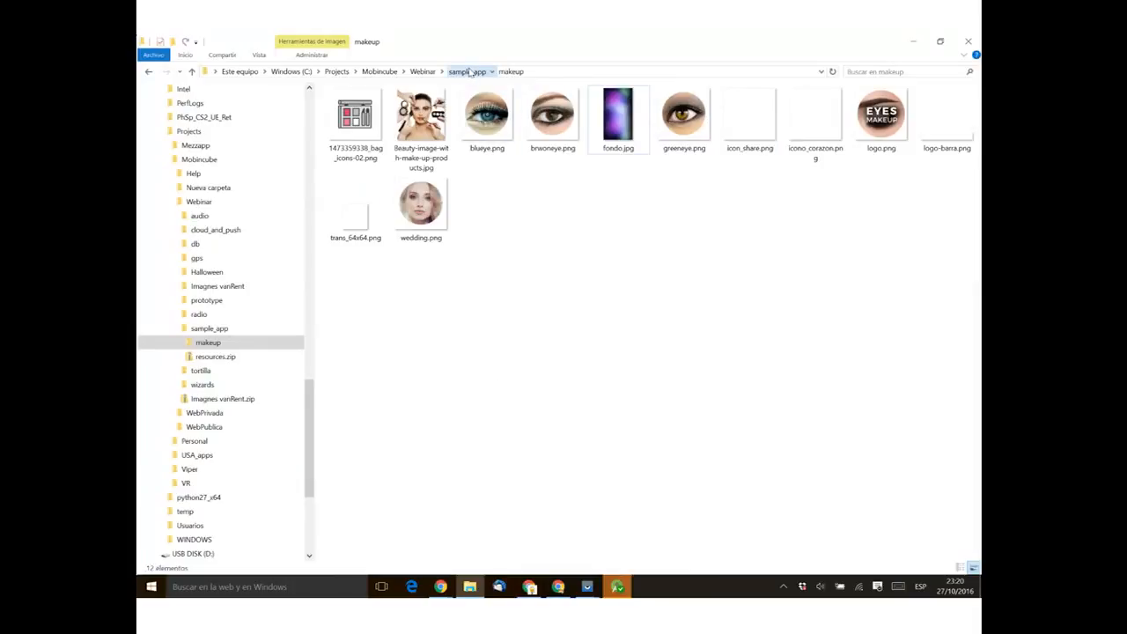
pyautogui.click(467, 71)
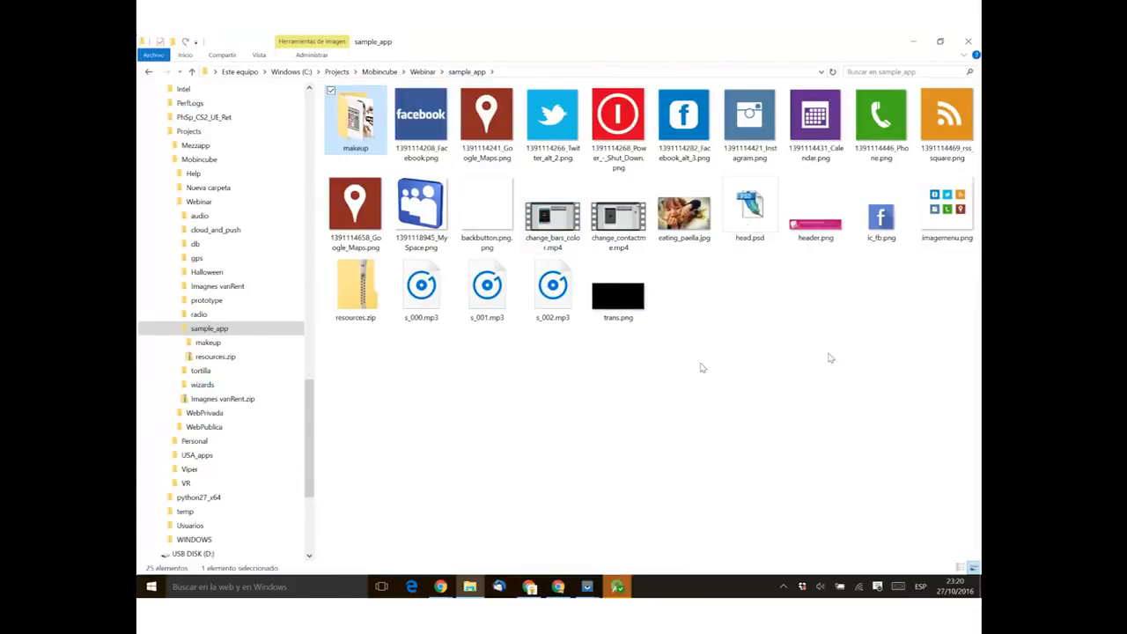
pyautogui.click(423, 72)
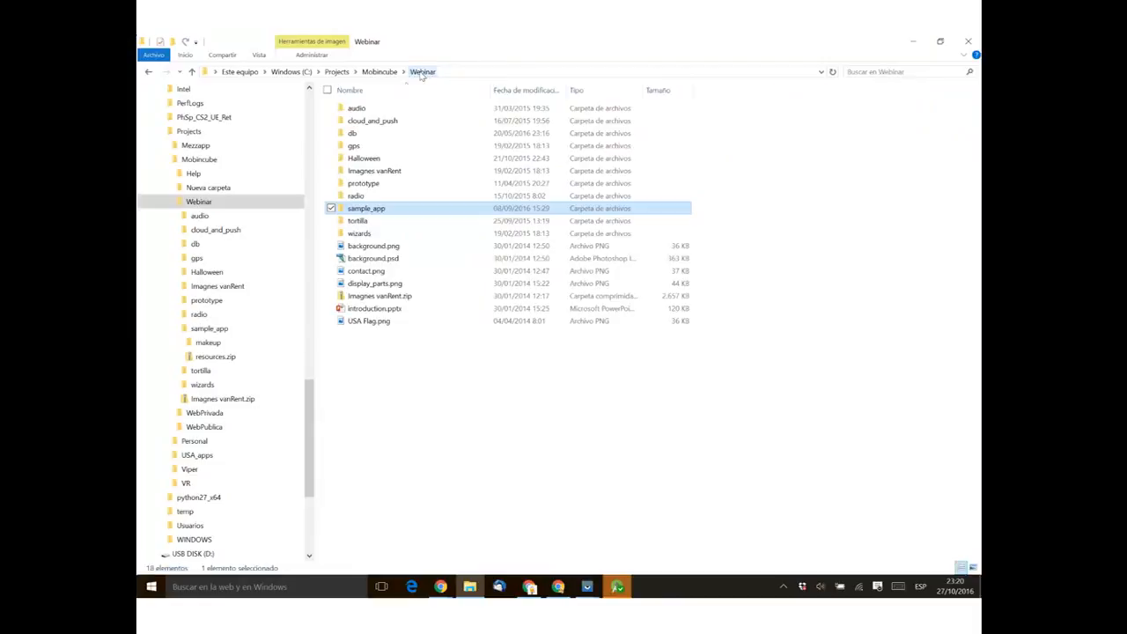
pyautogui.moveTo(379, 283); pyautogui.dragTo(647, 433)
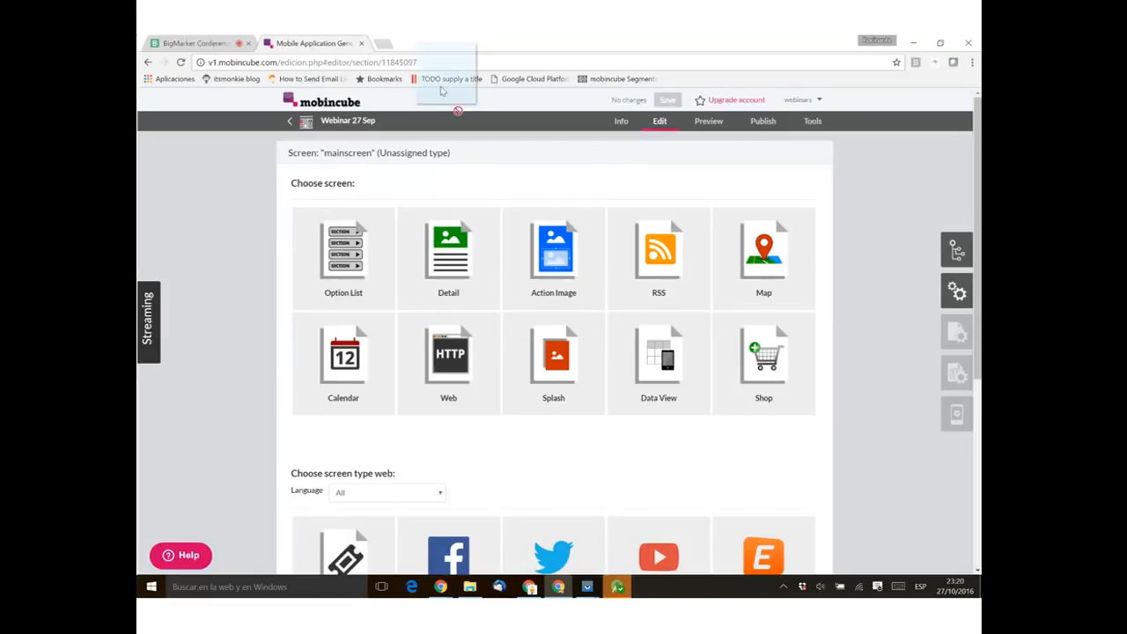
pyautogui.moveTo(414, 49); pyautogui.dragTo(382, 42)
# Step: Examine the phone layout diagram in display_parts.png and close the image
pyautogui.click(319, 41)
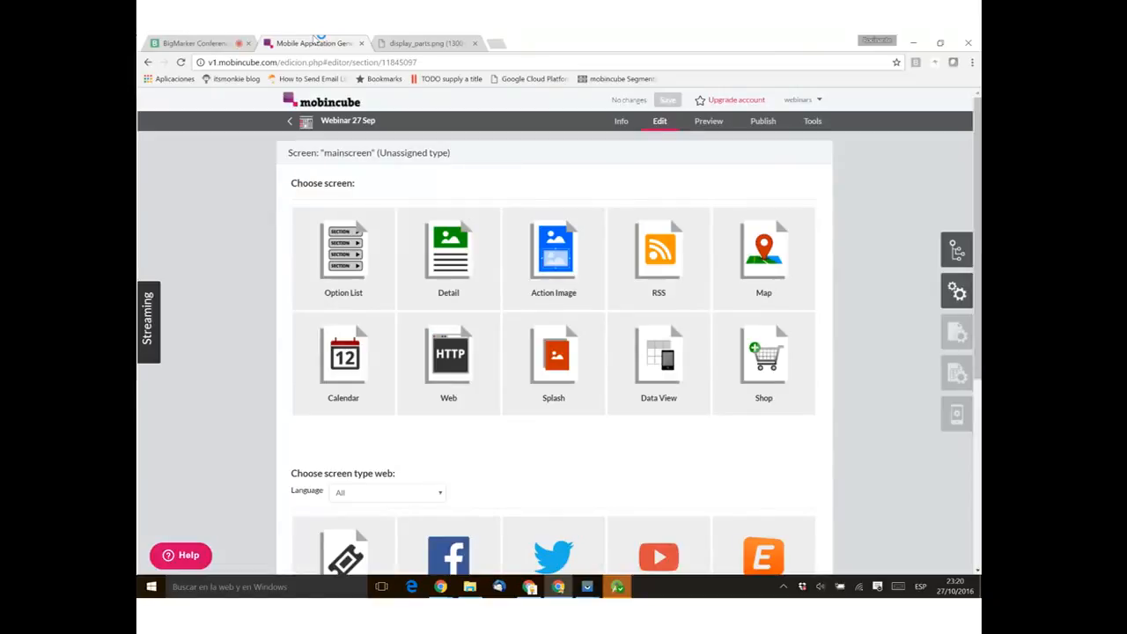
pyautogui.click(429, 42)
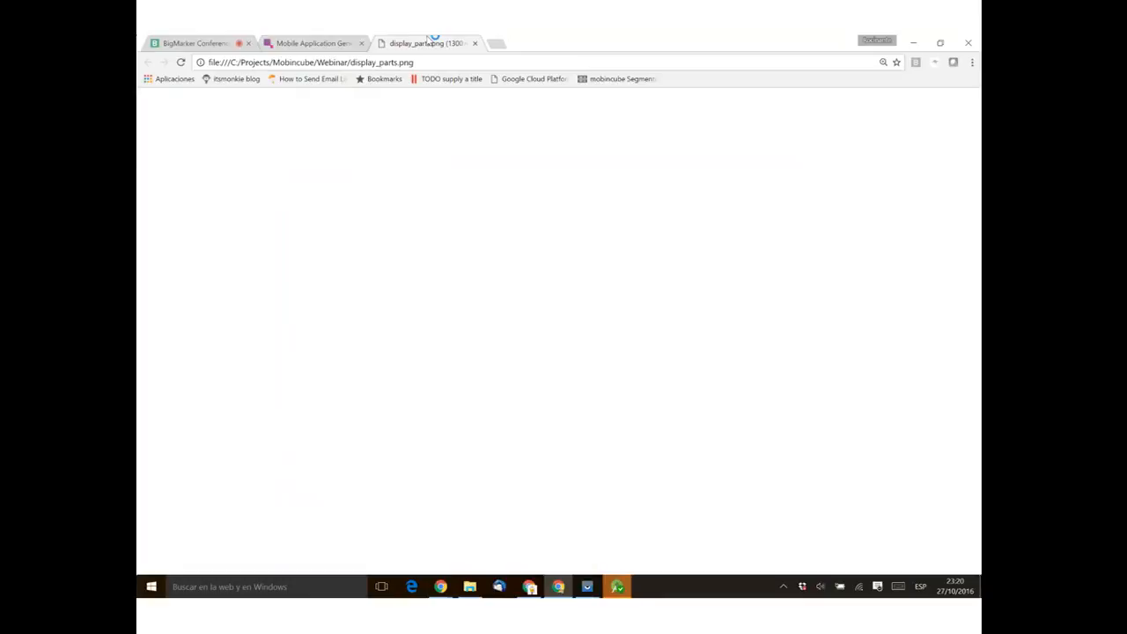
pyautogui.scroll(-1, 574, 228)
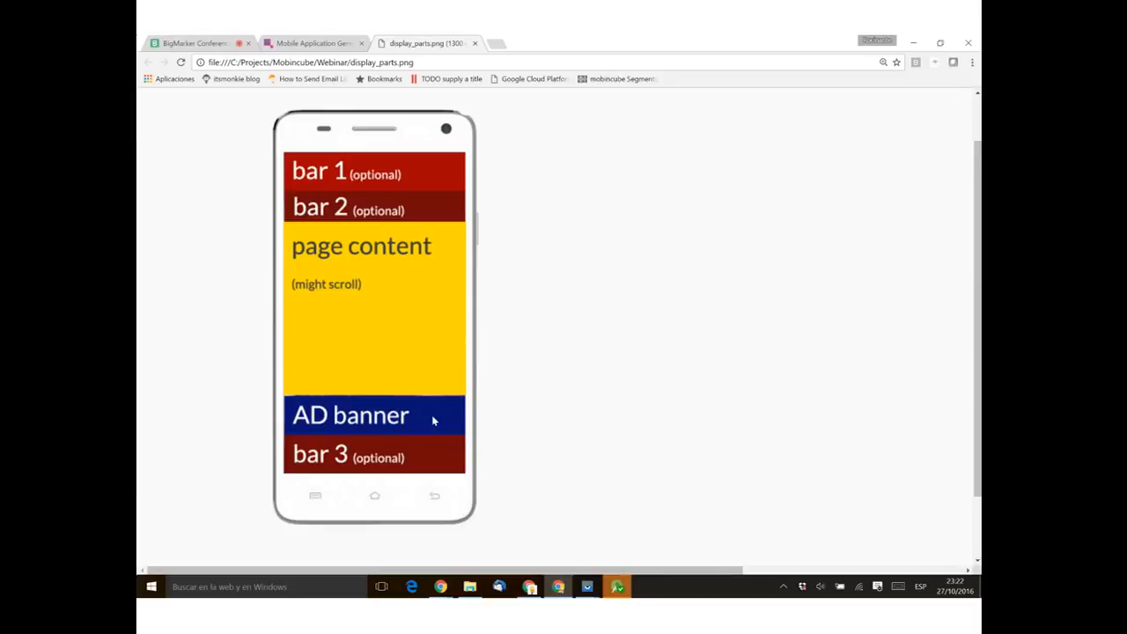
pyautogui.middleClick(413, 41)
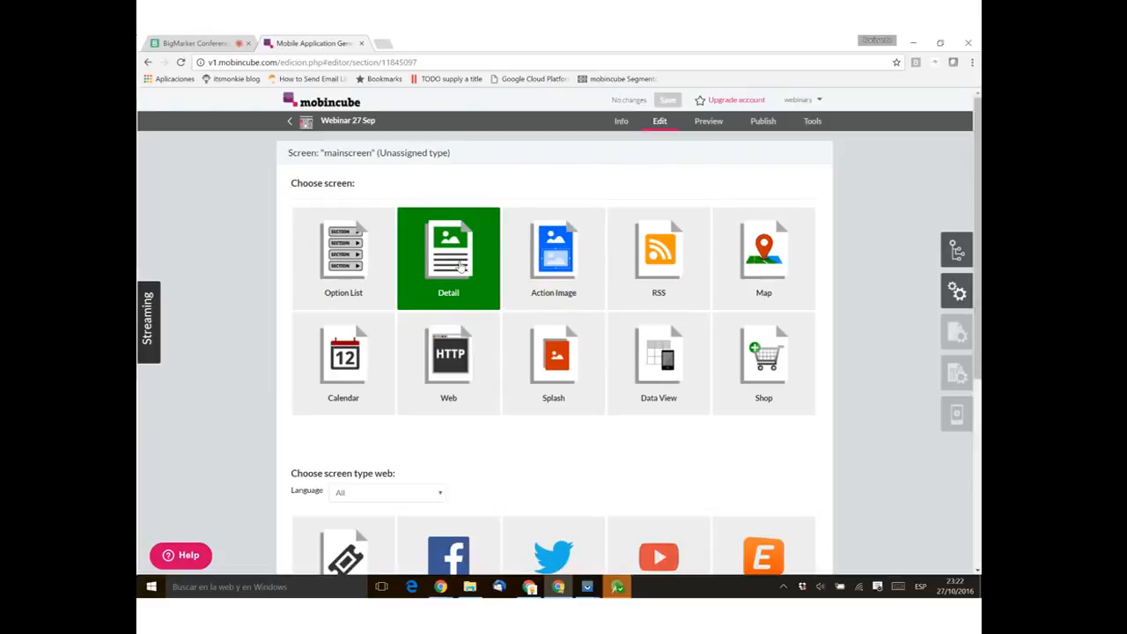
# Step: Make mainscreen a Detail screen and add an image element to its empty page content
pyautogui.click(460, 272)
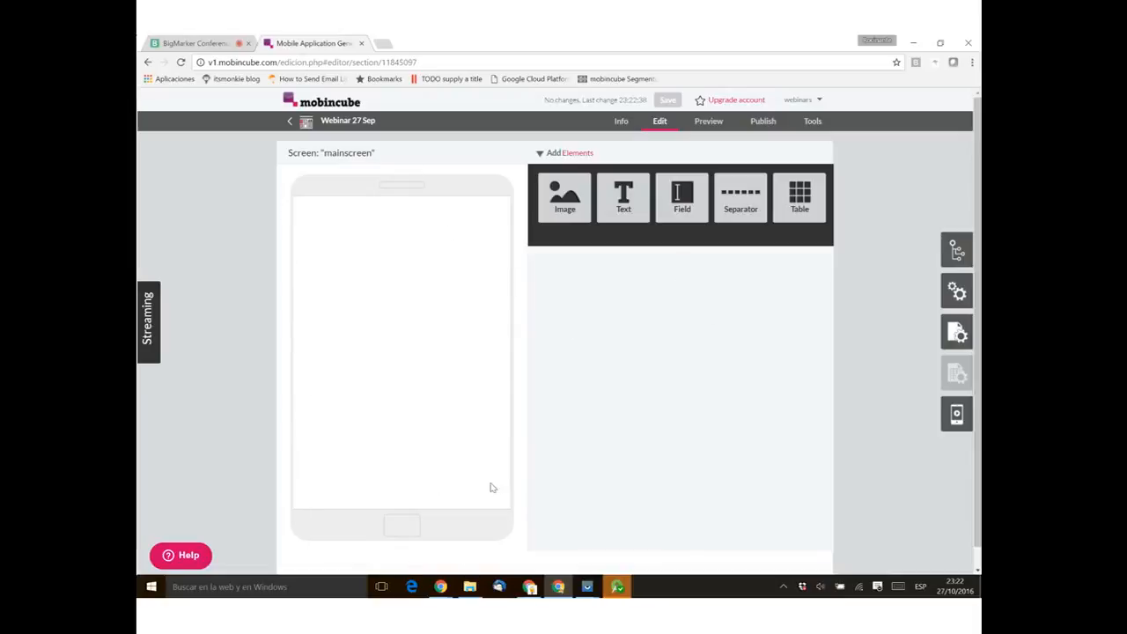
pyautogui.moveTo(638, 220)
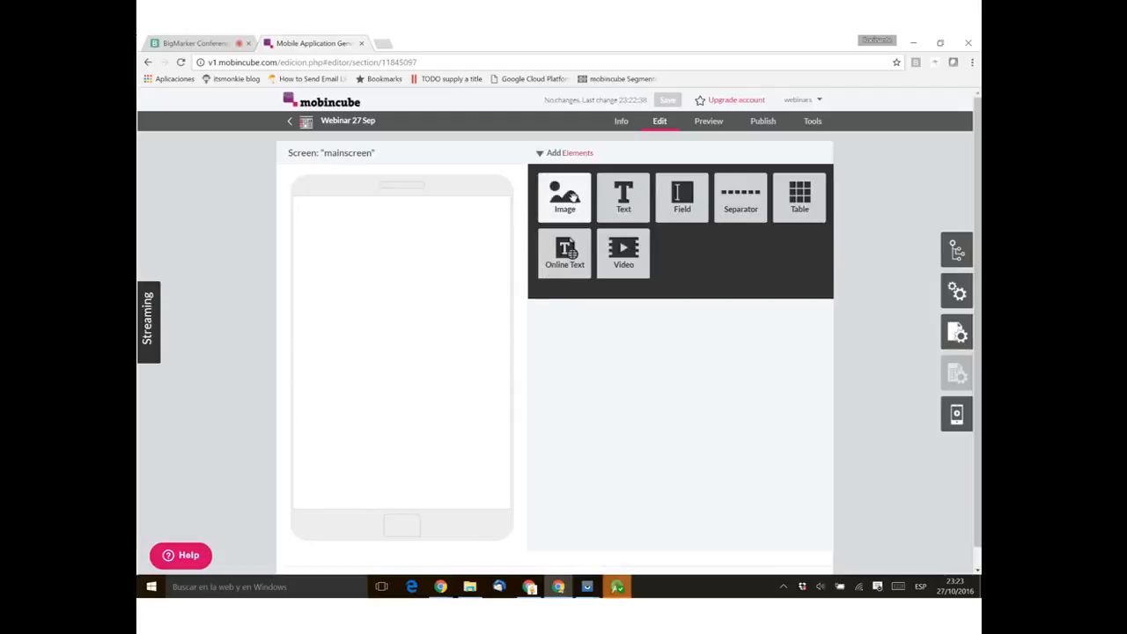
pyautogui.moveTo(568, 196); pyautogui.dragTo(400, 279)
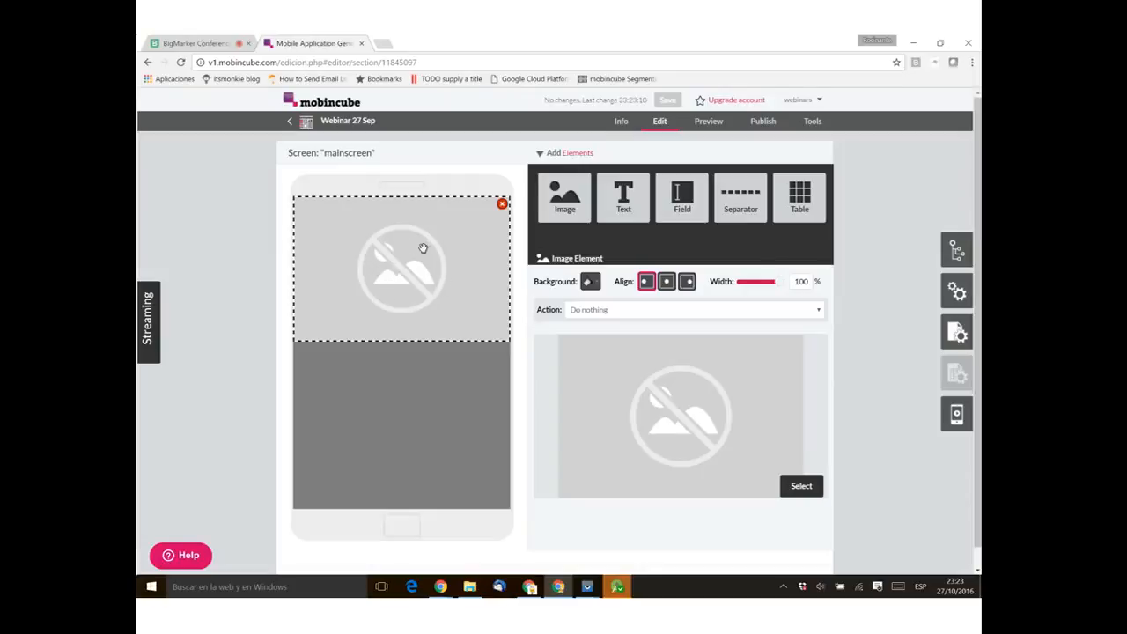
pyautogui.moveTo(559, 208)
pyautogui.click(803, 490)
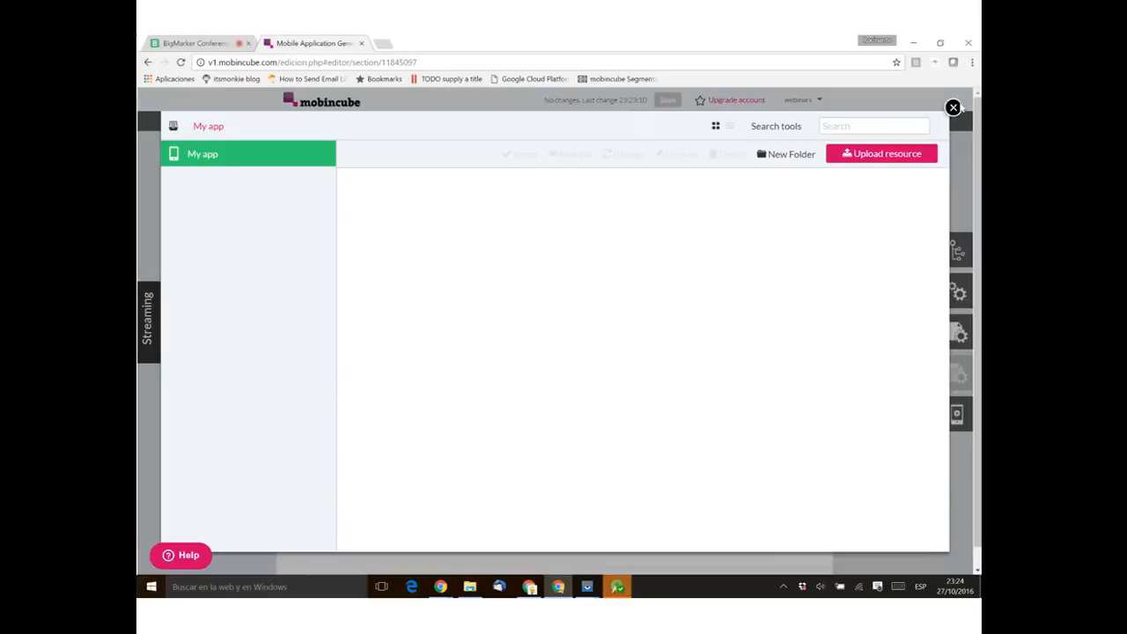
pyautogui.click(953, 106)
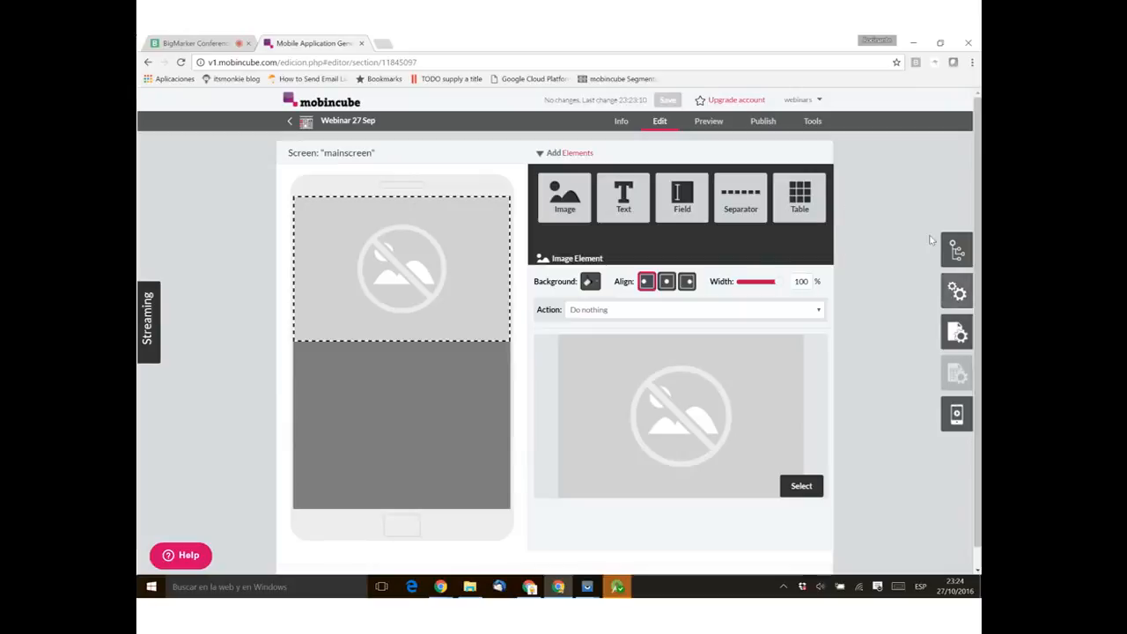
# Step: Upload Beauty-image-with-make-up-products.jpg from the makeup folder to the app's resources as a local offline file
pyautogui.click(958, 294)
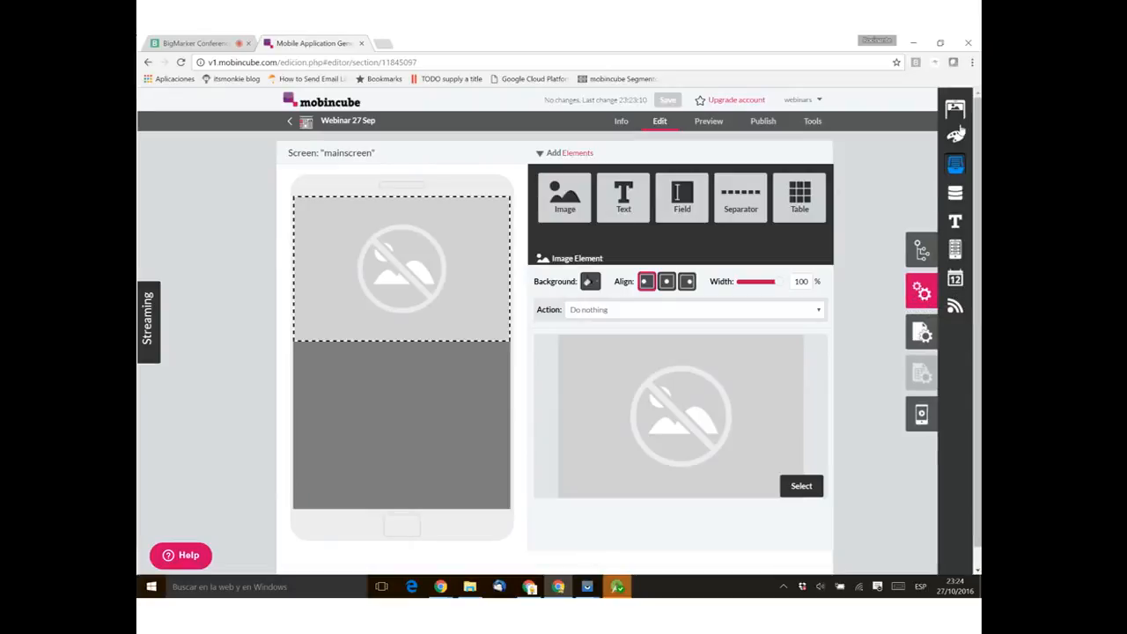
pyautogui.click(956, 167)
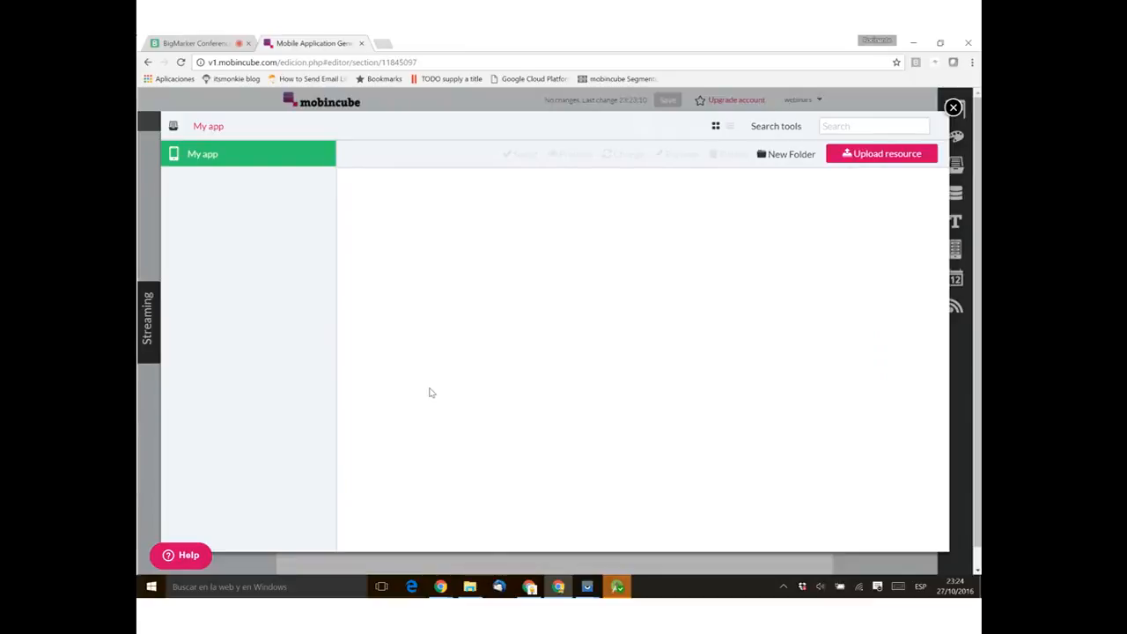
pyautogui.click(879, 154)
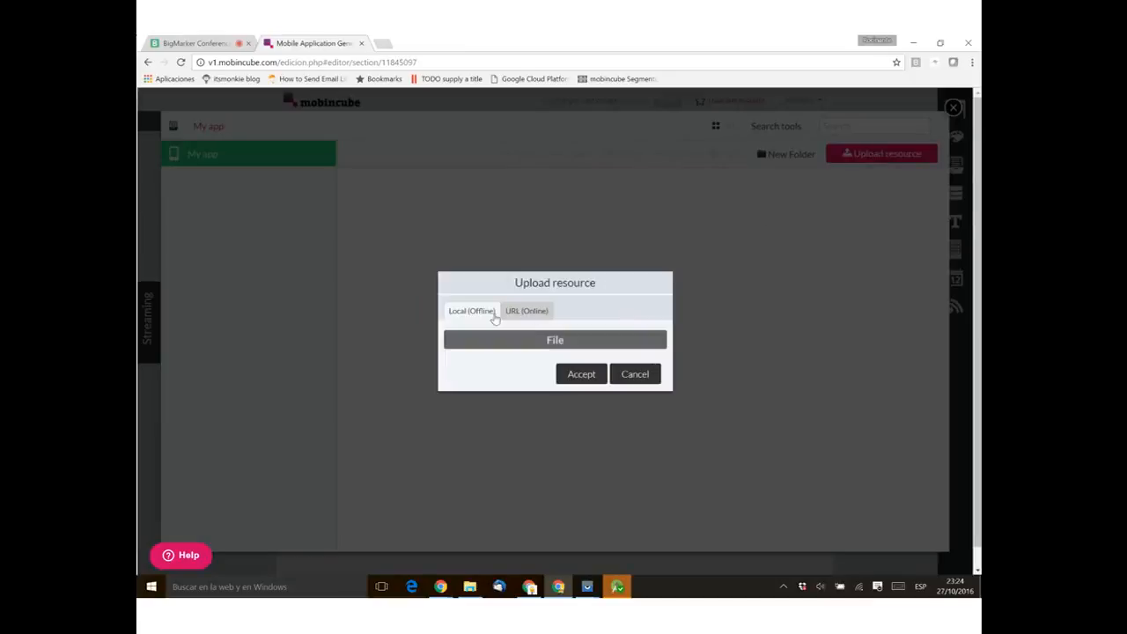
pyautogui.click(549, 341)
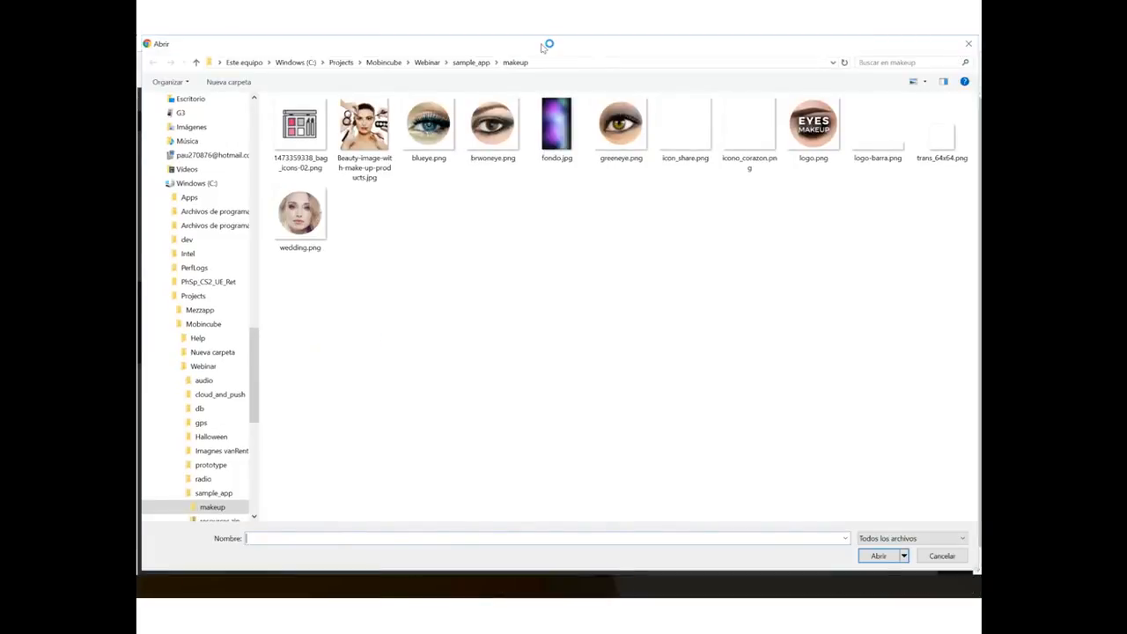
pyautogui.doubleClick(370, 130)
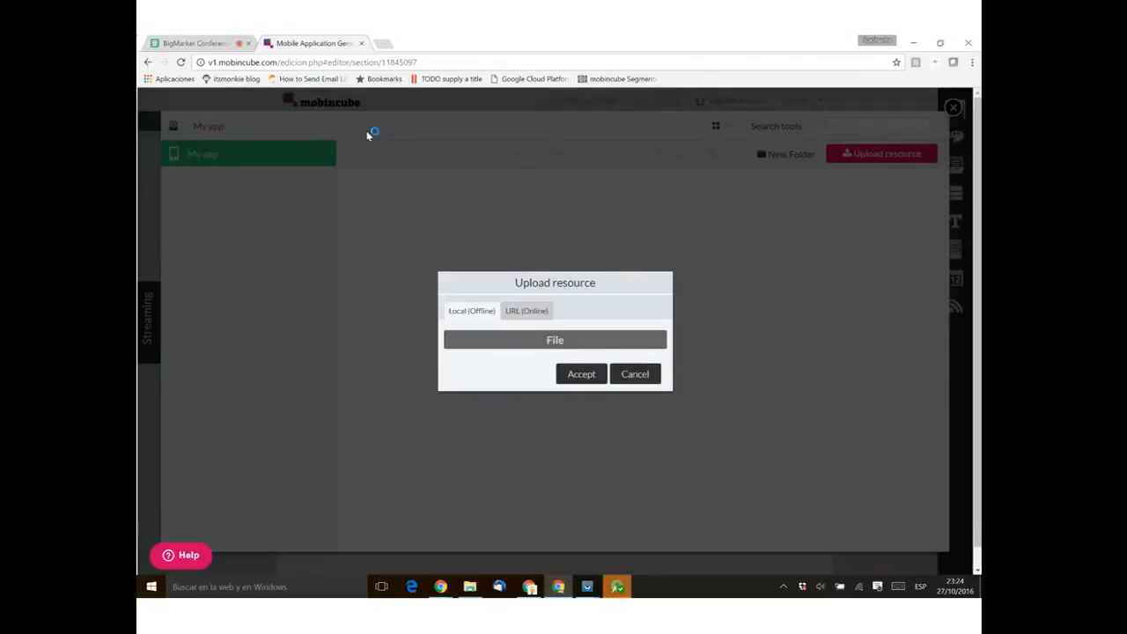
pyautogui.click(581, 376)
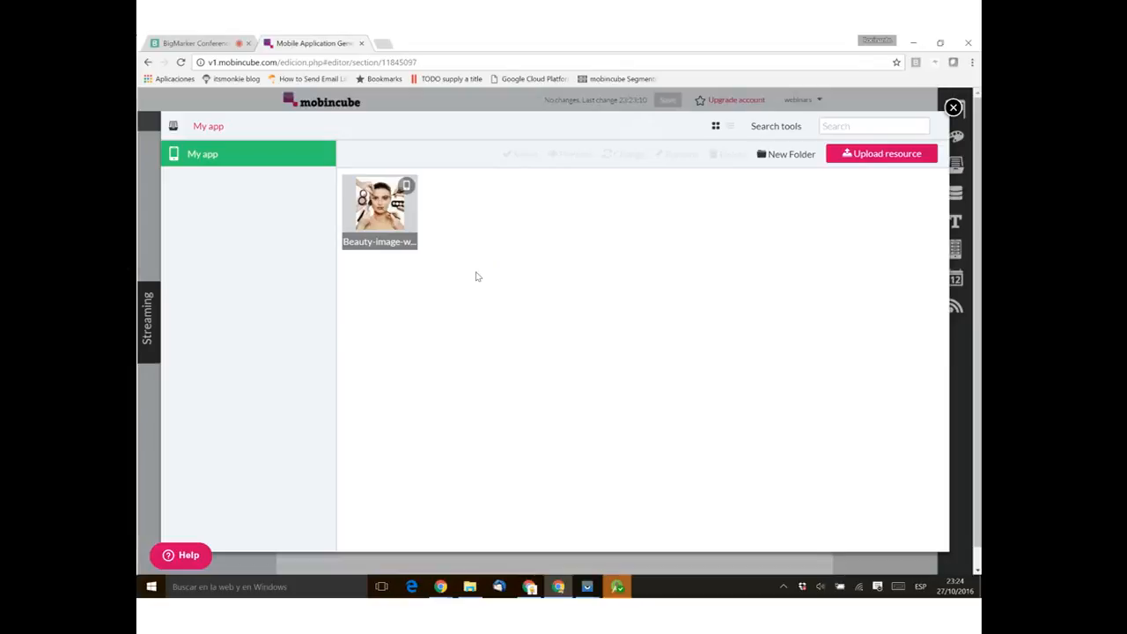
# Step: Upload the ten images from blueye.png through wedding.png in the sample_app > makeup folder to the app's resources
pyautogui.click(470, 588)
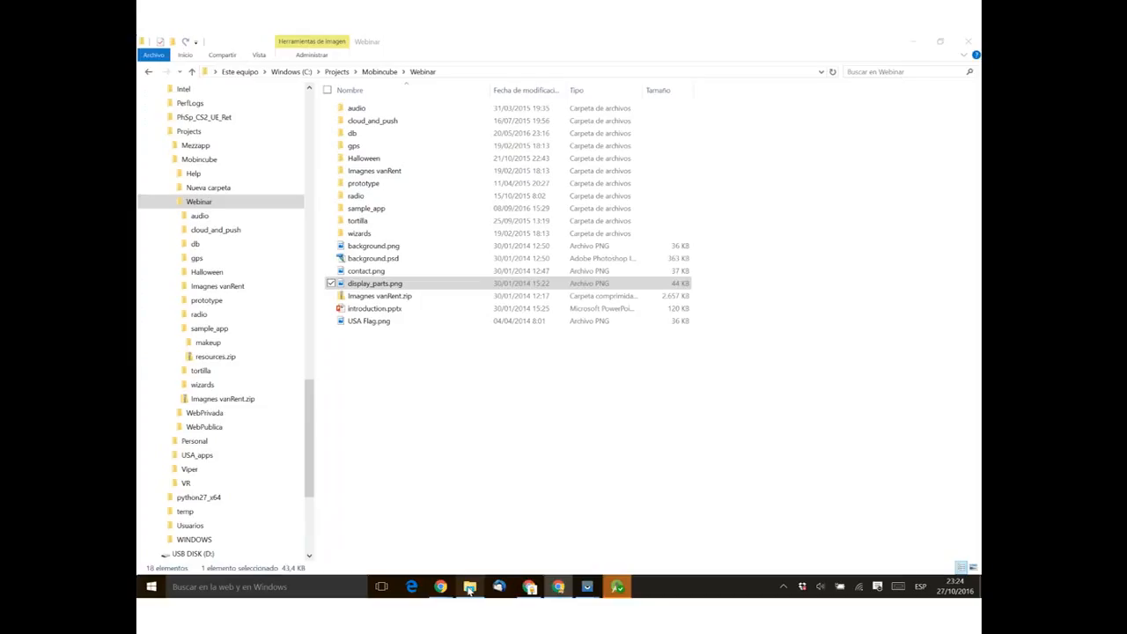
pyautogui.click(368, 209)
pyautogui.doubleClick(368, 209)
pyautogui.doubleClick(387, 148)
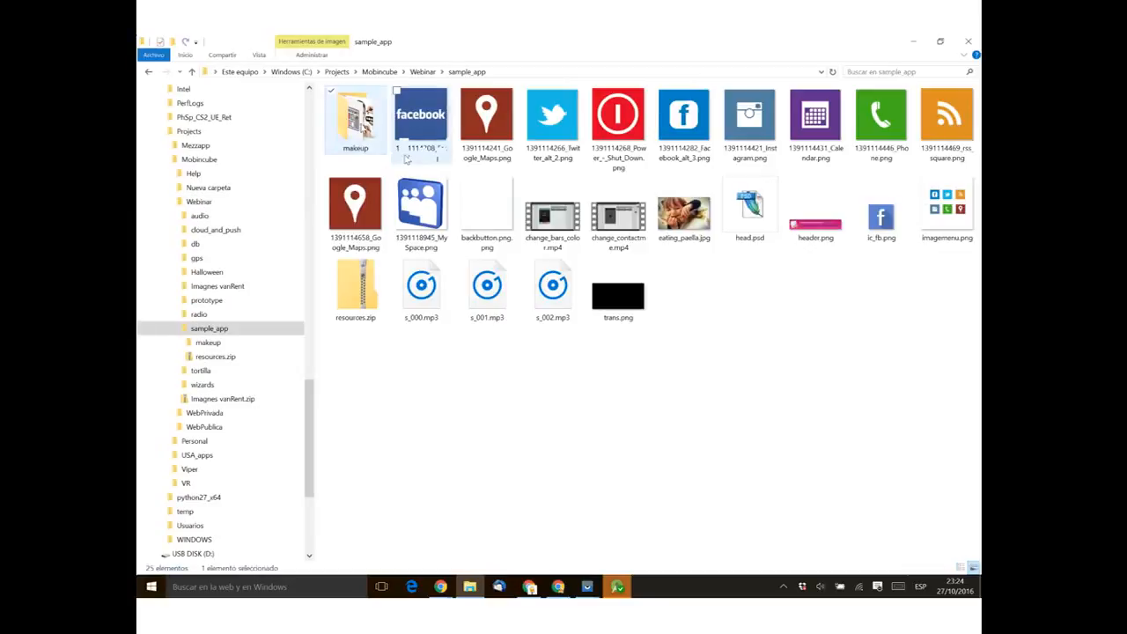
pyautogui.click(490, 125)
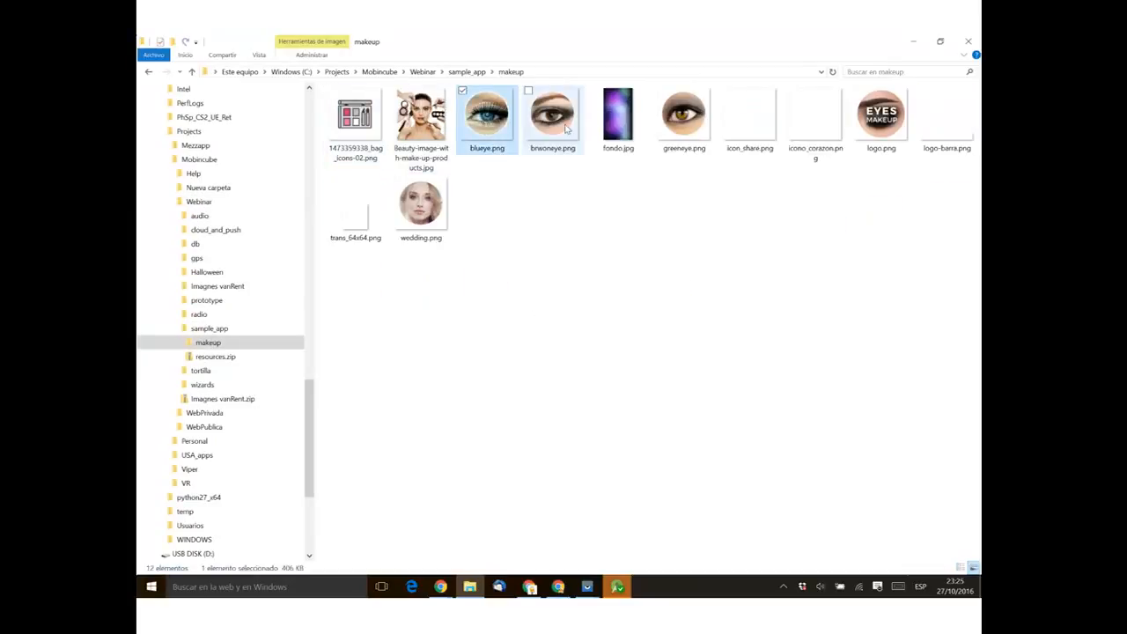
pyautogui.keyDown('shift'); pyautogui.click(428, 219); pyautogui.keyUp('shift')
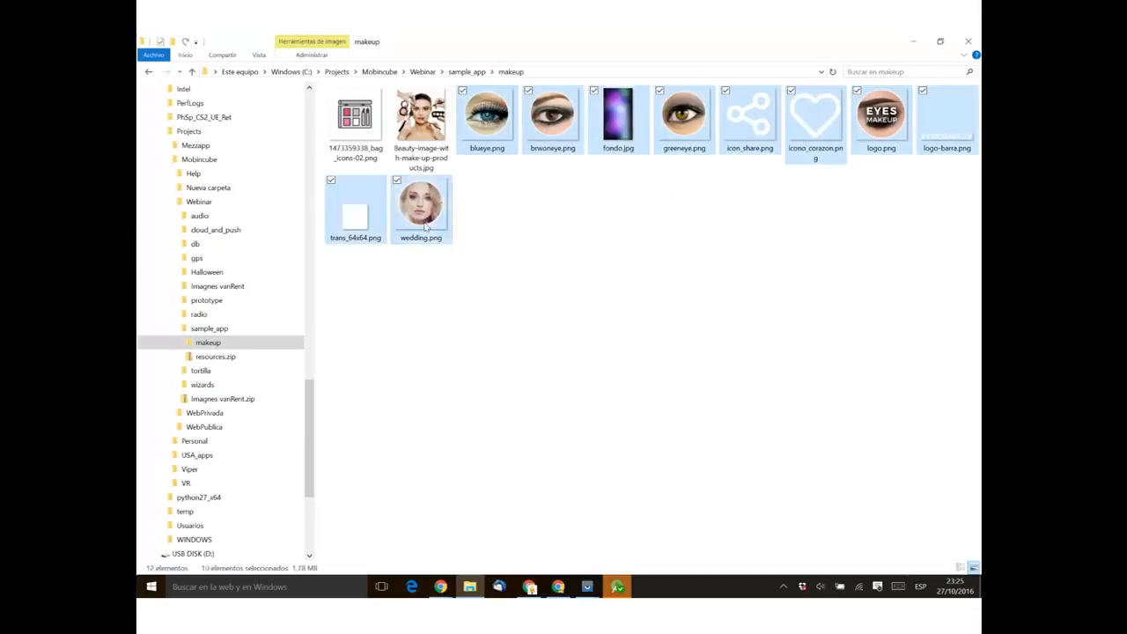
pyautogui.moveTo(495, 128); pyautogui.dragTo(564, 343)
pyautogui.hotkey('alt', 'Tab')
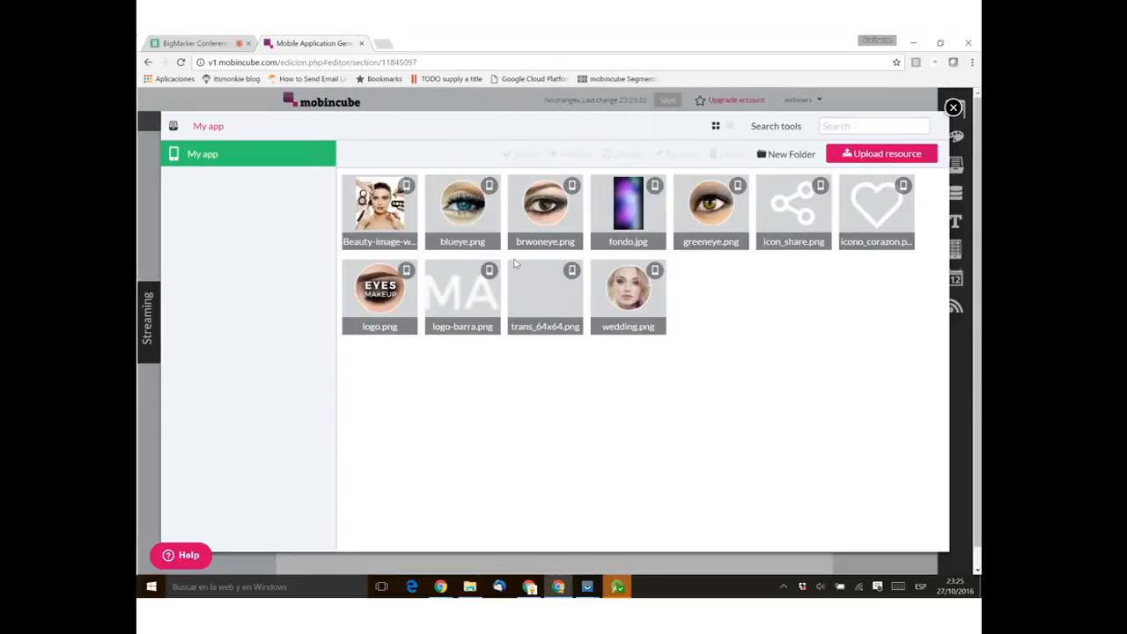
# Step: Create a resource folder named icons under My app
pyautogui.moveTo(516, 264)
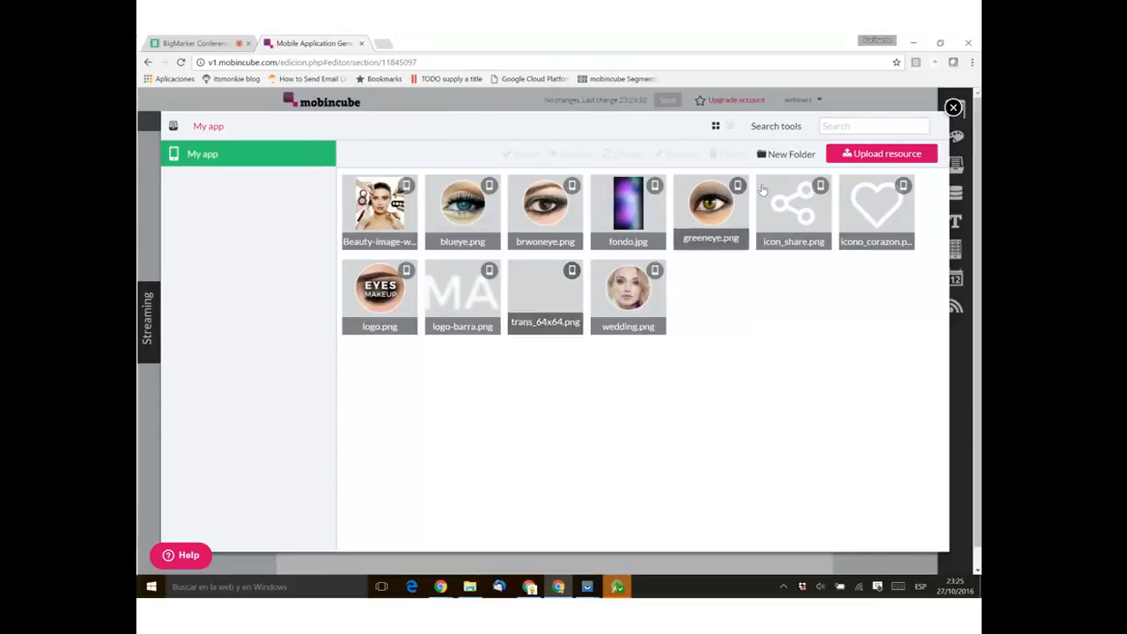
pyautogui.click(791, 155)
pyautogui.click(499, 335)
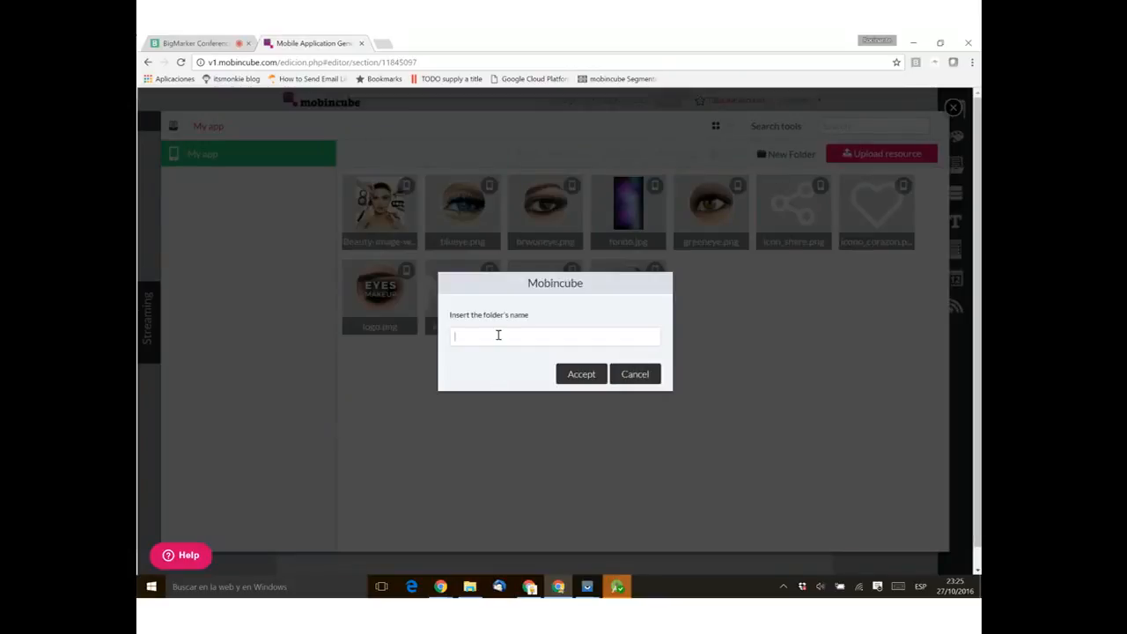
pyautogui.write('icons')
pyautogui.click(582, 374)
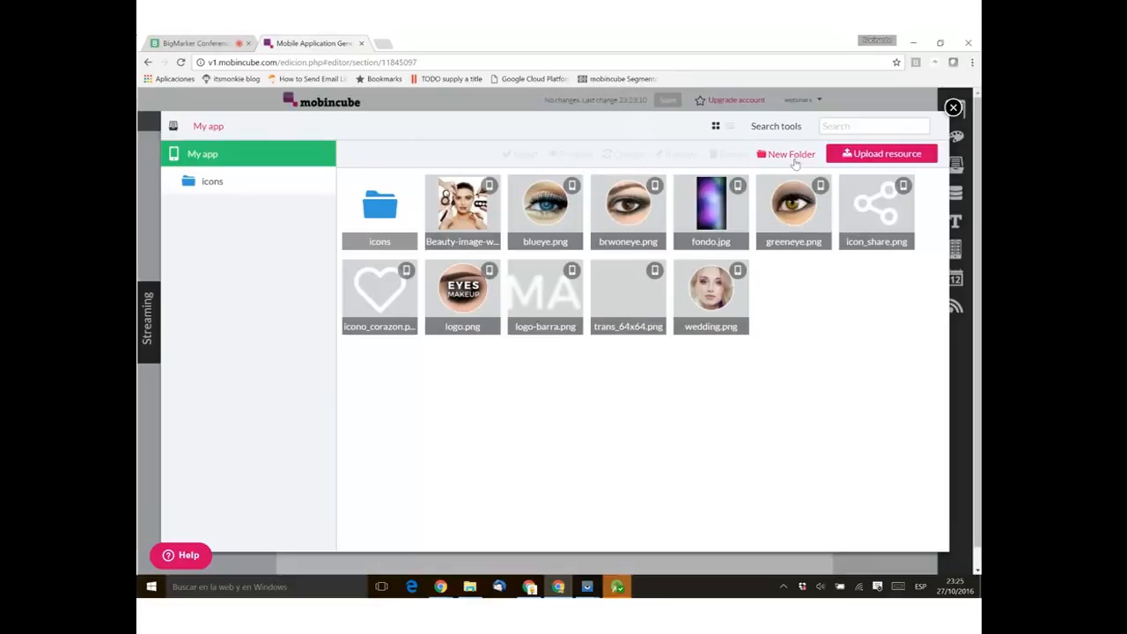
# Step: Move greeneye.png into the icons folder, check the folder's contents and return to My app
pyautogui.click(796, 211)
pyautogui.moveTo(371, 205); pyautogui.dragTo(372, 207)
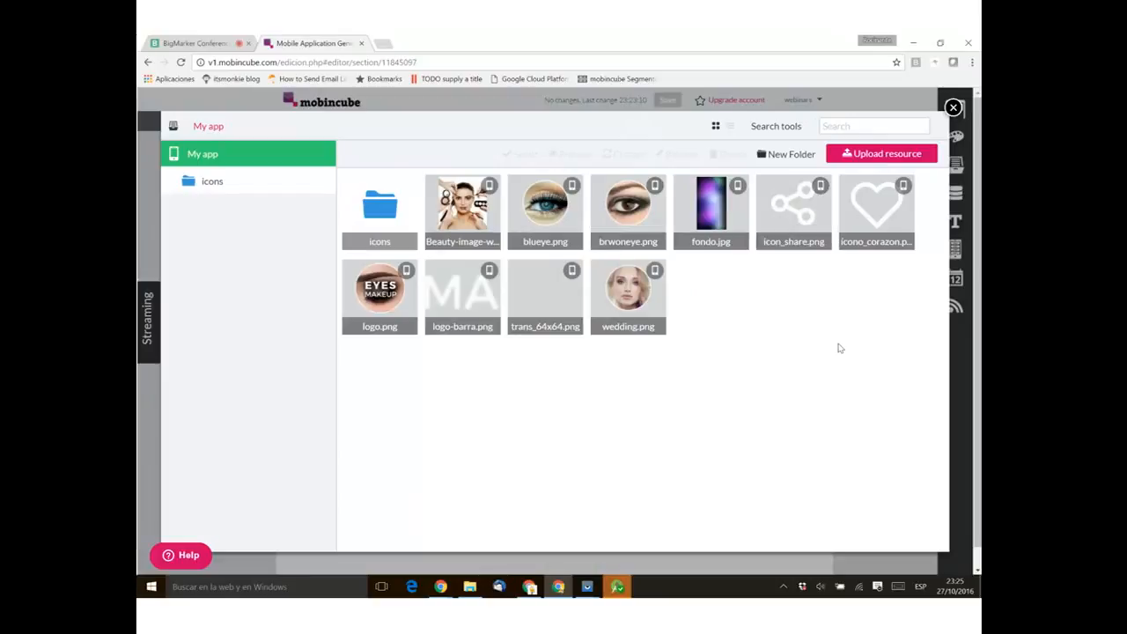
pyautogui.moveTo(371, 215)
pyautogui.click(217, 182)
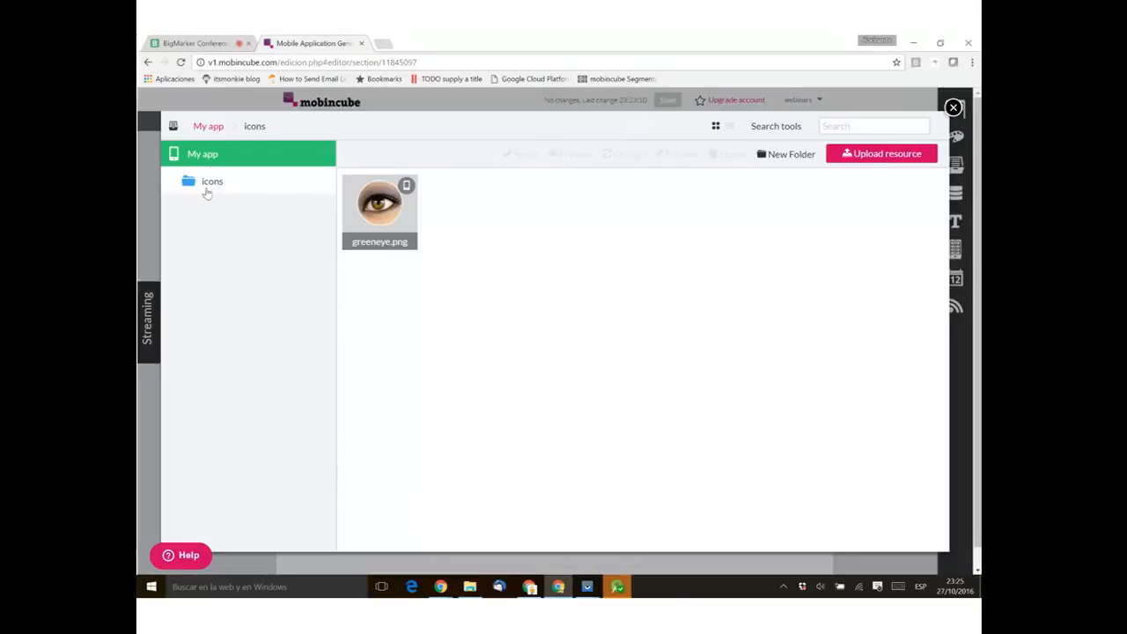
pyautogui.click(196, 158)
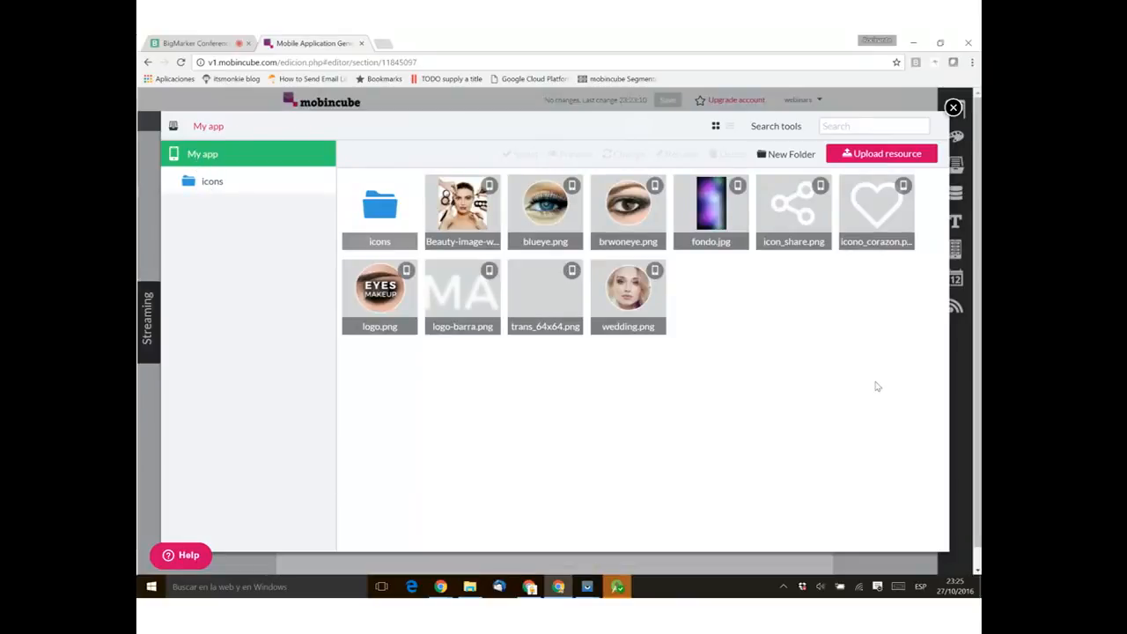
# Step: Start a new resource upload under My app with URL (Online) as its source
pyautogui.click(881, 155)
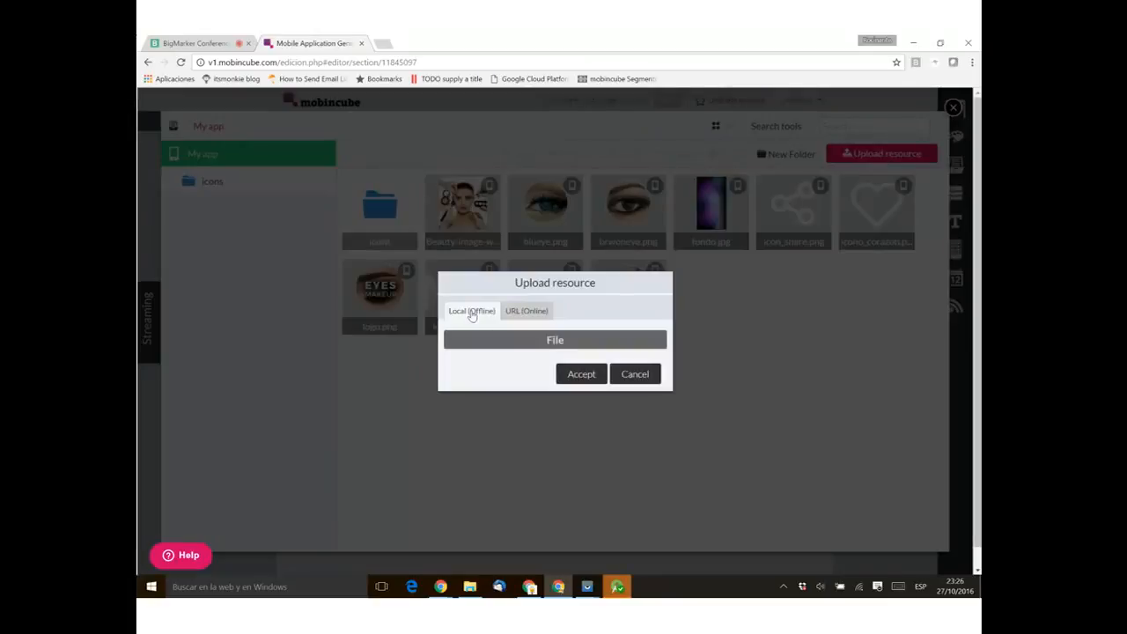
pyautogui.click(522, 313)
pyautogui.click(459, 315)
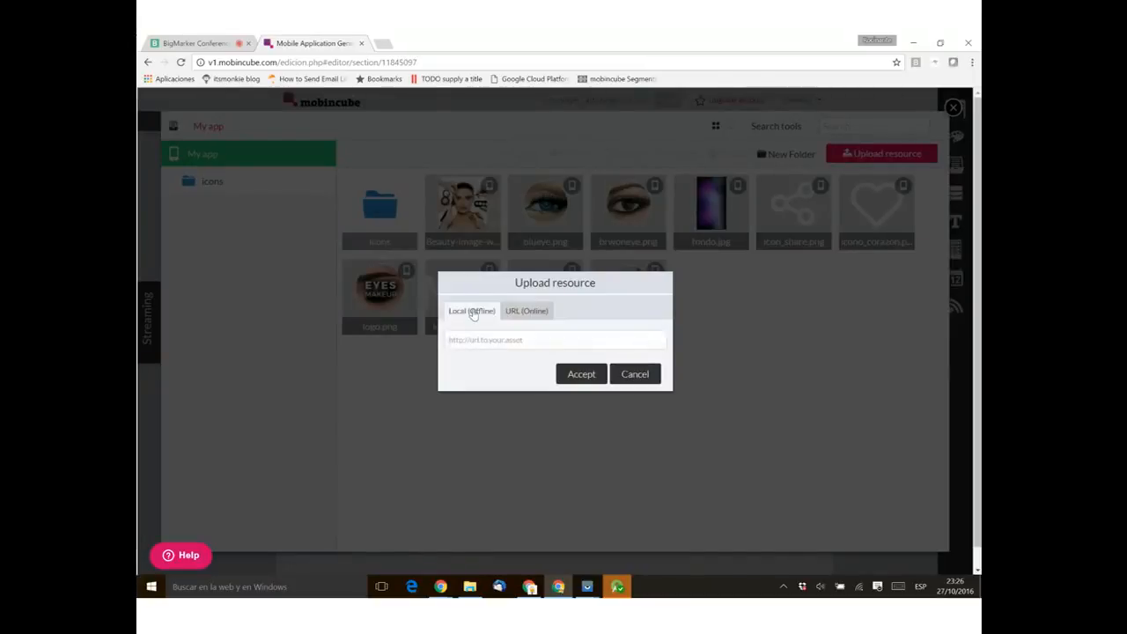
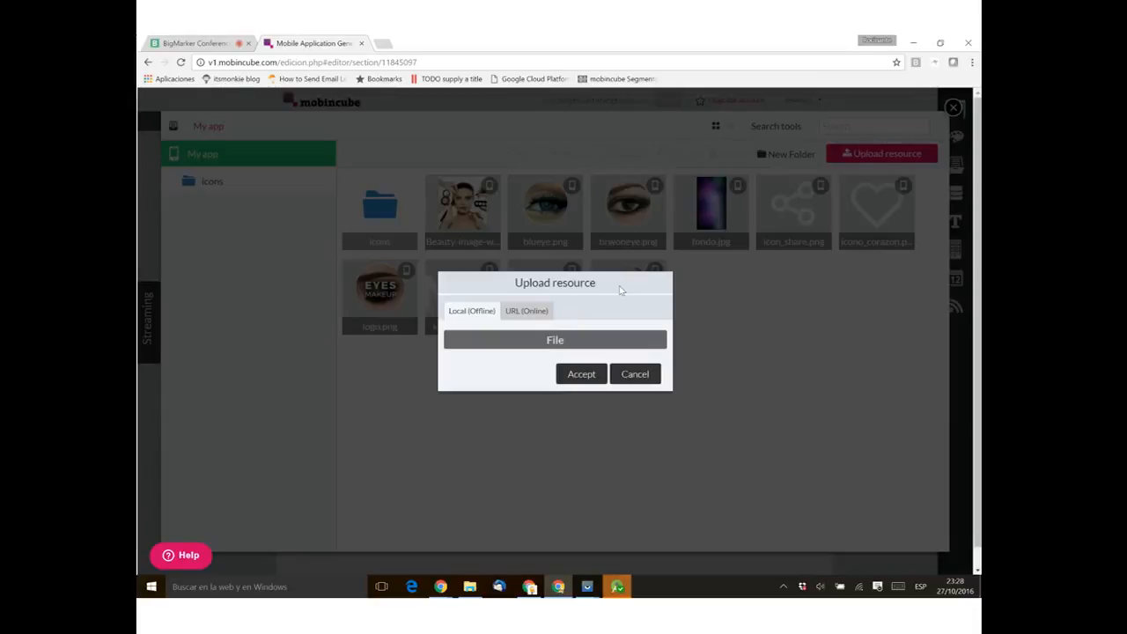
pyautogui.click(525, 312)
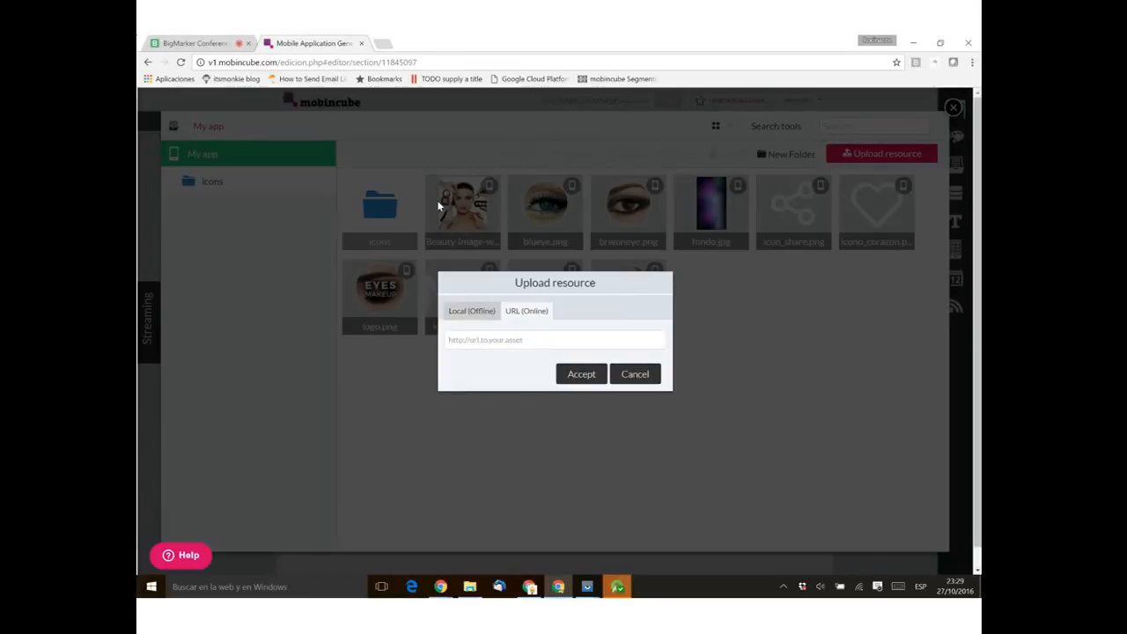
# Step: Search Google Images for "make up" in a new browser tab
pyautogui.click(385, 42)
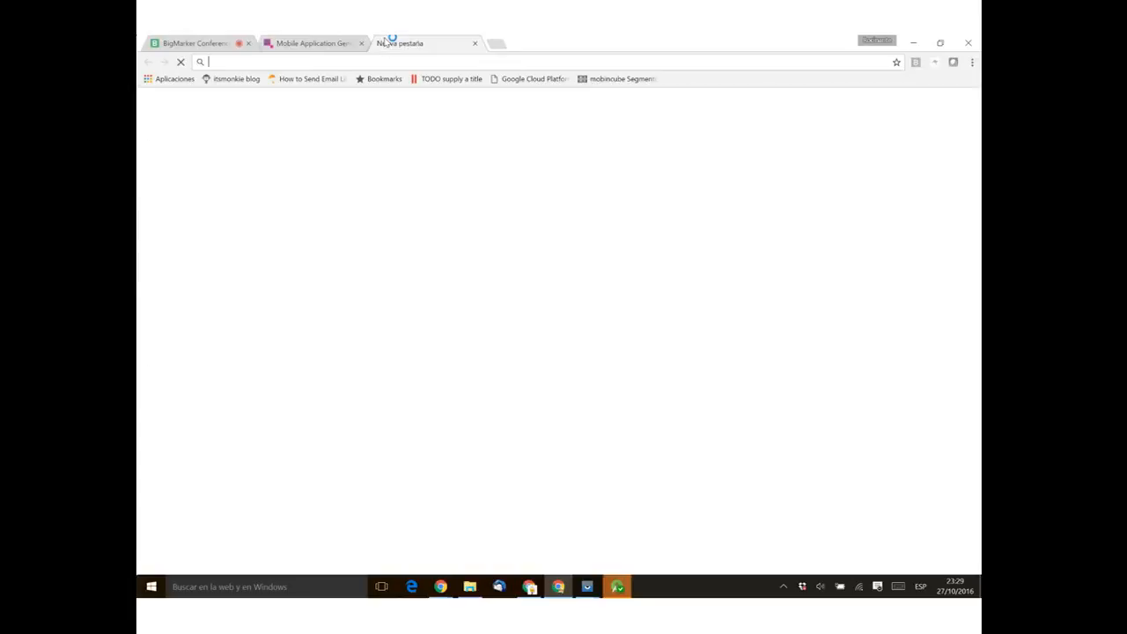
pyautogui.write('make up')
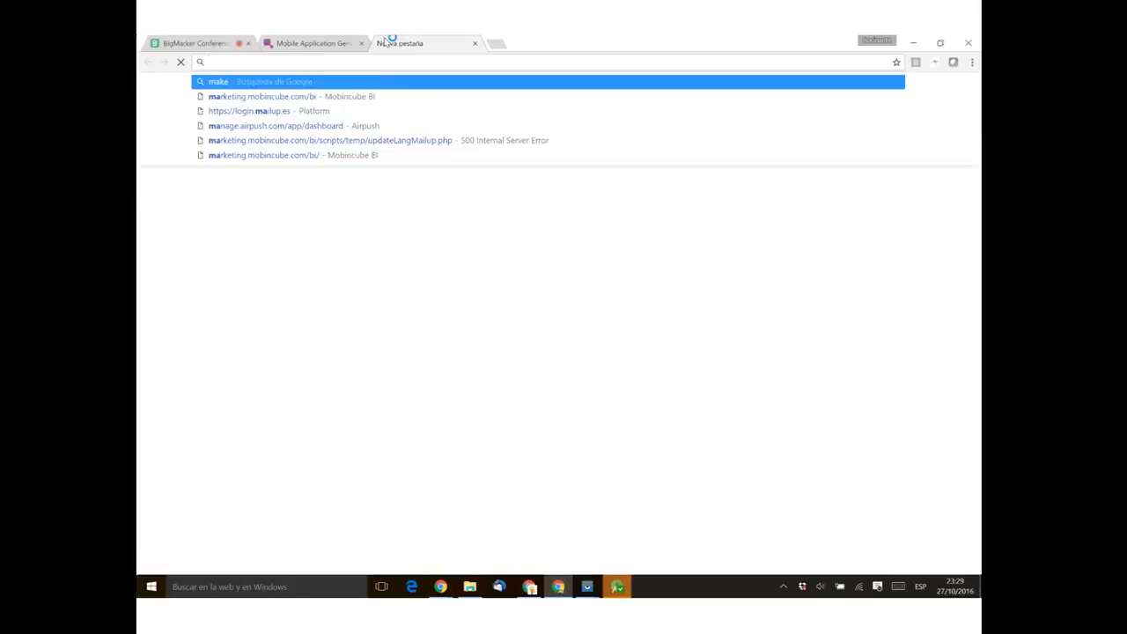
pyautogui.press('Return')
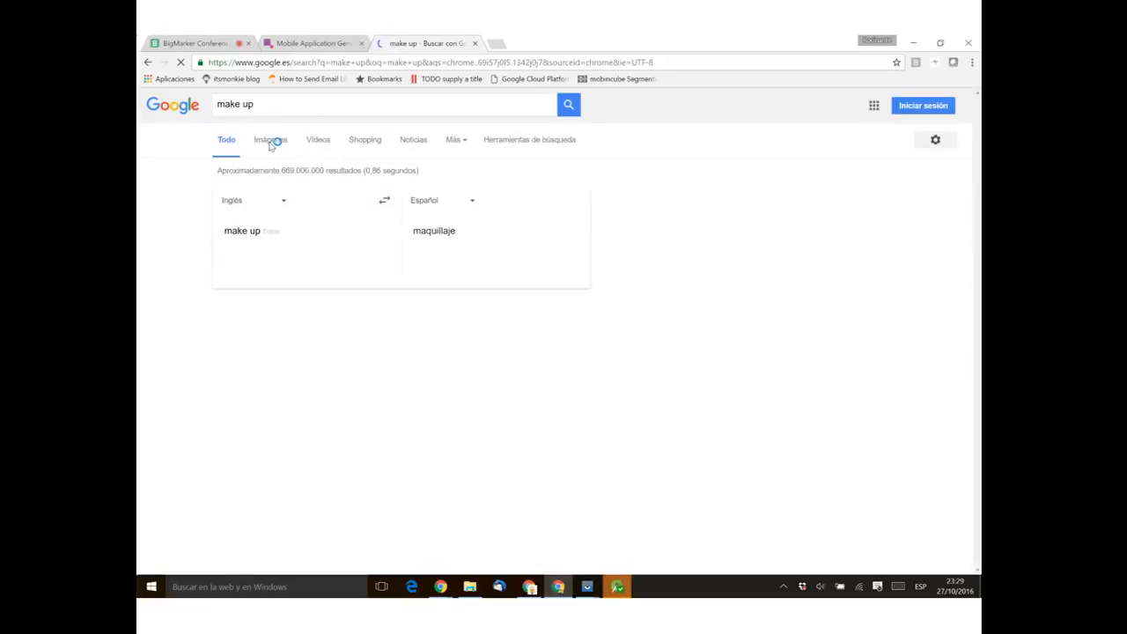
pyautogui.click(269, 140)
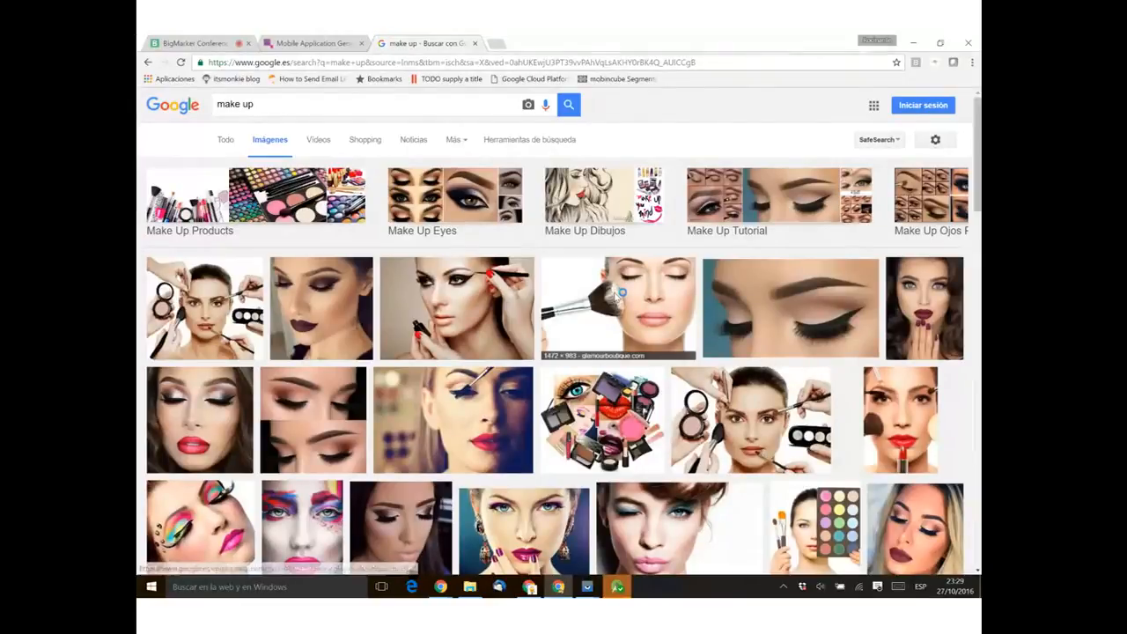
# Step: Open the full-size image of the woman with the makeup brush on her cheek and copy its web address
pyautogui.click(615, 297)
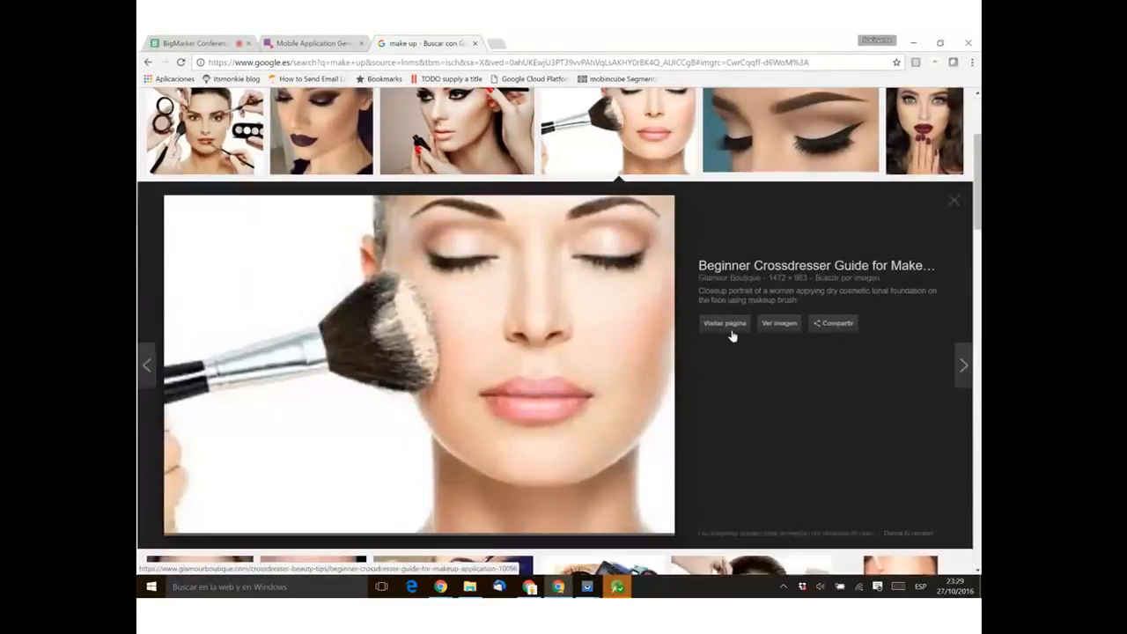
pyautogui.click(781, 324)
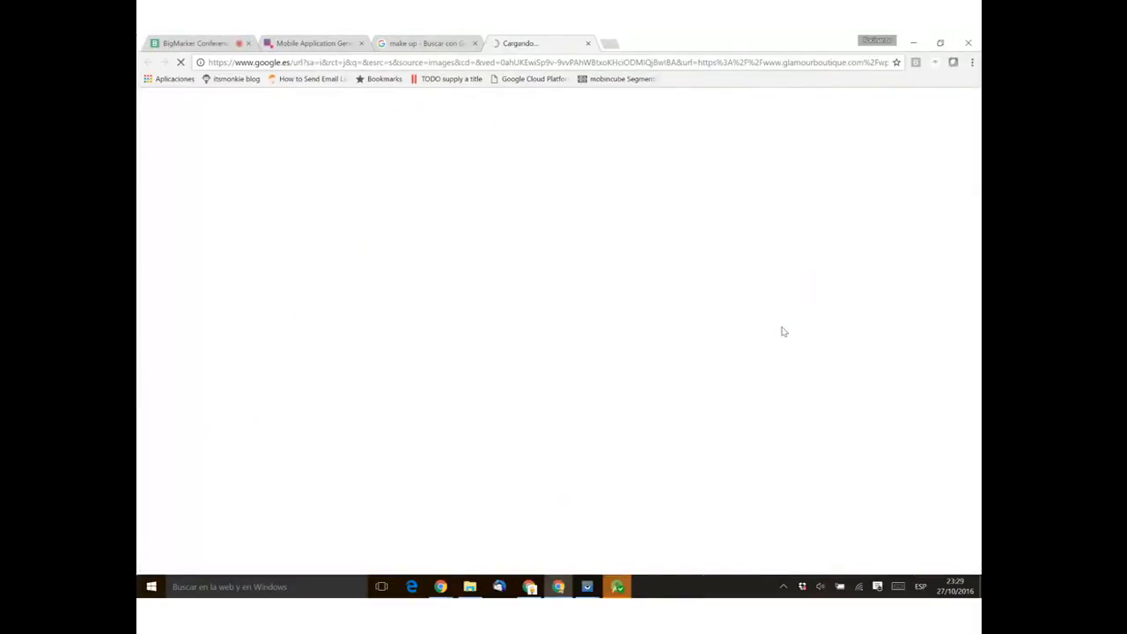
pyautogui.moveTo(580, 63); pyautogui.dragTo(255, 64)
pyautogui.hotkey('ctrl', 'c')
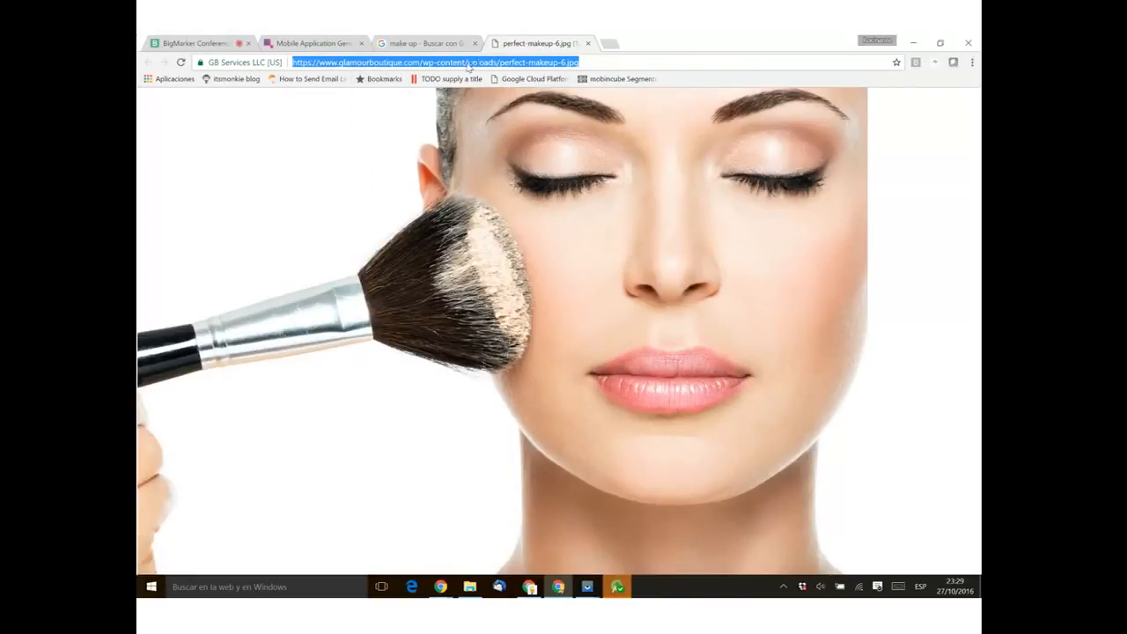
# Step: Return to Mobincube and add perfect-makeup-6.jpg to the app's resources as an online image from the copied URL
pyautogui.click(307, 42)
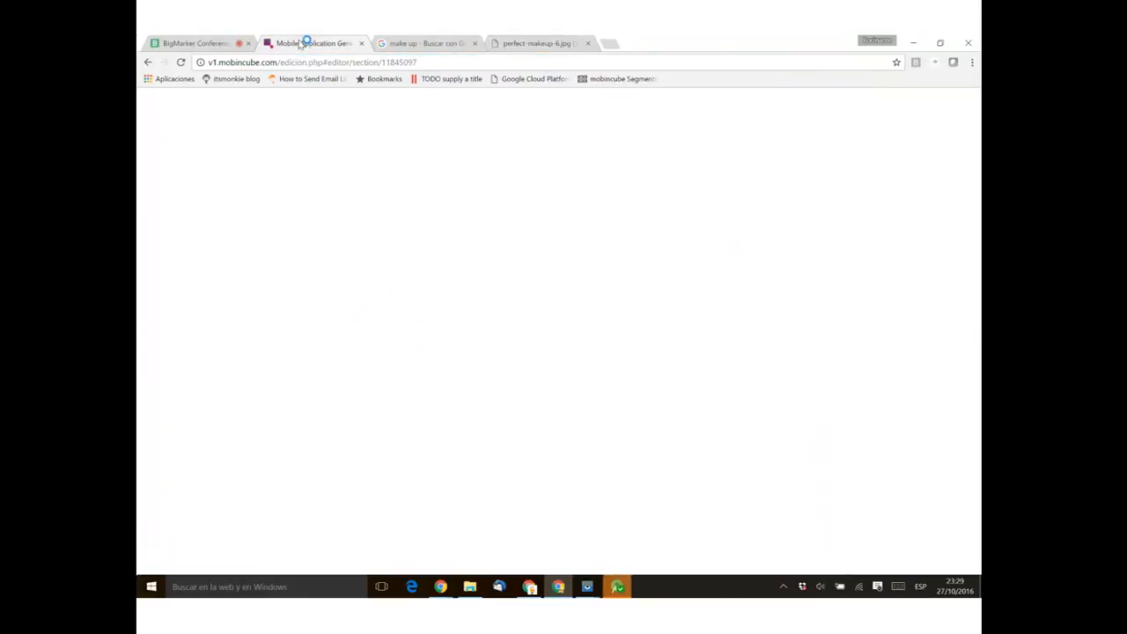
pyautogui.middleClick(523, 43)
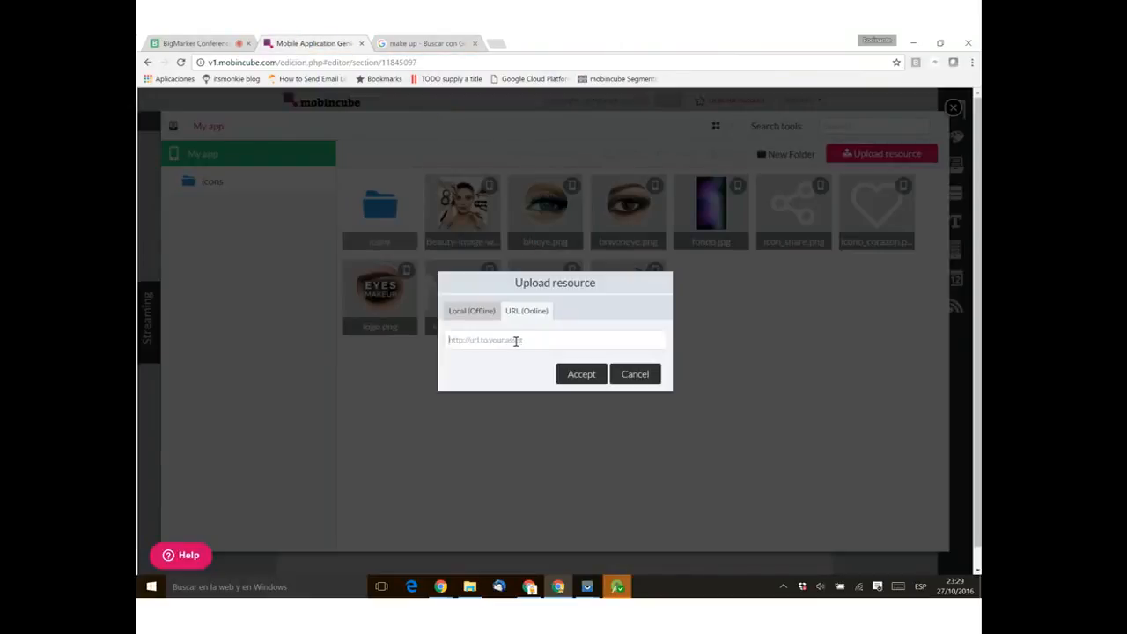
pyautogui.click(516, 341)
pyautogui.hotkey('ctrl', 'v')
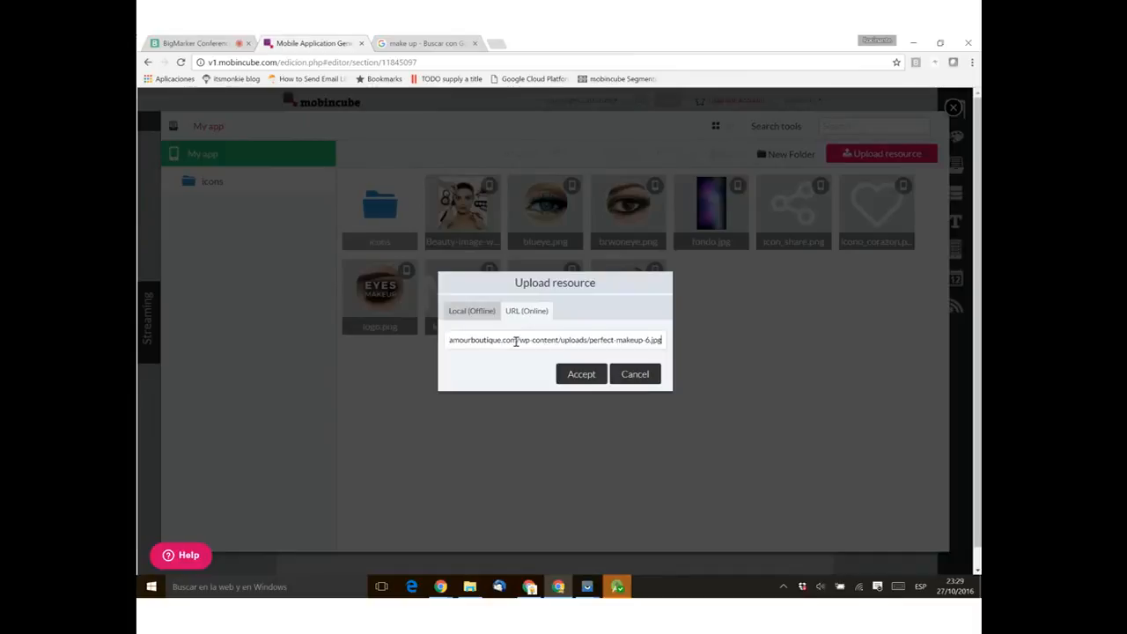
pyautogui.click(580, 376)
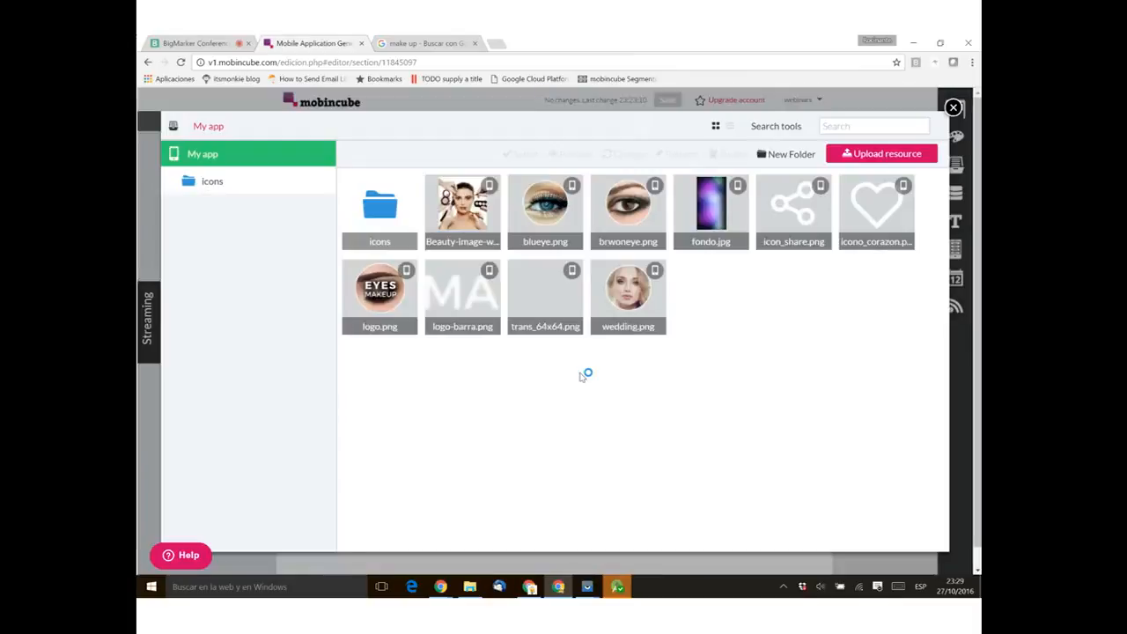
pyautogui.moveTo(702, 296)
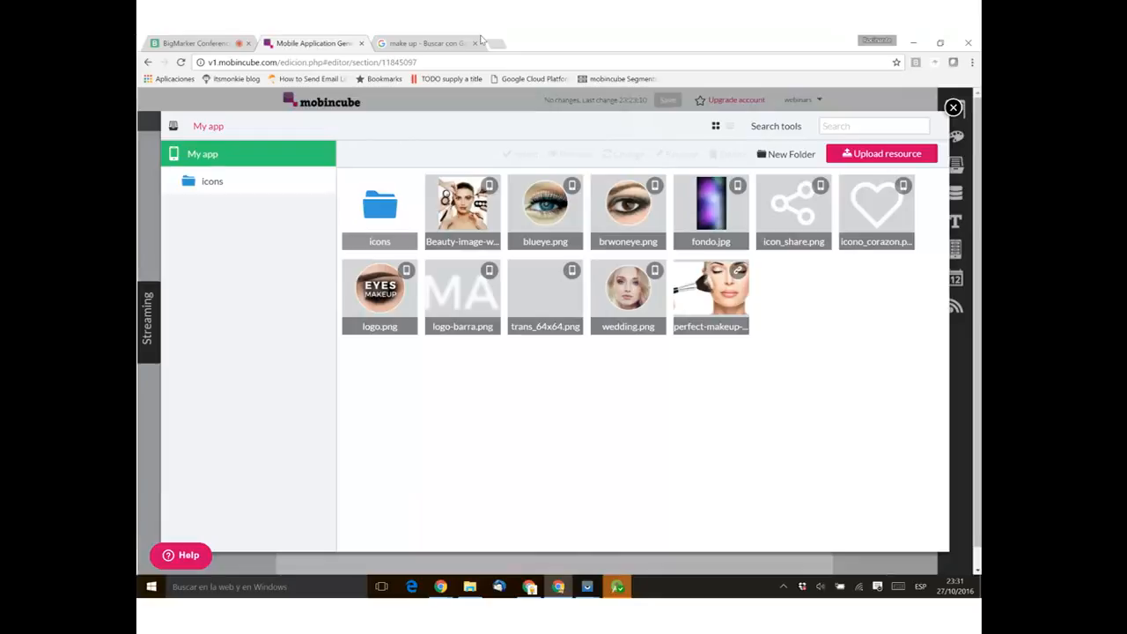
# Step: Close the resource manager and assign logo.png to the empty image element on mainscreen
pyautogui.click(953, 107)
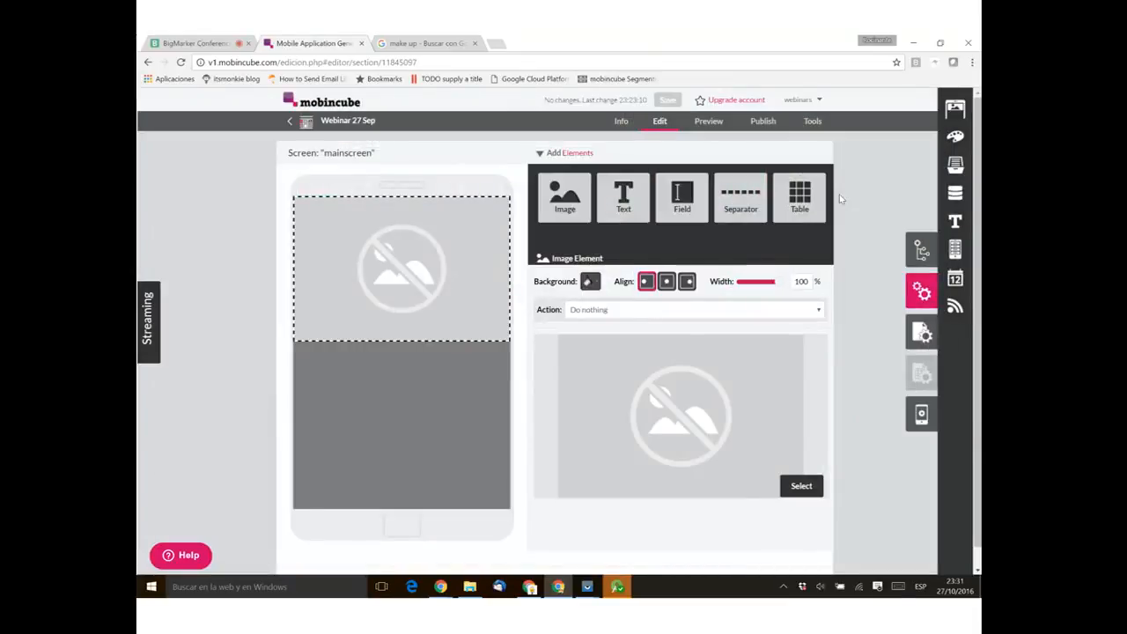
pyautogui.click(800, 487)
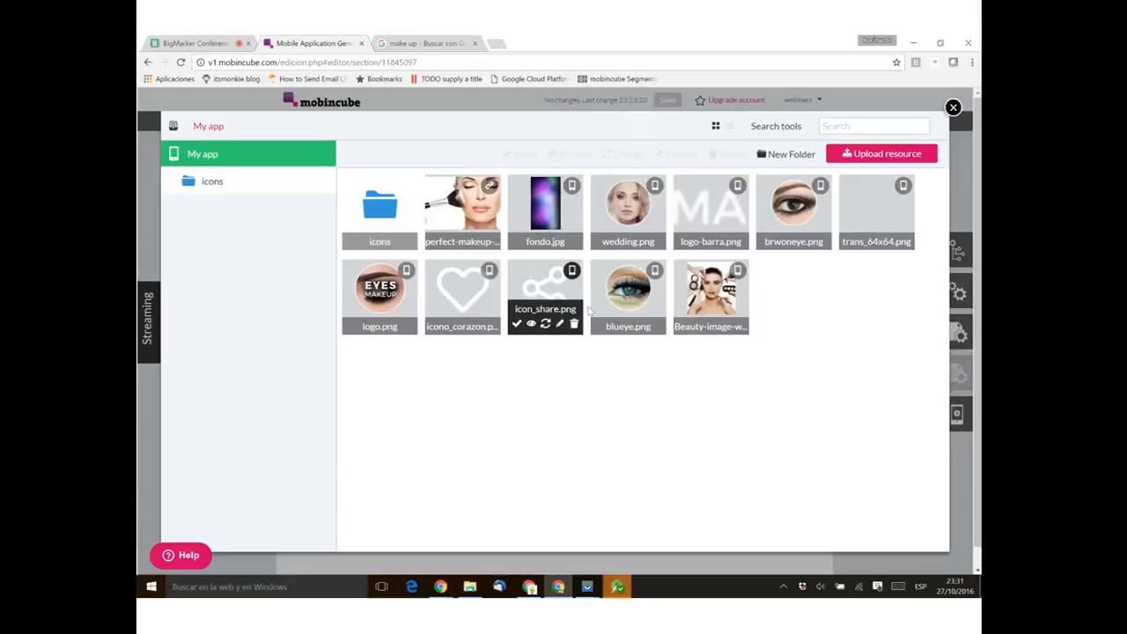
pyautogui.moveTo(372, 323)
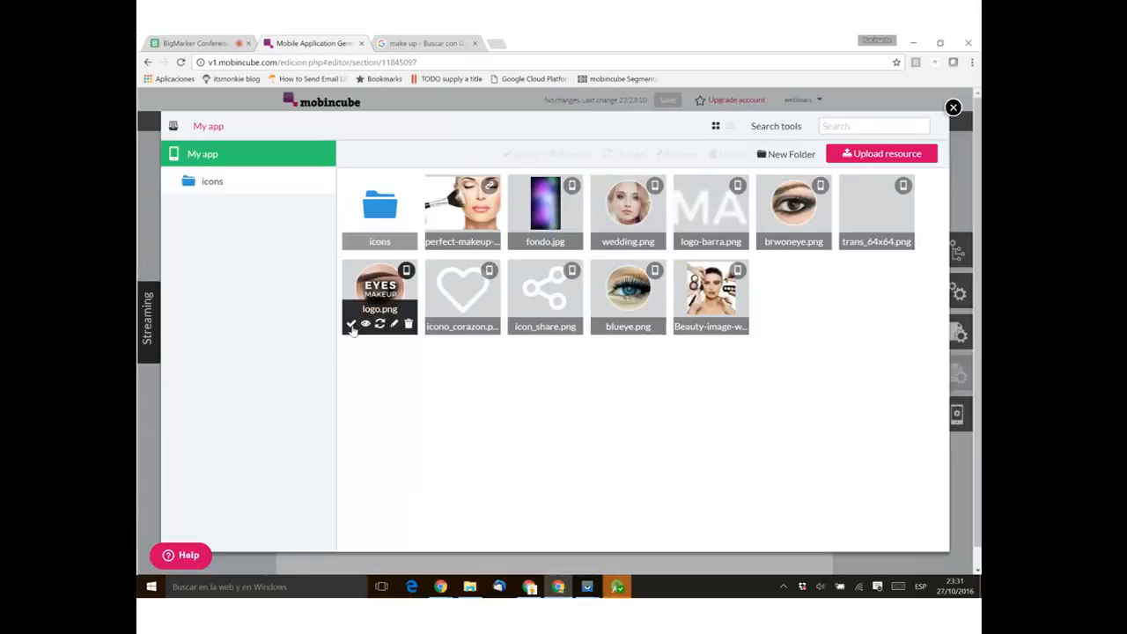
pyautogui.click(351, 326)
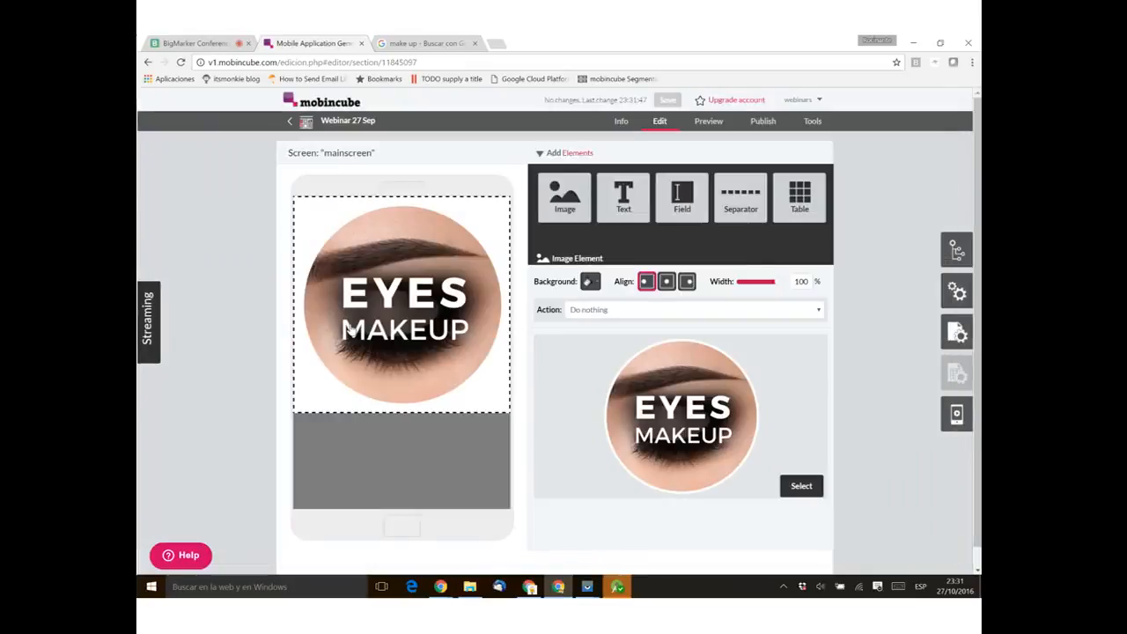
# Step: View mainscreen with nothing selected and reopen the logo image element for editing
pyautogui.click(232, 283)
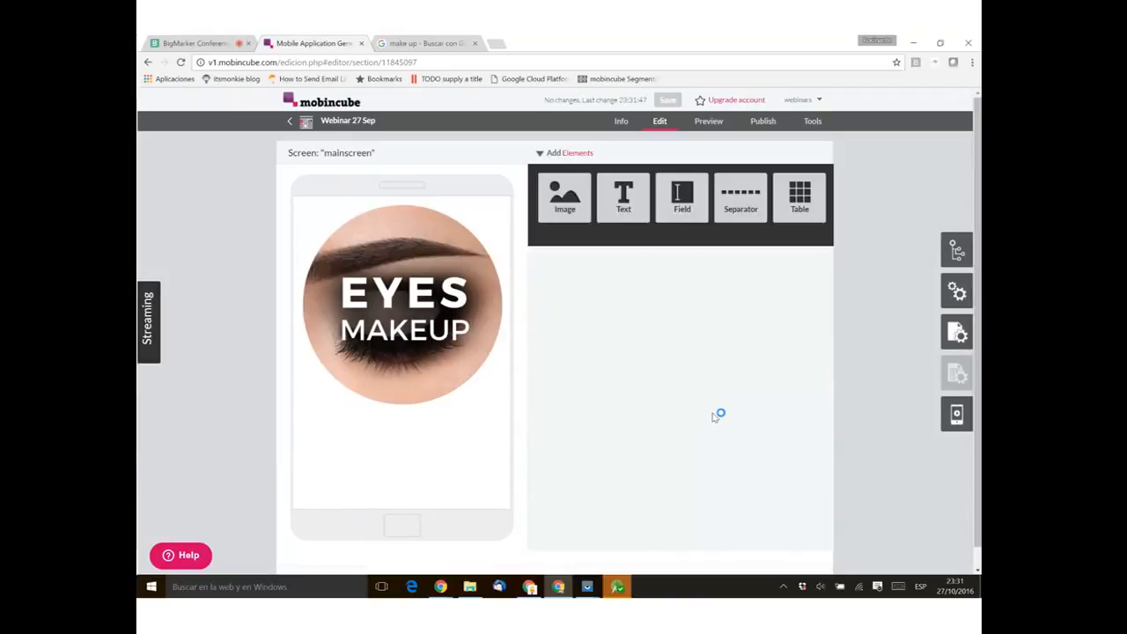
pyautogui.moveTo(443, 293)
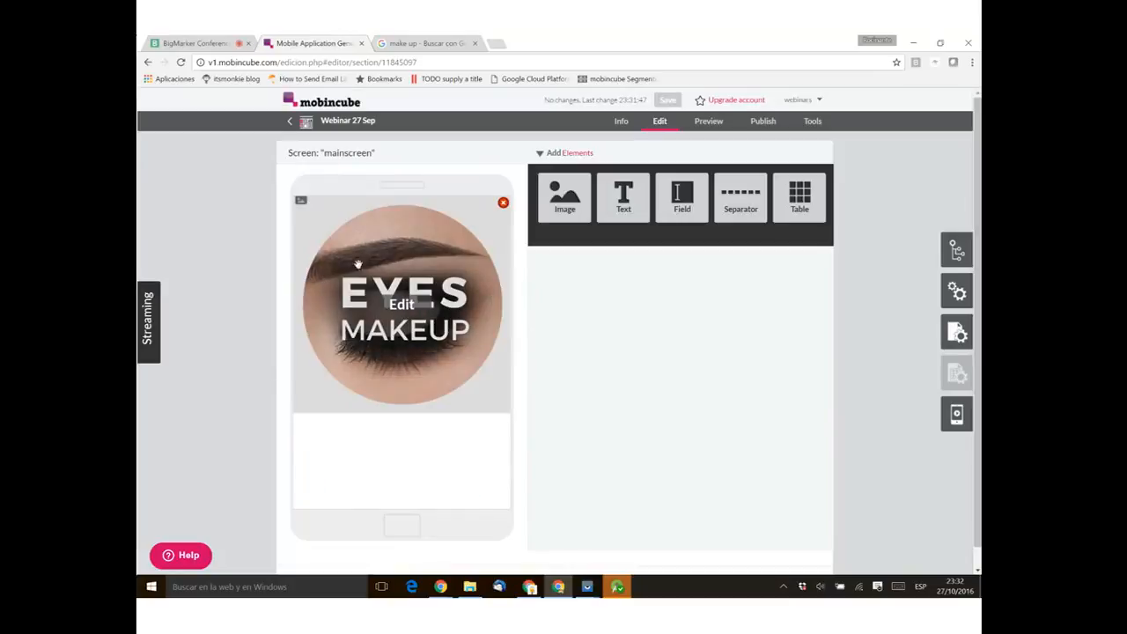
pyautogui.click(403, 304)
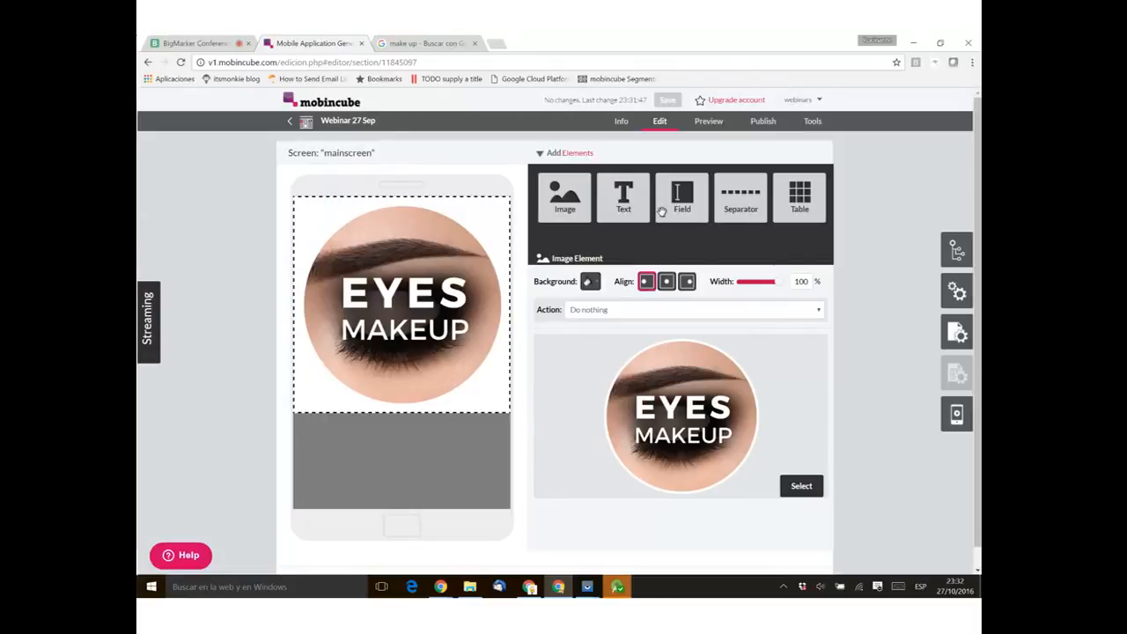
pyautogui.moveTo(744, 216)
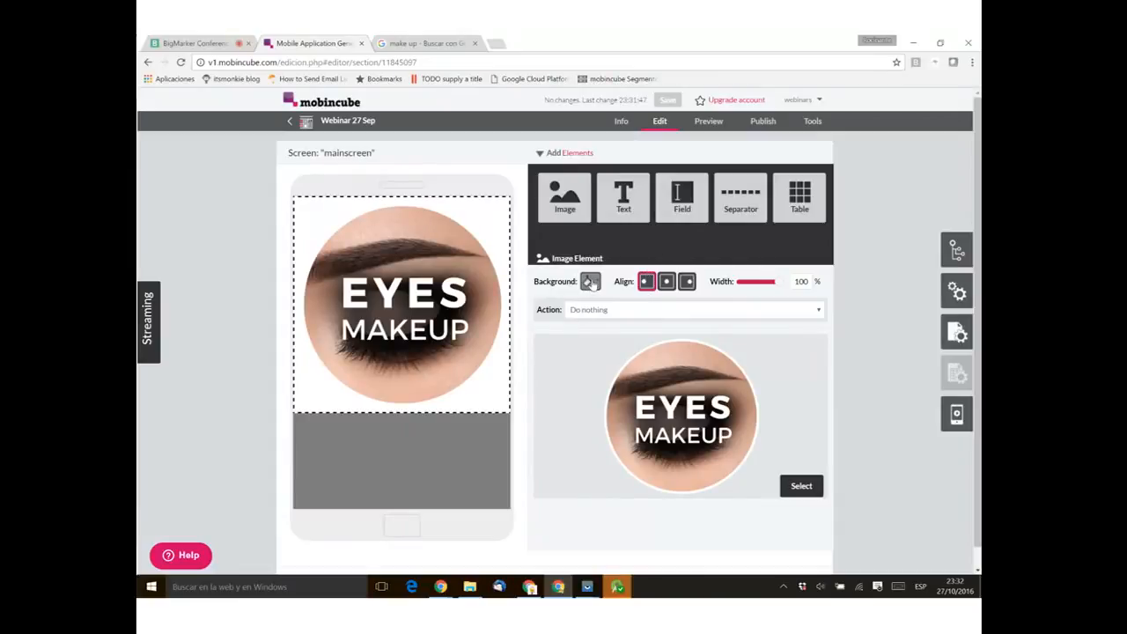
# Step: Try a solid purple background on the logo image element and reset its background to None
pyautogui.click(592, 283)
pyautogui.click(727, 291)
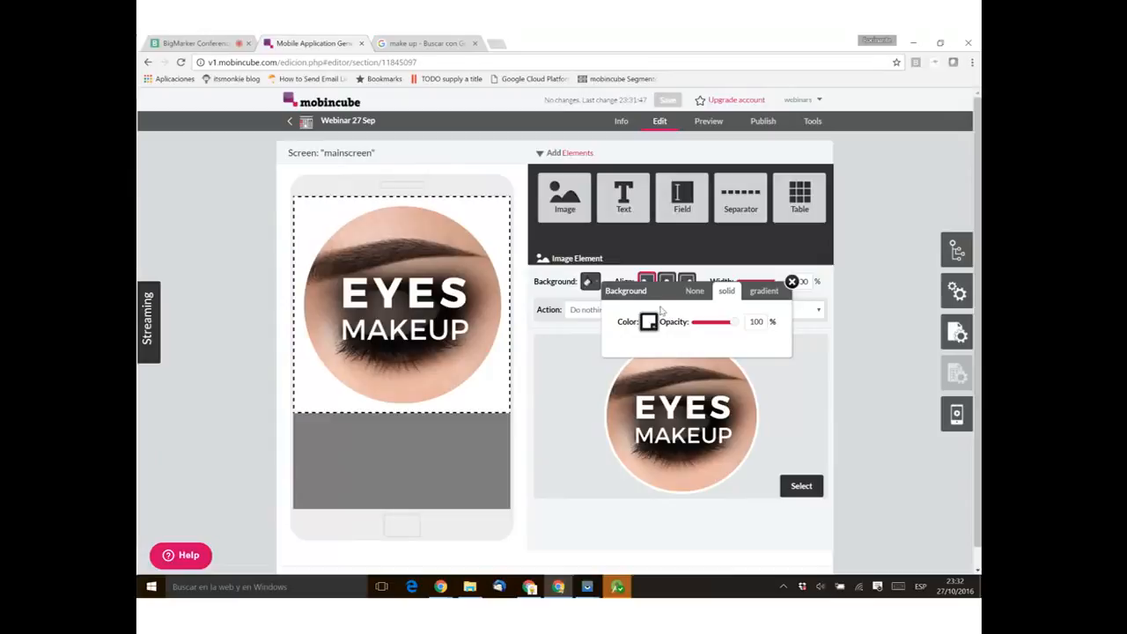
pyautogui.click(653, 321)
pyautogui.click(687, 384)
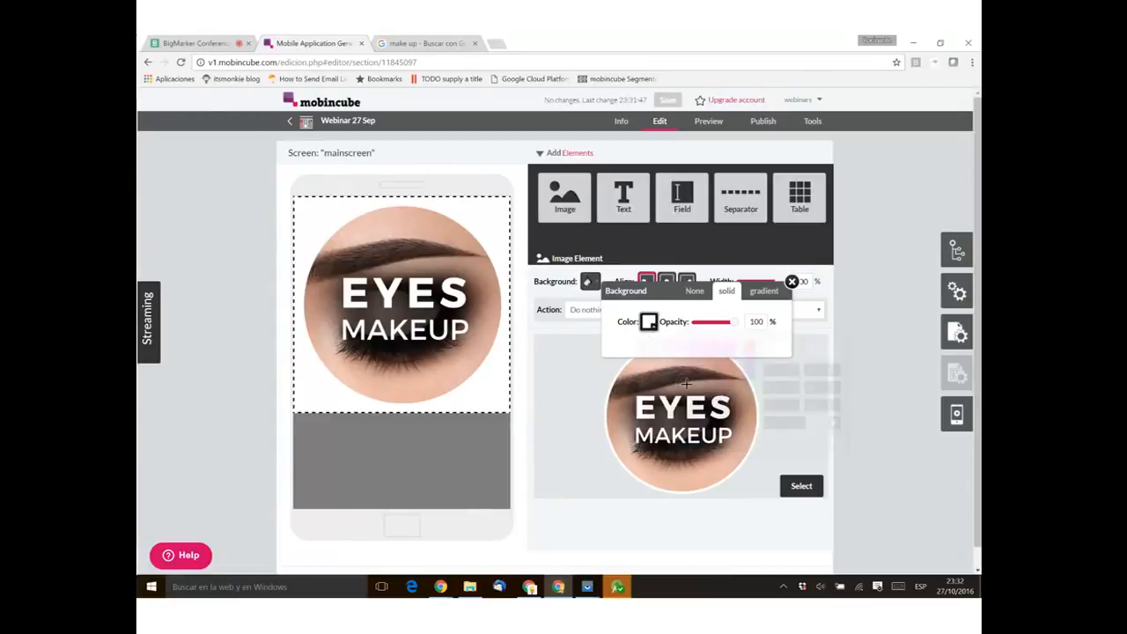
pyautogui.click(707, 369)
pyautogui.click(713, 382)
pyautogui.click(701, 367)
pyautogui.click(686, 387)
pyautogui.click(688, 369)
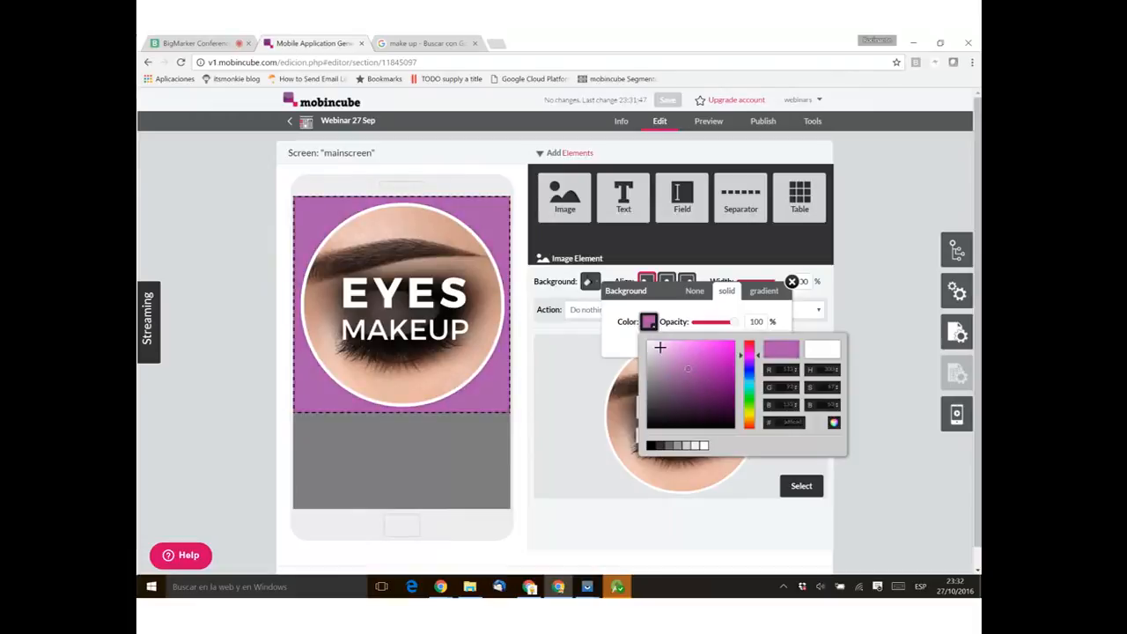
pyautogui.click(660, 347)
pyautogui.click(695, 290)
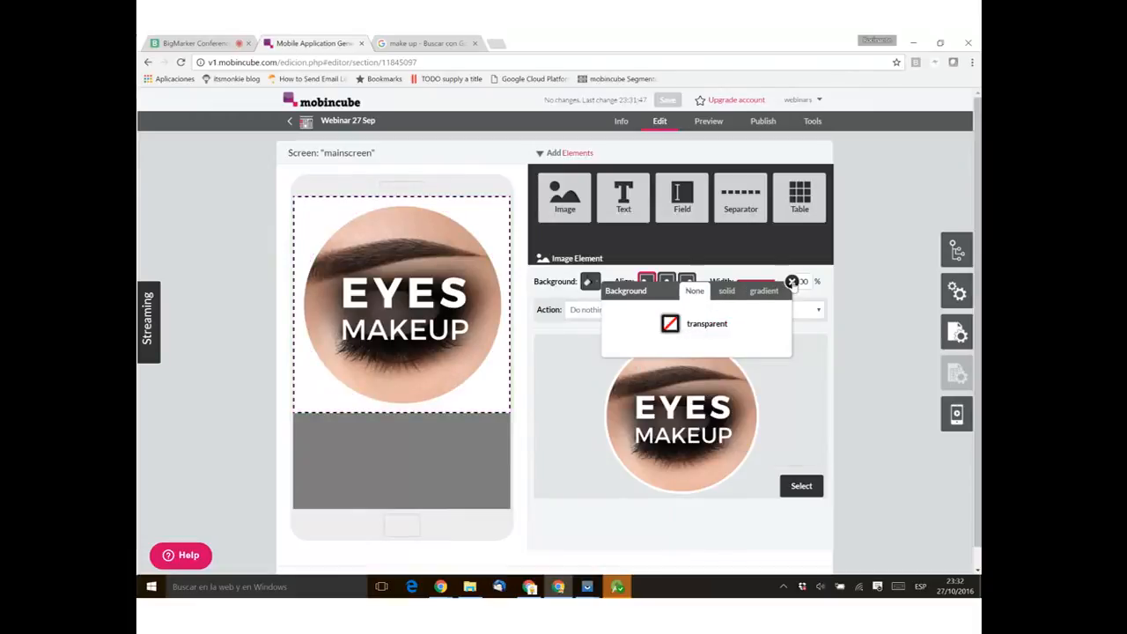
pyautogui.click(792, 282)
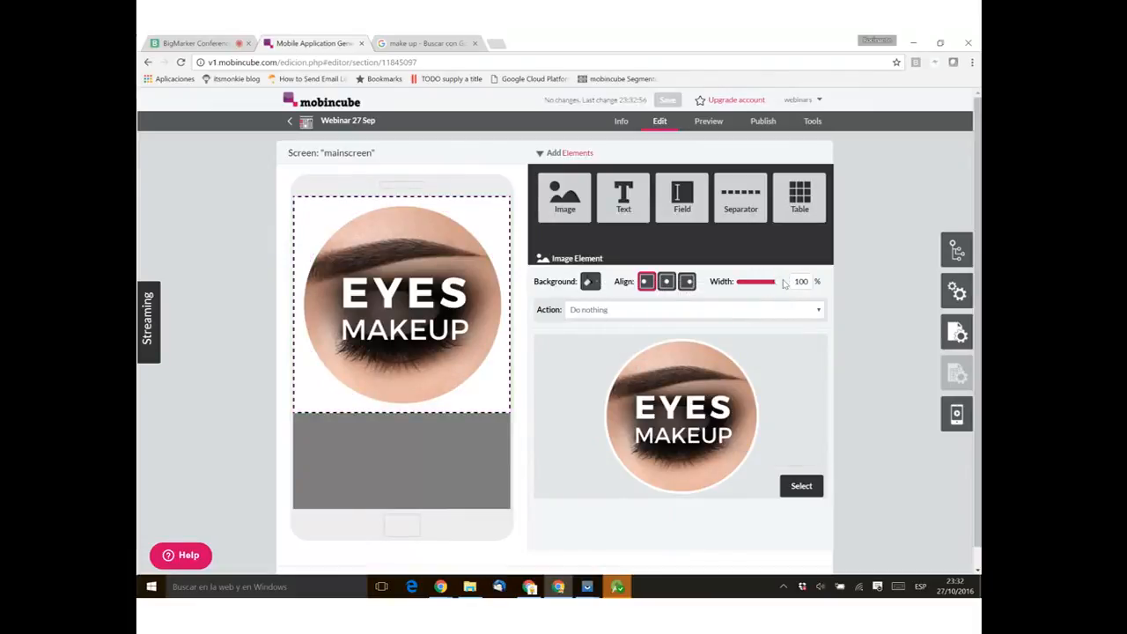
# Step: Set the logo image's width to 50% and align it to the center of mainscreen
pyautogui.moveTo(775, 283)
pyautogui.mouseDown()
pyautogui.moveTo(740, 291)
pyautogui.moveTo(753, 288)
pyautogui.mouseUp()
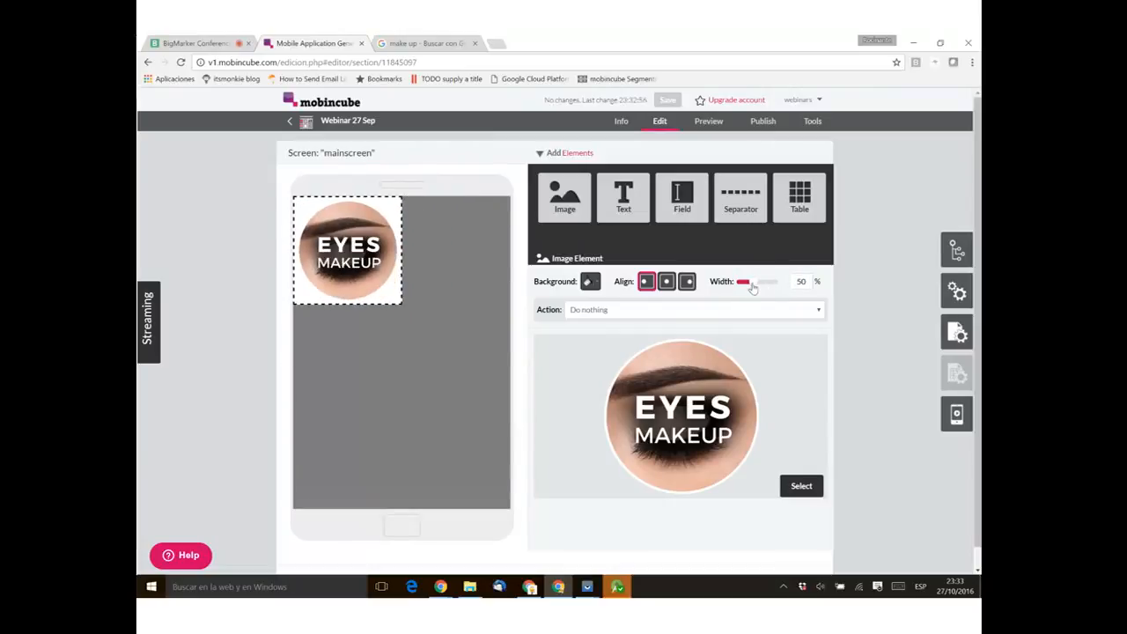
pyautogui.click(667, 281)
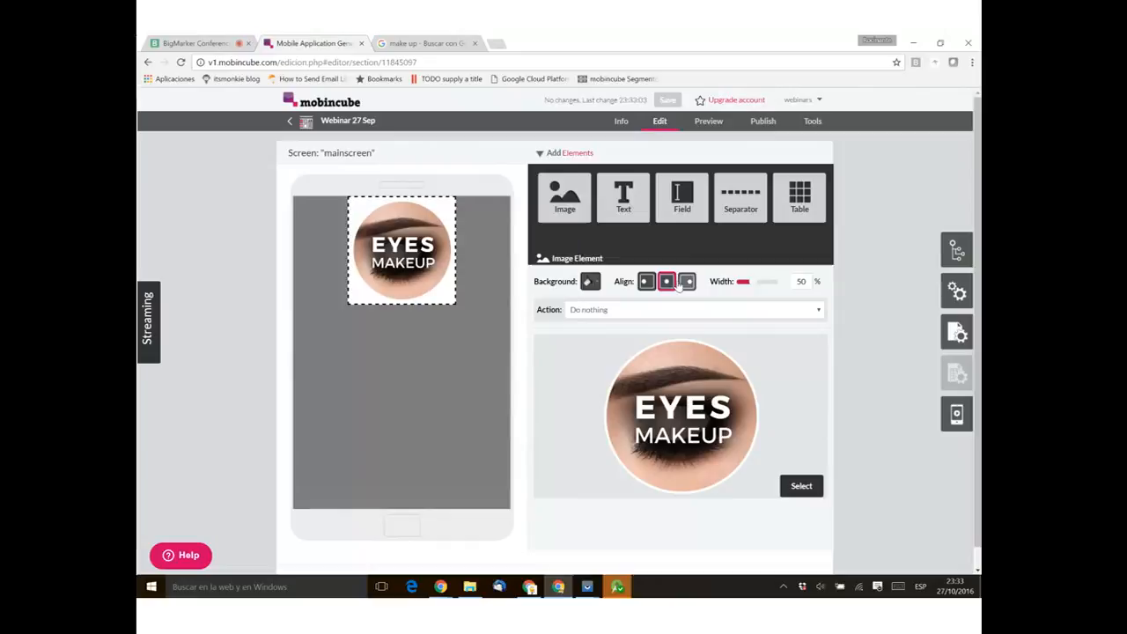
pyautogui.click(687, 281)
pyautogui.click(667, 281)
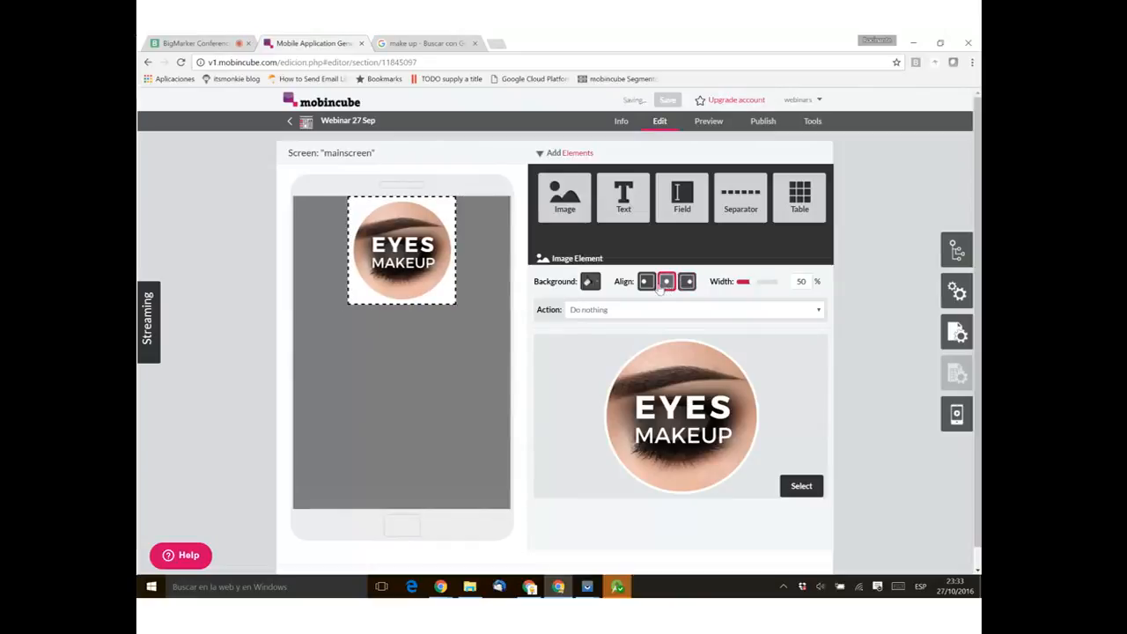
# Step: Try left alignment on the logo image, restore its center alignment, and view the actions available for it
pyautogui.click(647, 281)
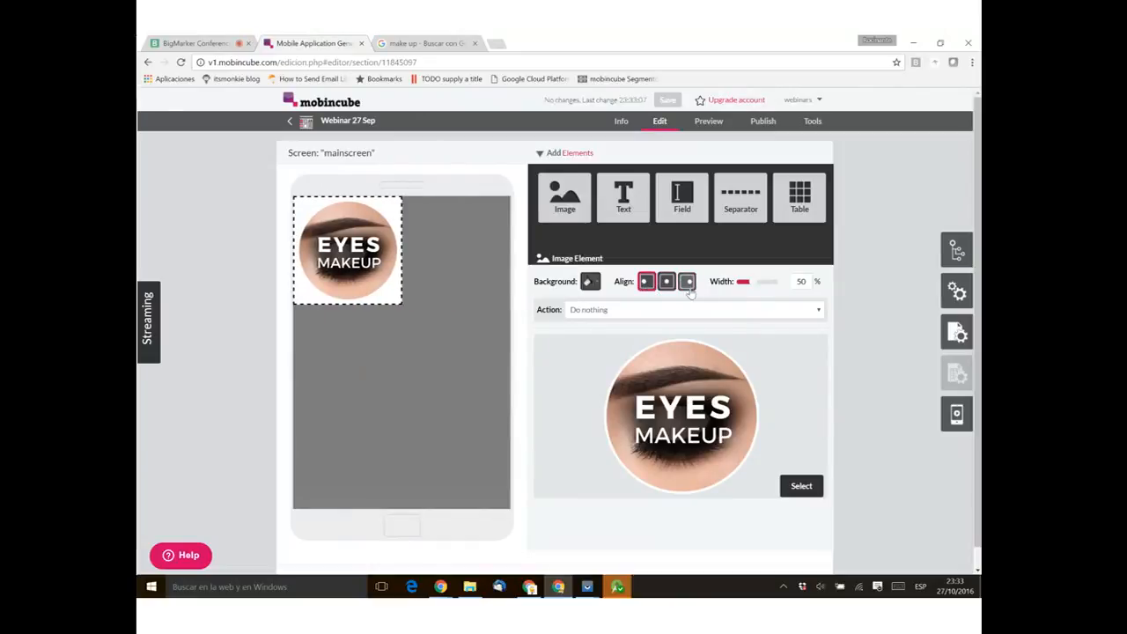
pyautogui.click(667, 281)
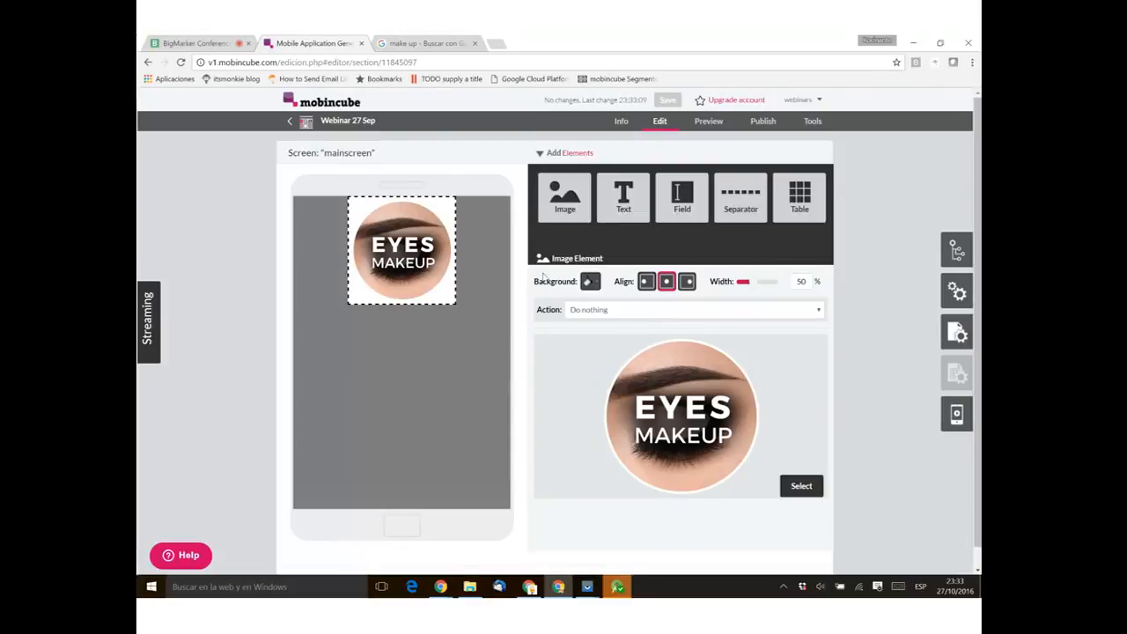
pyautogui.click(610, 315)
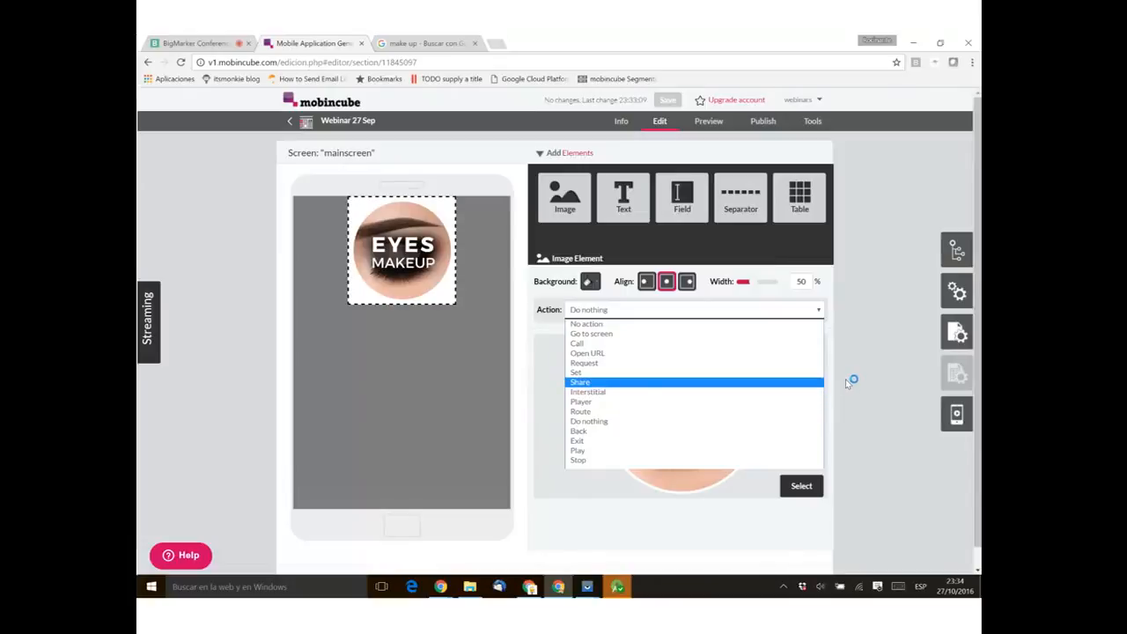
pyautogui.click(854, 297)
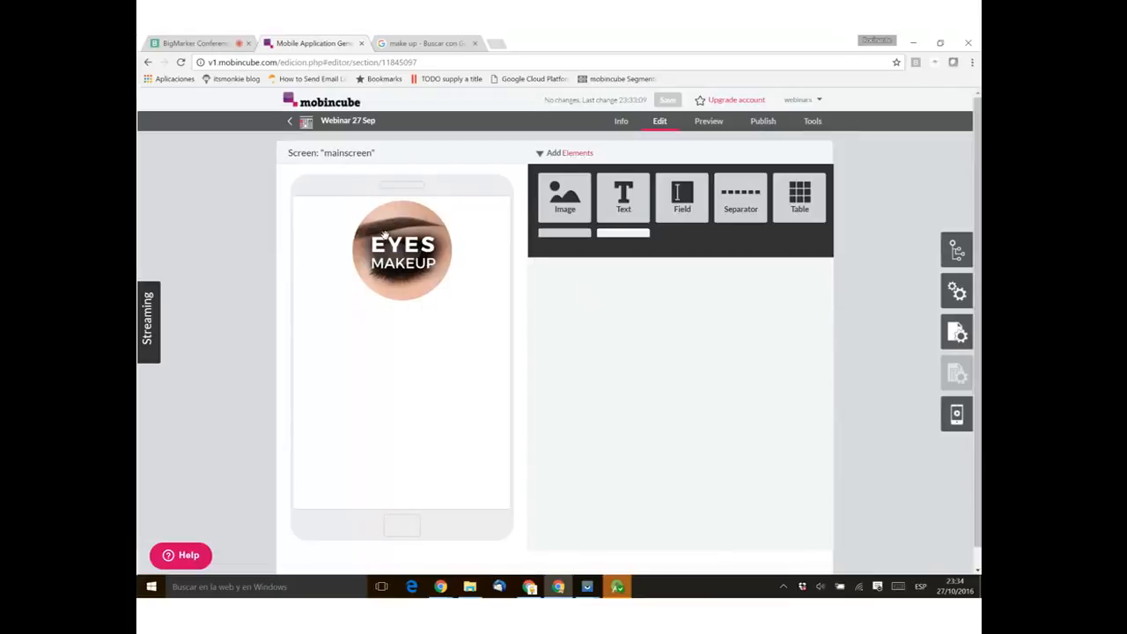
# Step: Try the logo image's width at 34% and 100%, and return it to 50%
pyautogui.moveTo(402, 255)
pyautogui.click(402, 254)
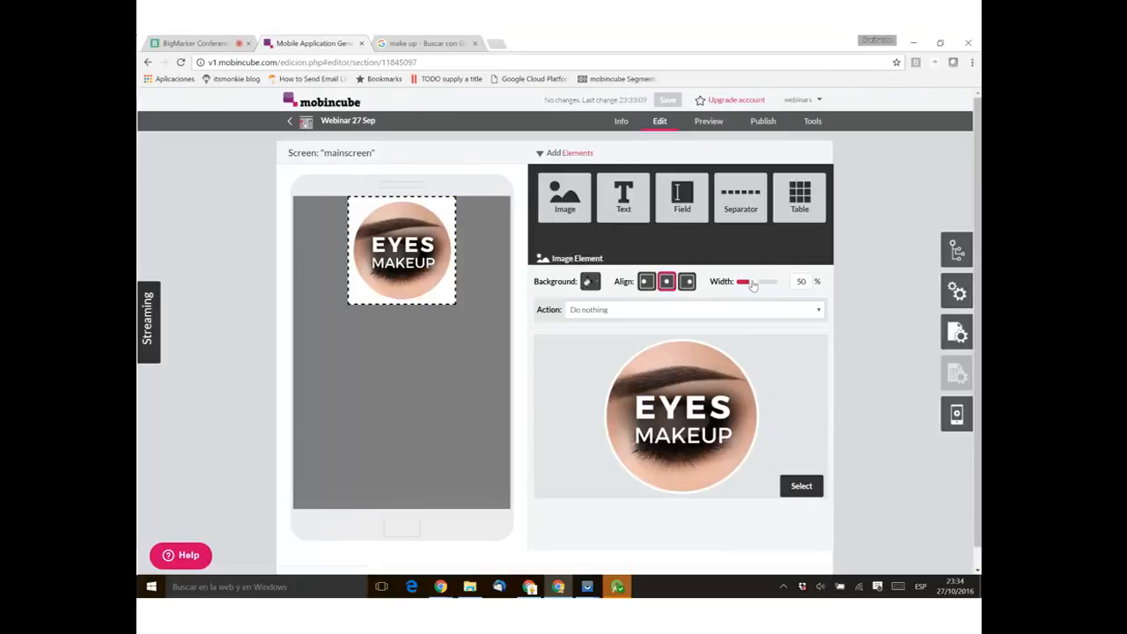
pyautogui.moveTo(753, 285)
pyautogui.mouseDown()
pyautogui.moveTo(739, 283)
pyautogui.moveTo(773, 283)
pyautogui.moveTo(742, 286)
pyautogui.mouseUp()
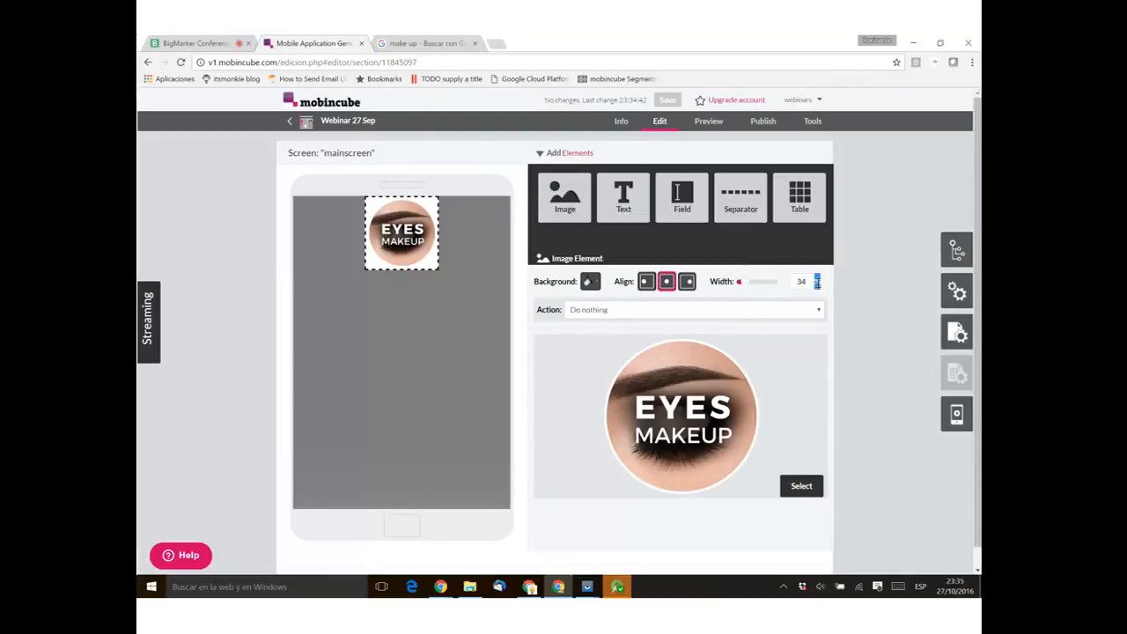
pyautogui.click(854, 289)
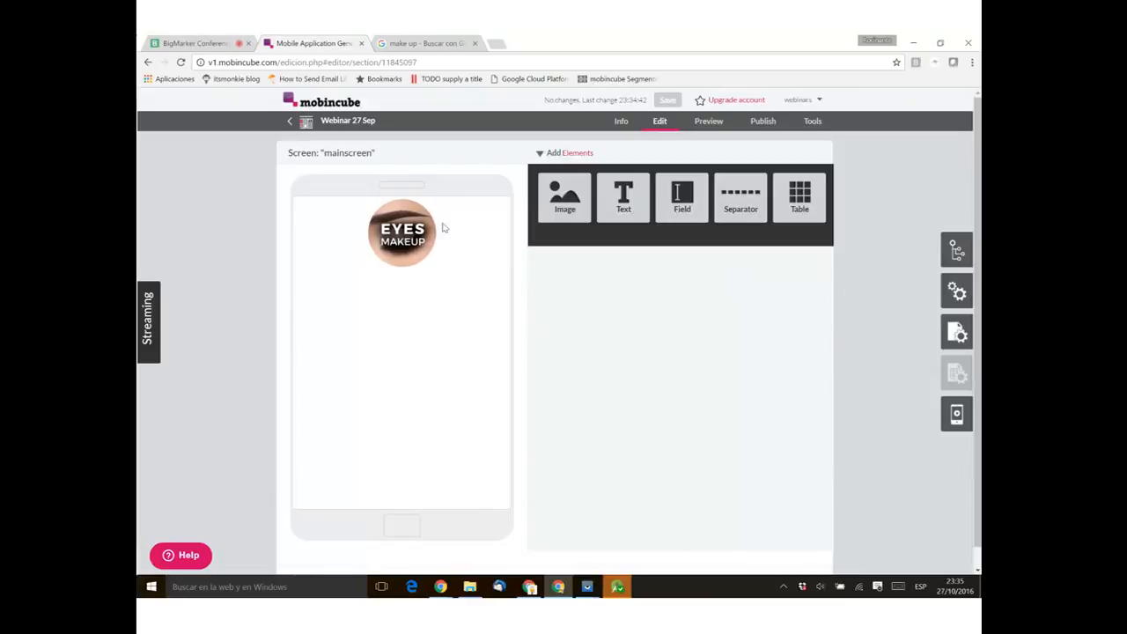
pyautogui.click(412, 231)
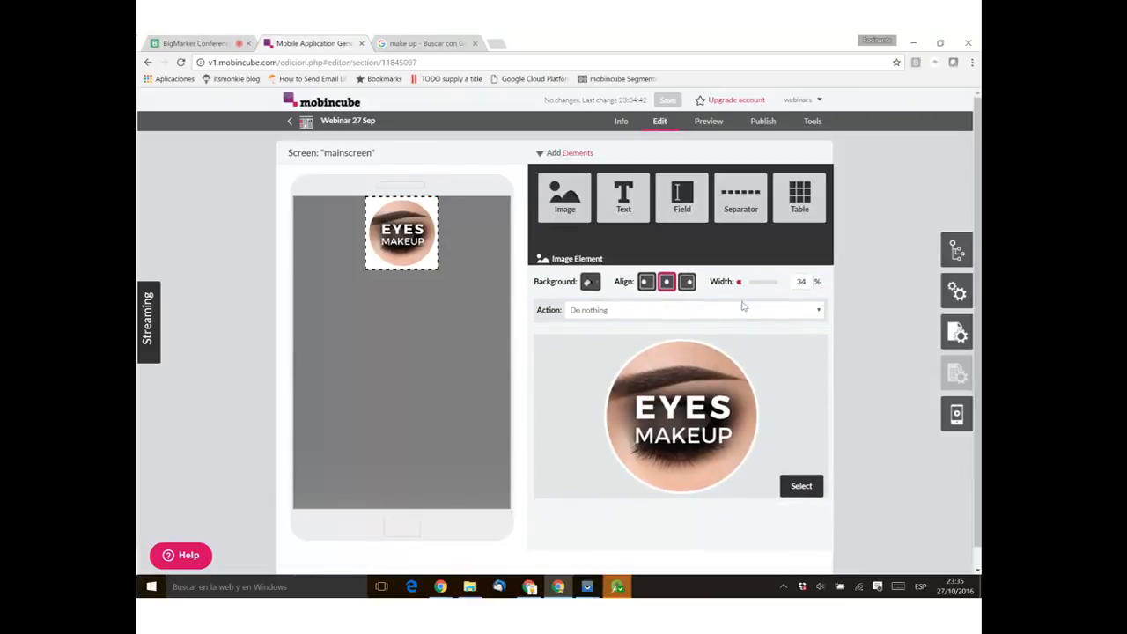
pyautogui.moveTo(741, 286); pyautogui.dragTo(781, 288)
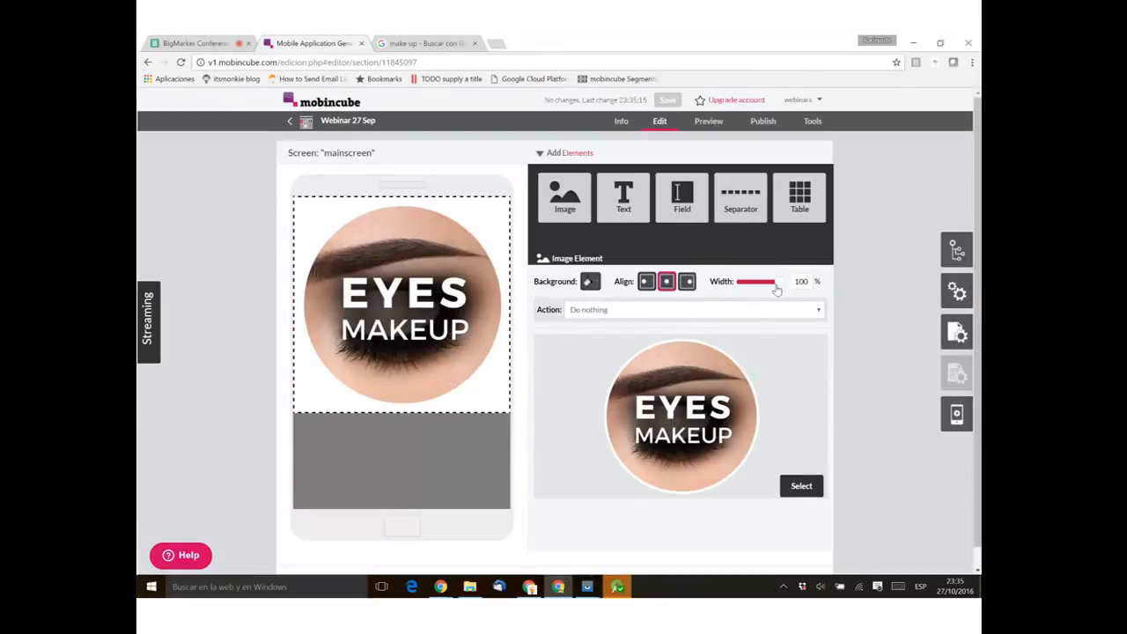
pyautogui.moveTo(777, 290); pyautogui.dragTo(751, 291)
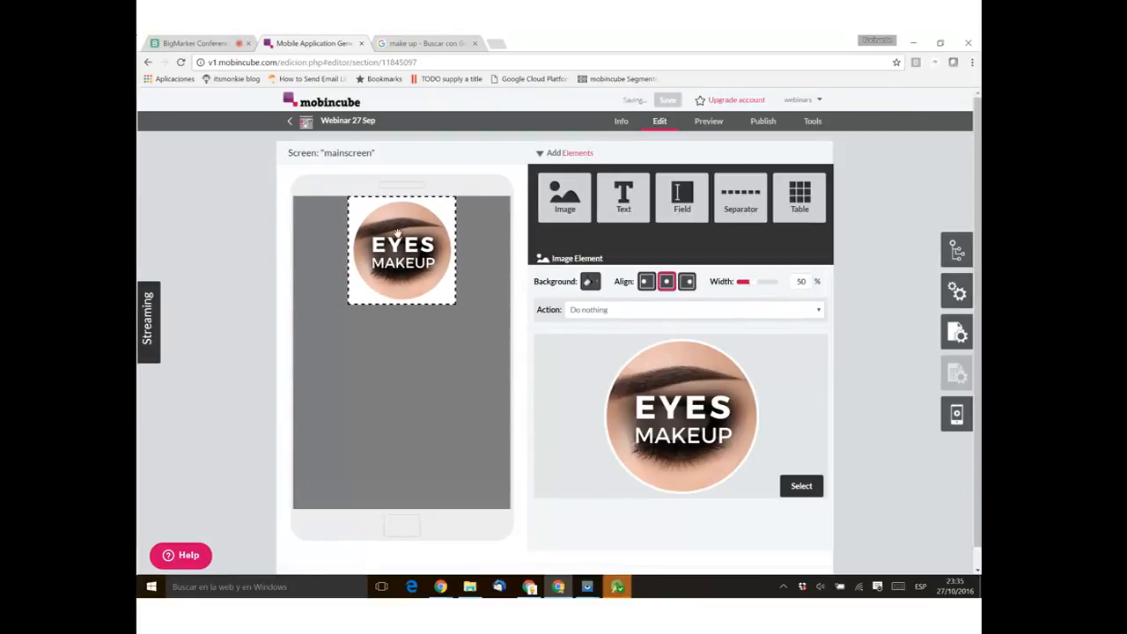
# Step: Align the logo image to the left of mainscreen and deselect it
pyautogui.click(646, 281)
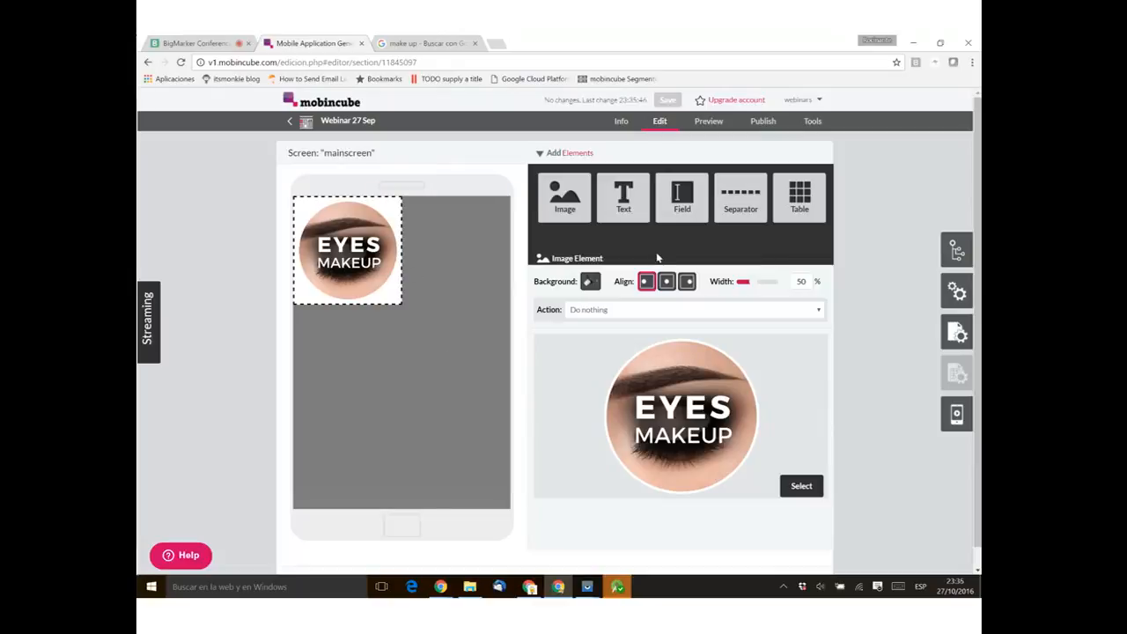
pyautogui.click(244, 256)
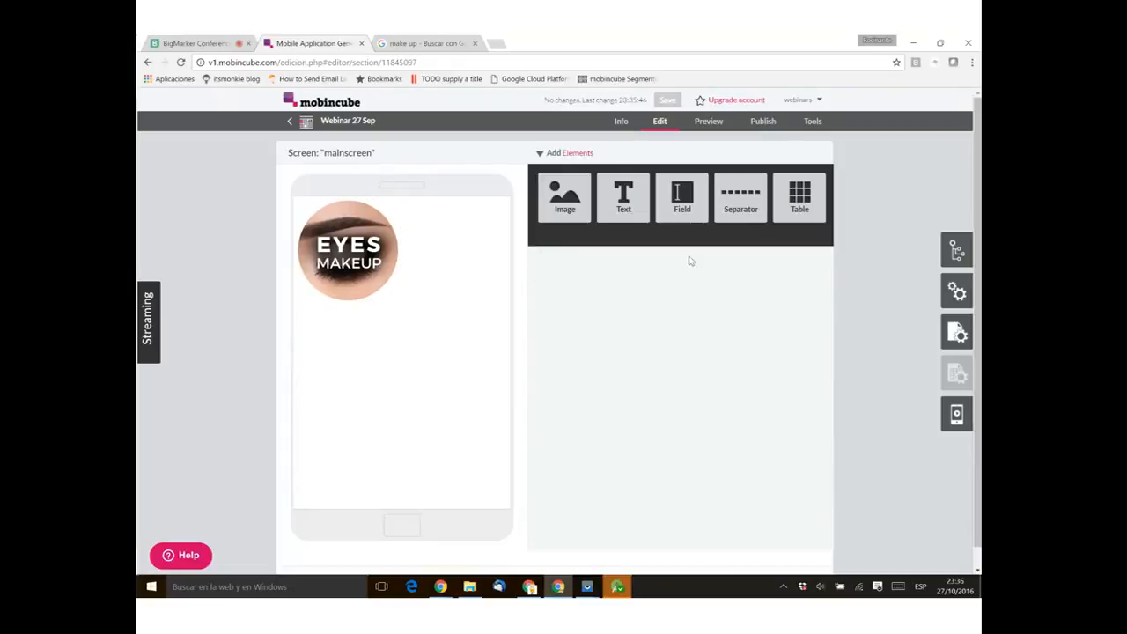
pyautogui.click(342, 257)
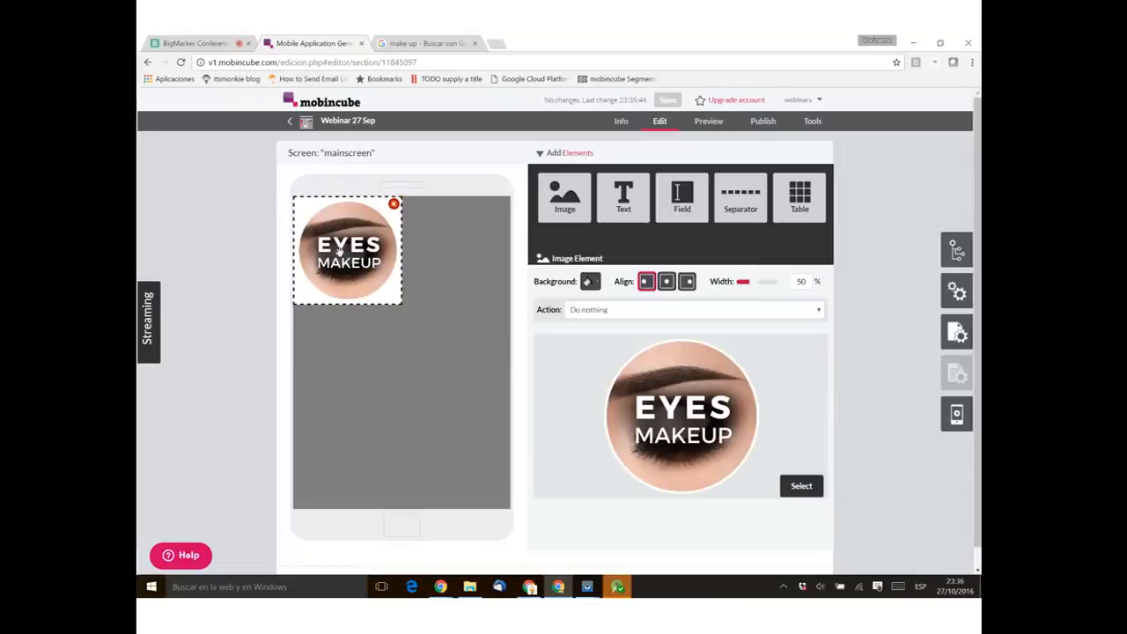
pyautogui.click(264, 266)
# Step: Try adding a two-cell table below the logo image and delete it again
pyautogui.moveTo(744, 249)
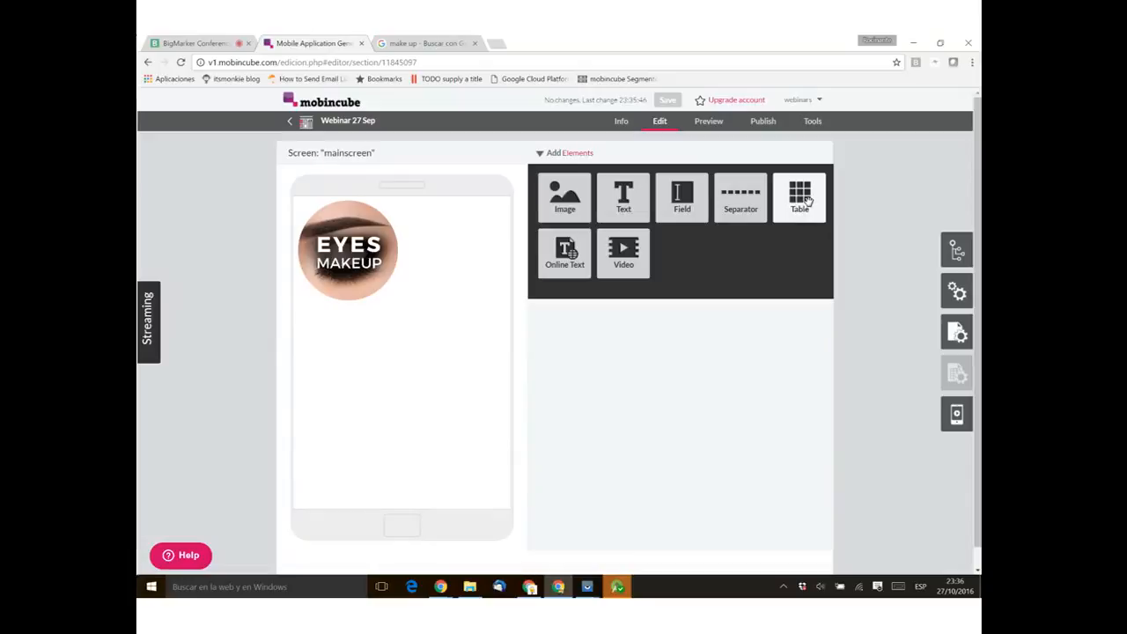
pyautogui.moveTo(806, 200); pyautogui.dragTo(420, 364)
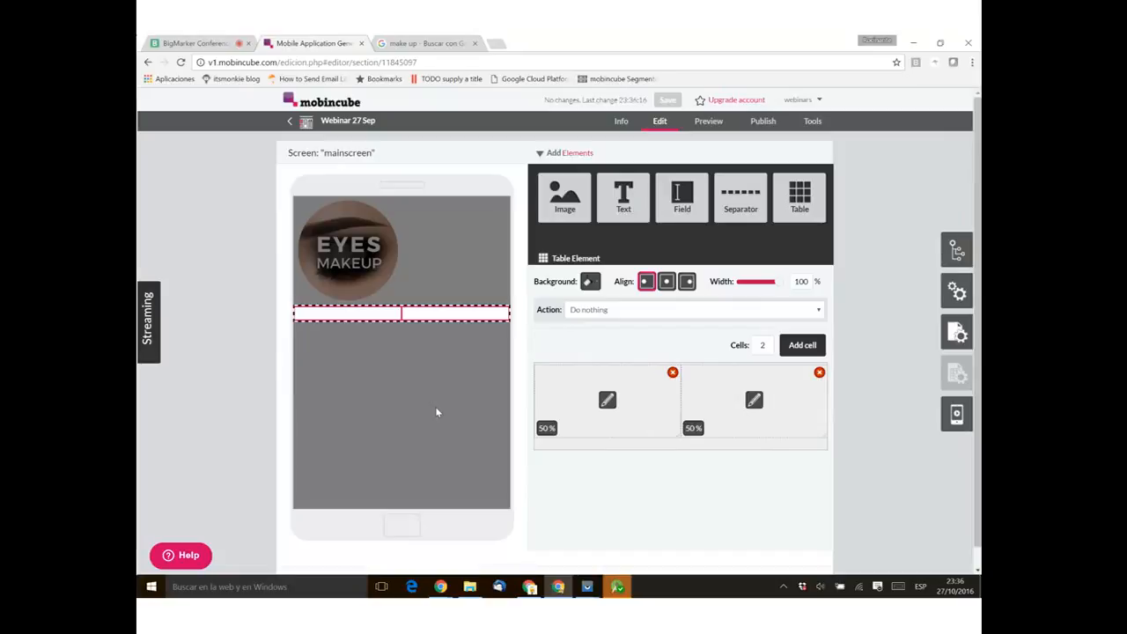
pyautogui.click(249, 323)
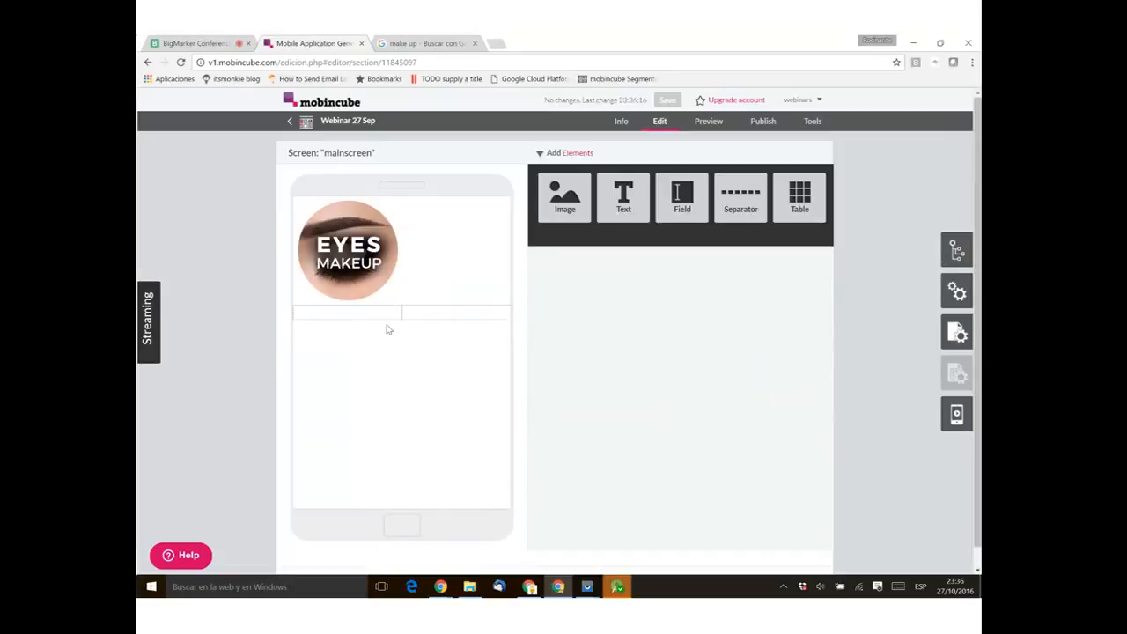
pyautogui.moveTo(435, 312)
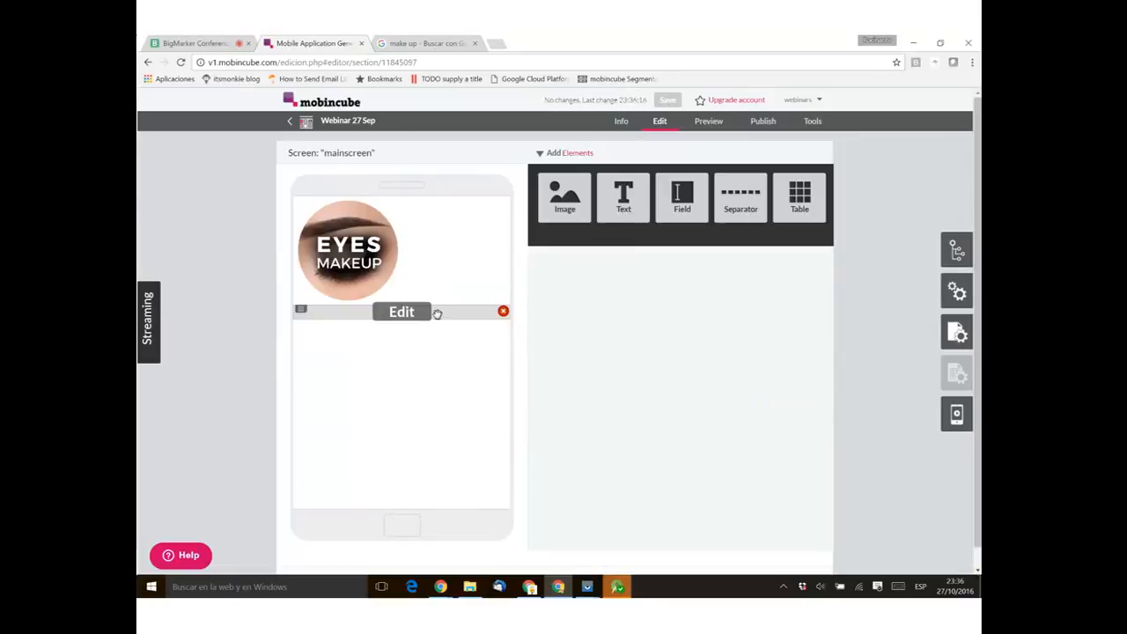
pyautogui.click(503, 313)
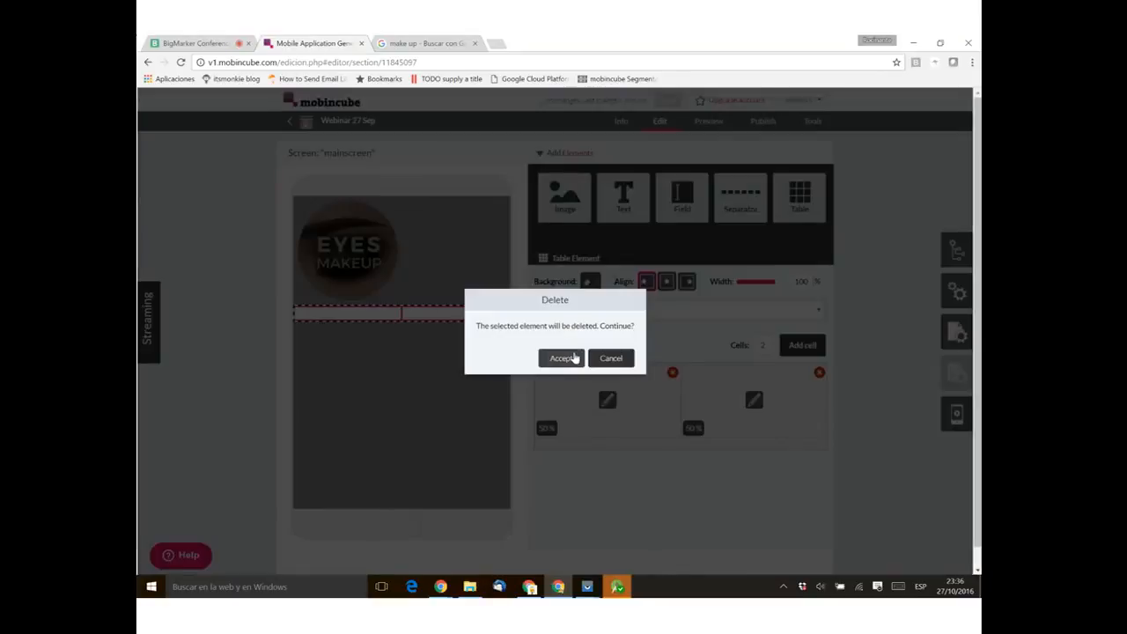
pyautogui.click(564, 357)
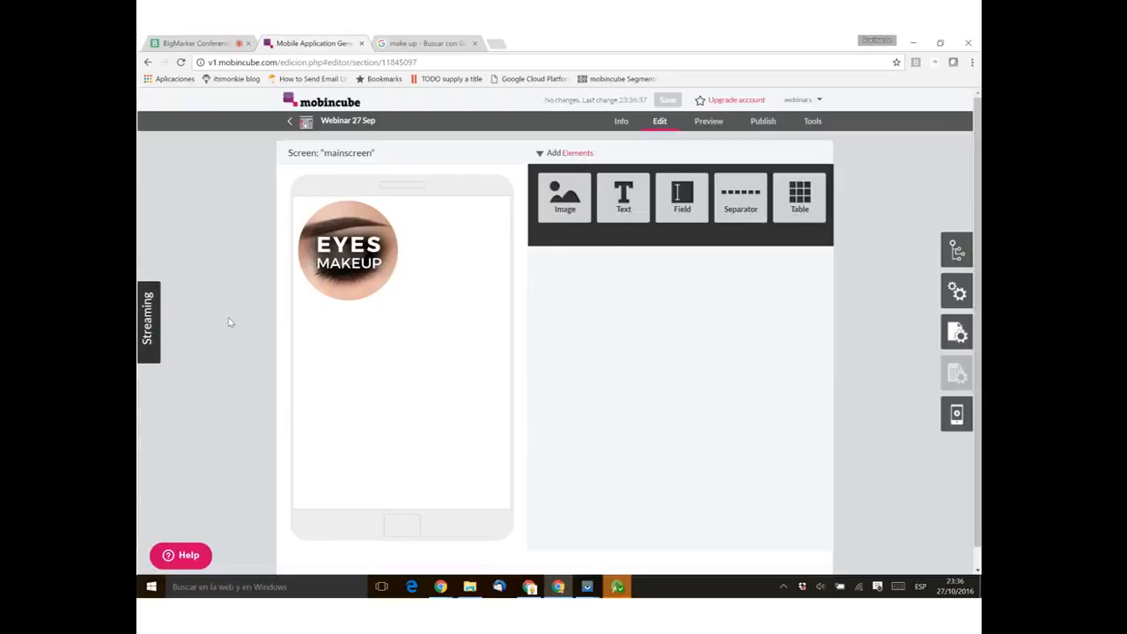
# Step: Add a text element below the logo image with the content "this is a demo text"
pyautogui.moveTo(627, 196); pyautogui.dragTo(426, 370)
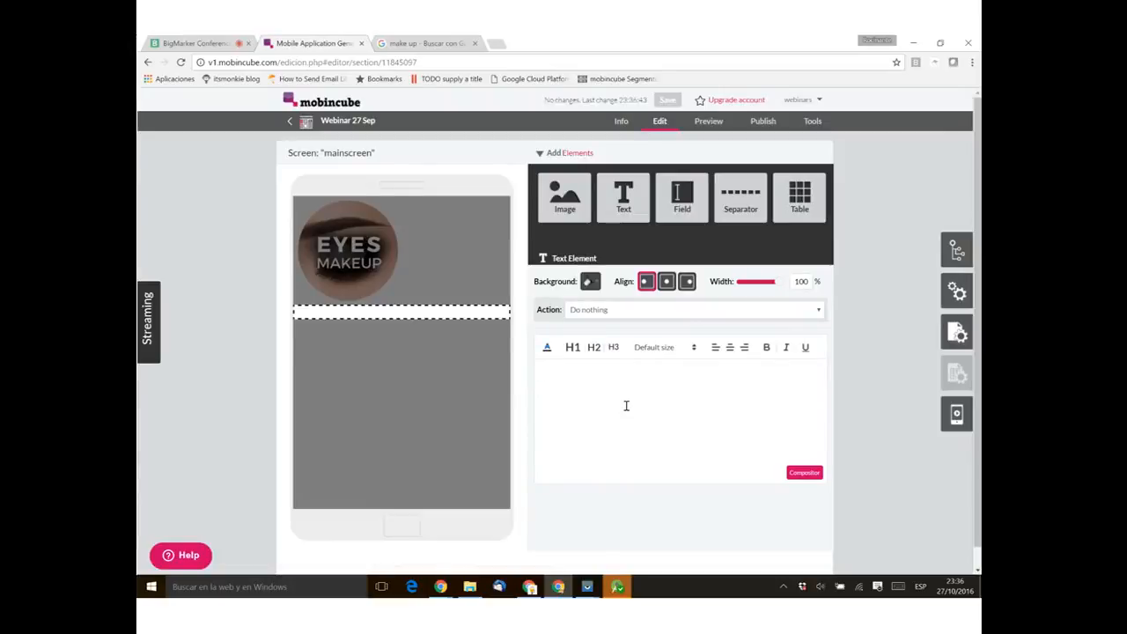
pyautogui.write('this is a demo text')
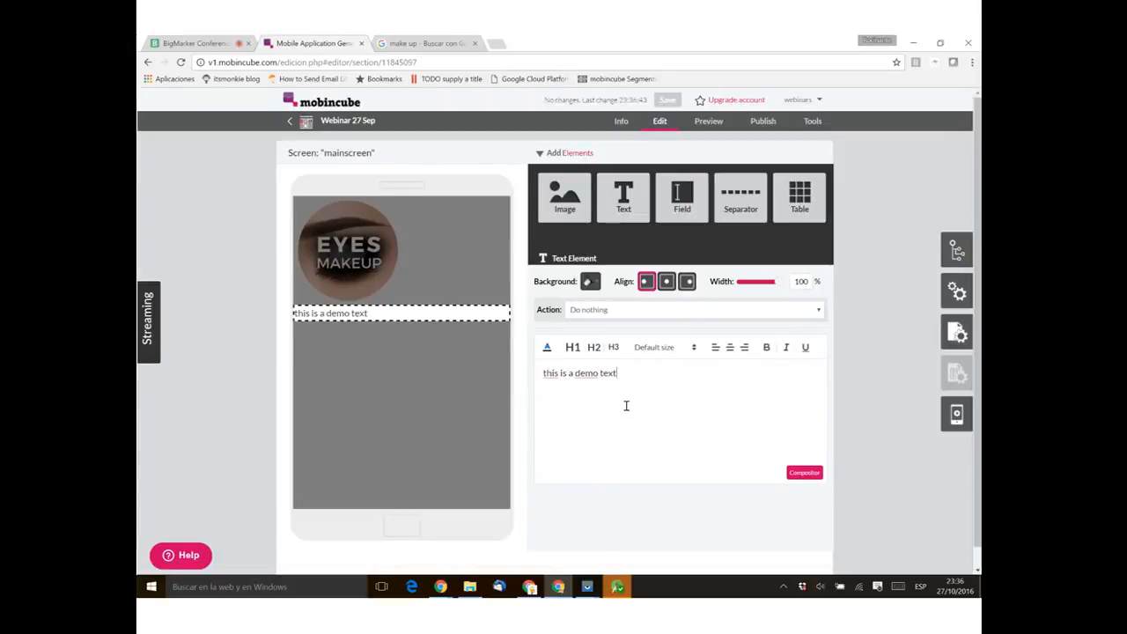
pyautogui.click(239, 350)
# Step: Add an image element below the demo text, assign wedding.png to it, and set its width to 36%
pyautogui.moveTo(564, 196); pyautogui.dragTo(388, 405)
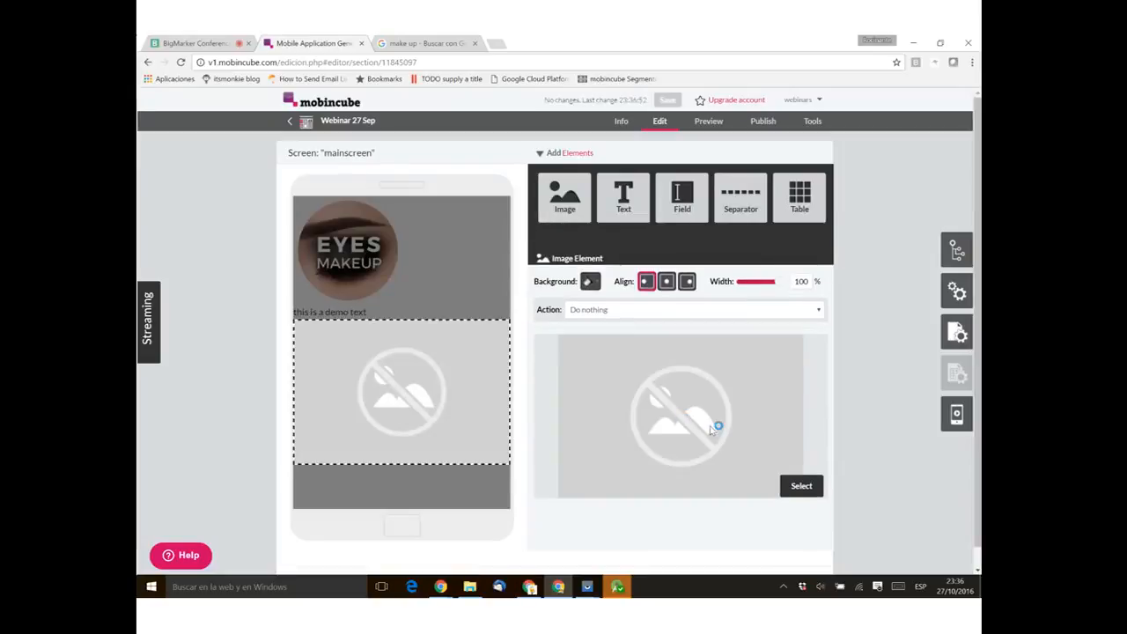
pyautogui.click(791, 483)
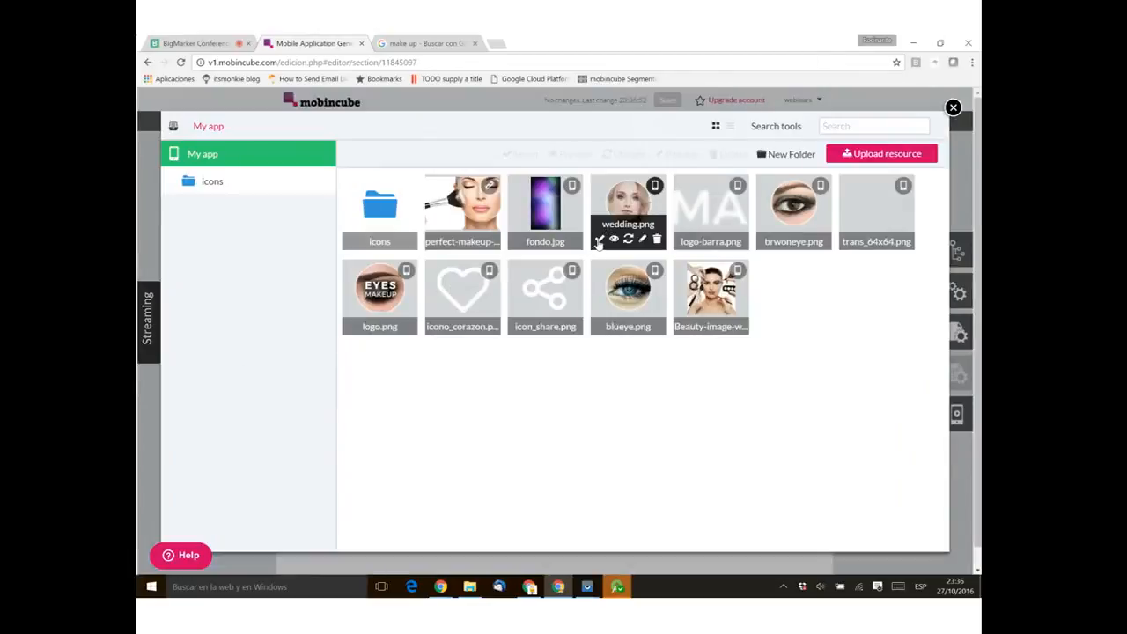
pyautogui.click(599, 240)
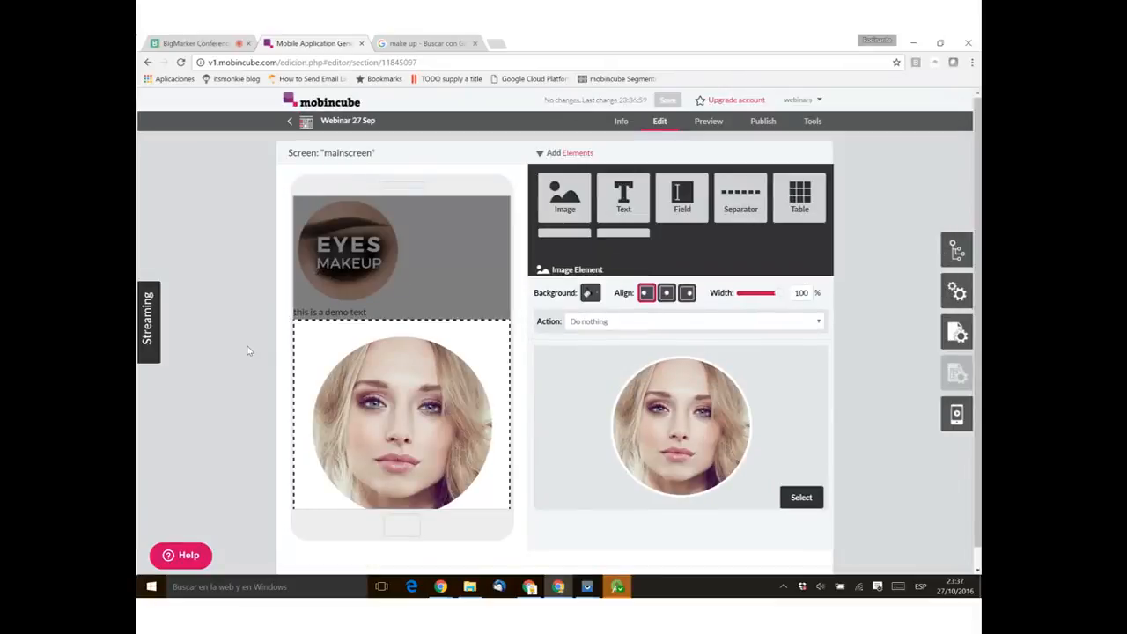
pyautogui.moveTo(778, 291); pyautogui.dragTo(744, 290)
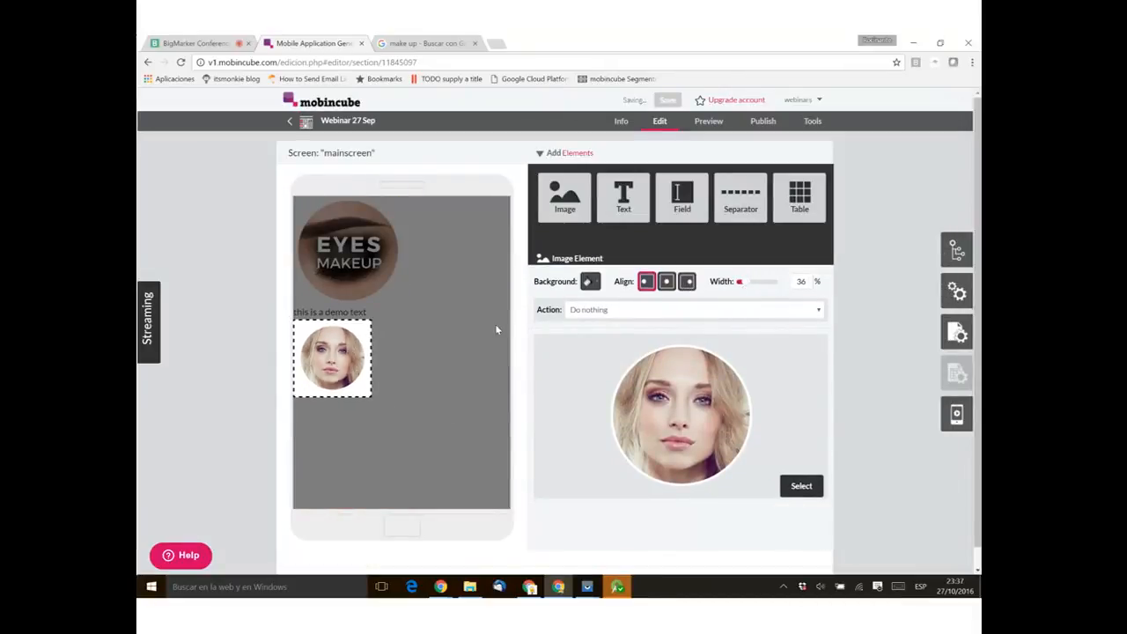
# Step: Set the logo image's width to 34% and deselect it
pyautogui.click(347, 257)
pyautogui.click(347, 255)
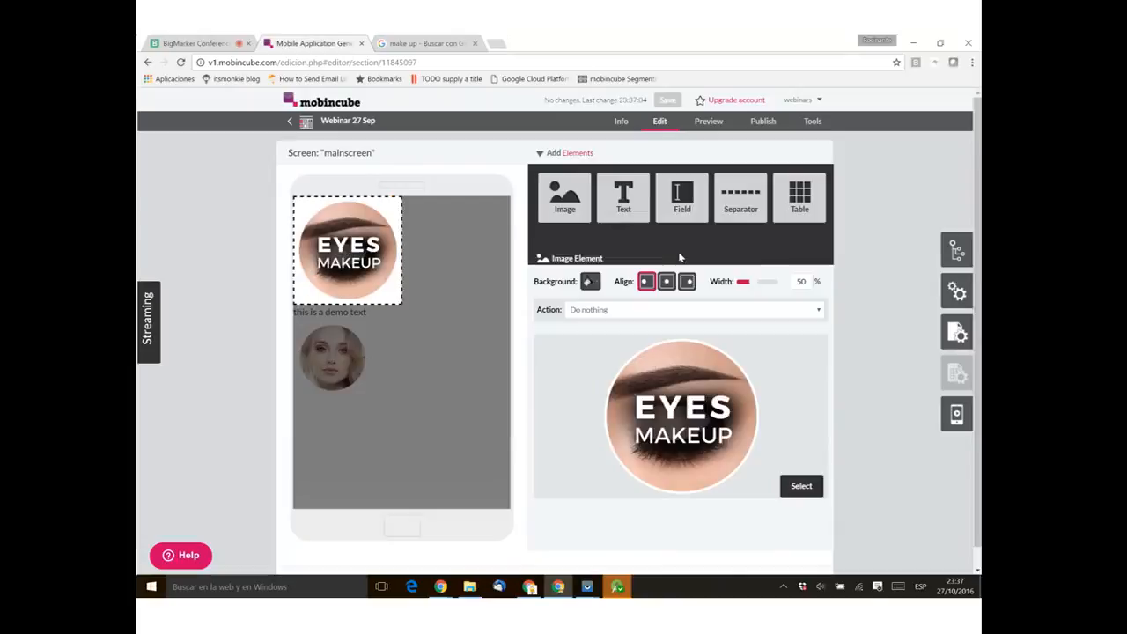
pyautogui.moveTo(748, 284); pyautogui.dragTo(740, 285)
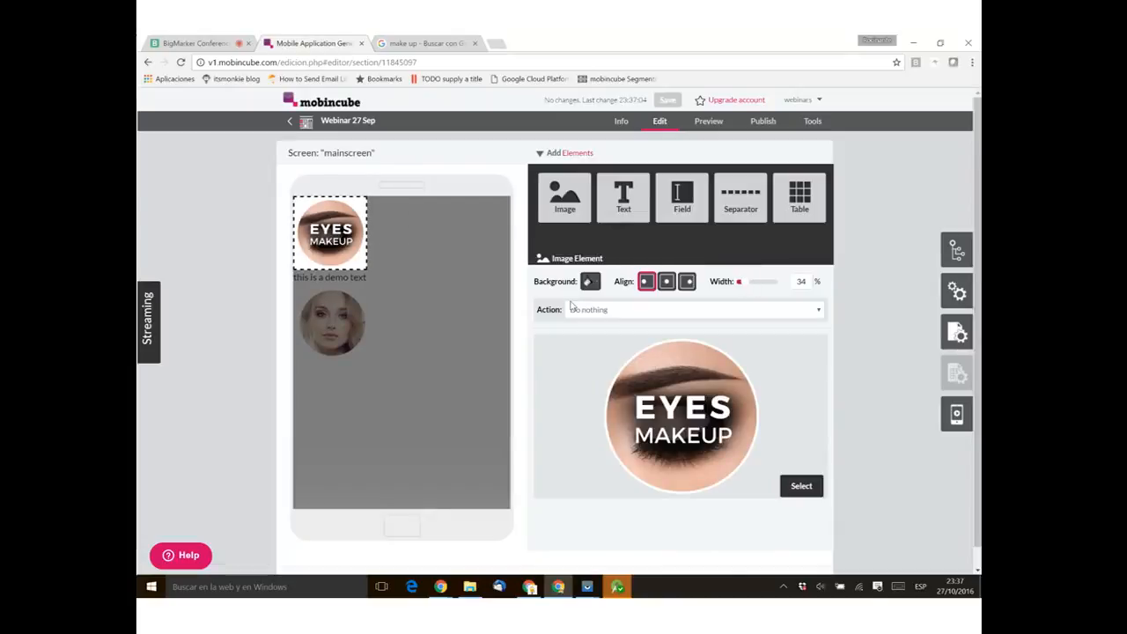
pyautogui.click(239, 272)
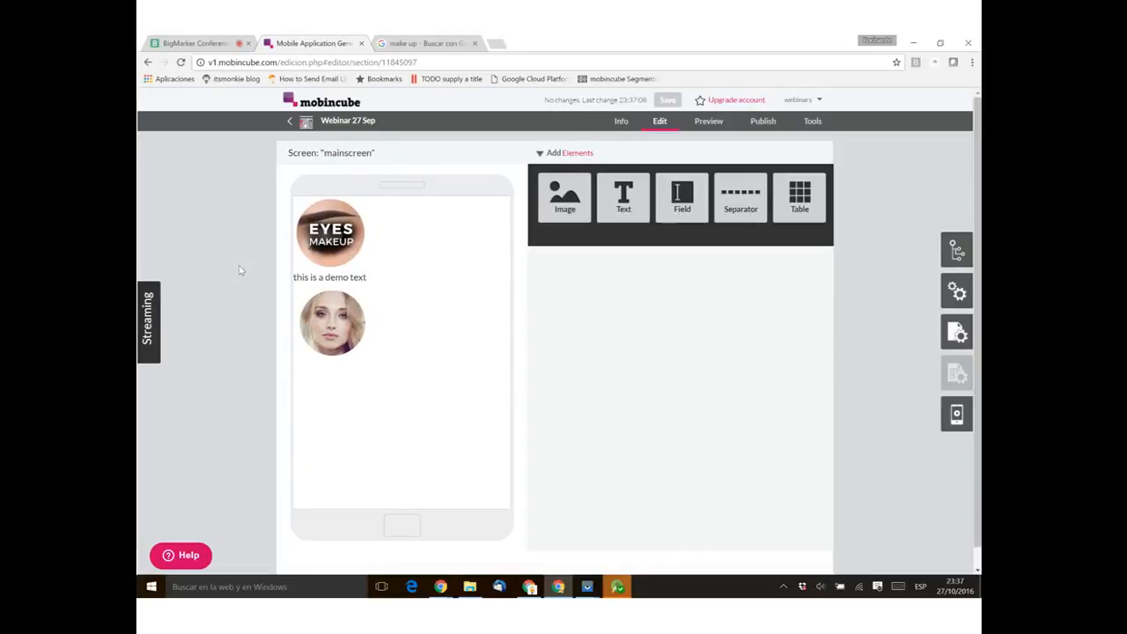
# Step: Add a two-cell table element below the wedding.png image and reopen it for editing
pyautogui.moveTo(799, 195); pyautogui.dragTo(426, 406)
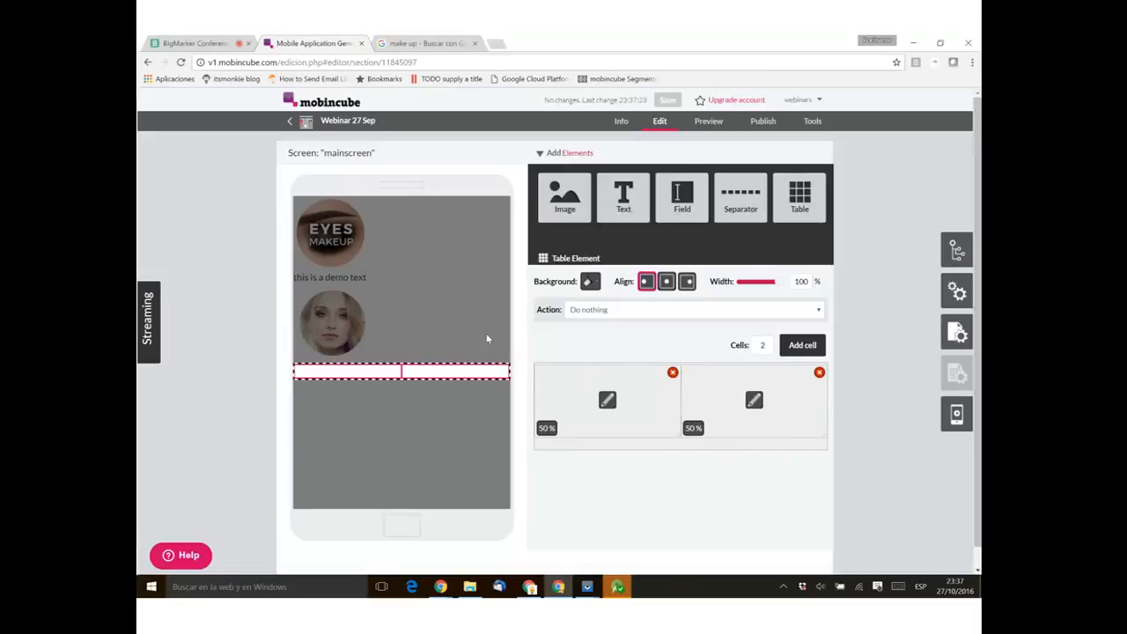
pyautogui.click(221, 359)
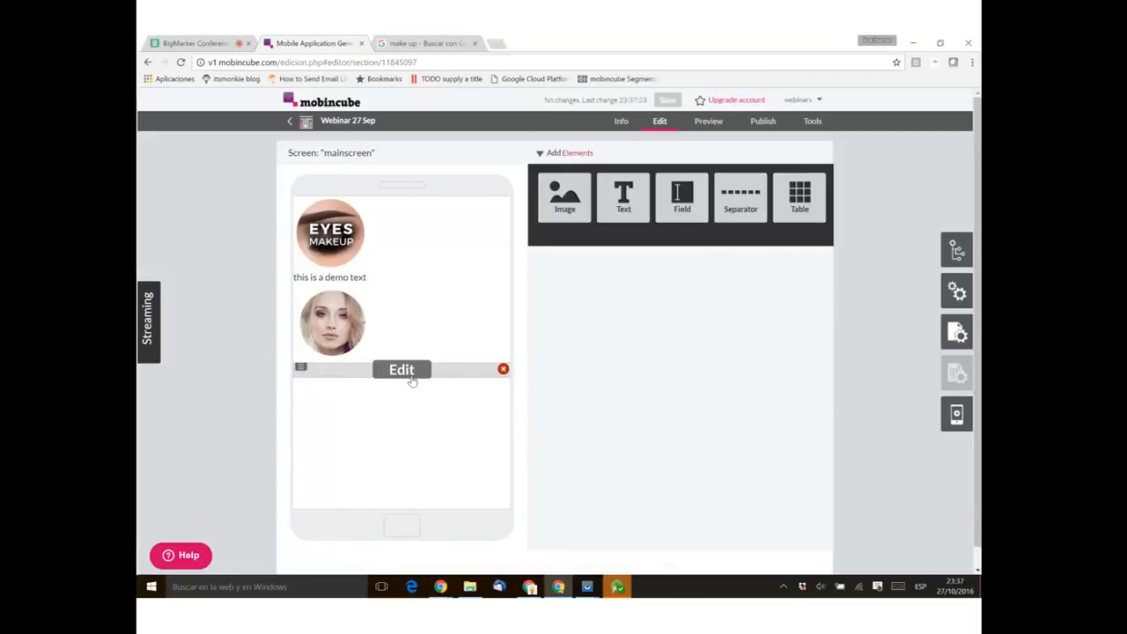
pyautogui.click(407, 372)
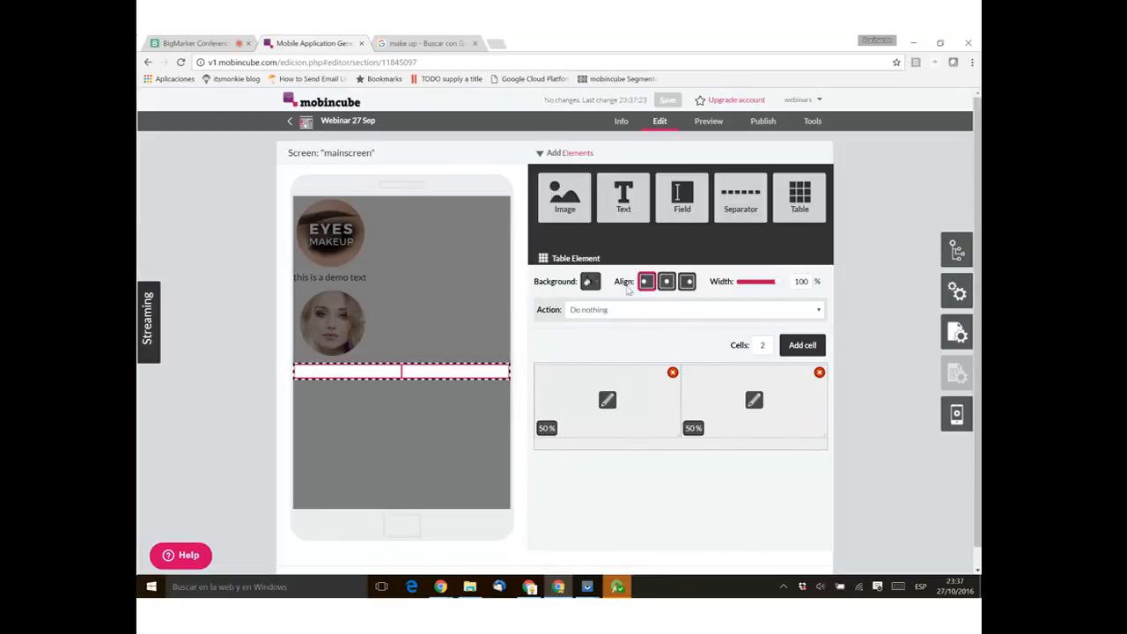
# Step: Give the table element a solid light pink background at 100% opacity
pyautogui.click(590, 282)
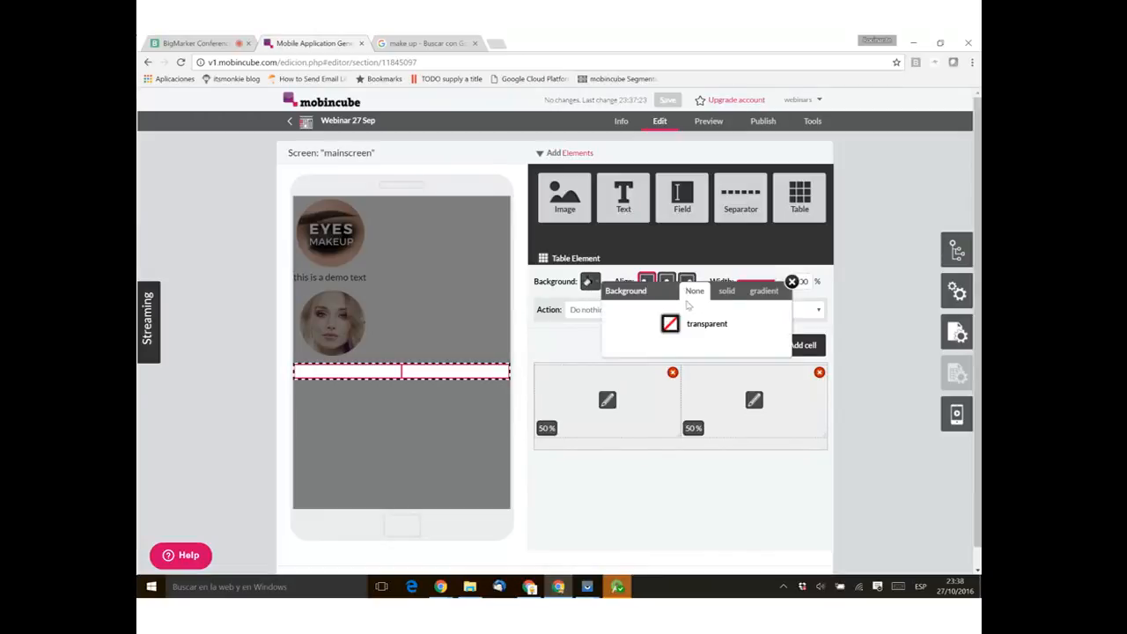
pyautogui.click(726, 291)
pyautogui.click(650, 323)
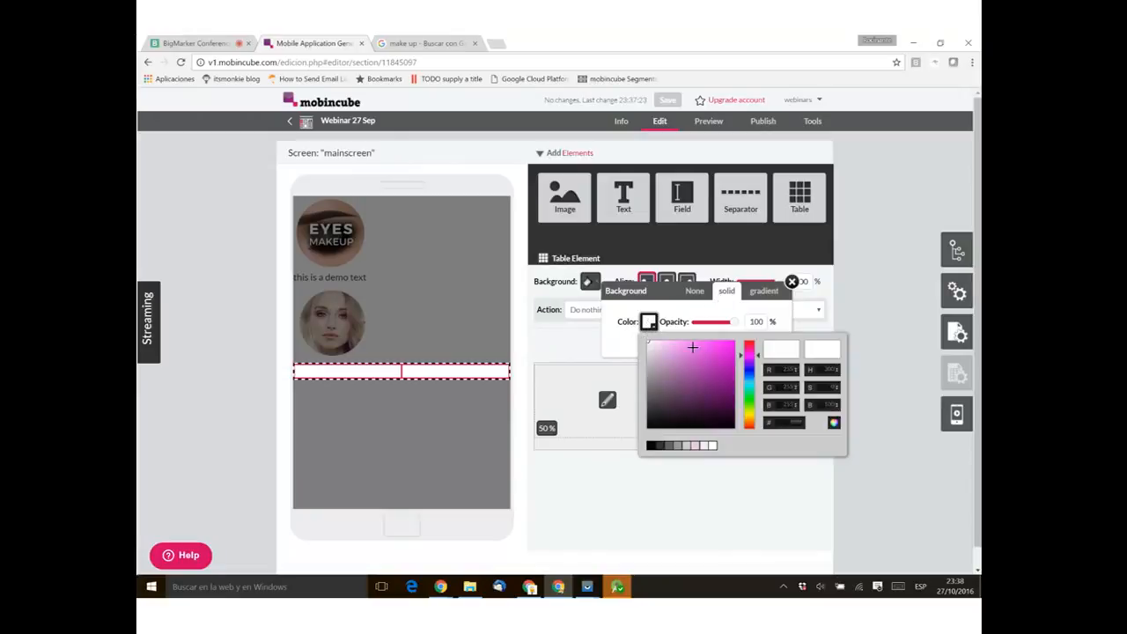
pyautogui.click(663, 342)
pyautogui.click(792, 282)
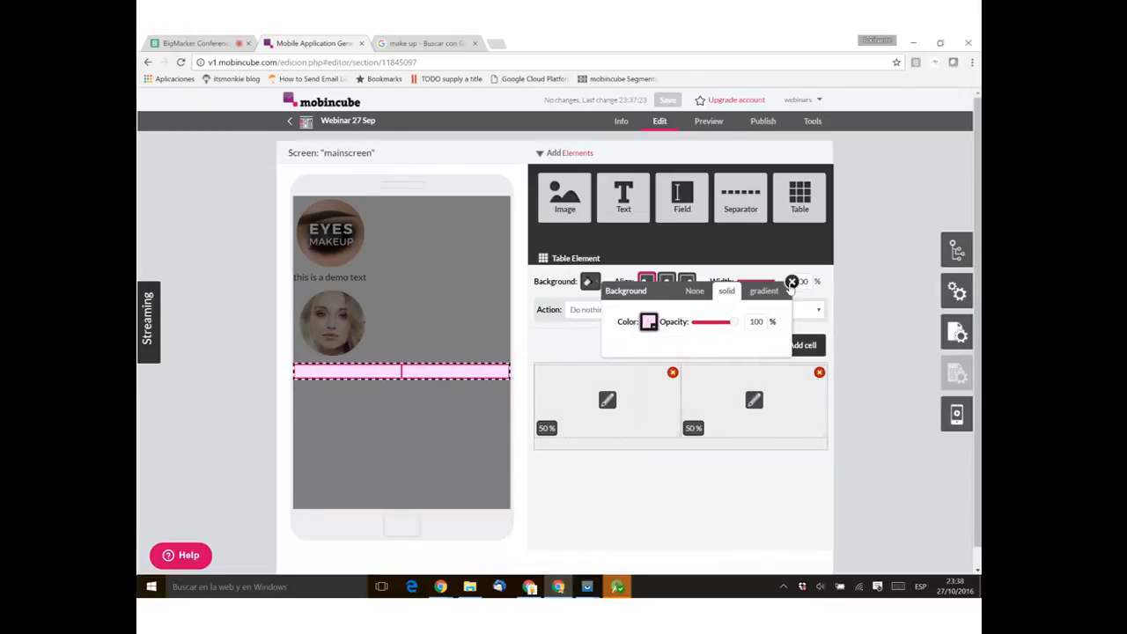
pyautogui.click(792, 282)
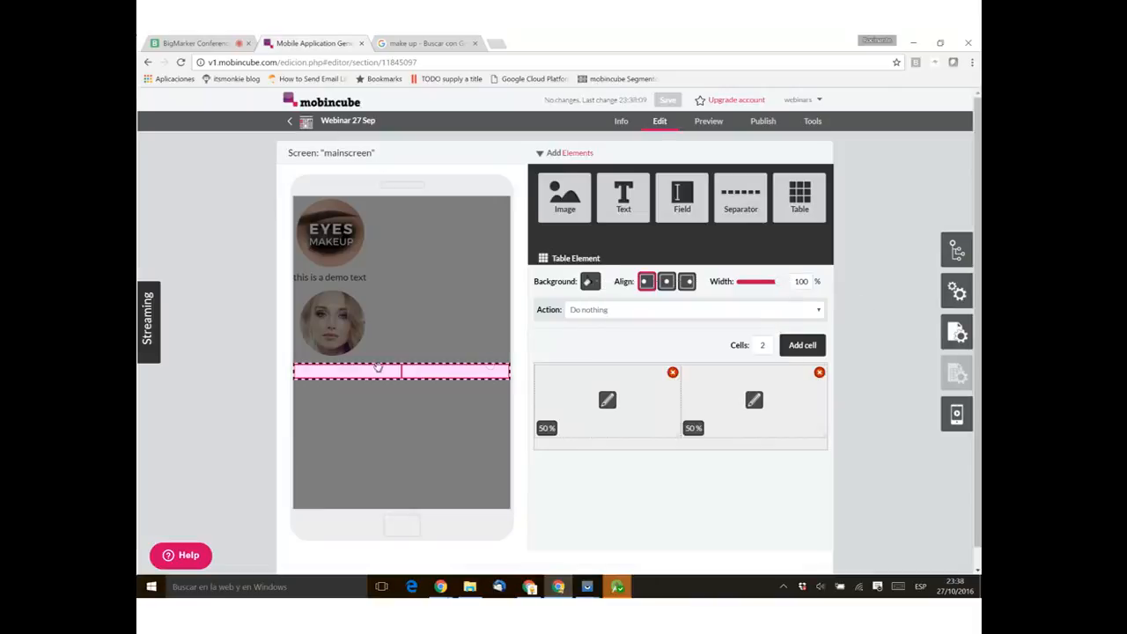
# Step: Set the pink table's width to 50%, try its alignment options, and leave it centred
pyautogui.click(268, 388)
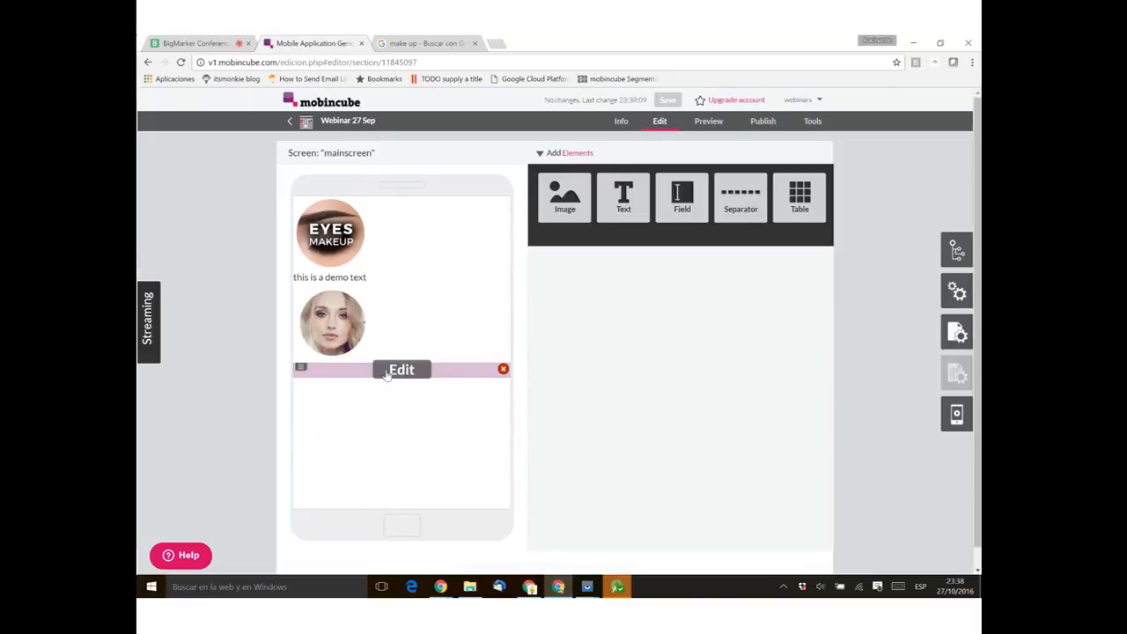
pyautogui.click(388, 372)
pyautogui.moveTo(779, 282); pyautogui.dragTo(748, 289)
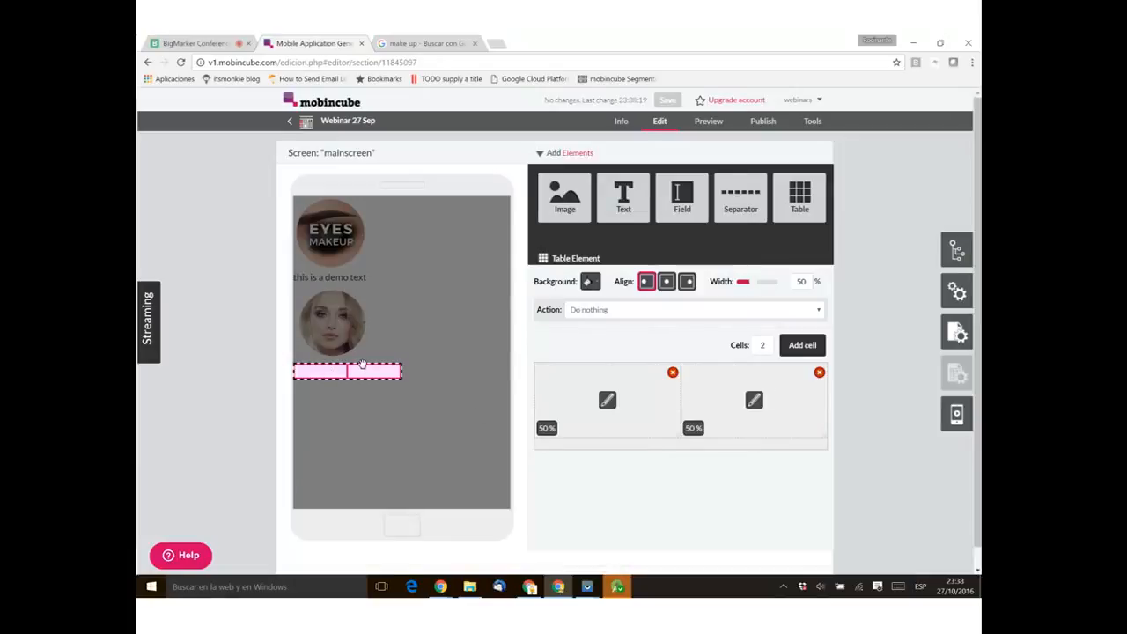
pyautogui.click(667, 282)
pyautogui.click(687, 282)
pyautogui.click(667, 282)
pyautogui.click(647, 282)
pyautogui.click(667, 282)
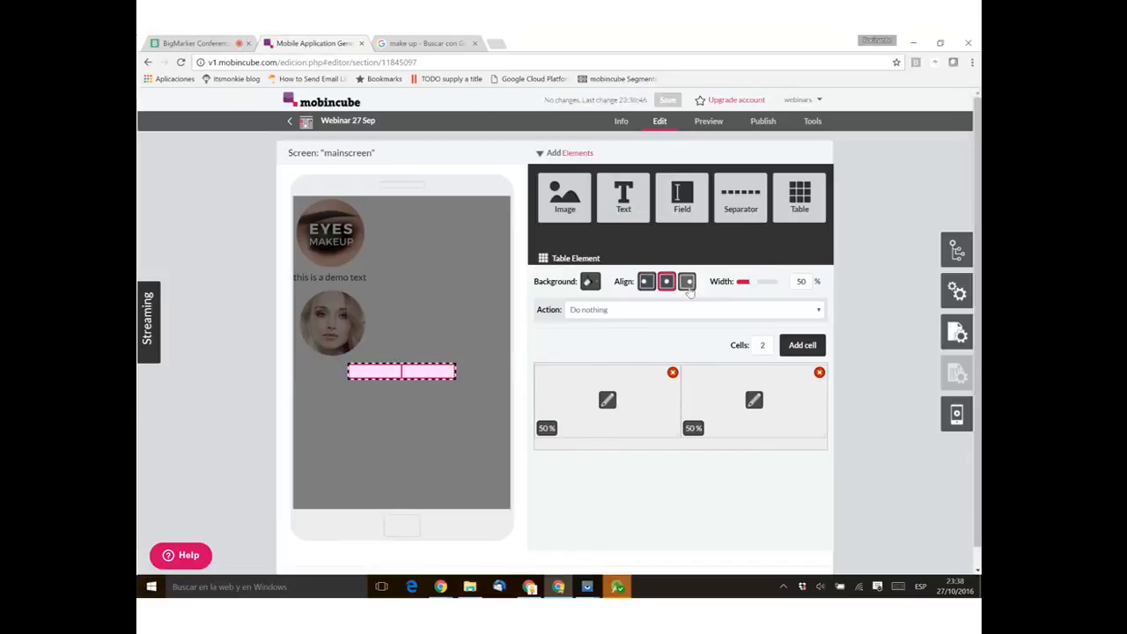
pyautogui.click(246, 366)
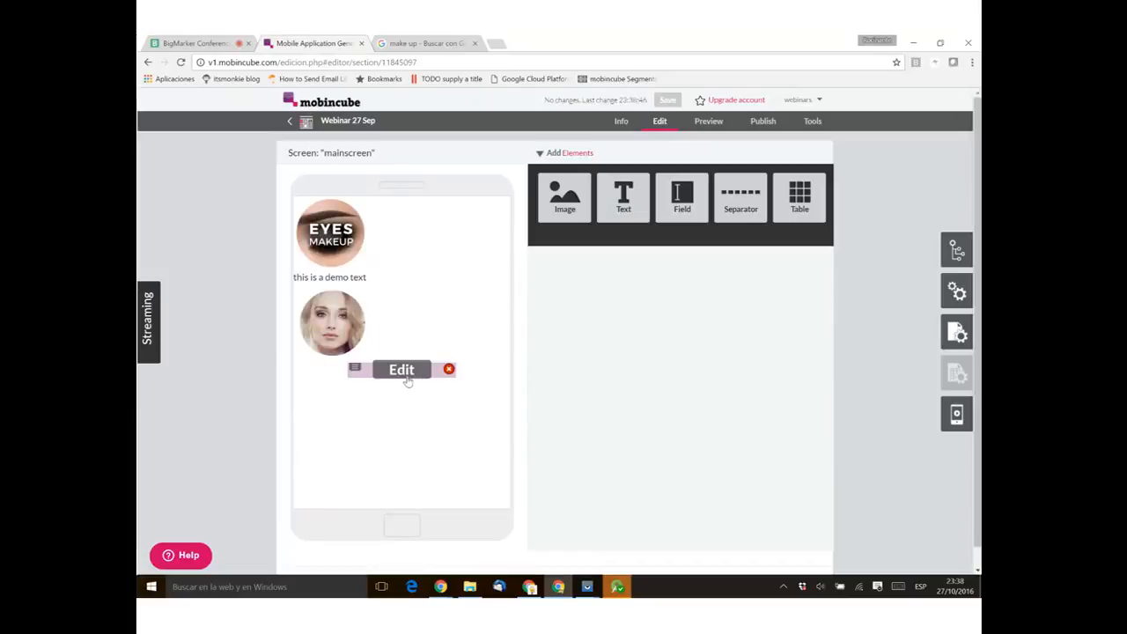
# Step: Narrow the table's first cell to 25% and add two more cells to make four
pyautogui.click(405, 377)
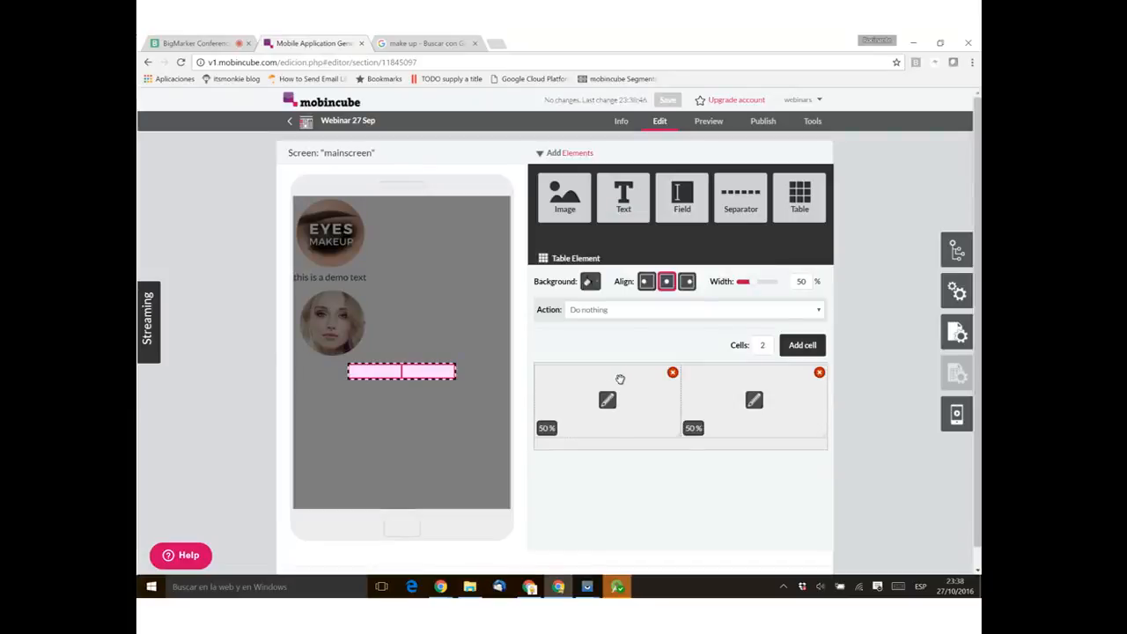
pyautogui.moveTo(681, 398); pyautogui.dragTo(611, 410)
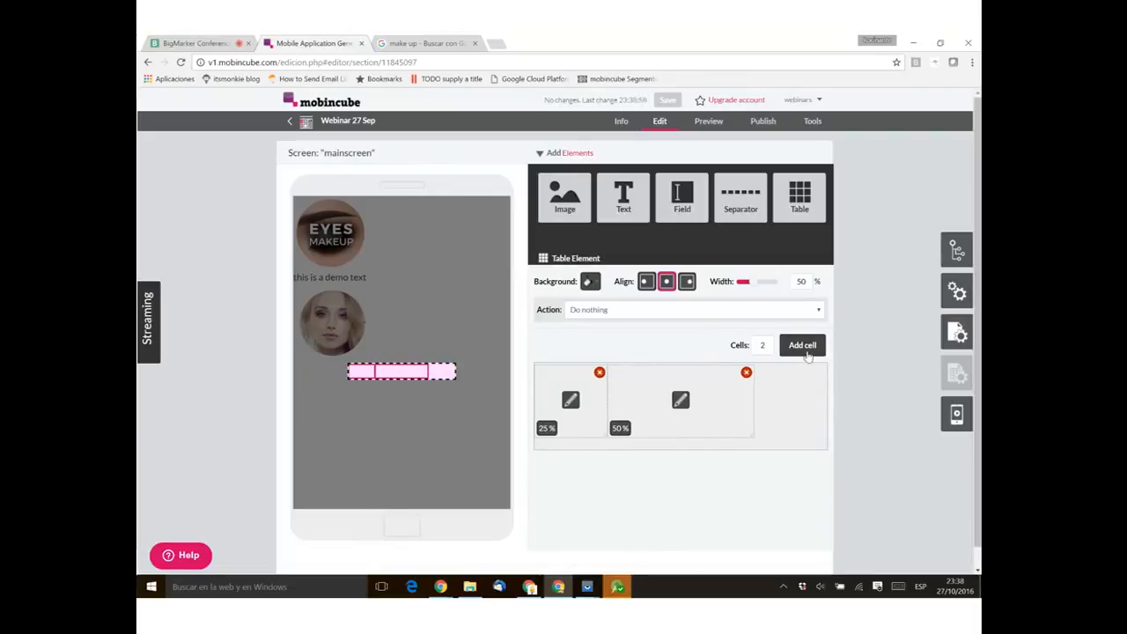
pyautogui.click(806, 351)
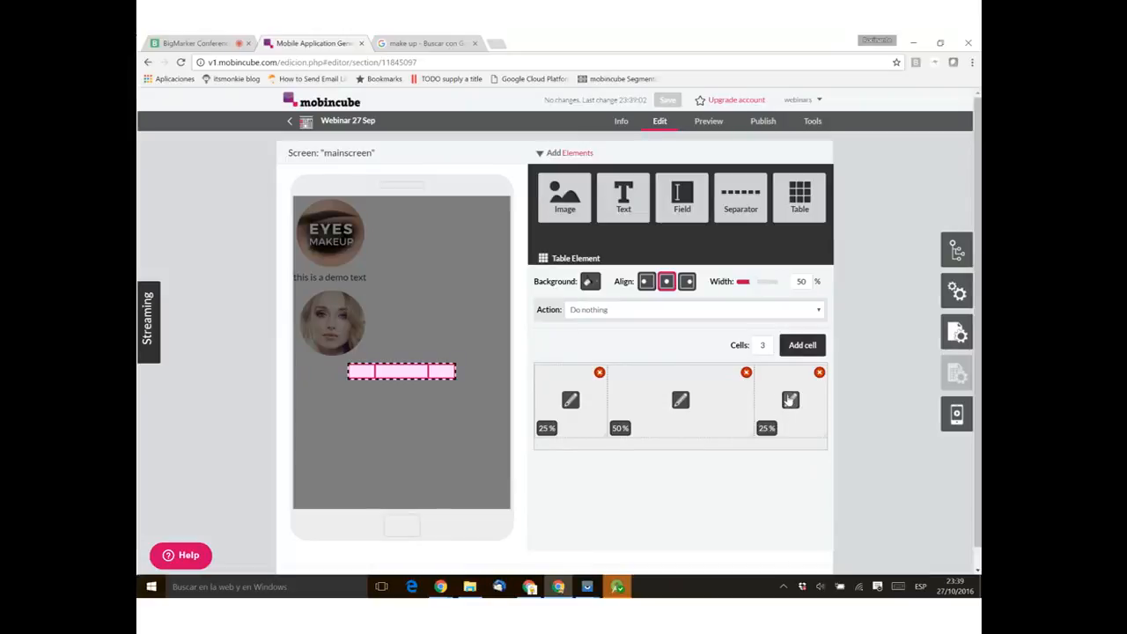
pyautogui.click(797, 348)
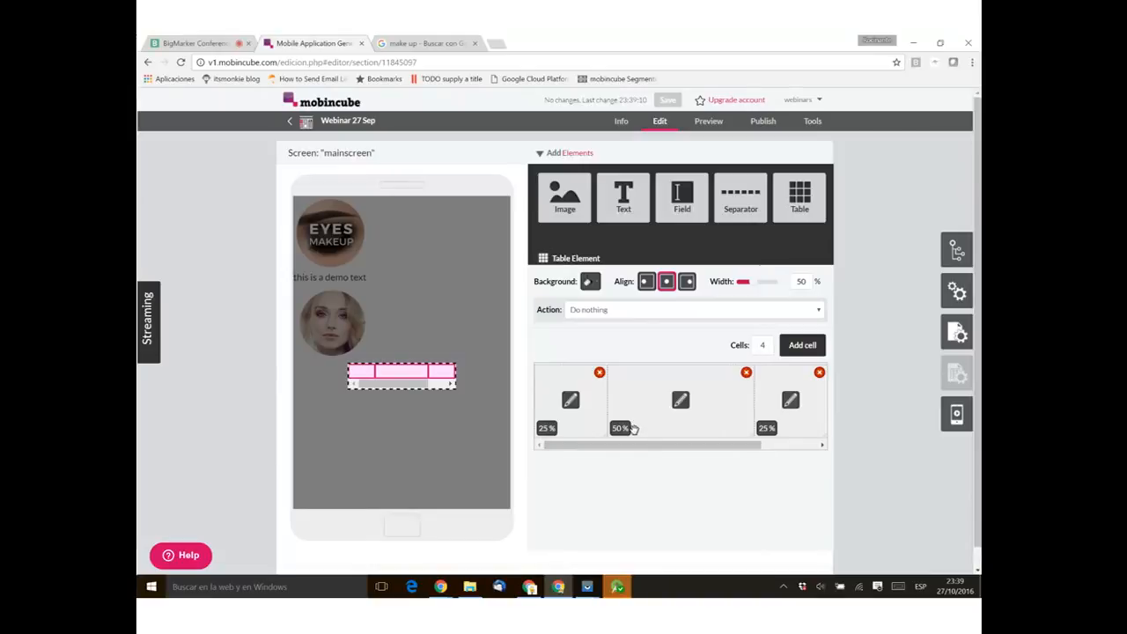
pyautogui.moveTo(707, 452); pyautogui.dragTo(763, 447)
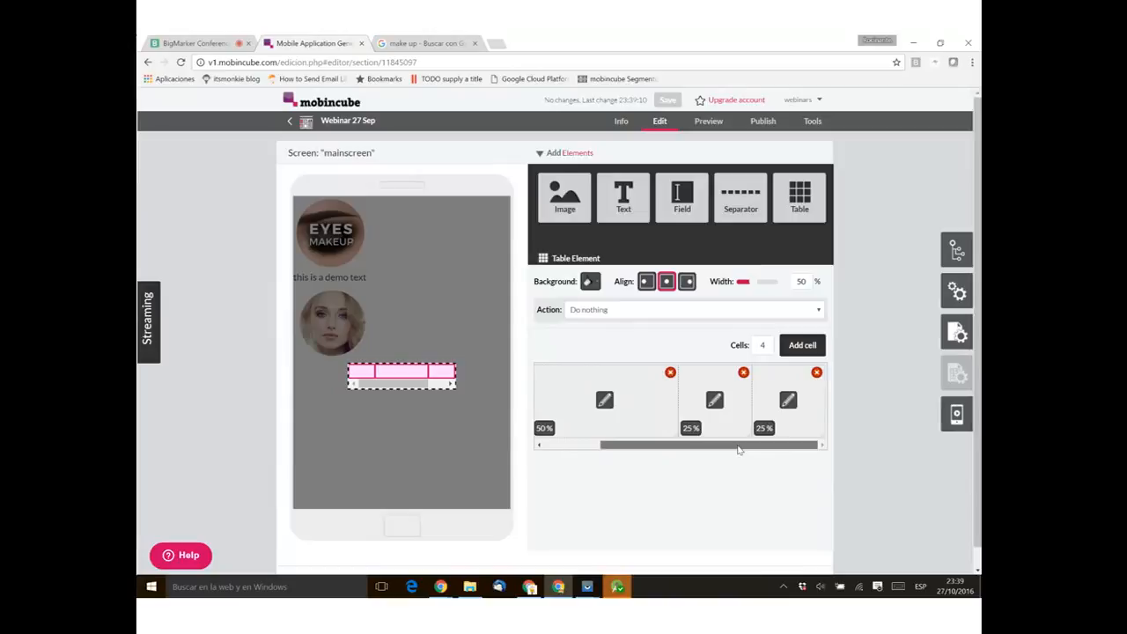
pyautogui.moveTo(689, 448); pyautogui.dragTo(634, 449)
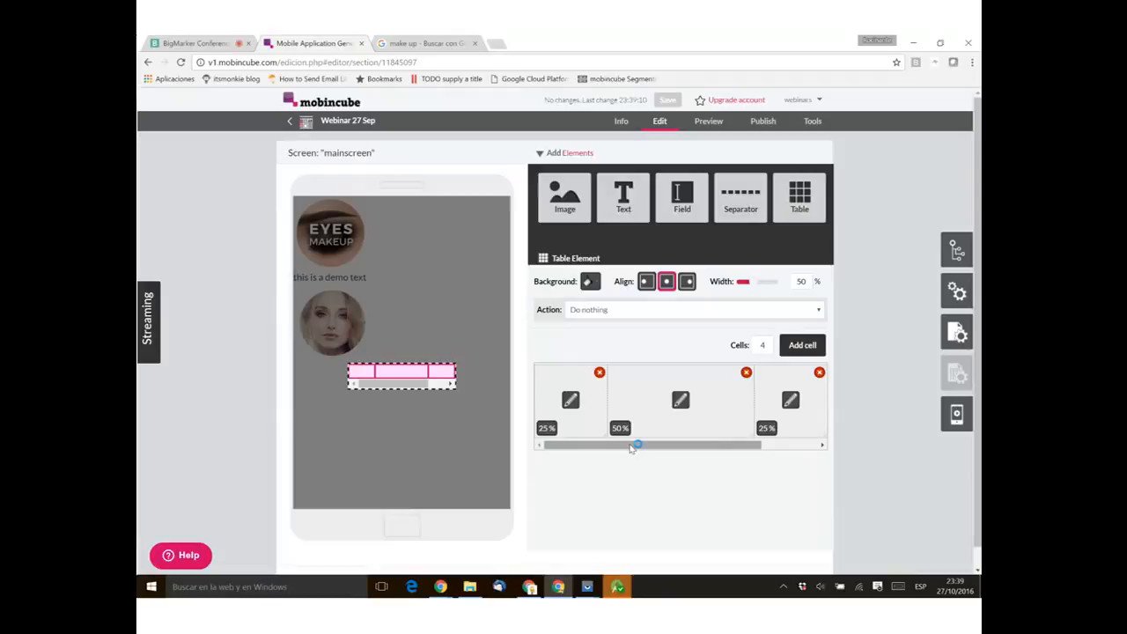
pyautogui.moveTo(631, 448); pyautogui.dragTo(573, 450)
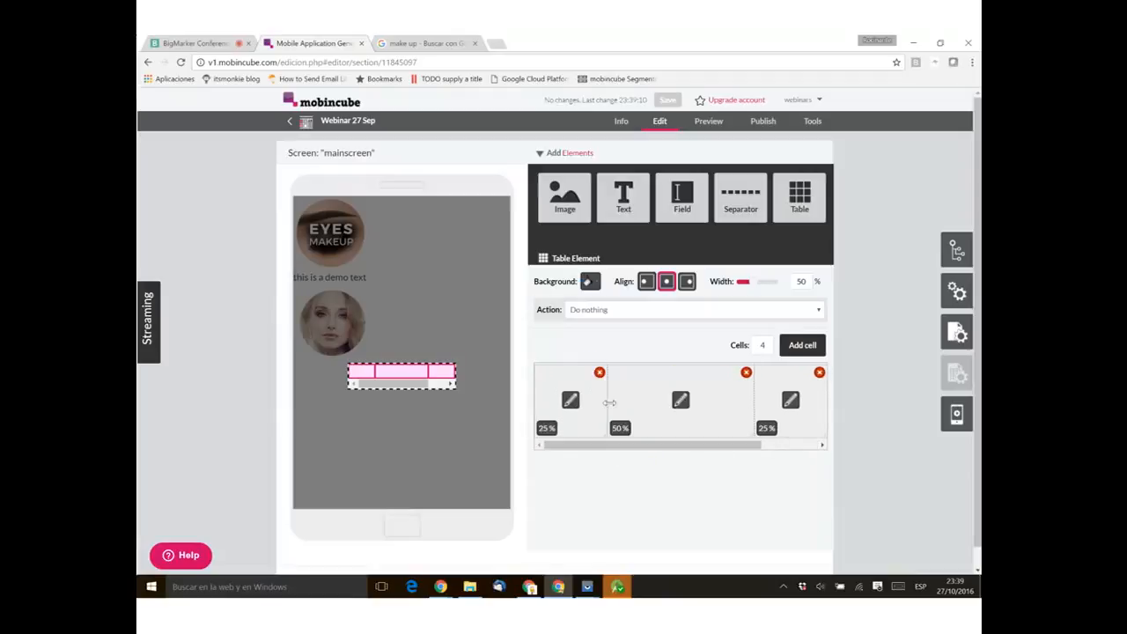
pyautogui.click(160, 384)
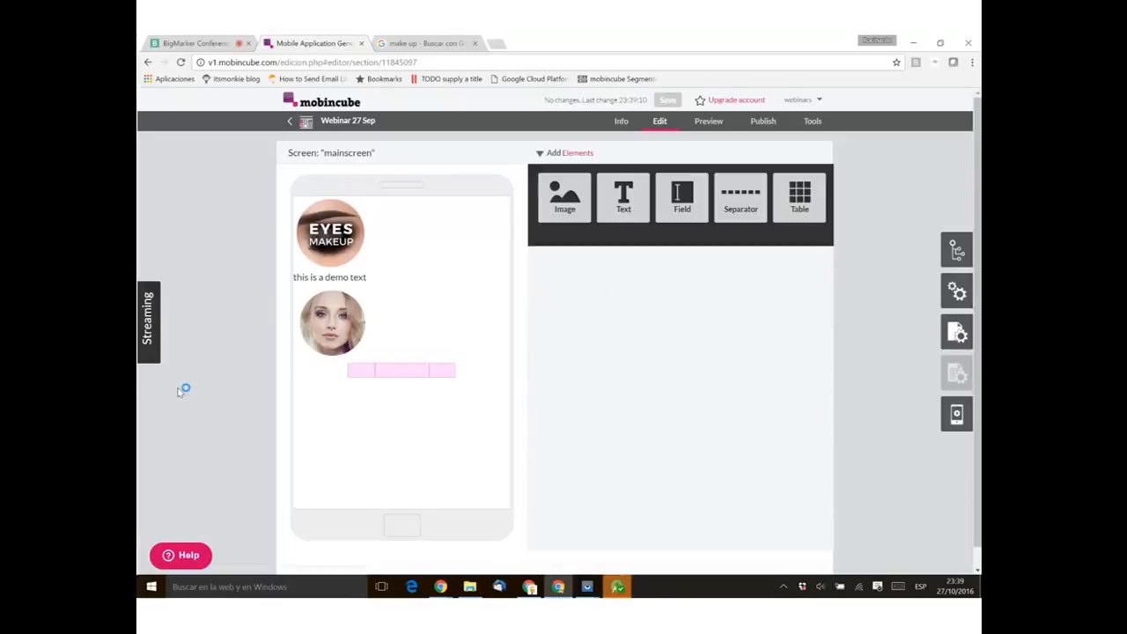
# Step: Add an image element inside the table's first cell and assign brwoneye.png to it
pyautogui.click(388, 373)
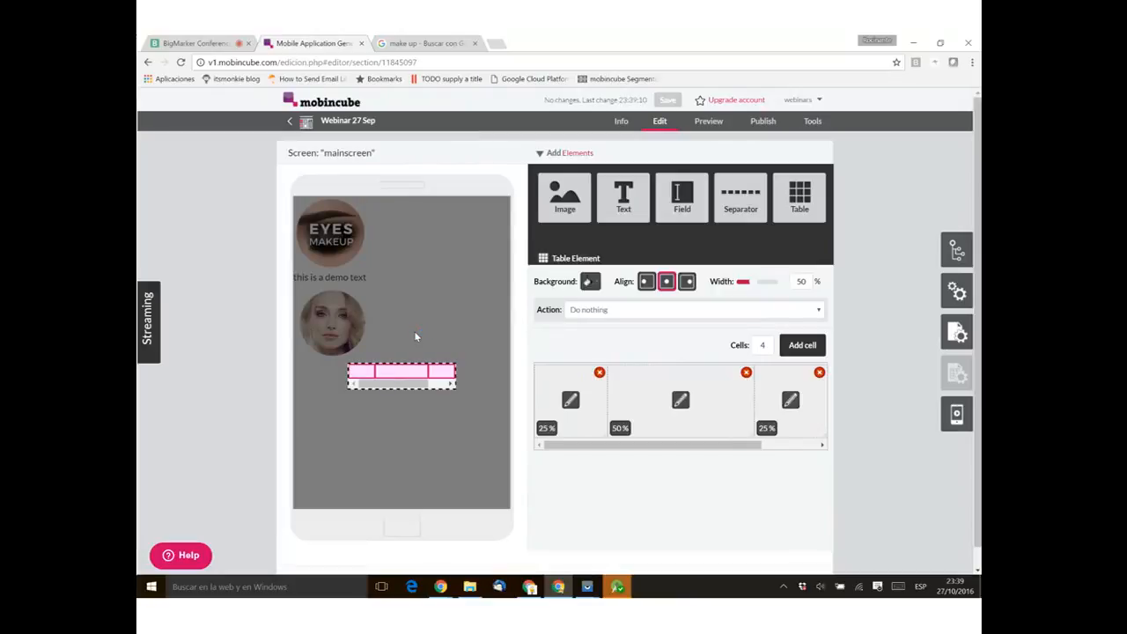
pyautogui.moveTo(584, 200); pyautogui.dragTo(361, 373)
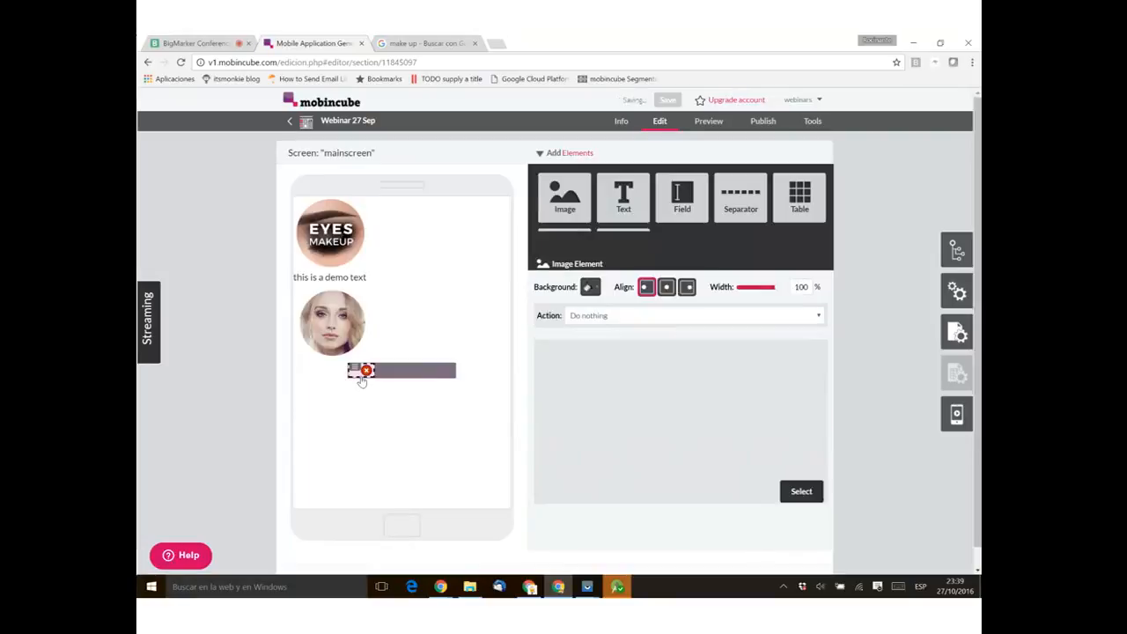
pyautogui.click(800, 488)
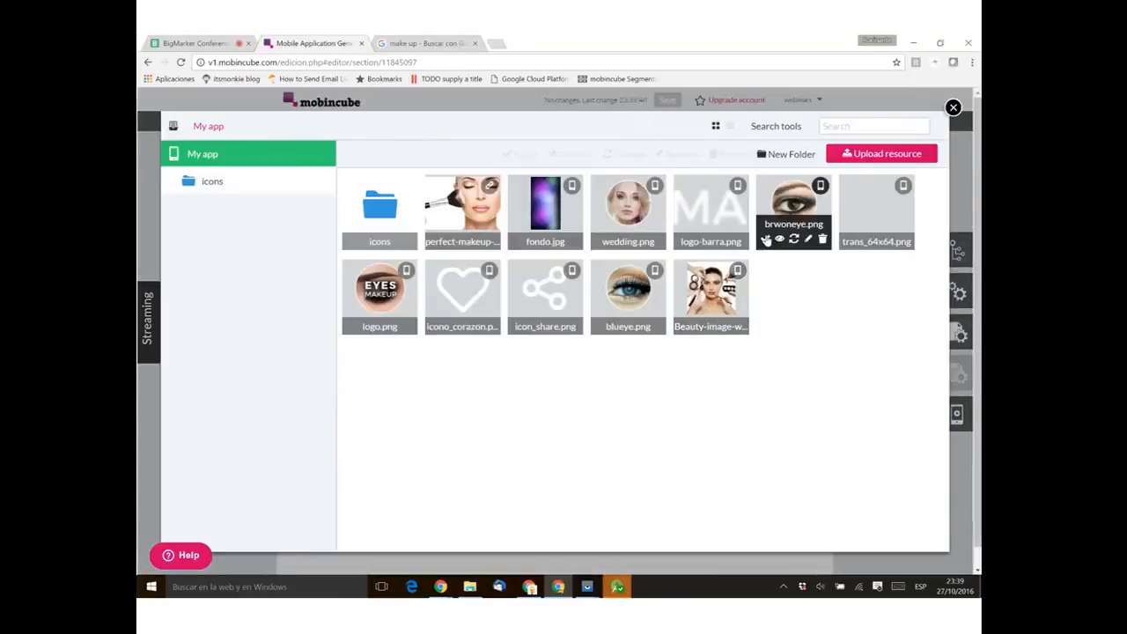
pyautogui.click(766, 243)
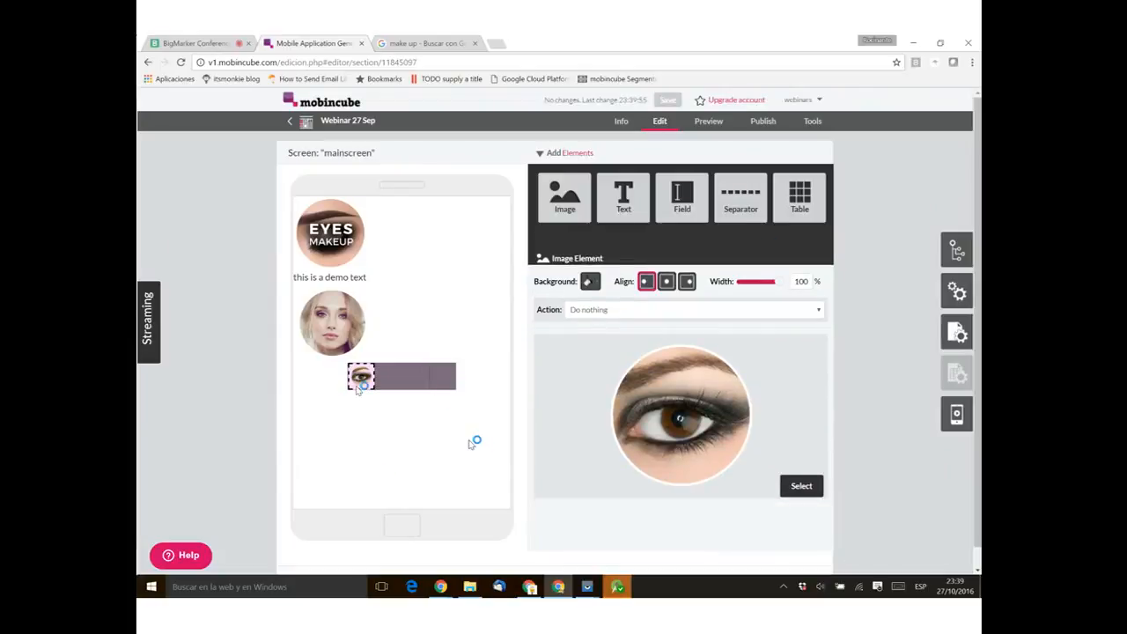
pyautogui.moveTo(796, 282); pyautogui.dragTo(809, 279)
pyautogui.click(233, 402)
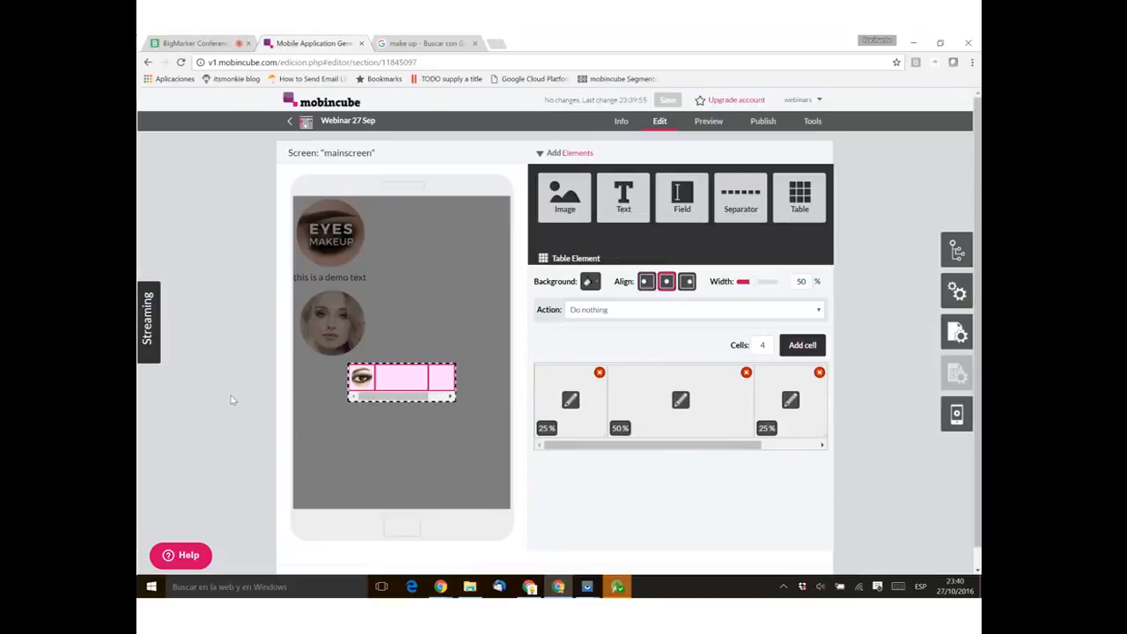
# Step: Try to give the table's first cell a solid blue background from the colour picker
pyautogui.click(571, 402)
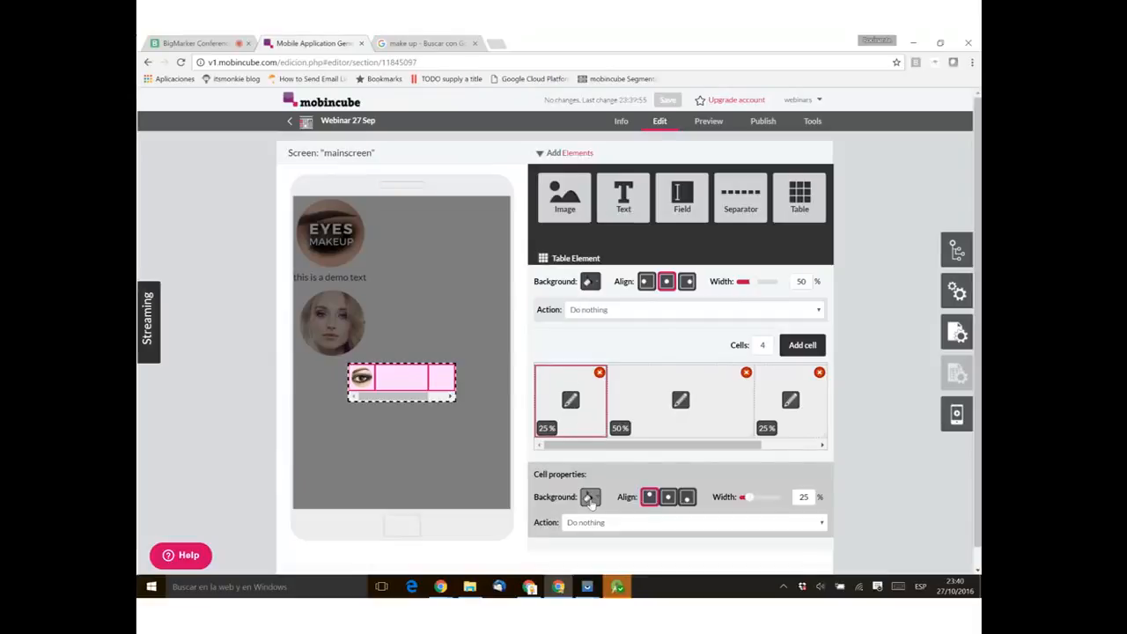
pyautogui.click(590, 497)
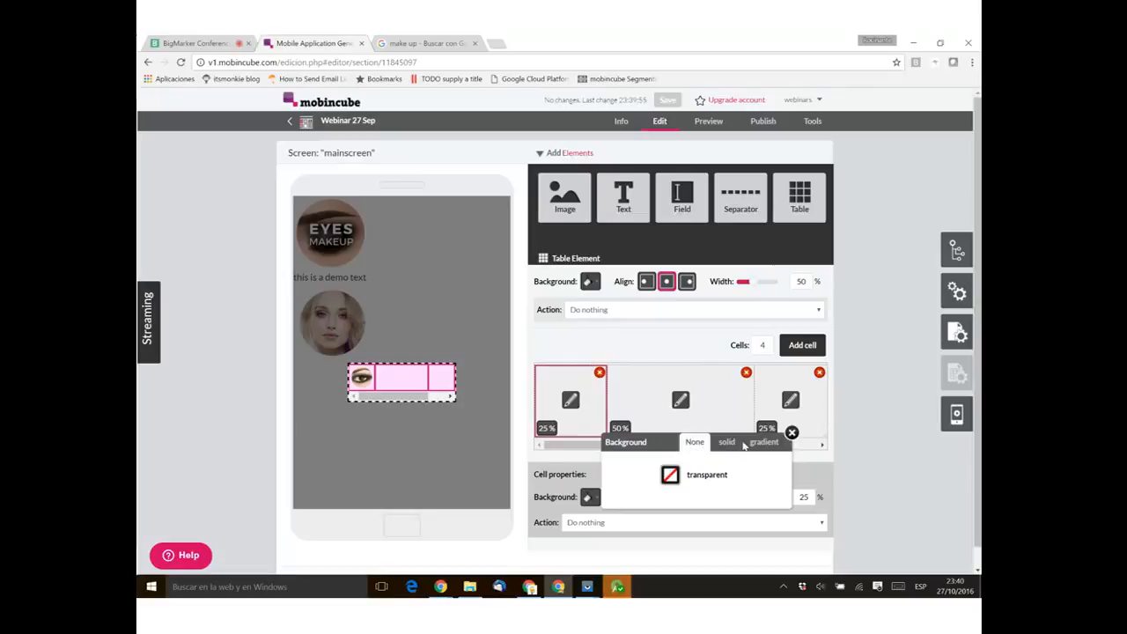
pyautogui.click(727, 443)
pyautogui.click(650, 474)
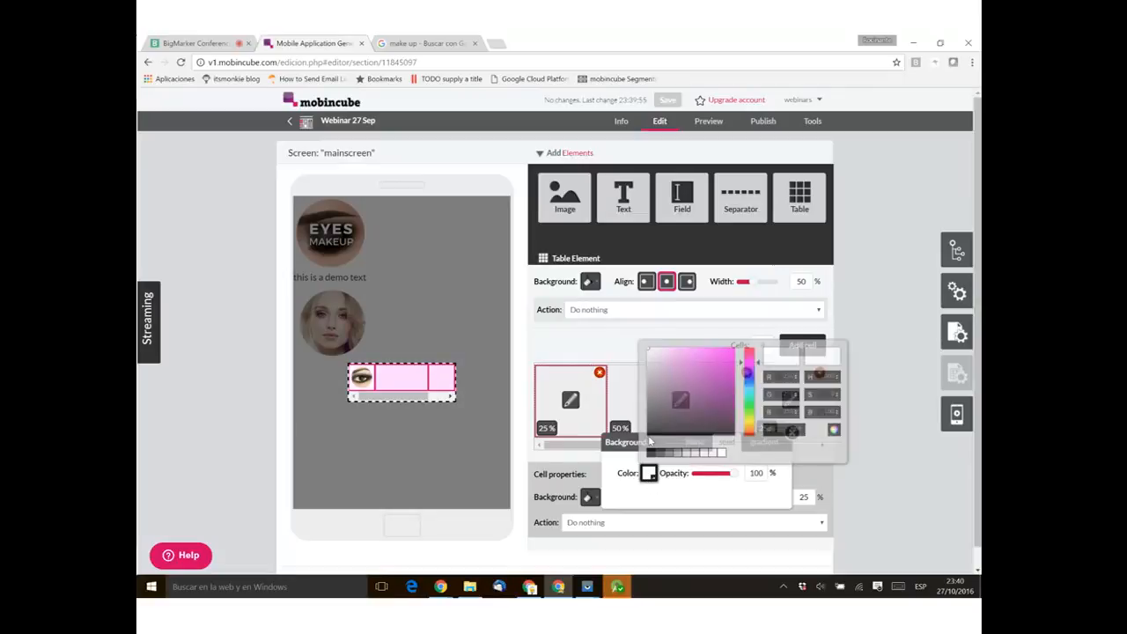
pyautogui.moveTo(741, 373); pyautogui.dragTo(750, 383)
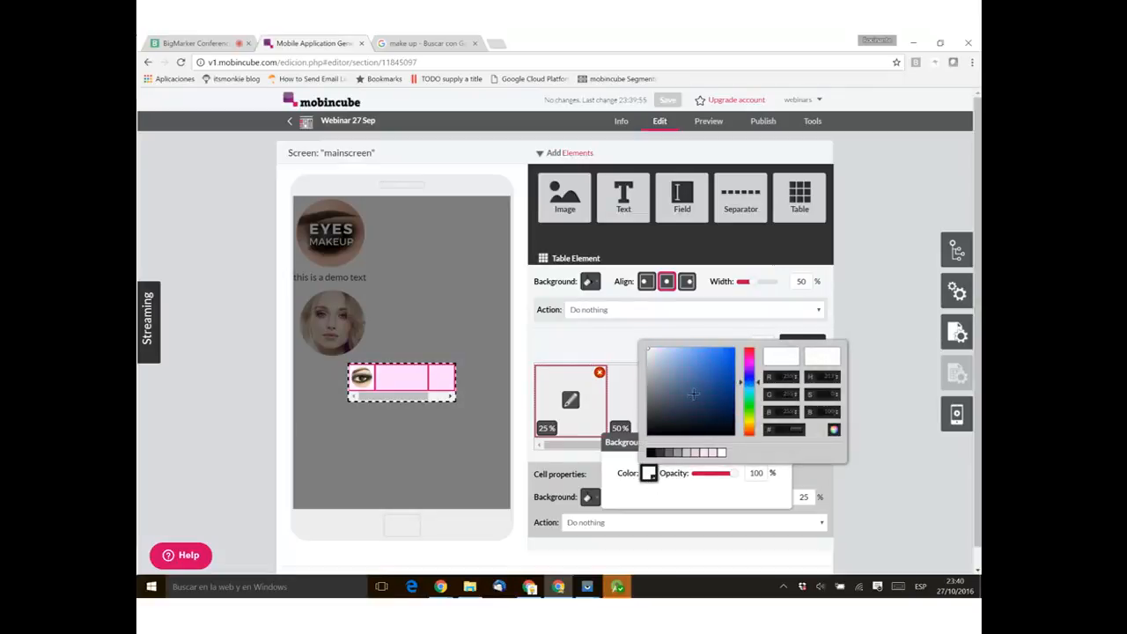
pyautogui.click(727, 370)
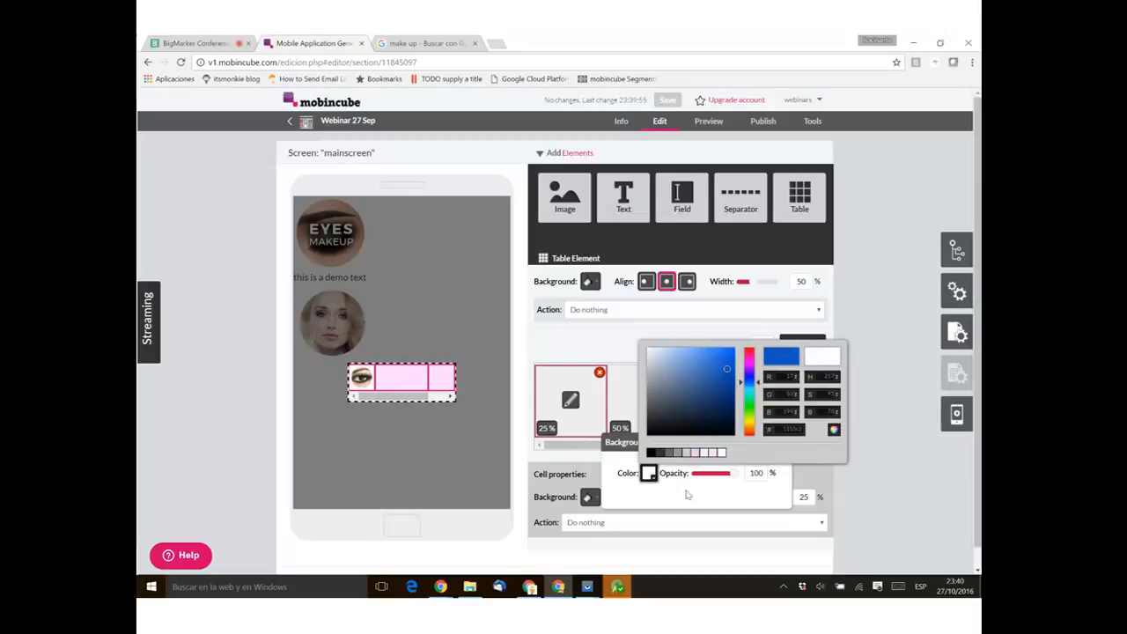
pyautogui.click(687, 495)
pyautogui.click(650, 475)
pyautogui.click(715, 397)
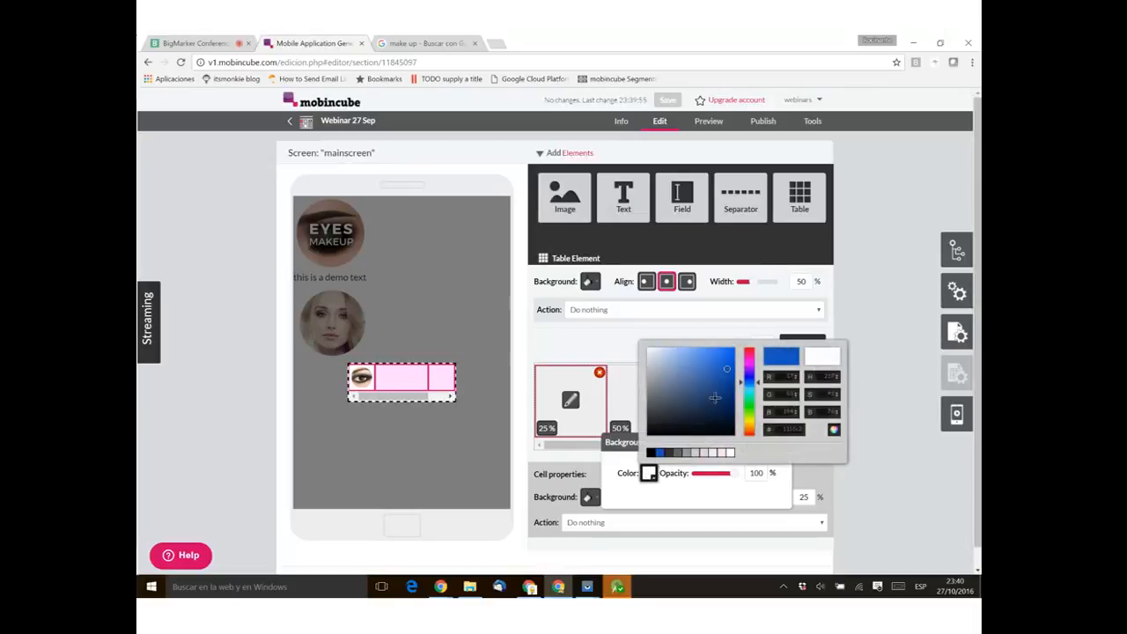
pyautogui.click(725, 497)
pyautogui.click(235, 454)
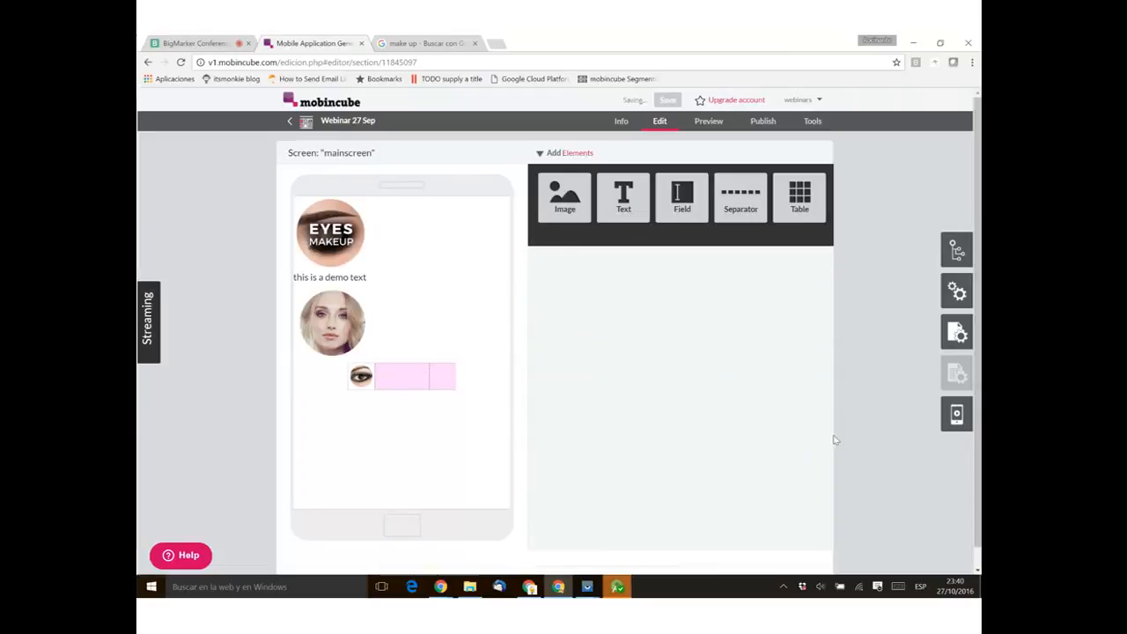
# Step: Set the first table cell's solid background to the recently picked blue and deselect the table
pyautogui.click(403, 376)
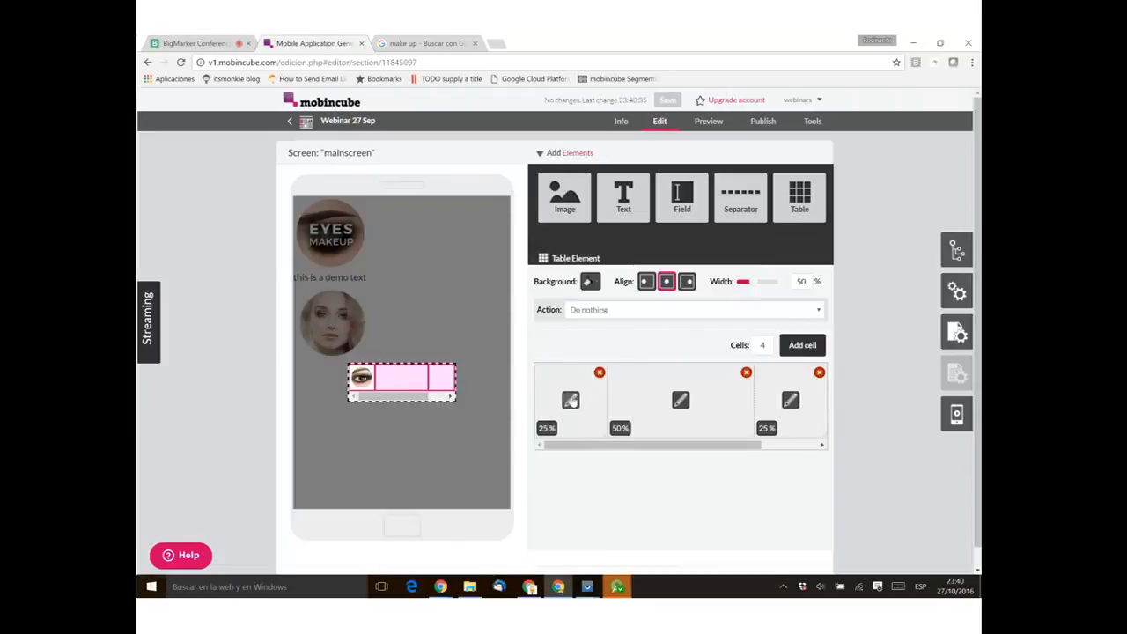
pyautogui.click(571, 400)
pyautogui.click(589, 496)
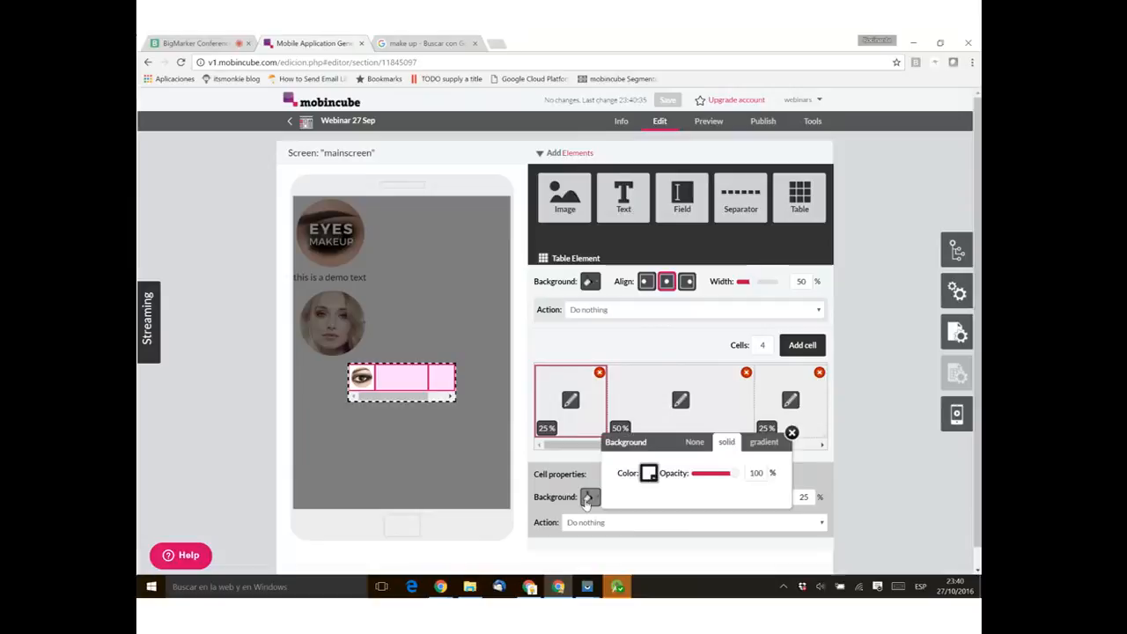
pyautogui.click(649, 474)
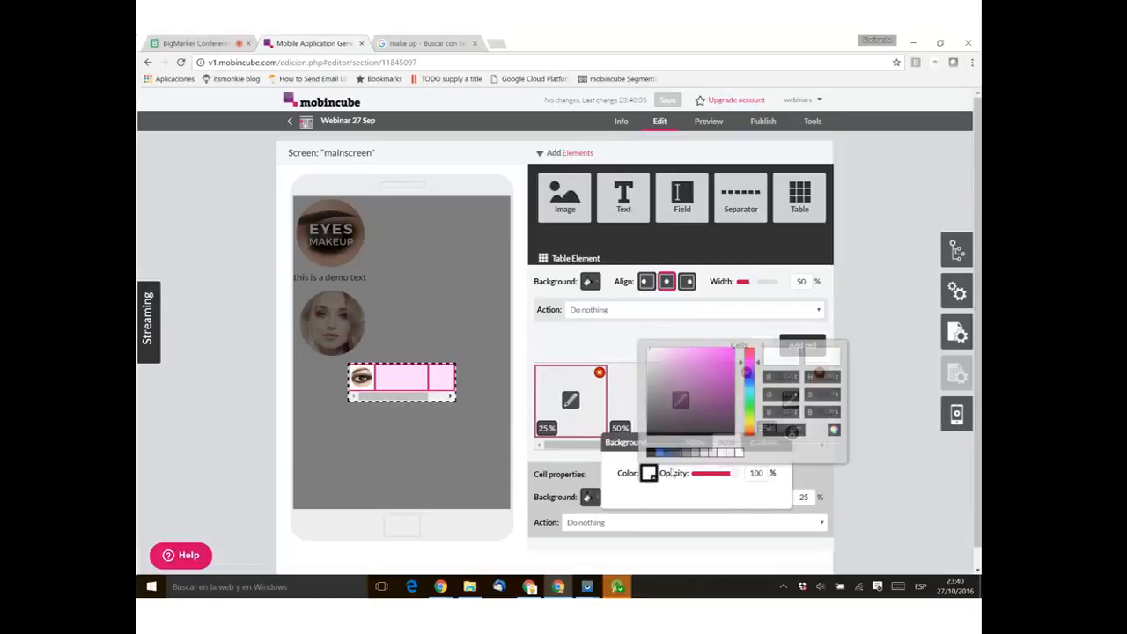
pyautogui.click(661, 452)
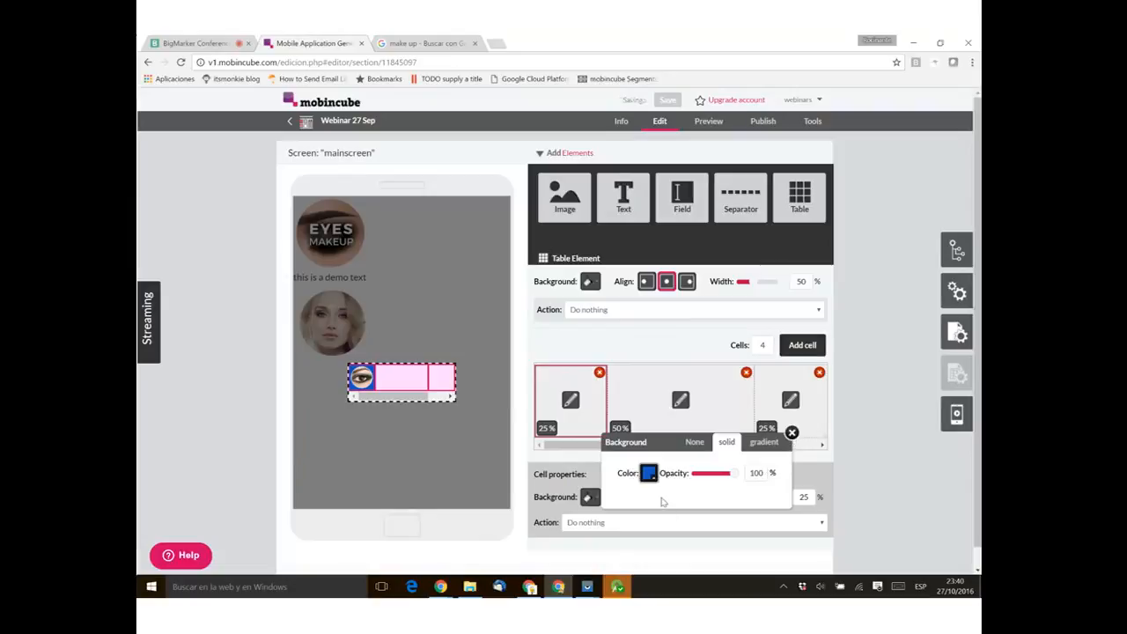
pyautogui.click(792, 432)
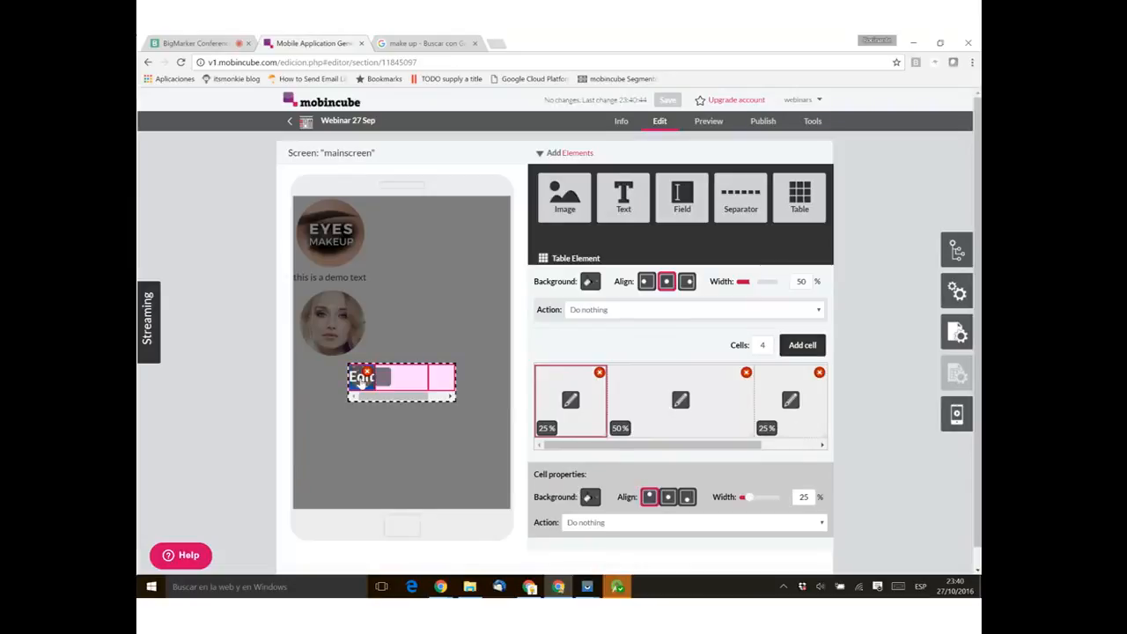
pyautogui.click(308, 429)
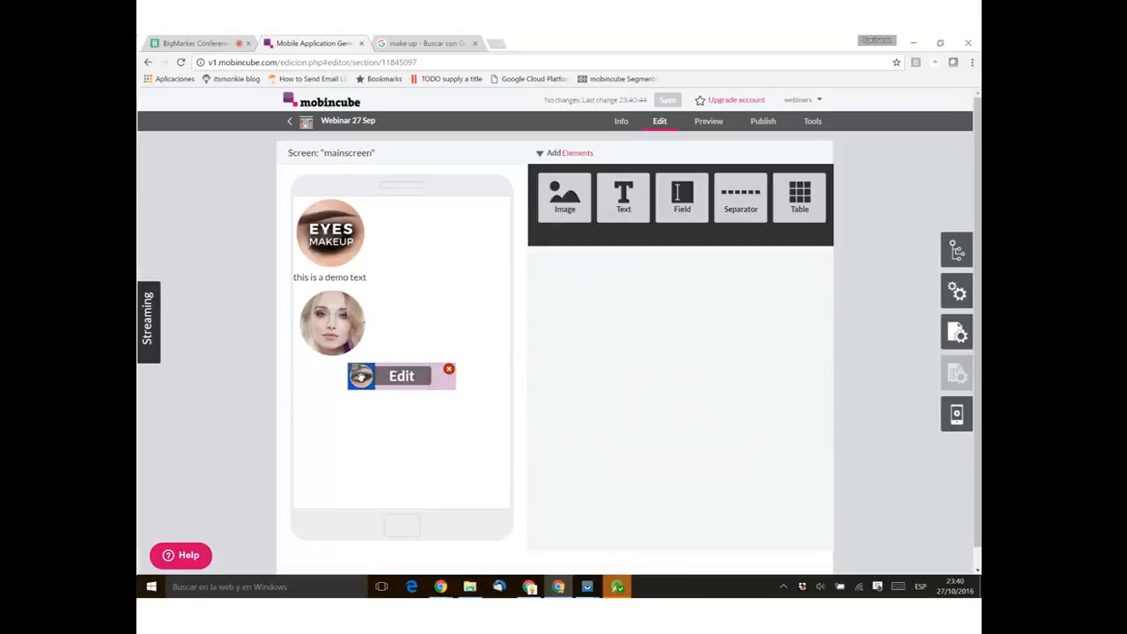
# Step: Set the width of the brwoneye.png image inside the table's first cell to 50% and deselect the table
pyautogui.click(370, 379)
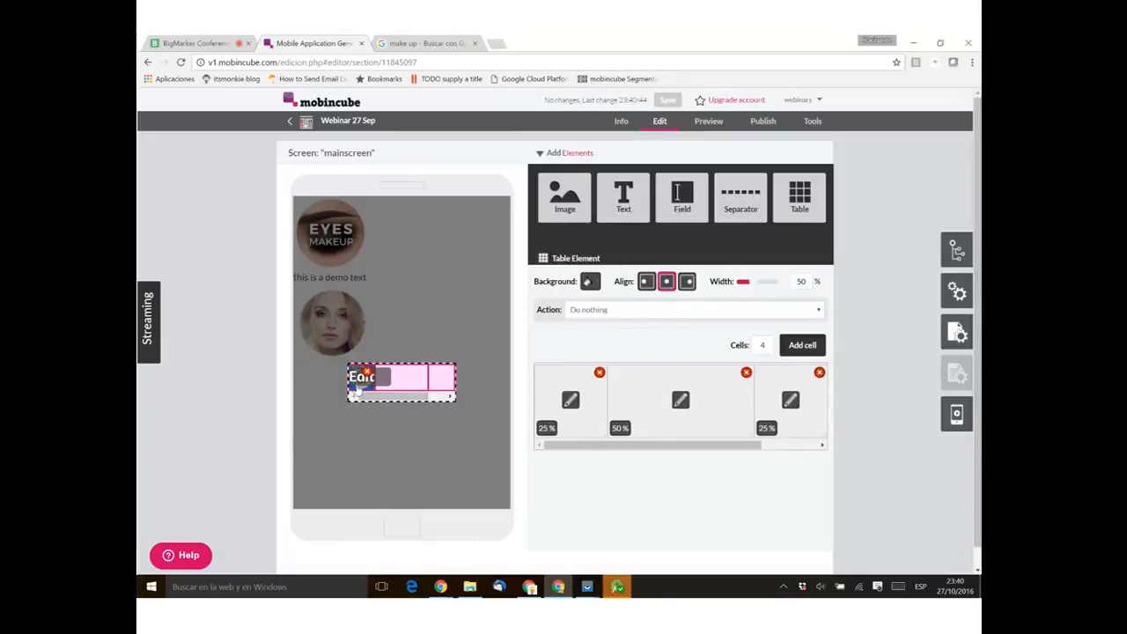
pyautogui.click(356, 388)
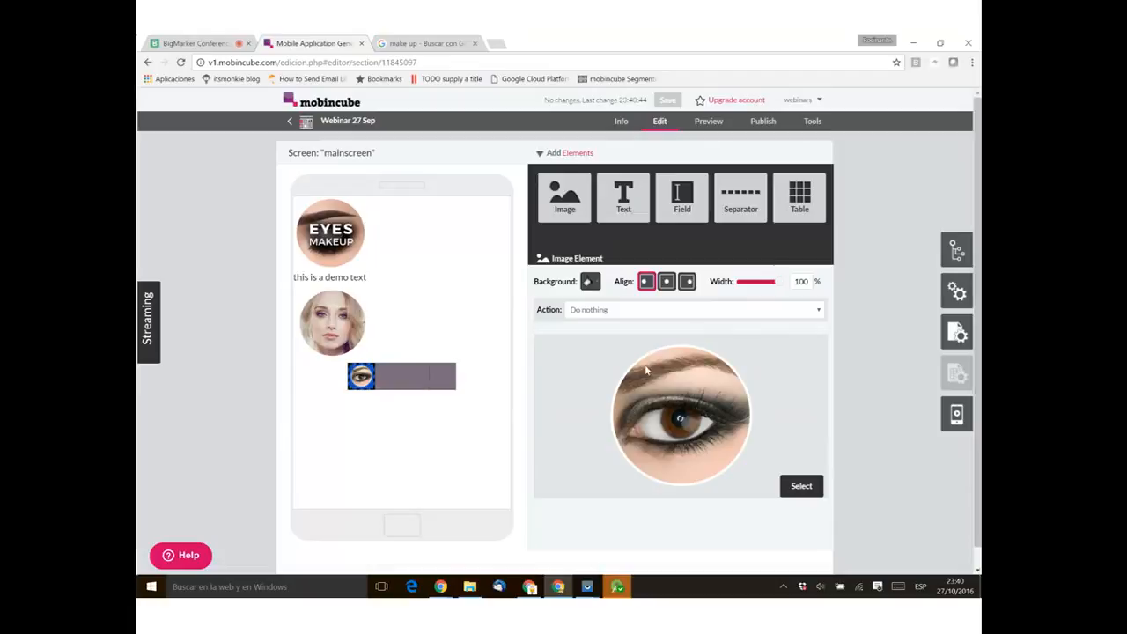
pyautogui.moveTo(779, 287); pyautogui.dragTo(754, 289)
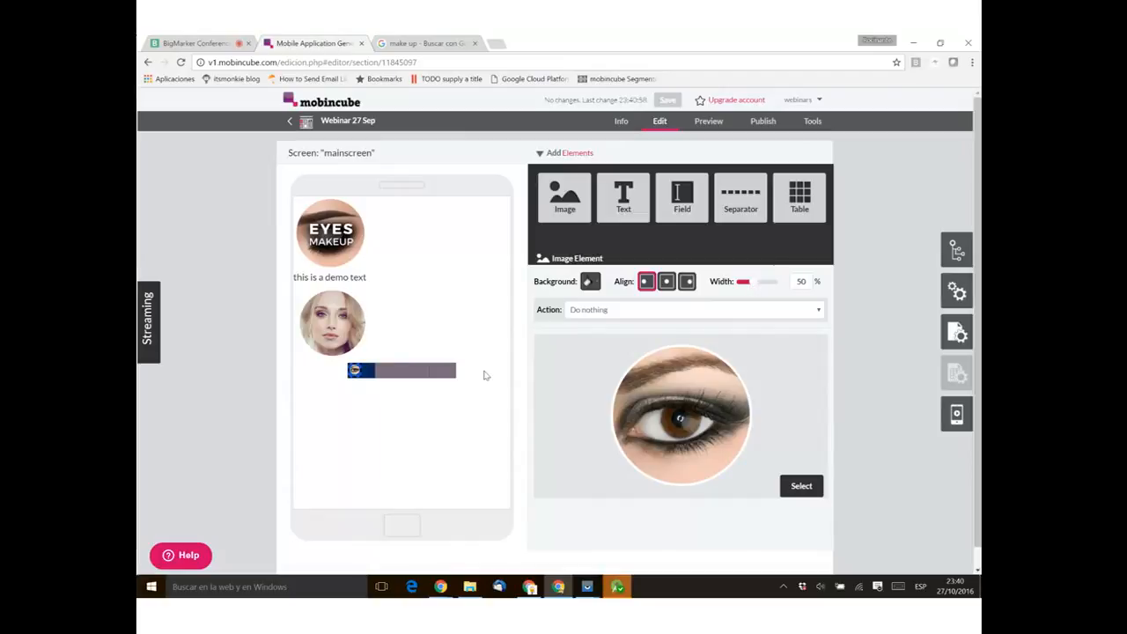
pyautogui.click(354, 374)
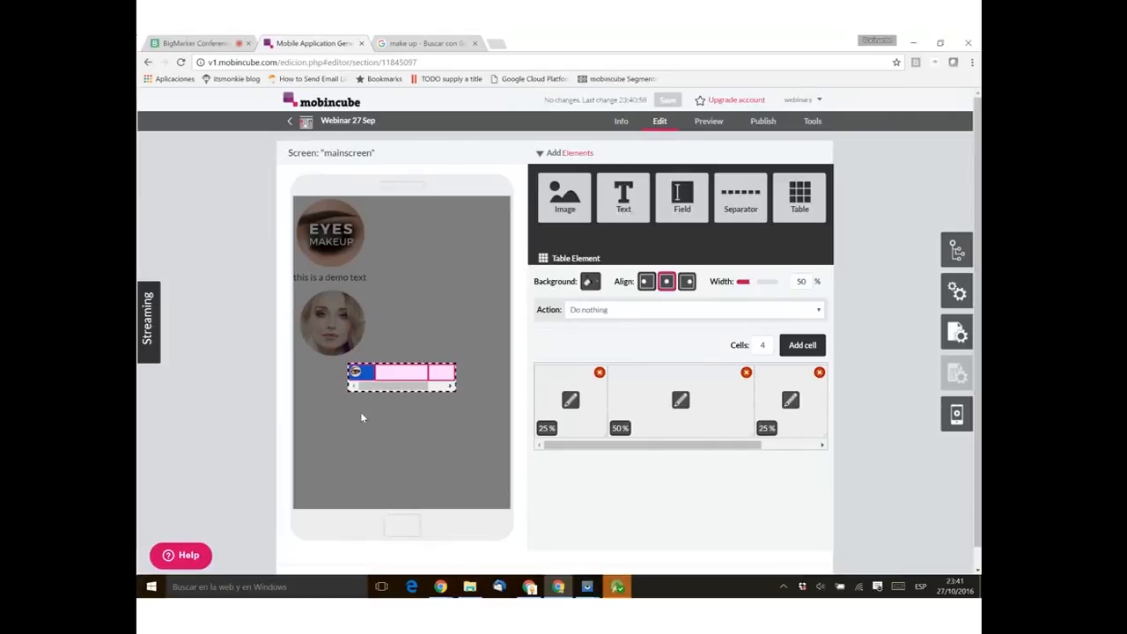
pyautogui.click(234, 431)
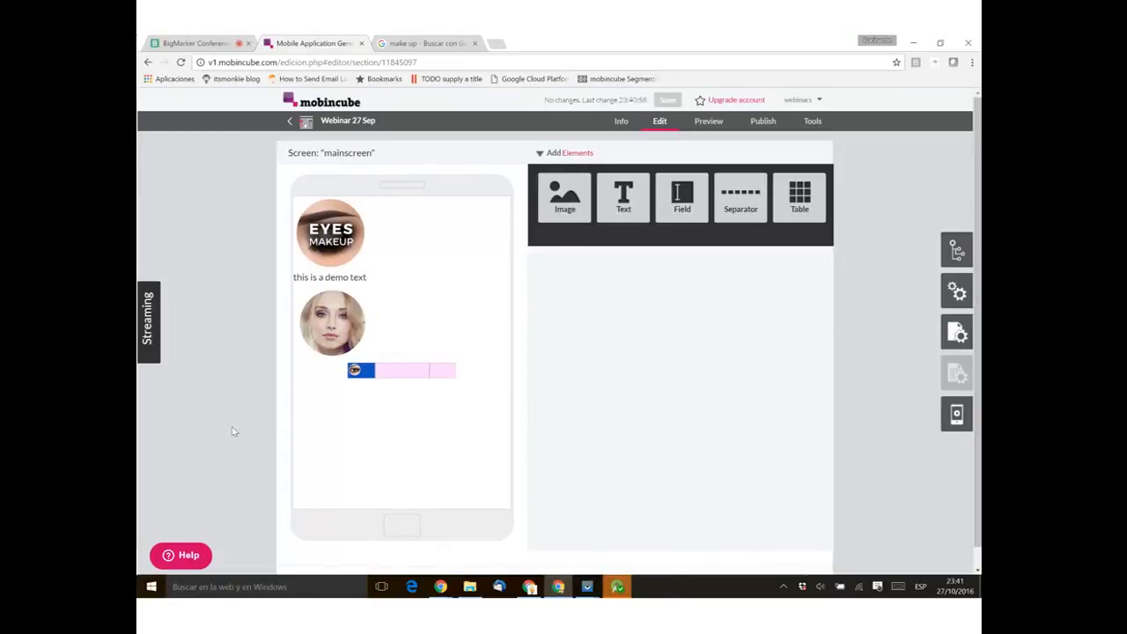
# Step: Set the width of the brwoneye.png image inside the table's first cell to 100%
pyautogui.click(377, 372)
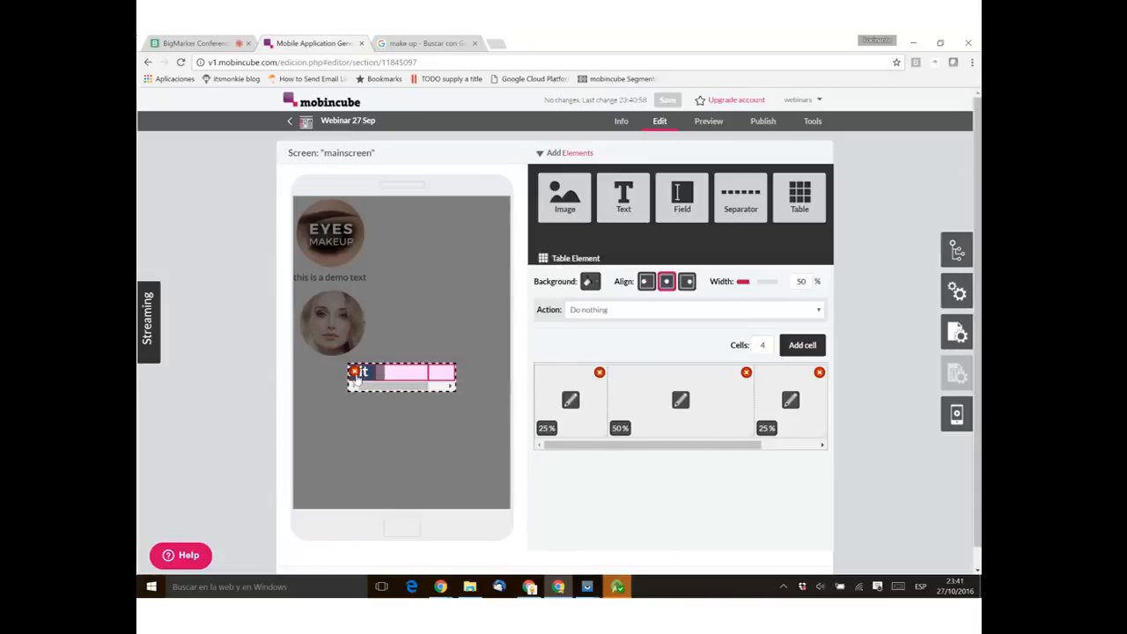
pyautogui.click(354, 373)
pyautogui.click(606, 359)
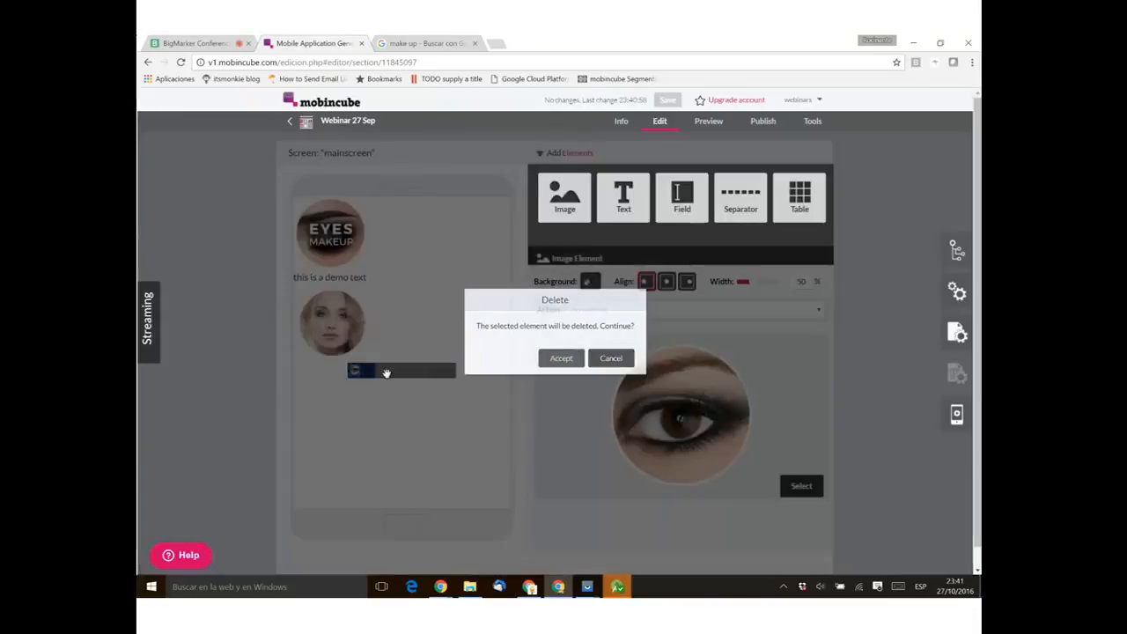
pyautogui.moveTo(750, 282); pyautogui.dragTo(775, 282)
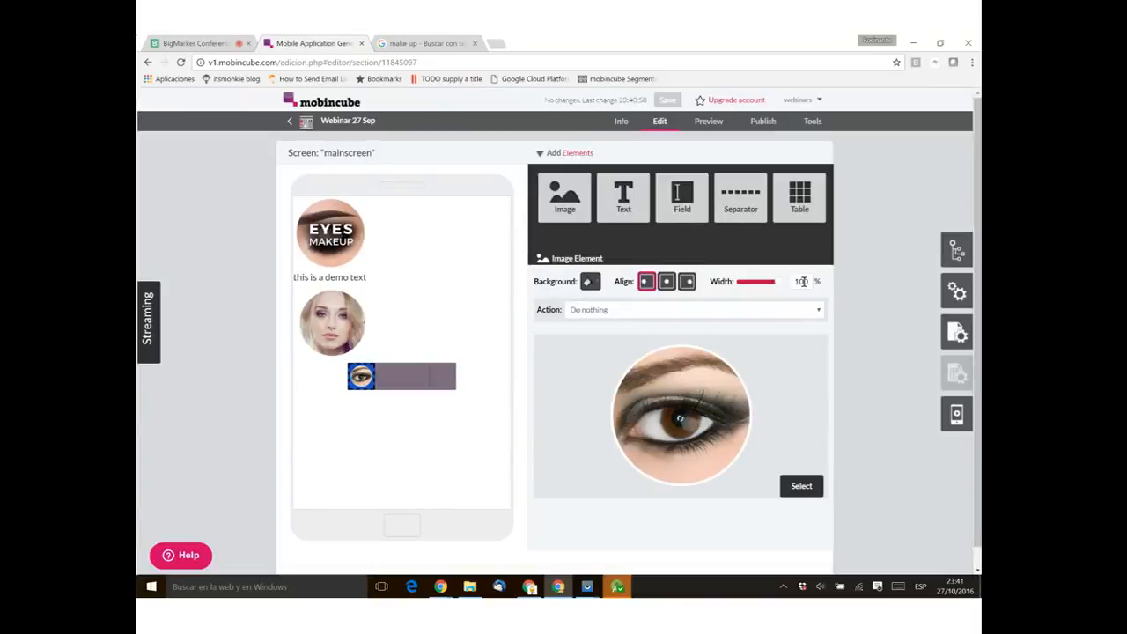
# Step: Widen the whole table element to 93% of the screen width
pyautogui.click(379, 377)
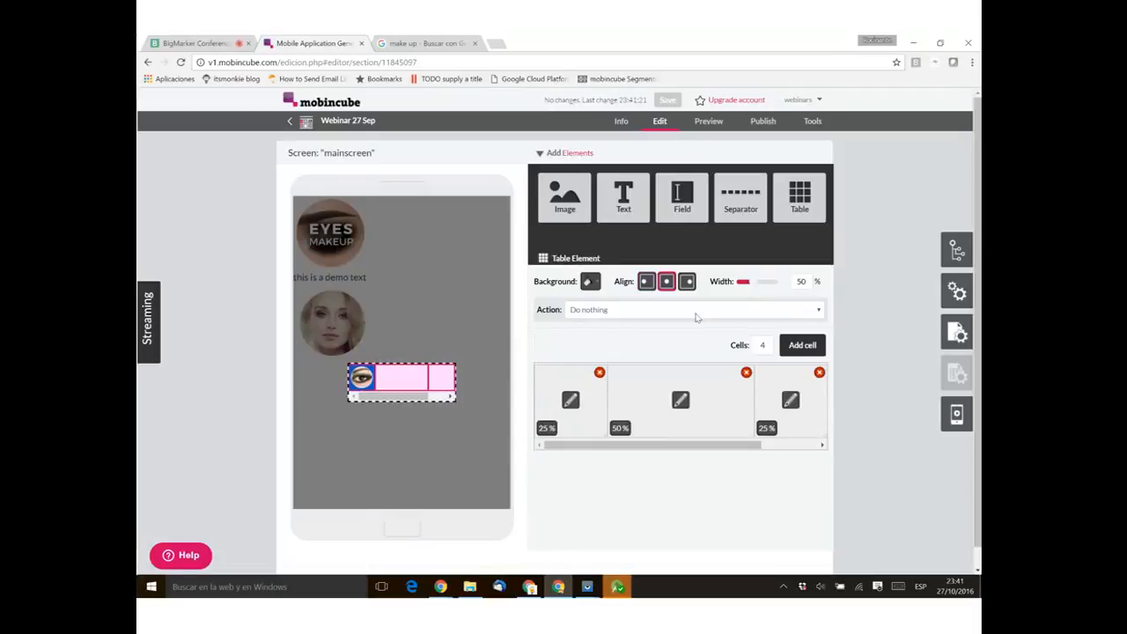
pyautogui.moveTo(749, 281); pyautogui.dragTo(811, 286)
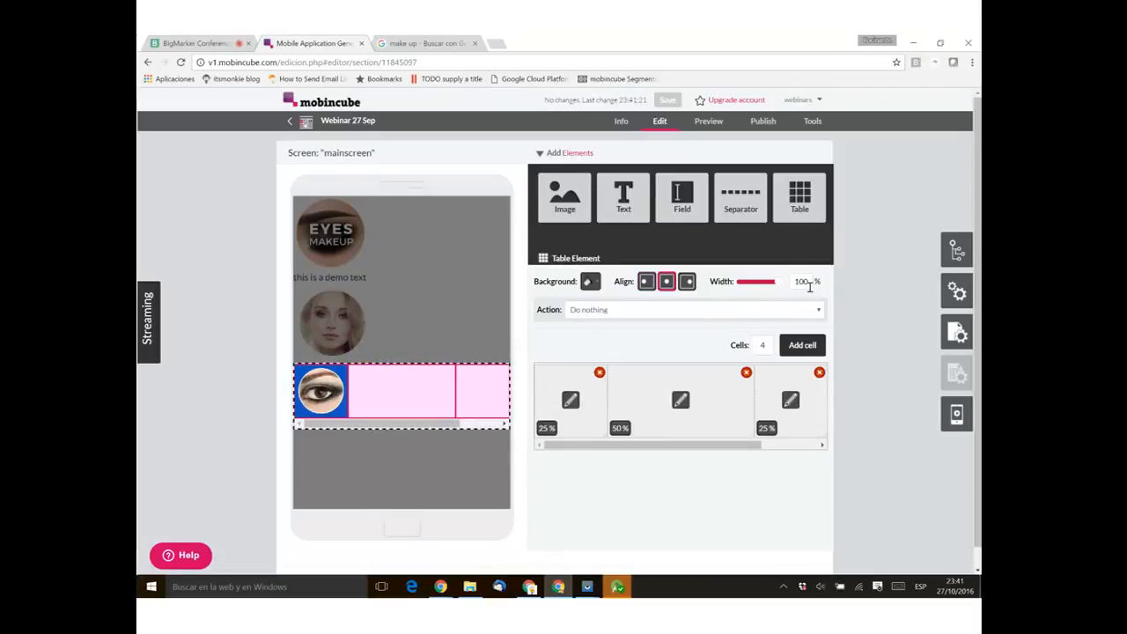
pyautogui.moveTo(779, 292); pyautogui.dragTo(775, 292)
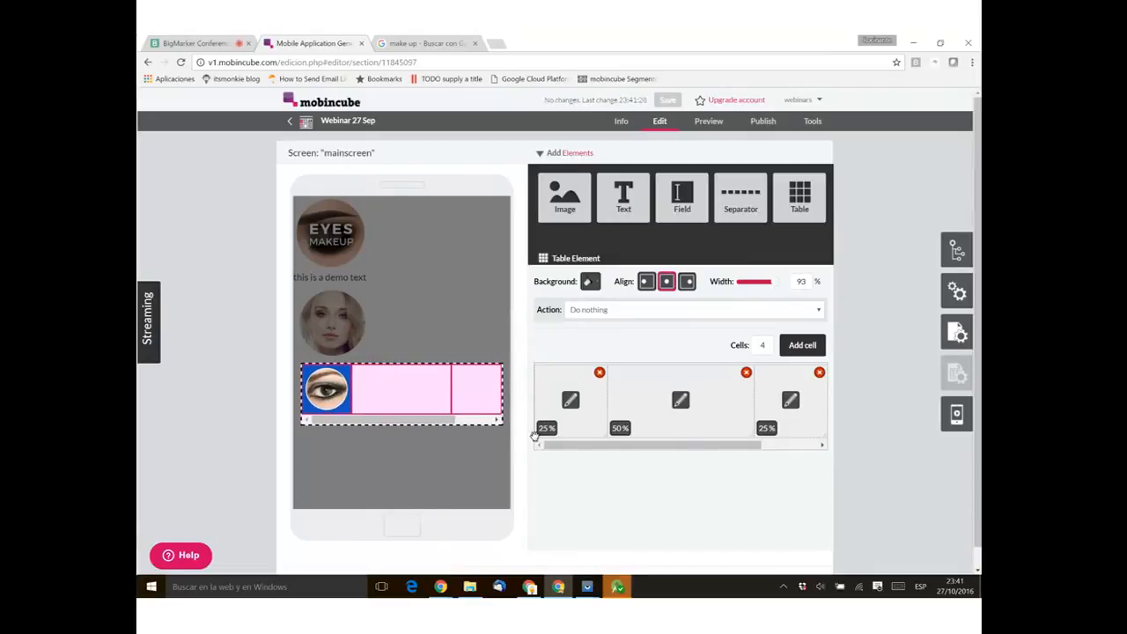
# Step: Delete one empty table cell, size the remaining cells to 30%, 30% and 5%, and move the 5% cell between the two wider ones
pyautogui.moveTo(754, 395); pyautogui.dragTo(696, 401)
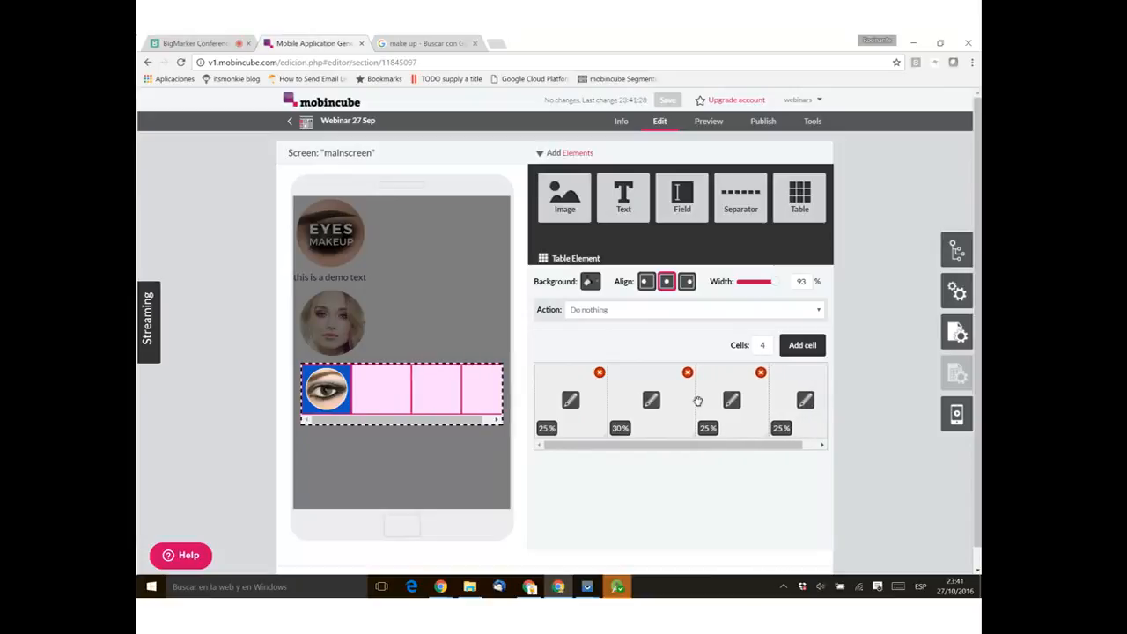
pyautogui.click(761, 374)
pyautogui.moveTo(767, 394); pyautogui.dragTo(702, 400)
pyautogui.moveTo(606, 396); pyautogui.dragTo(624, 392)
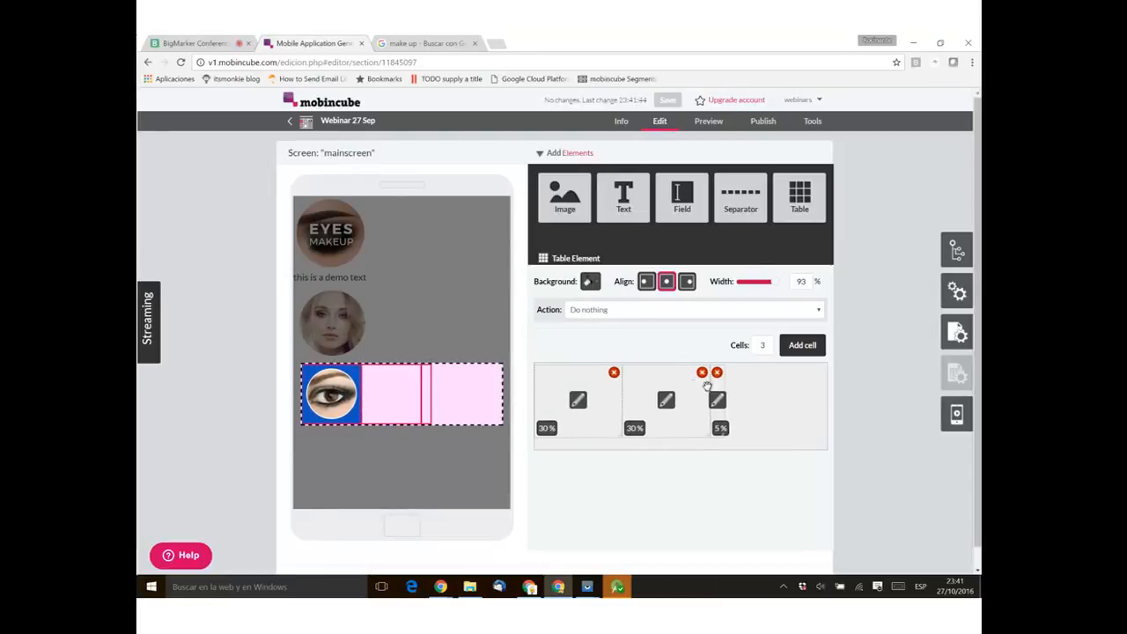
pyautogui.moveTo(707, 386); pyautogui.dragTo(626, 388)
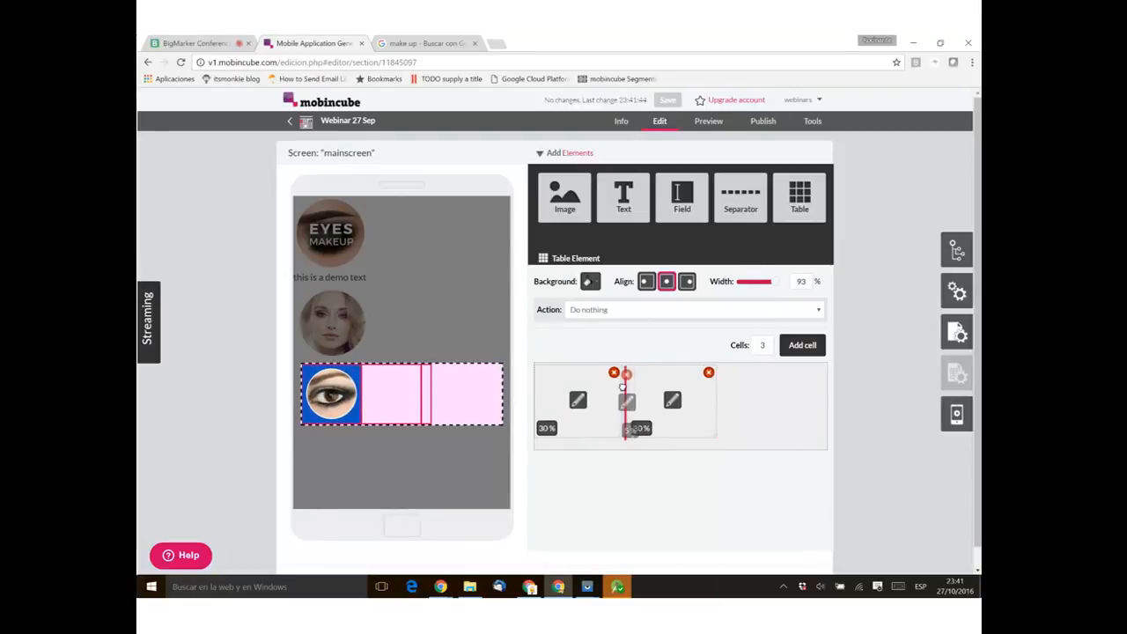
# Step: Add two more cells at the end of the table with widths of 5% and 30%
pyautogui.click(796, 347)
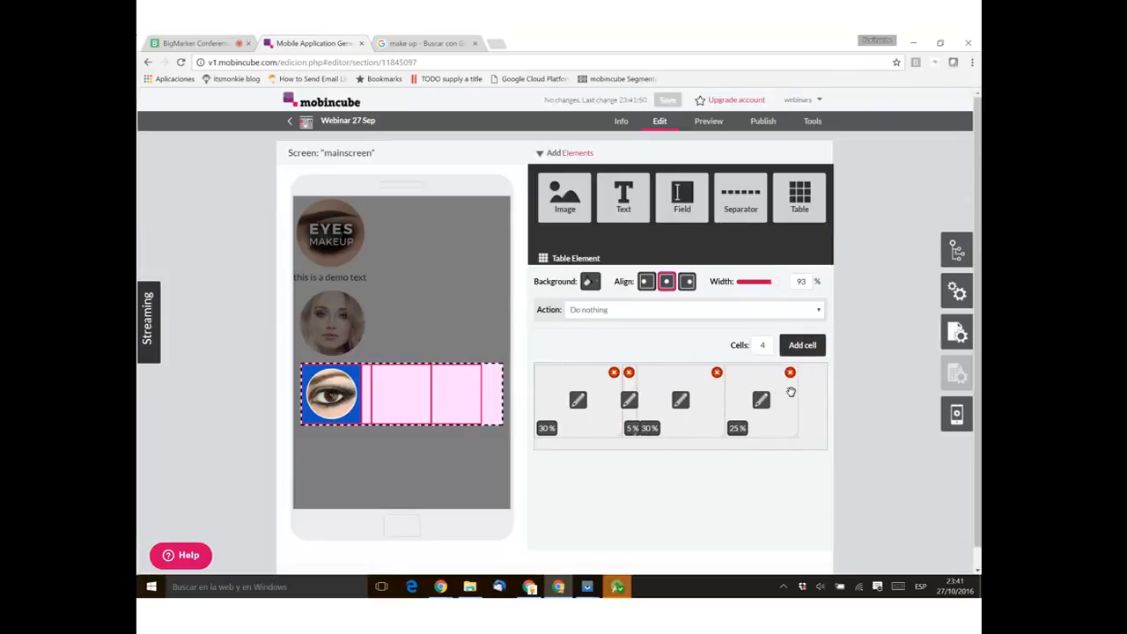
pyautogui.moveTo(799, 391); pyautogui.dragTo(740, 391)
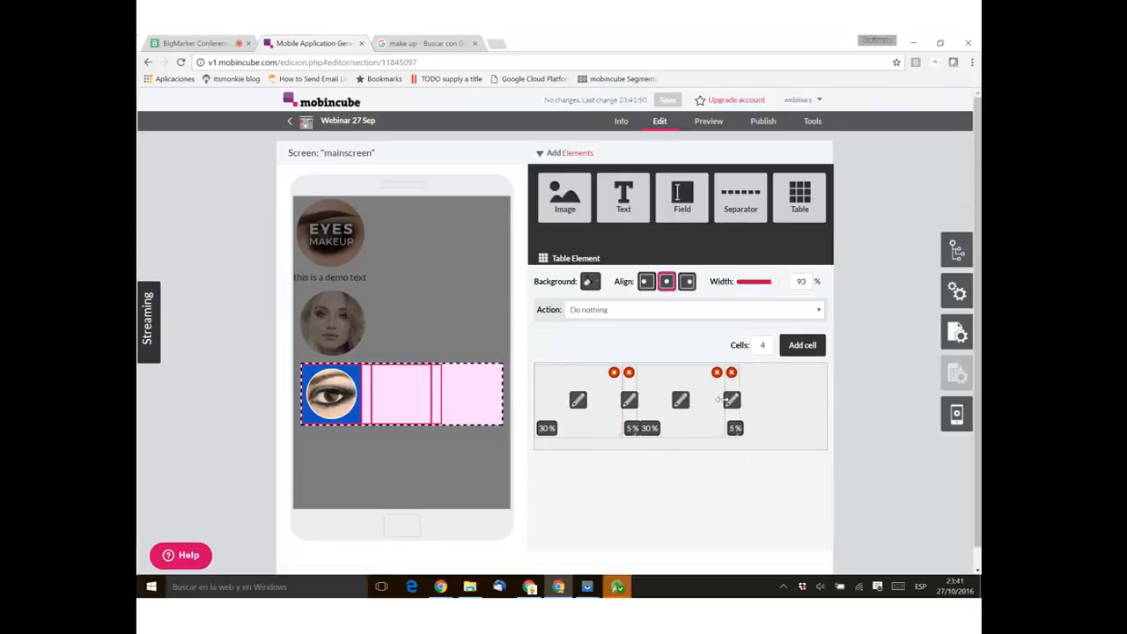
pyautogui.click(792, 350)
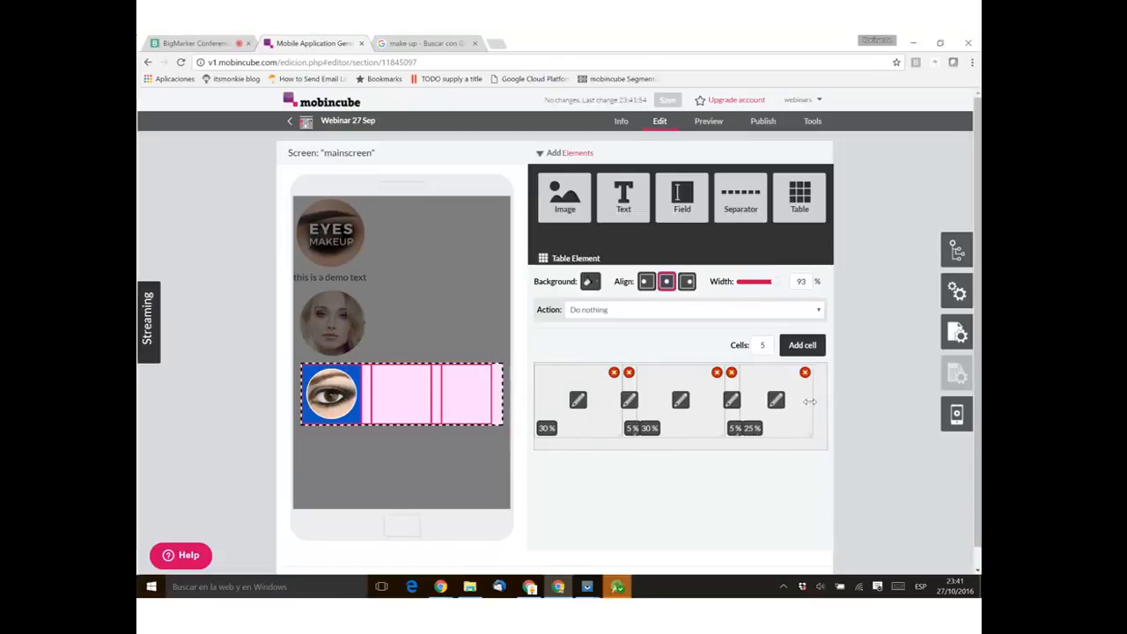
pyautogui.moveTo(816, 401); pyautogui.dragTo(831, 401)
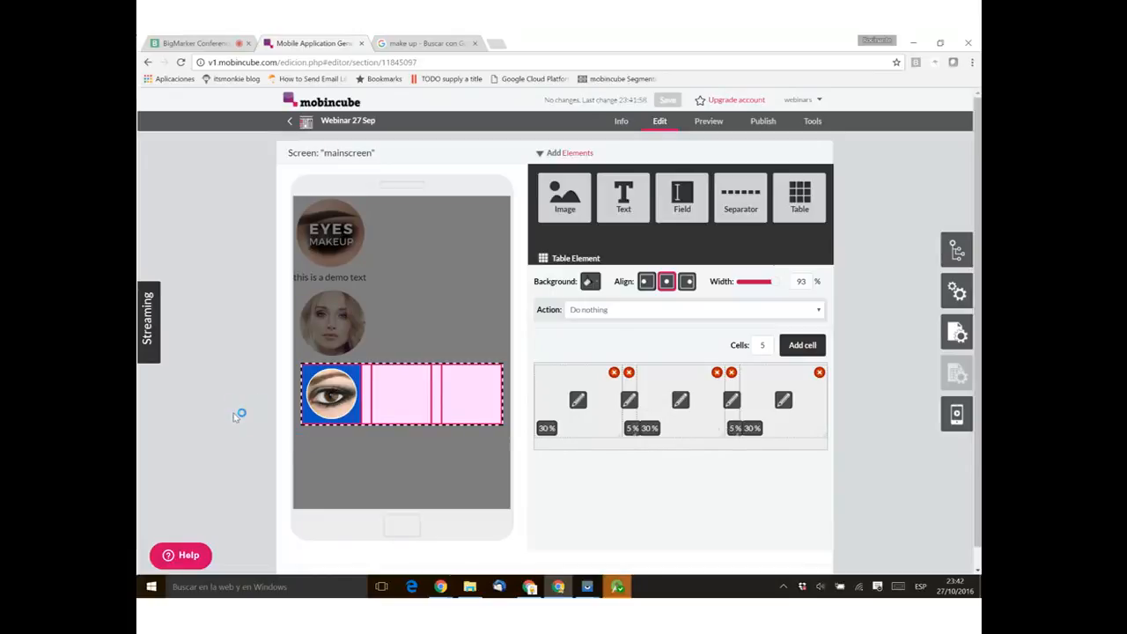
# Step: Add an image element inside the table's middle 30% cell and assign wedding.png to it
pyautogui.moveTo(568, 208); pyautogui.dragTo(401, 388)
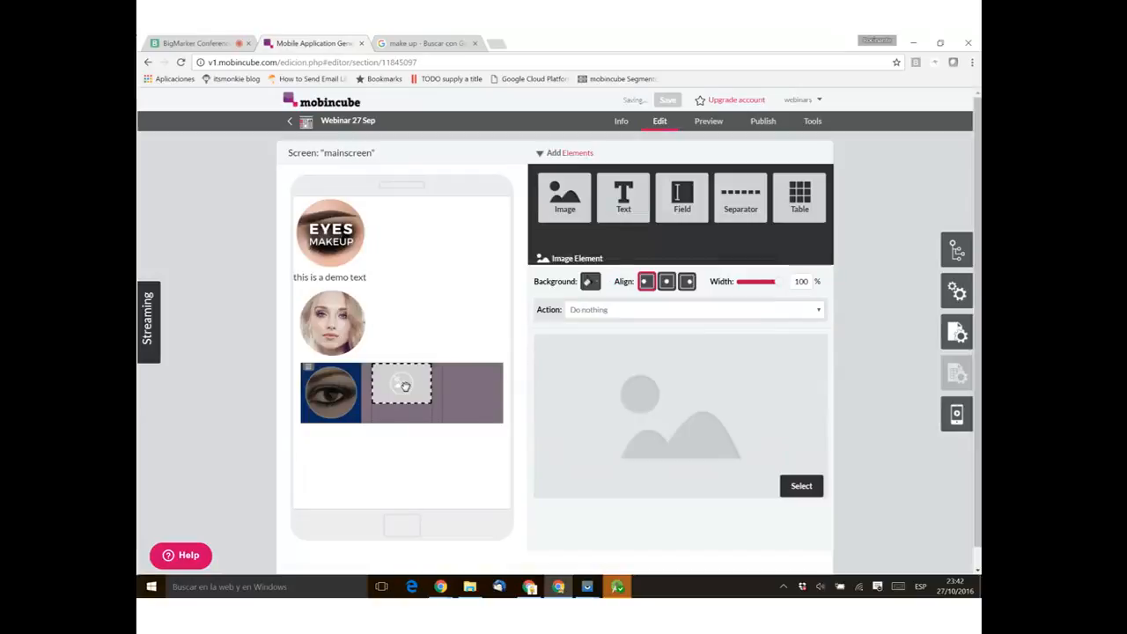
pyautogui.click(802, 487)
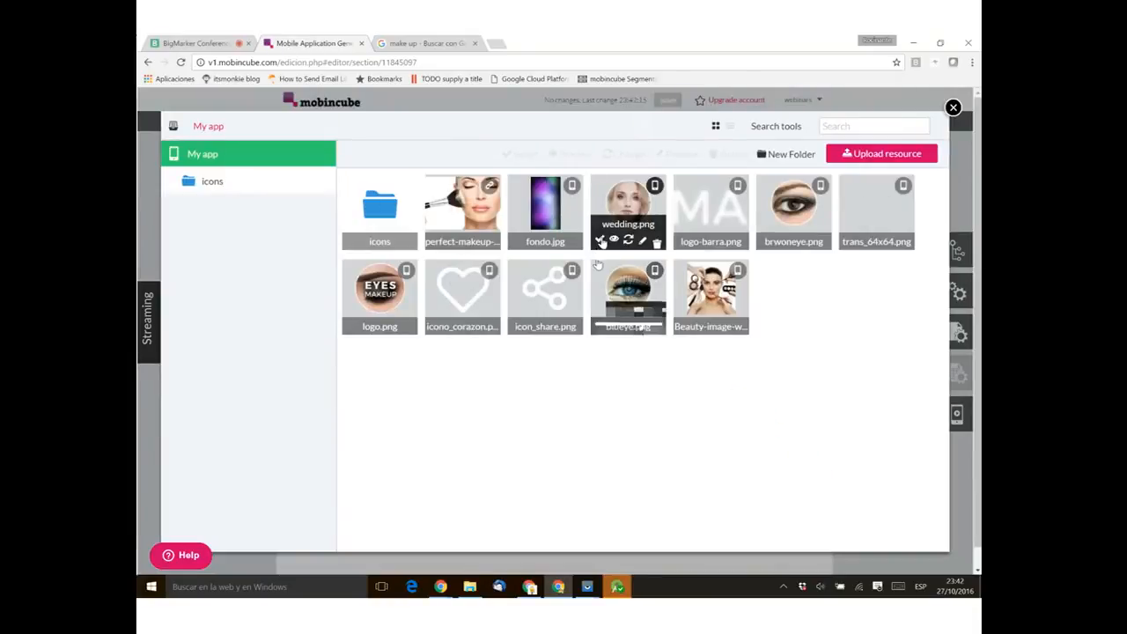
pyautogui.click(595, 241)
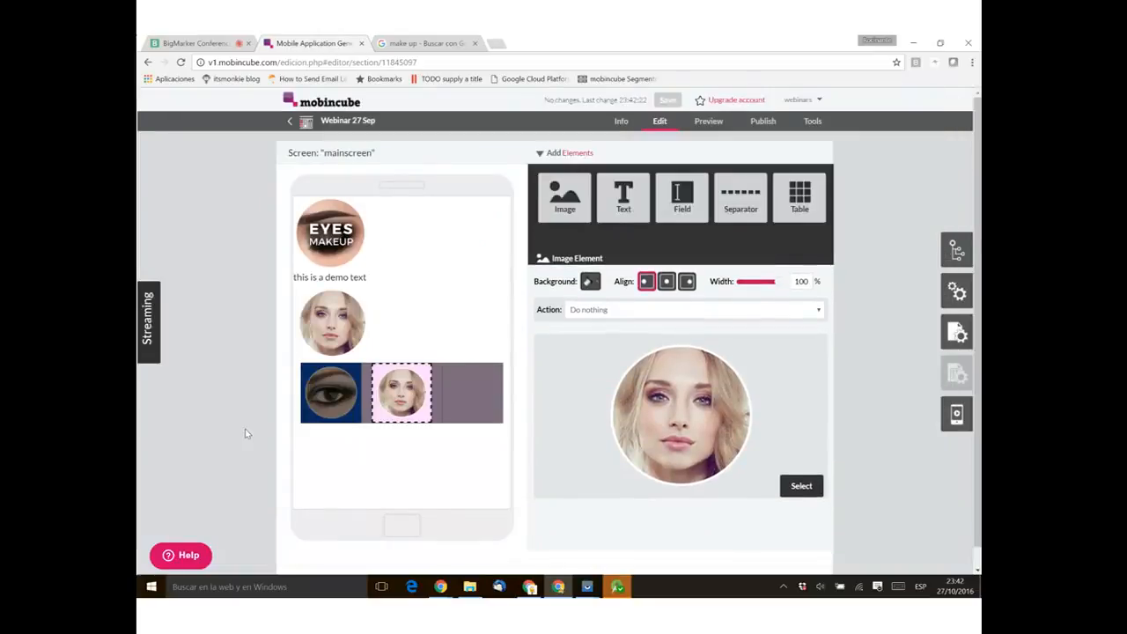
# Step: Add an image element inside the table's last 30% cell and assign logo.png to it
pyautogui.click(564, 201)
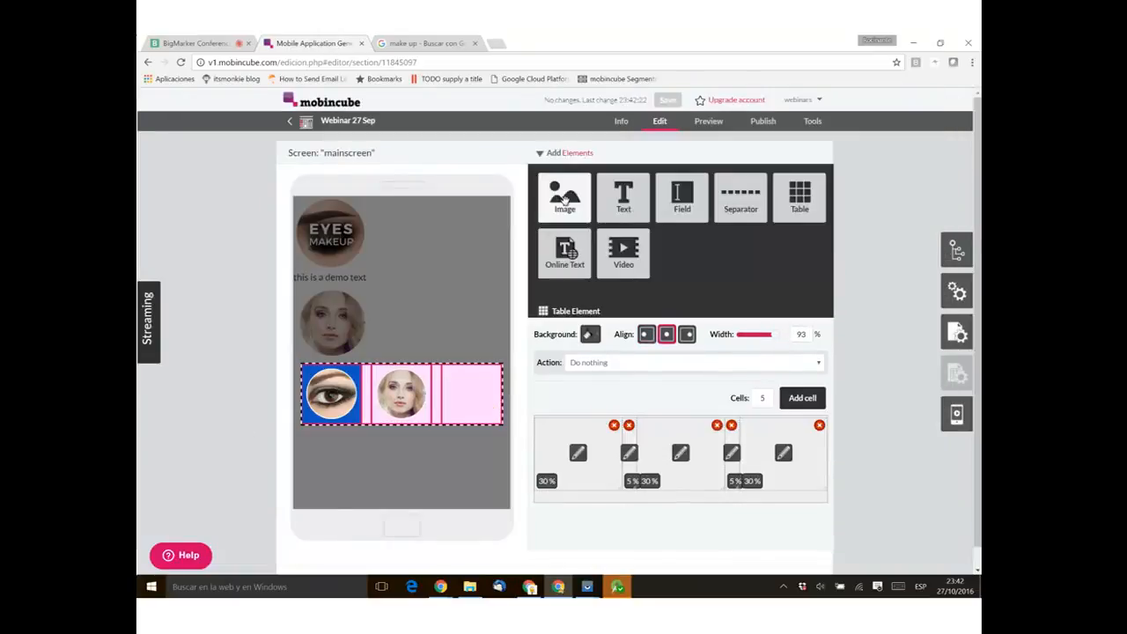
pyautogui.moveTo(564, 201); pyautogui.dragTo(466, 385)
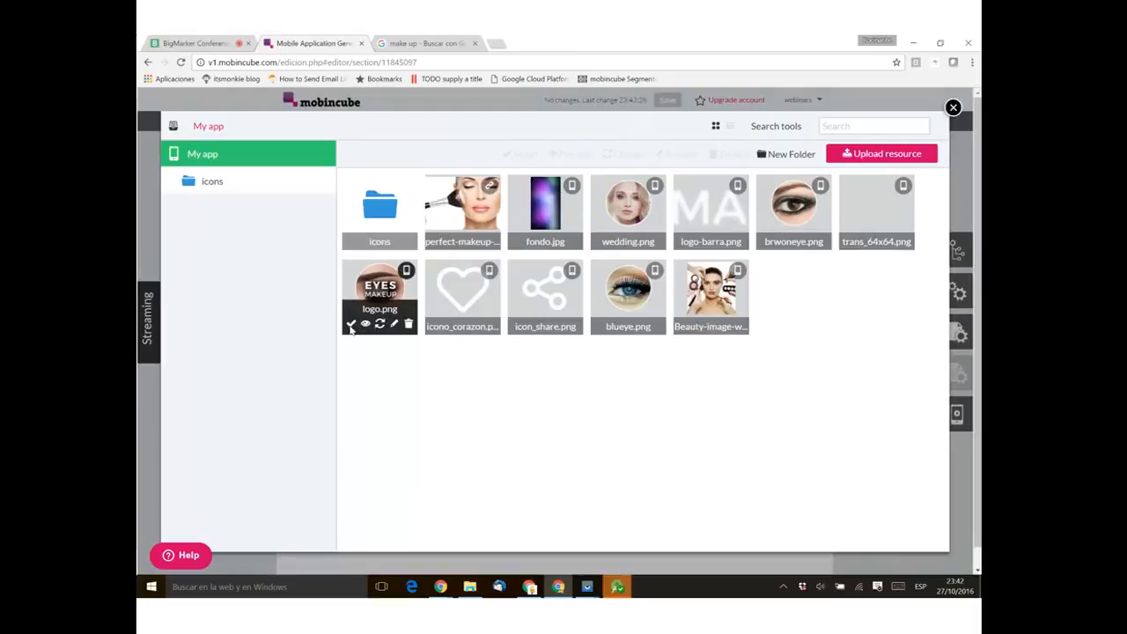
pyautogui.click(352, 324)
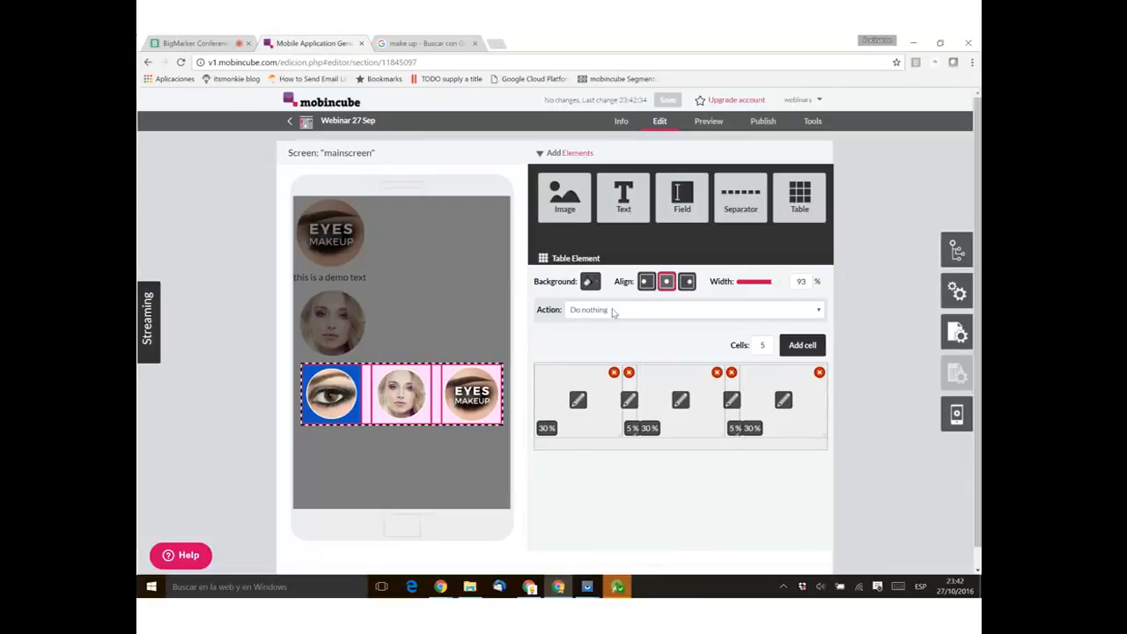
# Step: Set the backgrounds of the table and its first cell to None (transparent), and deselect the table
pyautogui.click(591, 281)
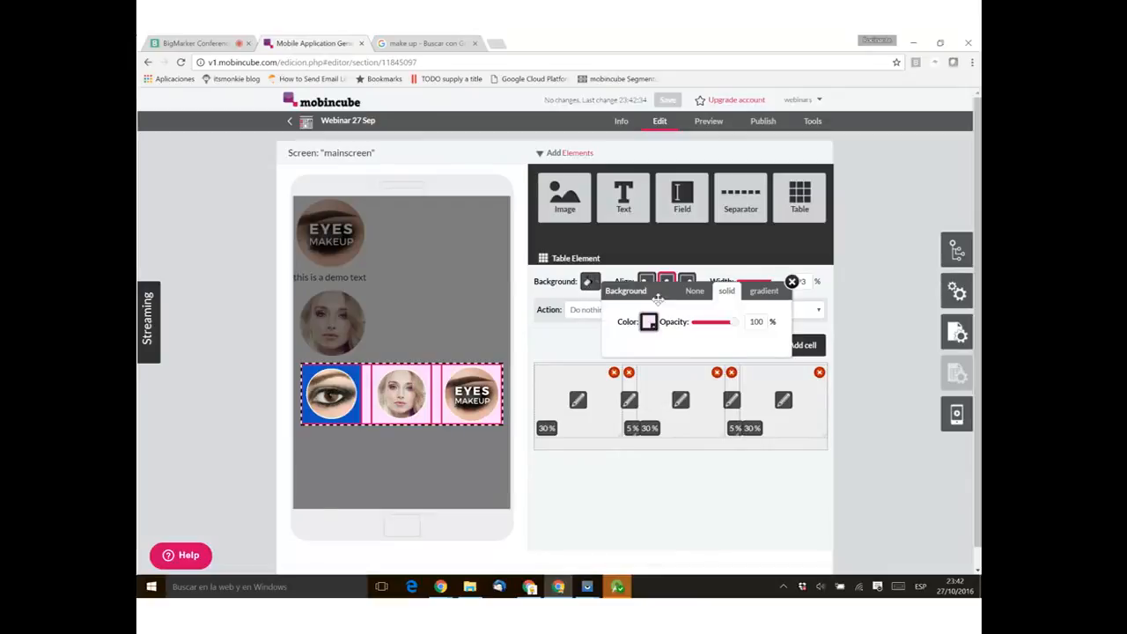
pyautogui.click(696, 291)
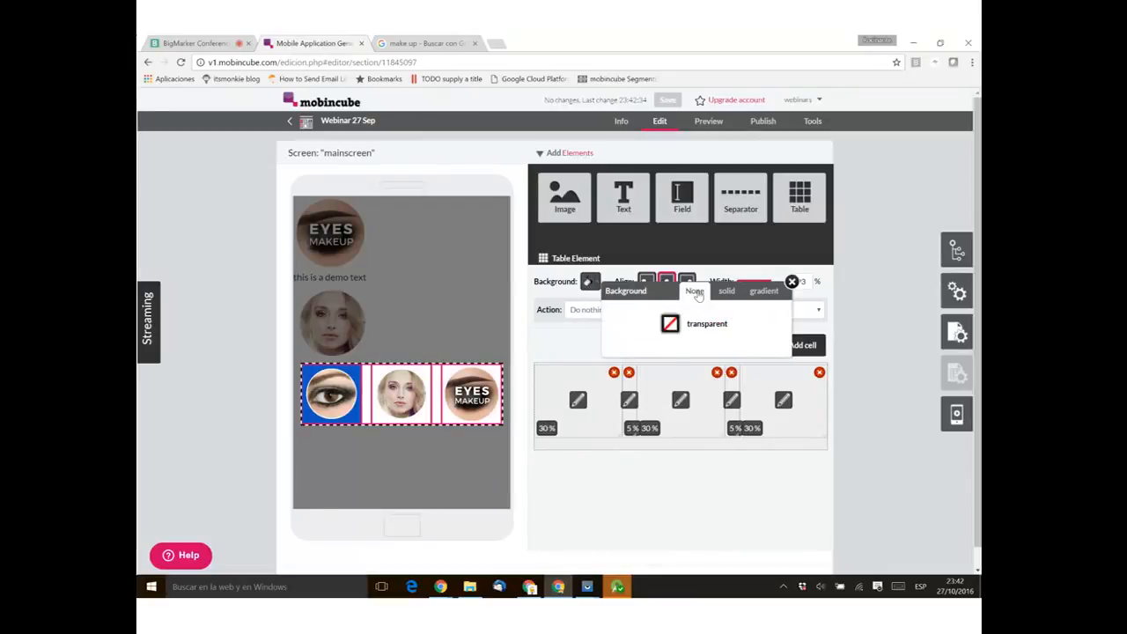
pyautogui.click(791, 282)
pyautogui.click(581, 410)
pyautogui.click(591, 496)
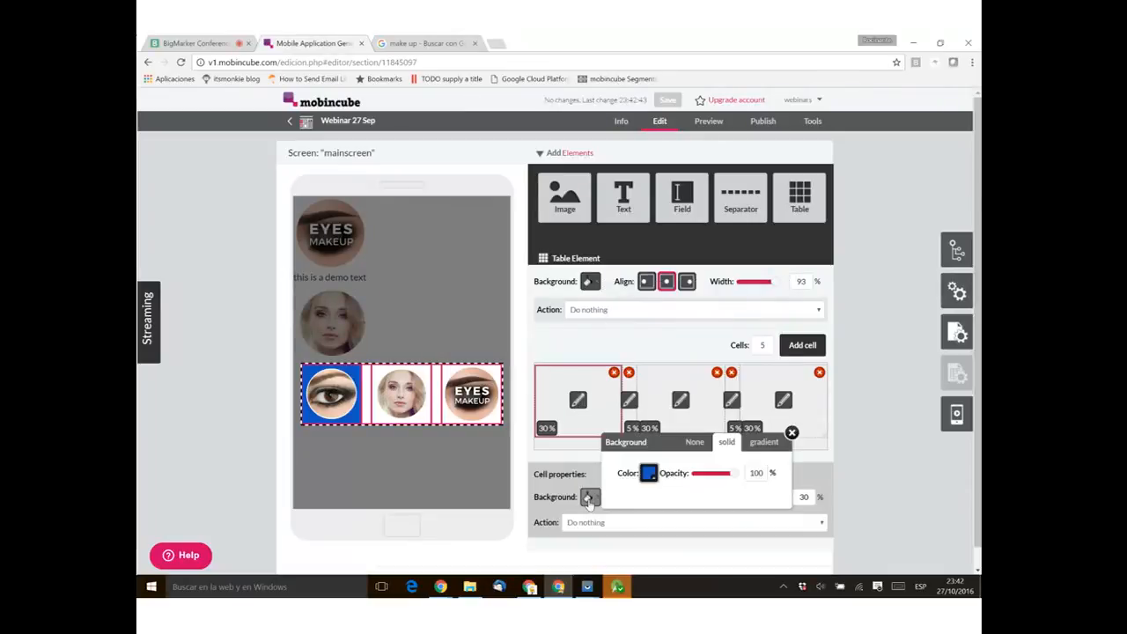
pyautogui.click(698, 447)
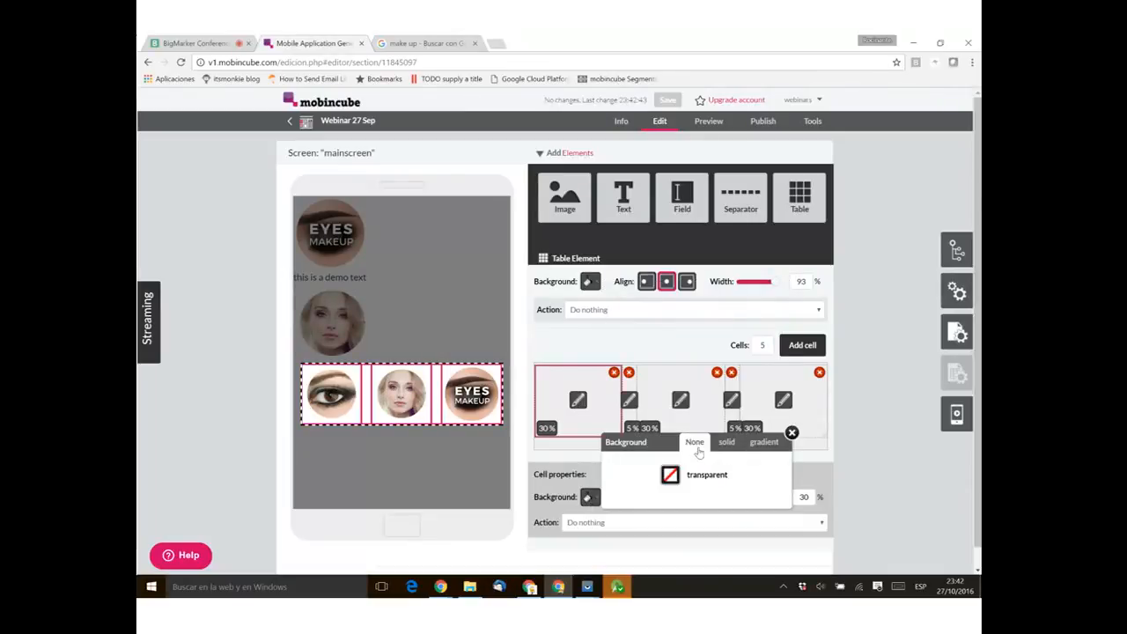
pyautogui.click(792, 432)
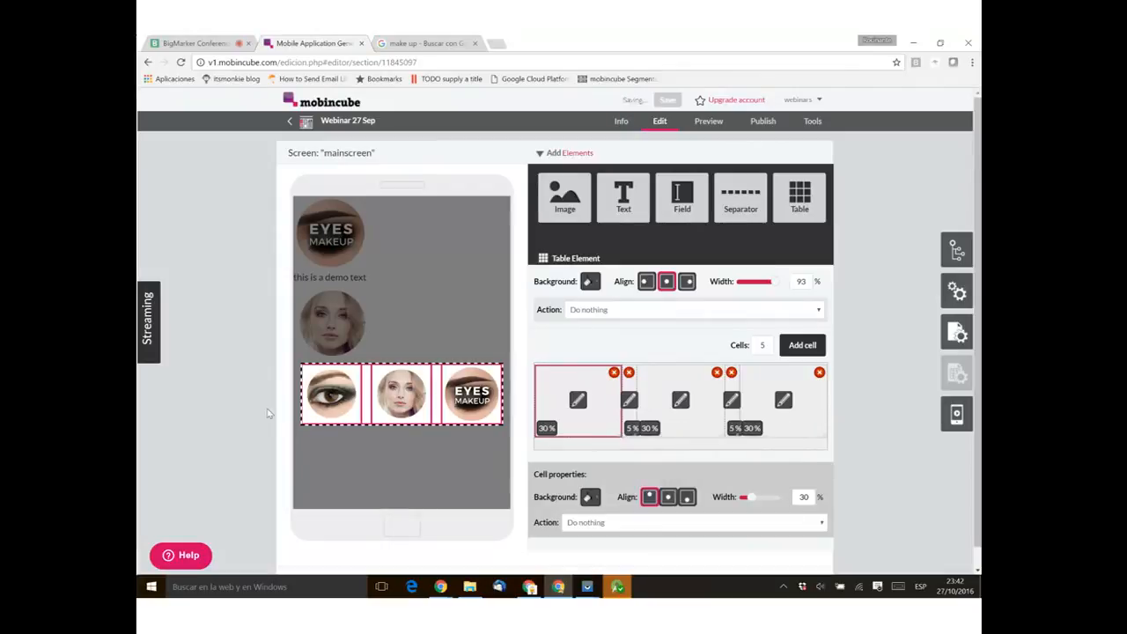
pyautogui.click(236, 420)
# Step: Delete the standalone portrait image, the demo text and the EYES MAKEUP image above the table
pyautogui.click(364, 292)
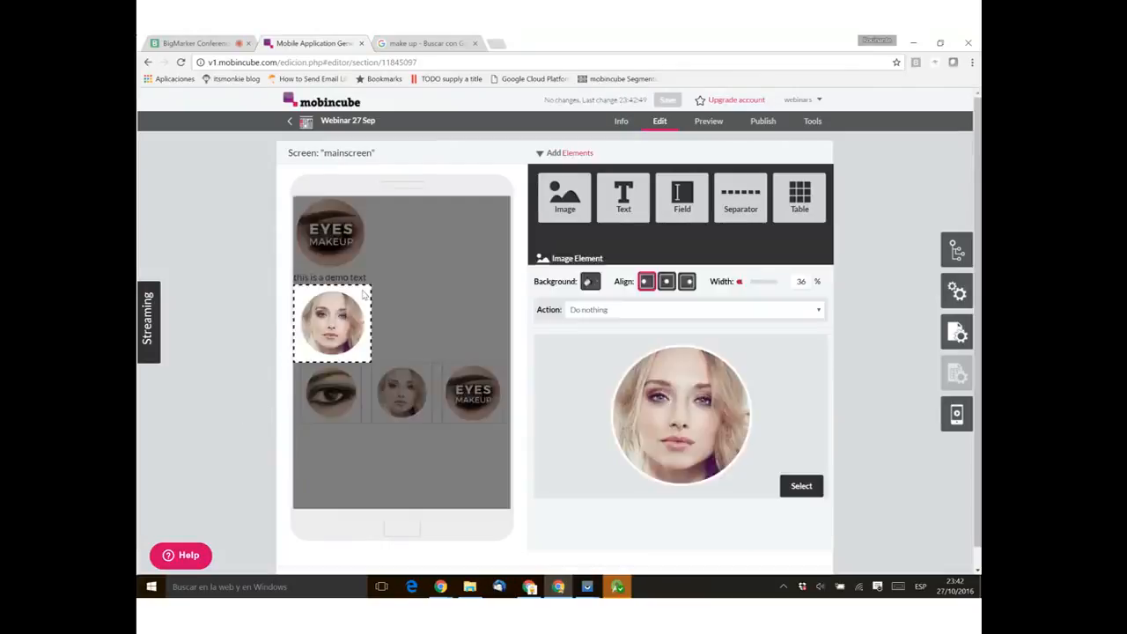
pyautogui.click(568, 358)
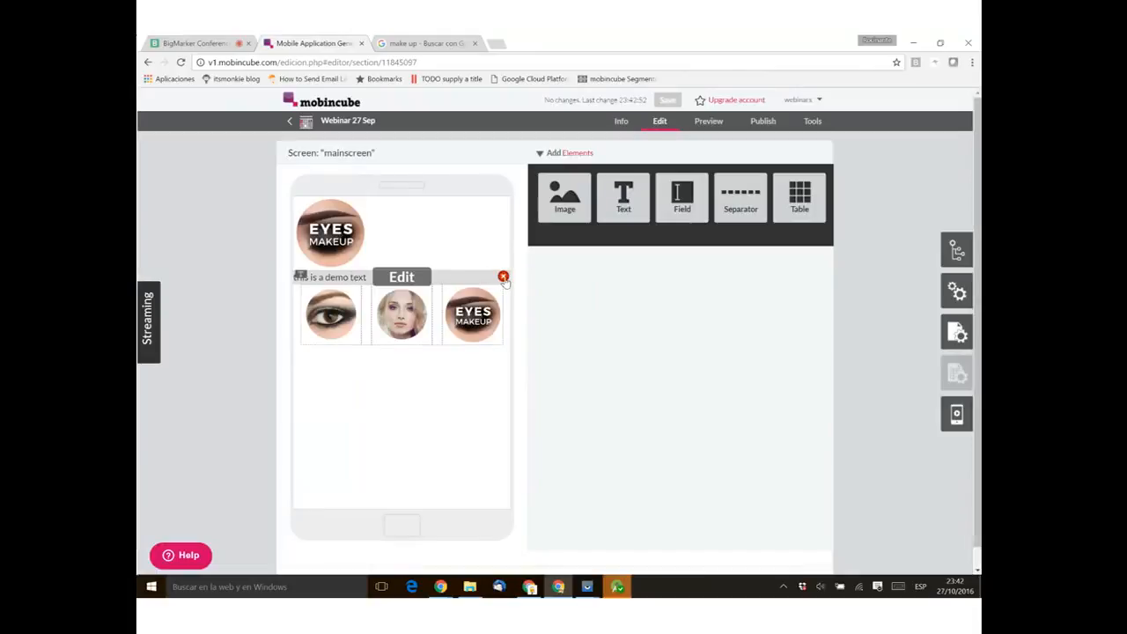
pyautogui.click(503, 277)
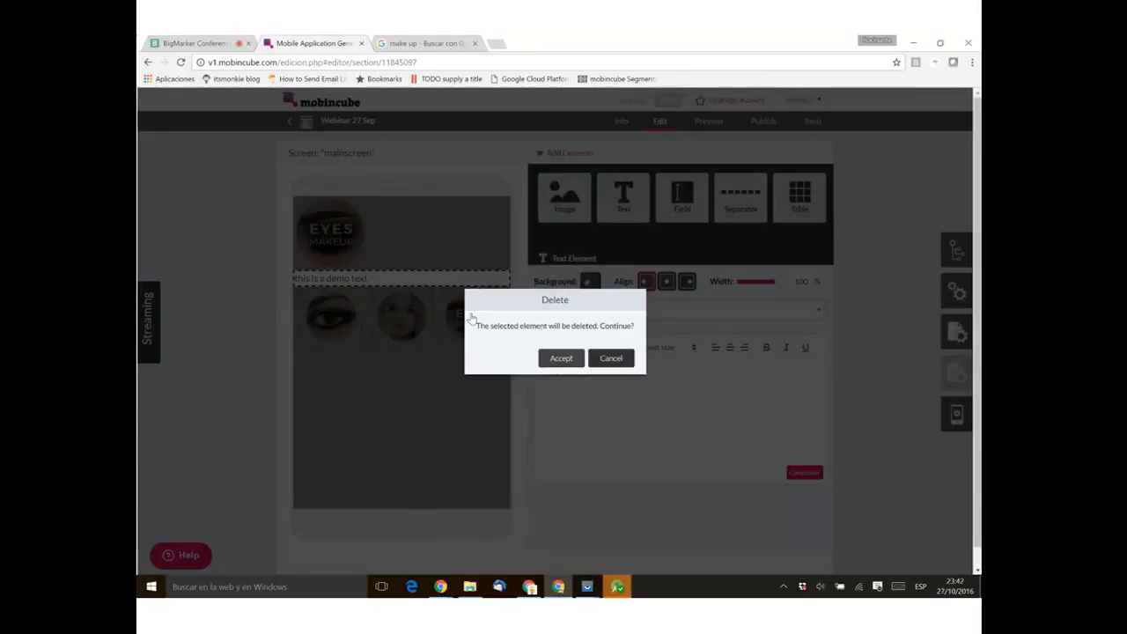
pyautogui.click(571, 358)
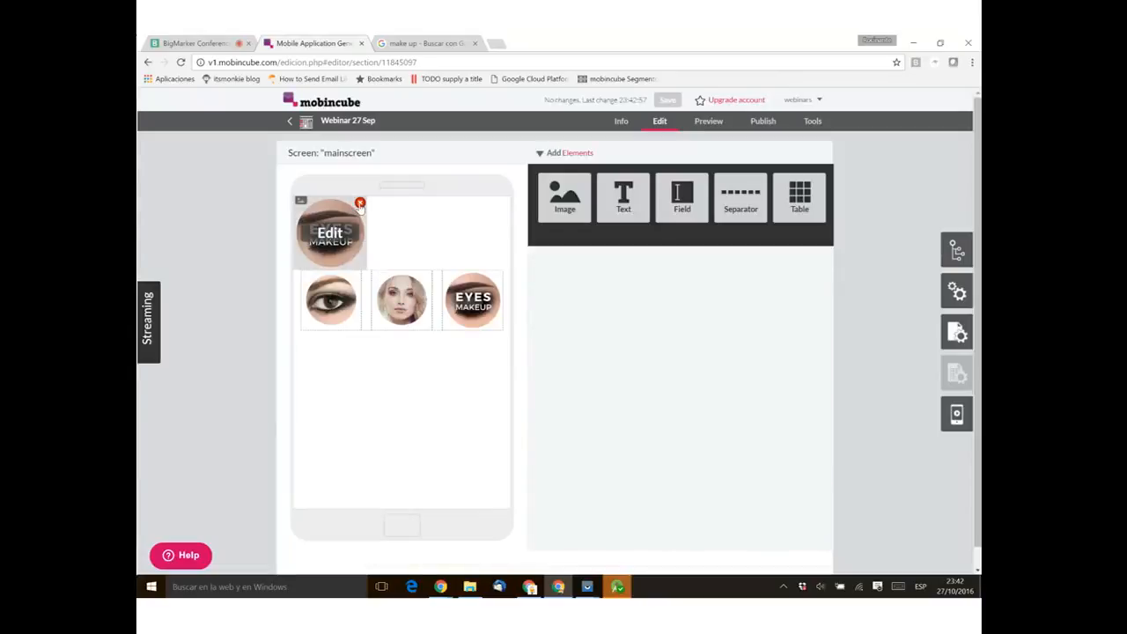
pyautogui.click(360, 204)
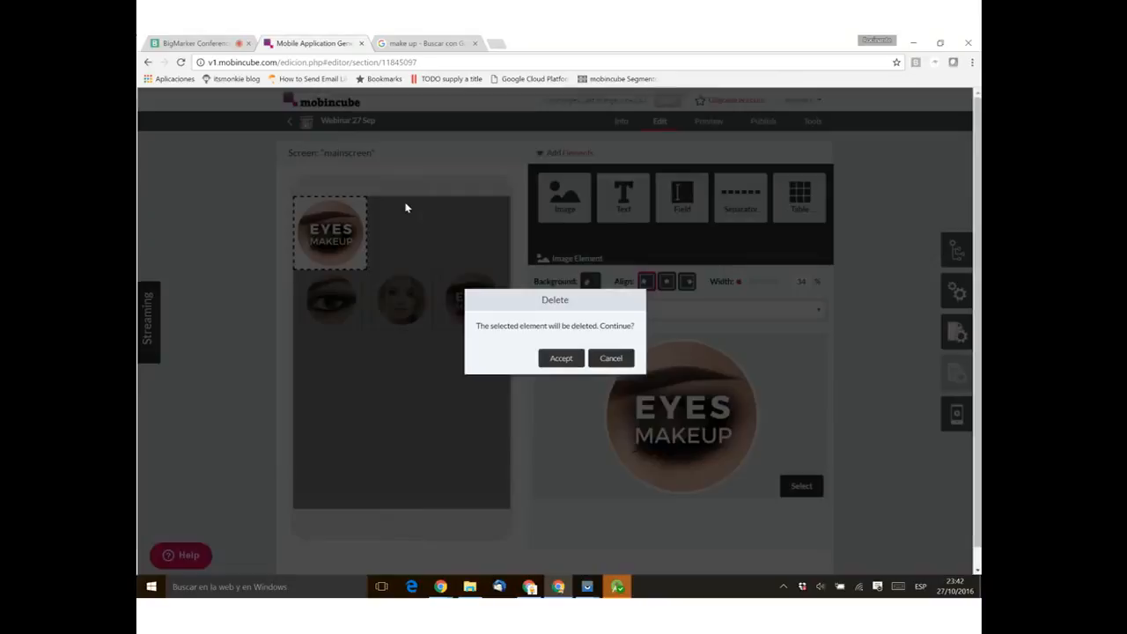
pyautogui.click(559, 365)
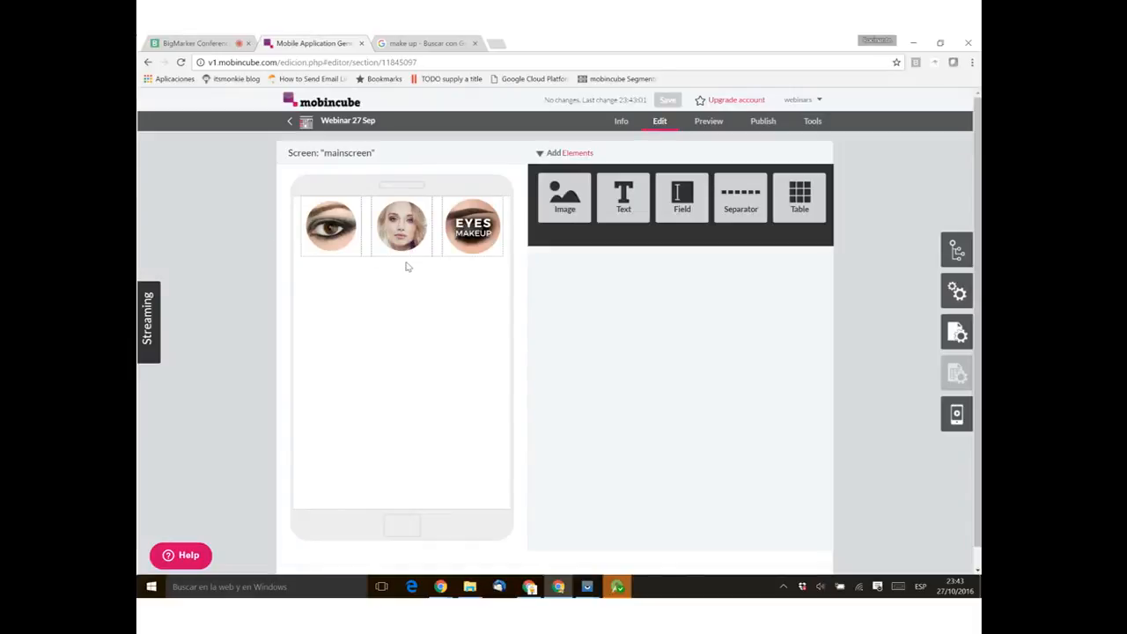
pyautogui.moveTo(435, 225)
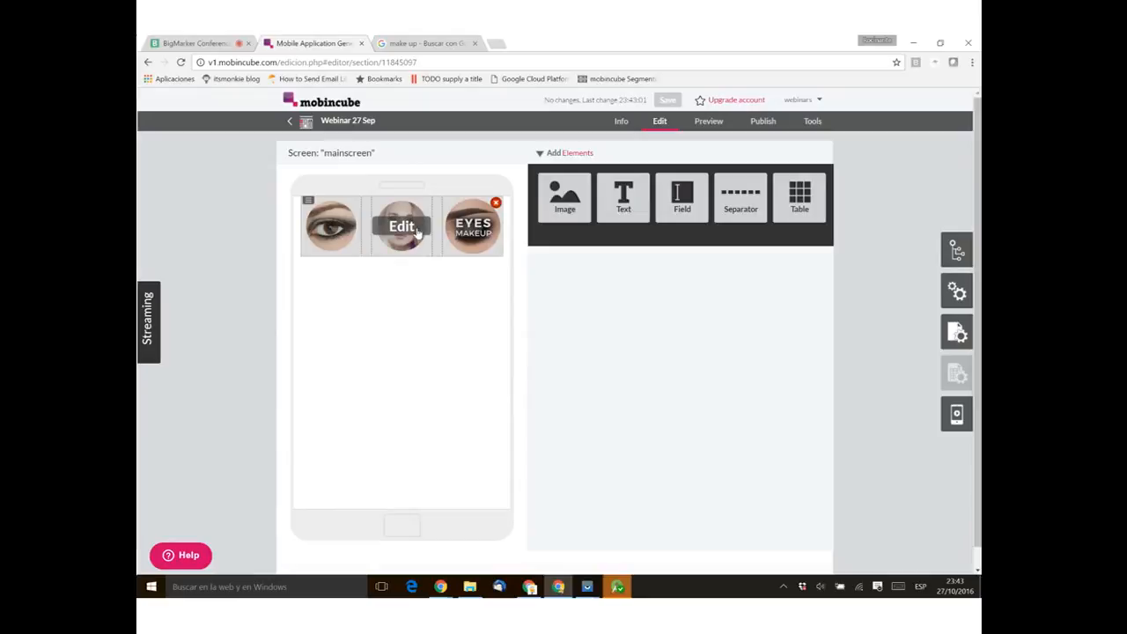
# Step: Set the action of the eye image in the table's first cell to Go to screen
pyautogui.click(419, 231)
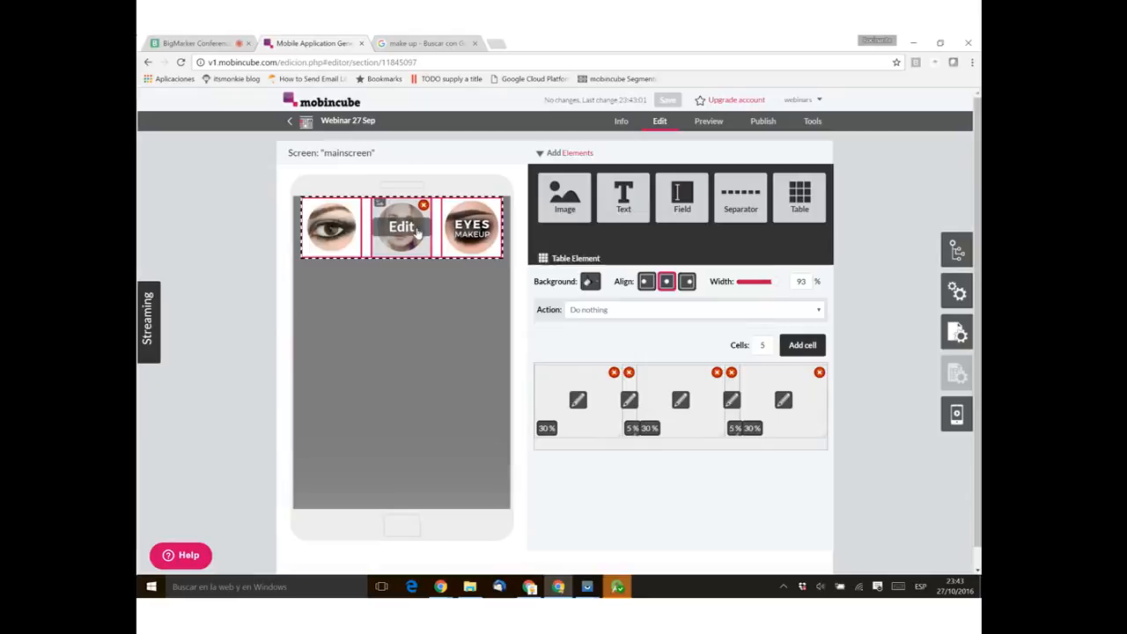
pyautogui.click(326, 231)
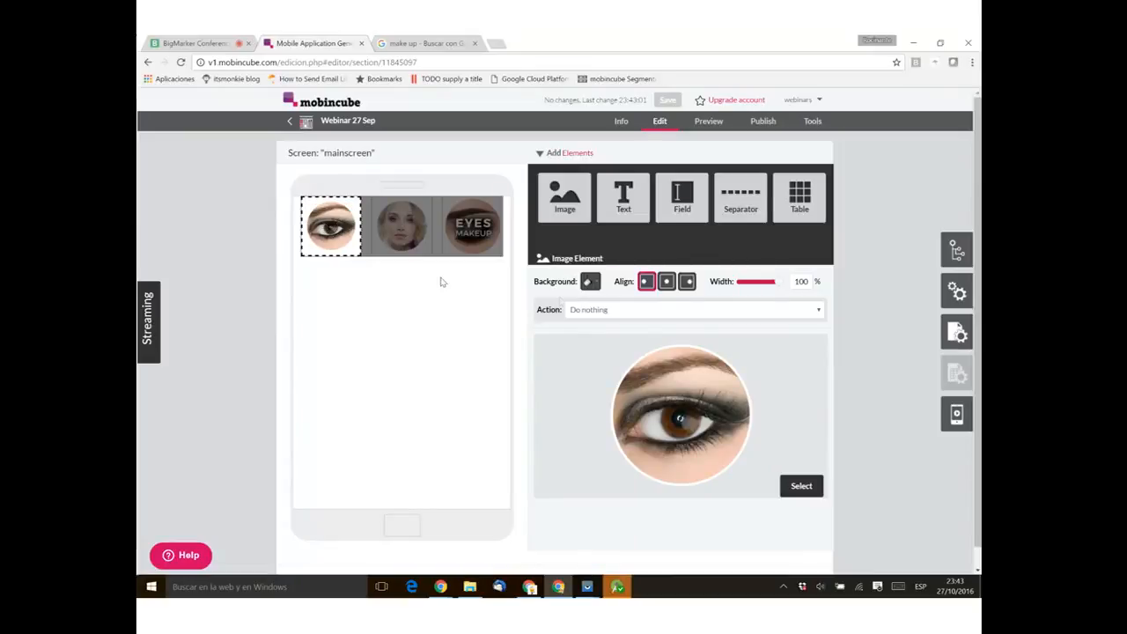
pyautogui.click(602, 313)
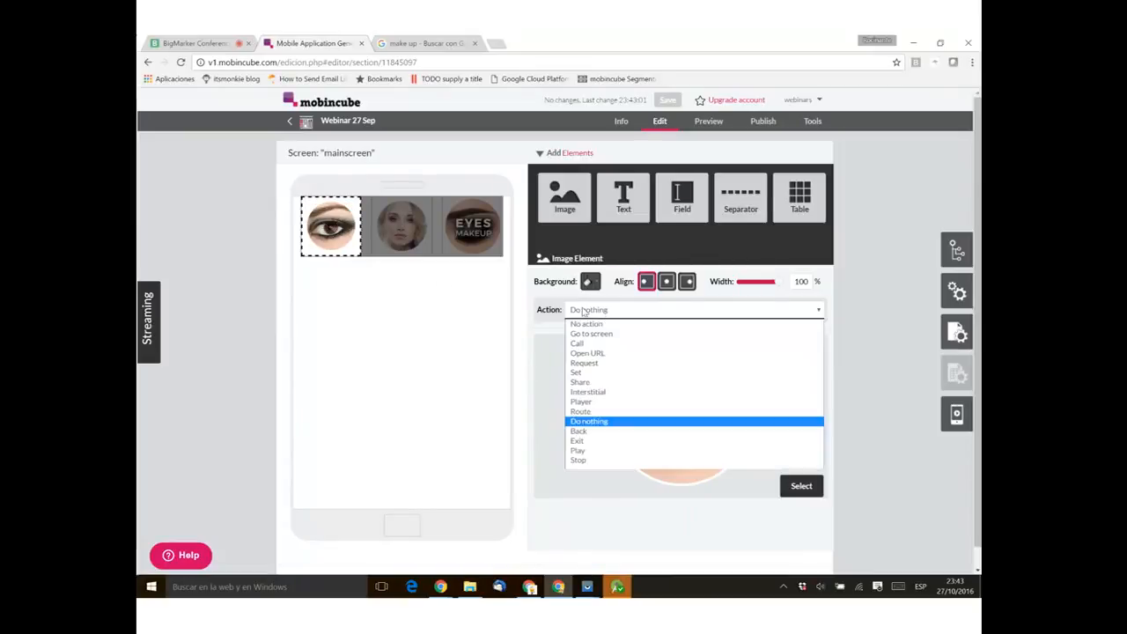
pyautogui.click(621, 317)
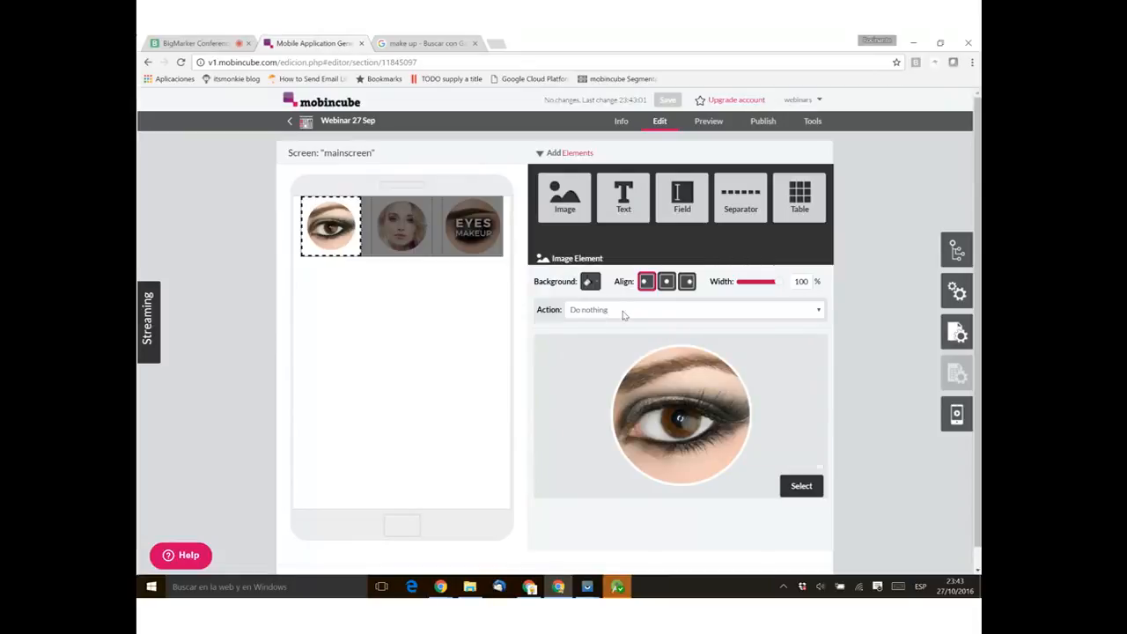
pyautogui.click(623, 314)
pyautogui.click(598, 335)
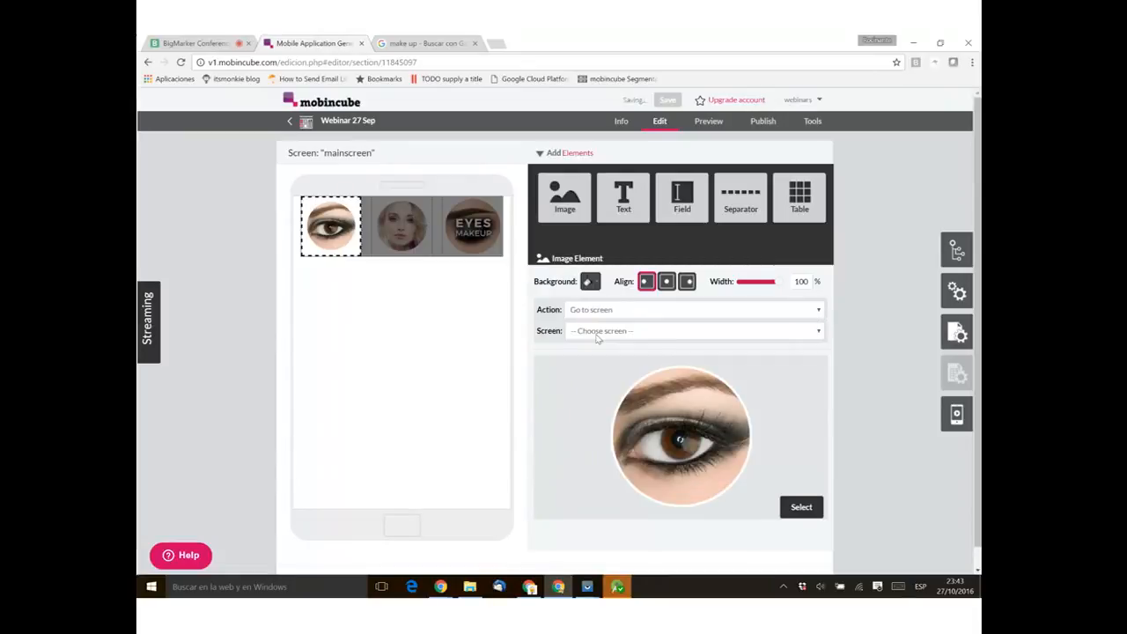
pyautogui.click(644, 339)
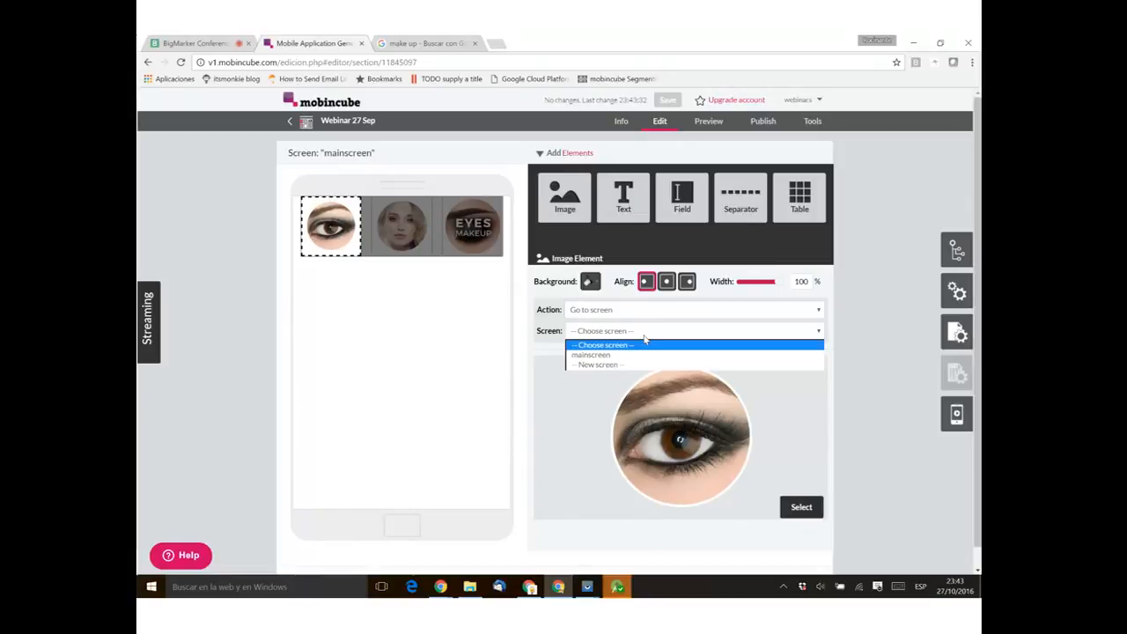
pyautogui.click(644, 338)
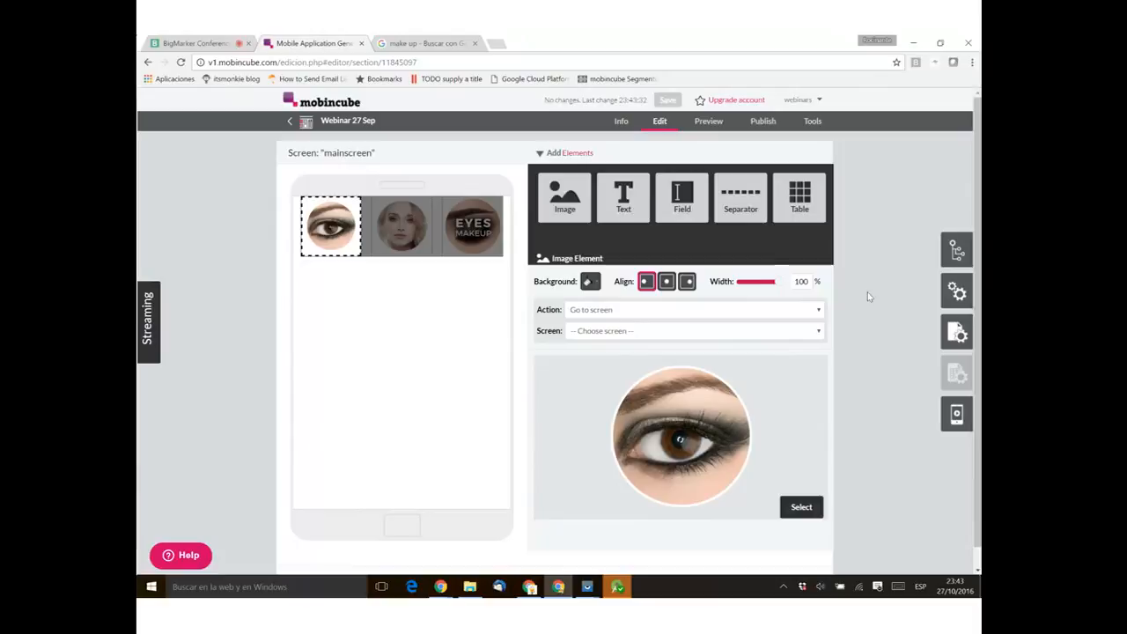
# Step: Add a new screen named "information" to the app's screen tree
pyautogui.click(957, 251)
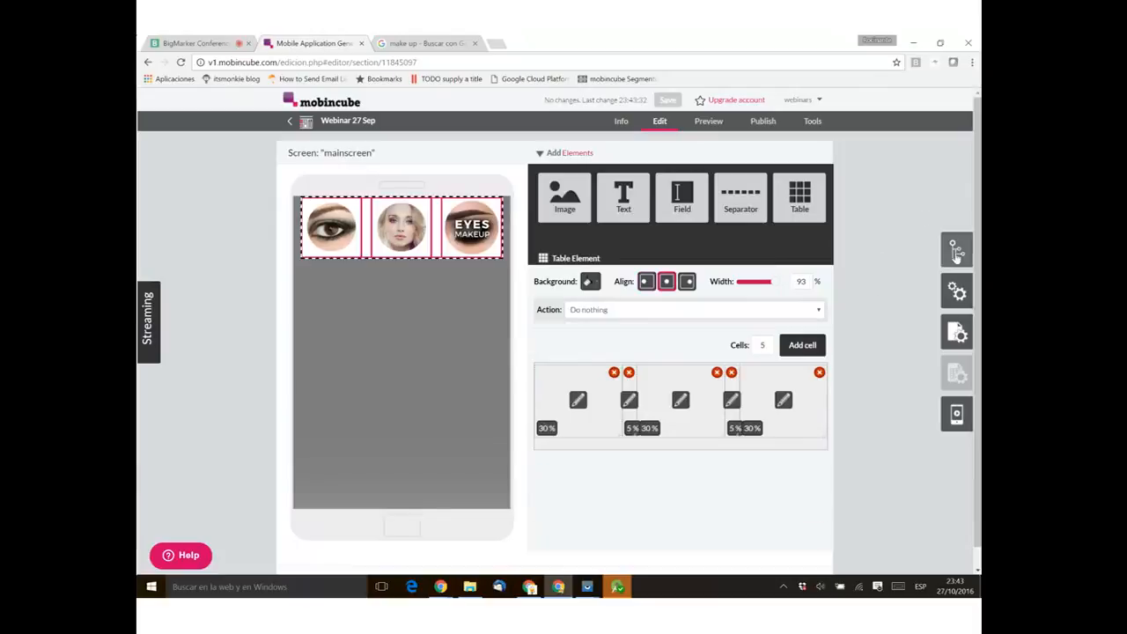
pyautogui.click(957, 253)
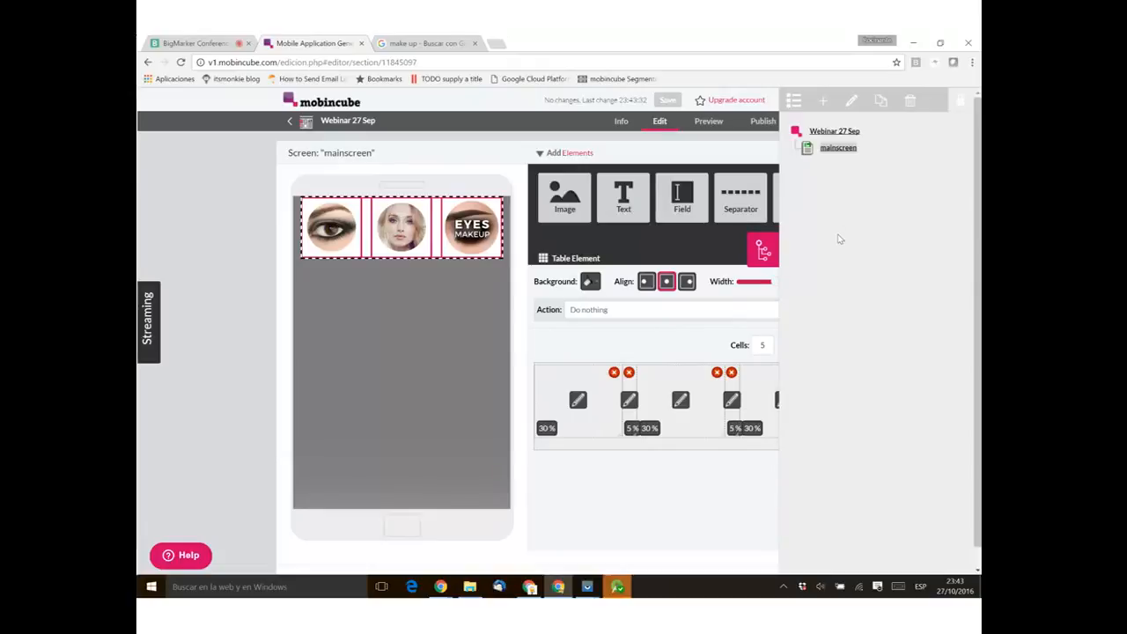
pyautogui.click(821, 102)
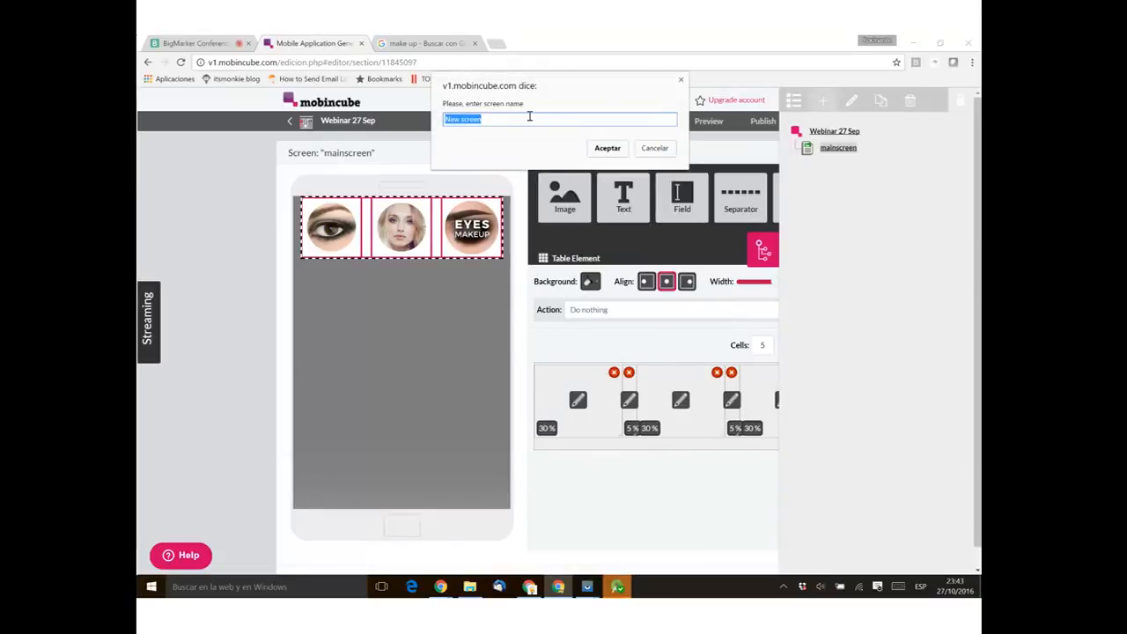
pyautogui.press('BackSpace')
pyautogui.click(608, 148)
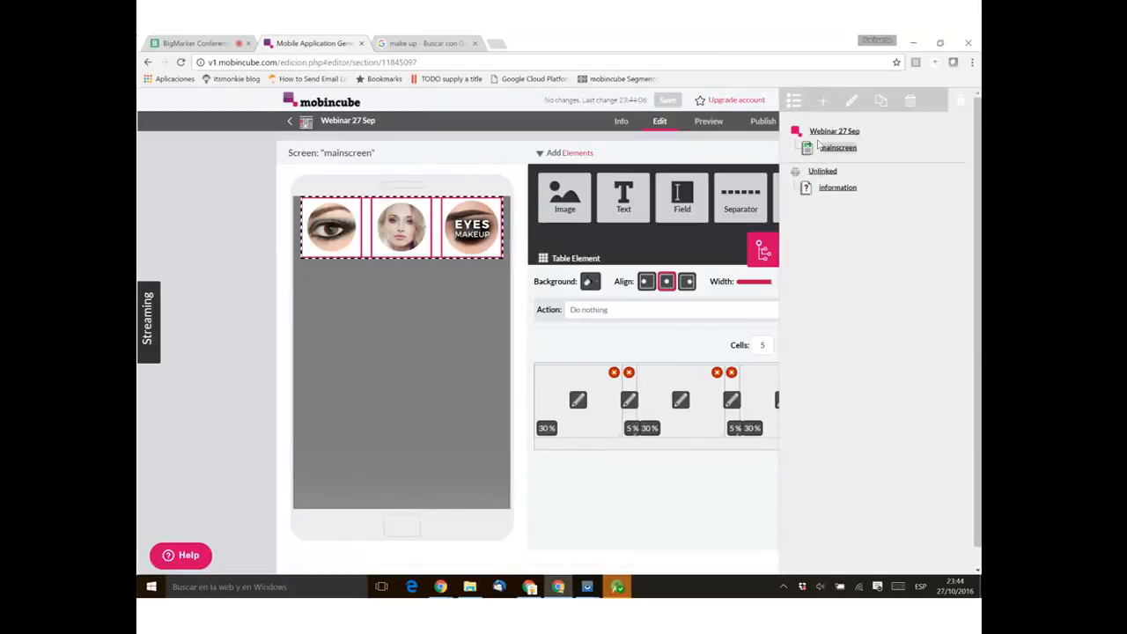
# Step: Show the app's screens as a list and add a new screen named "reservations"
pyautogui.click(794, 100)
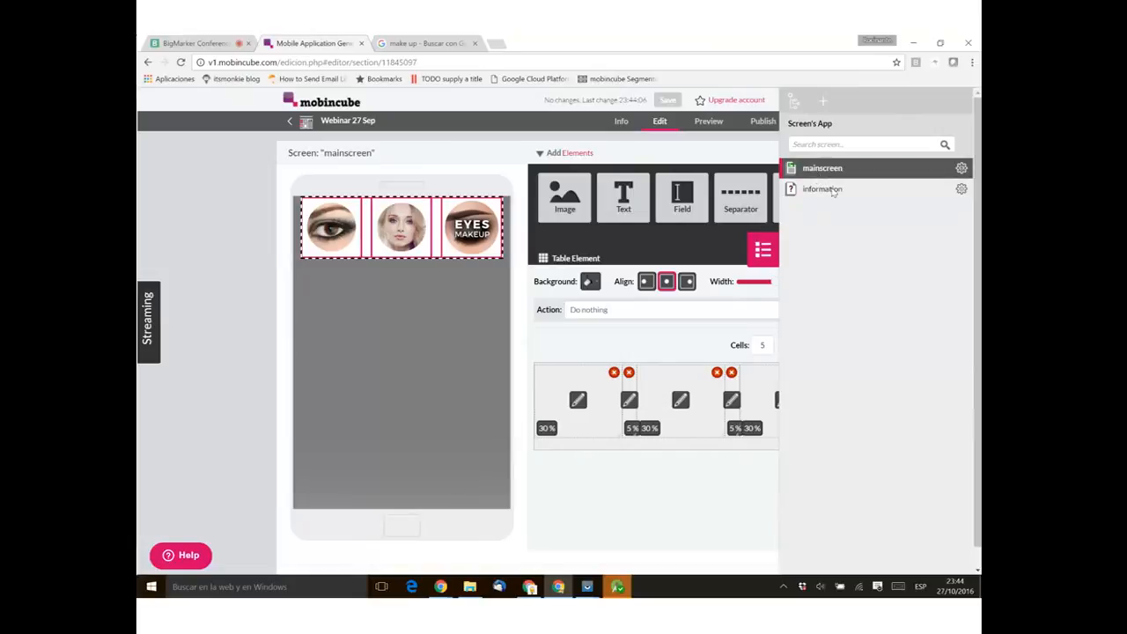
pyautogui.click(823, 101)
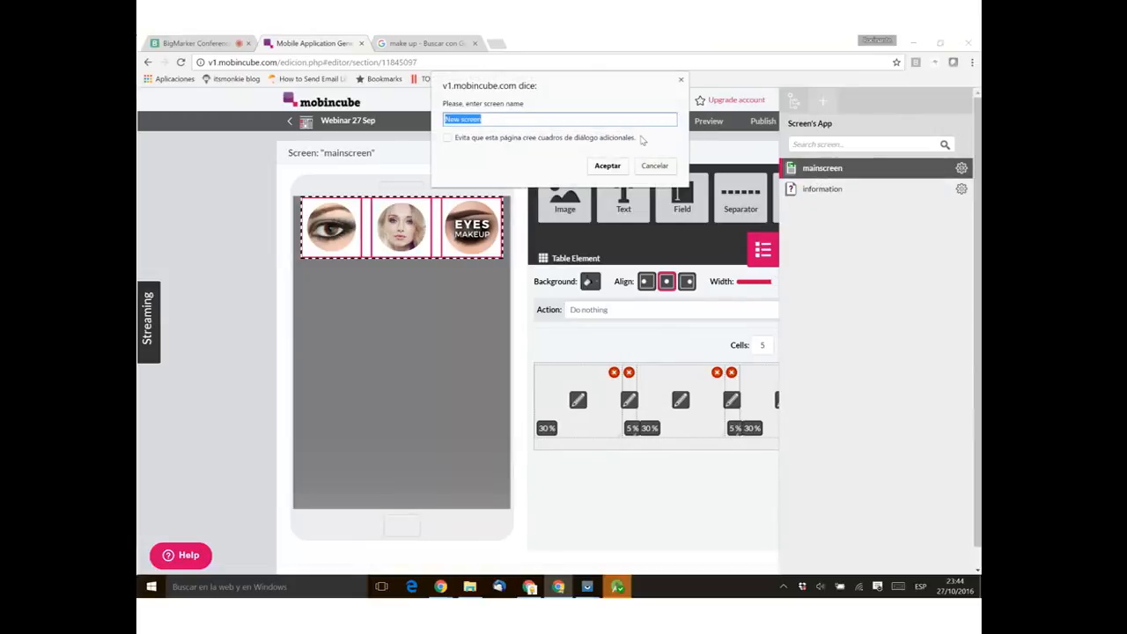
pyautogui.write('reservations')
pyautogui.press('Return')
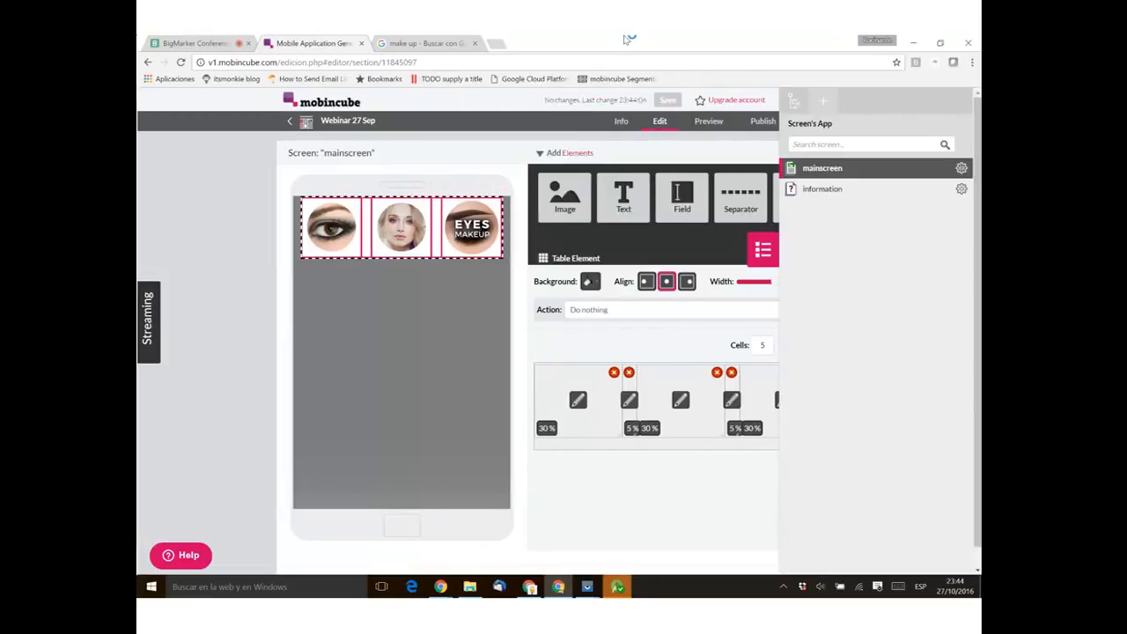
# Step: Add another new screen named "contact us" to the app
pyautogui.click(823, 100)
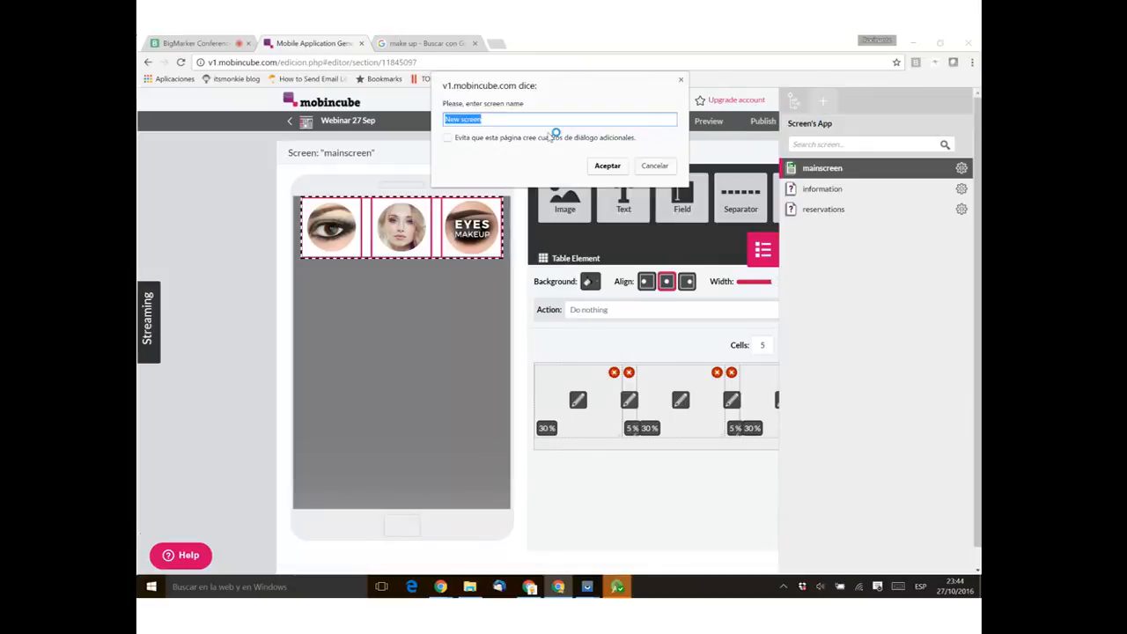
pyautogui.write('contact us')
pyautogui.click(608, 165)
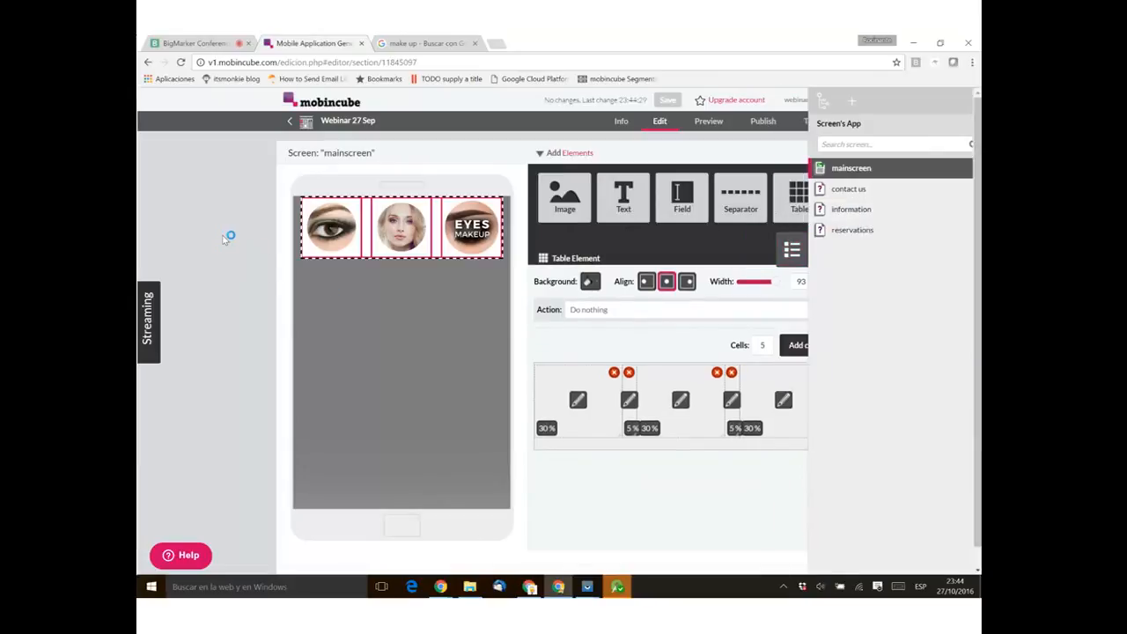
# Step: Link the eye image in the table's first cell to the information screen
pyautogui.click(331, 240)
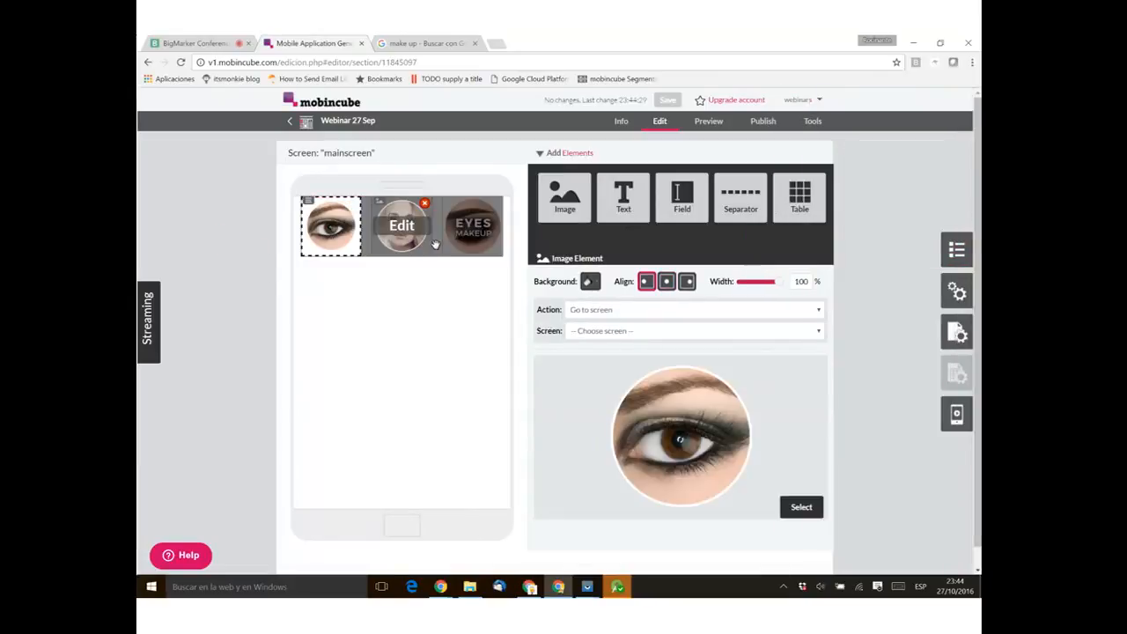
pyautogui.click(614, 333)
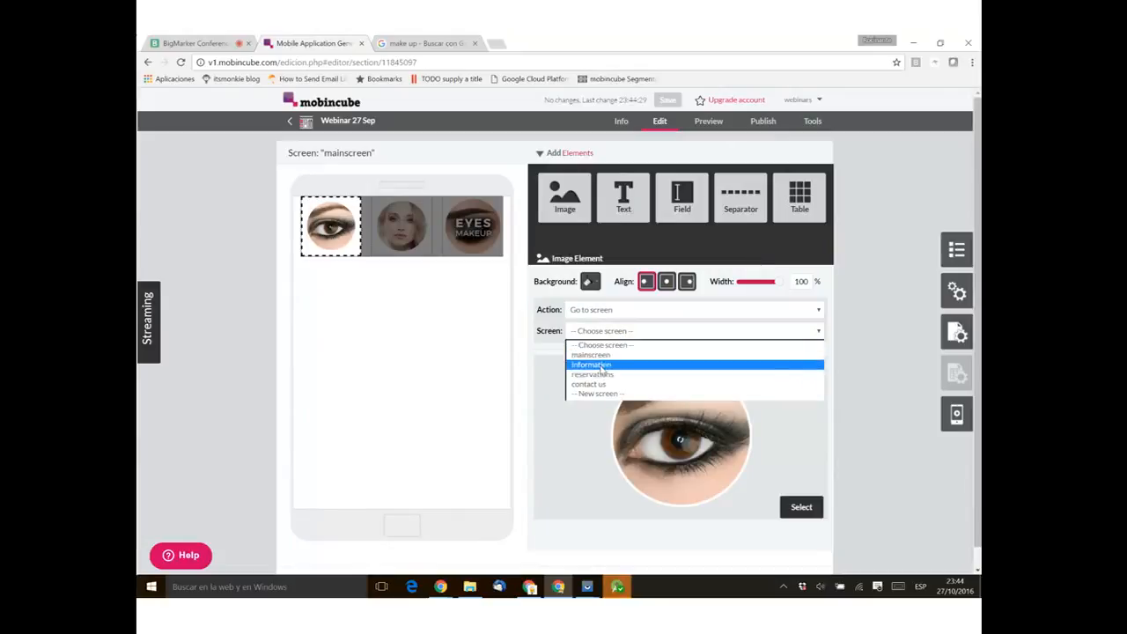
pyautogui.click(601, 366)
# Step: Make the woman's face image in the middle cell go to the reservations screen
pyautogui.moveTo(401, 230)
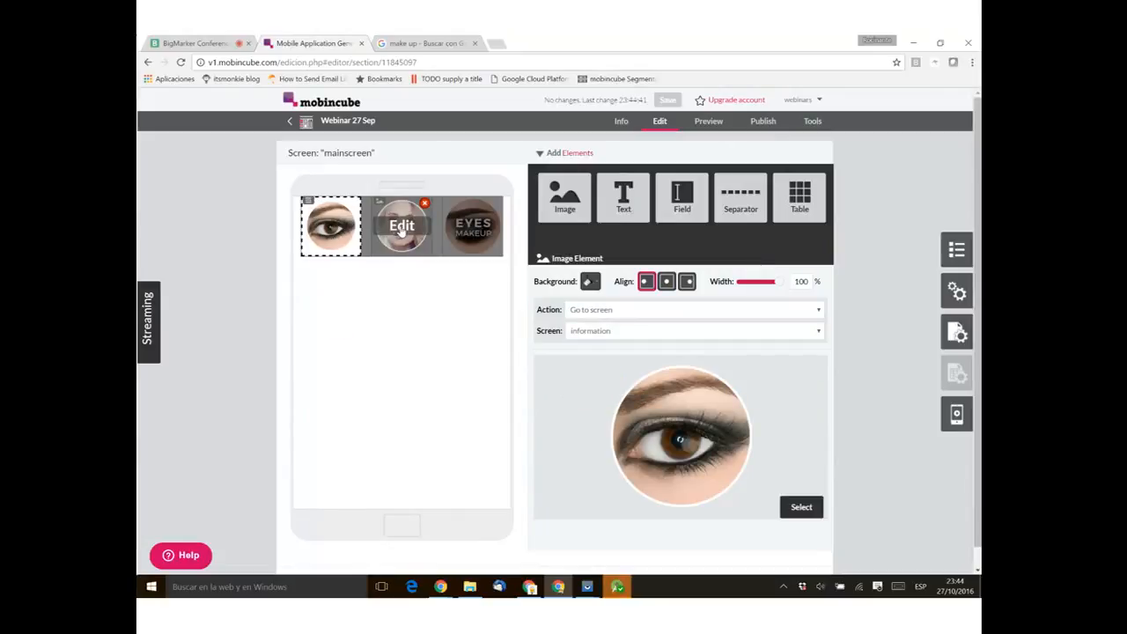
pyautogui.click(401, 229)
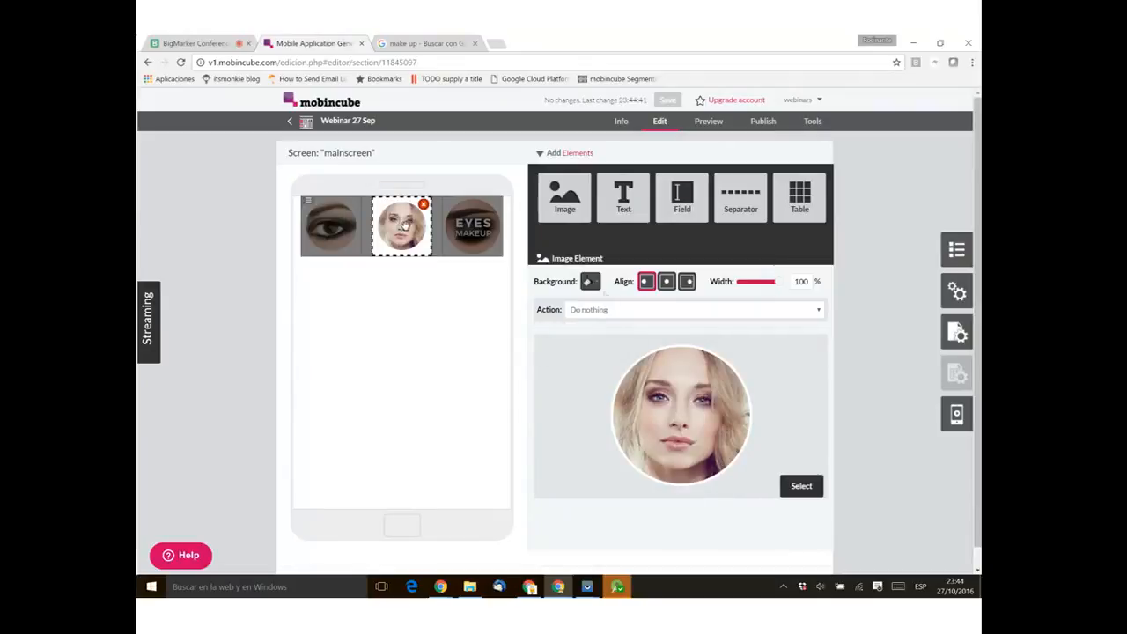
pyautogui.click(610, 310)
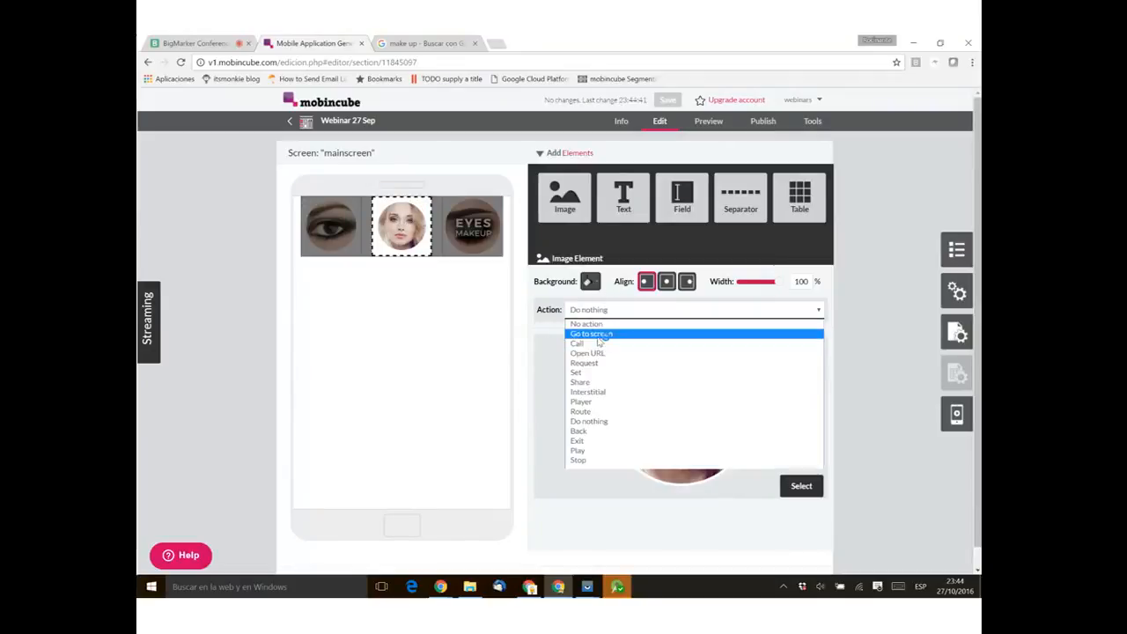
pyautogui.click(605, 332)
pyautogui.click(648, 331)
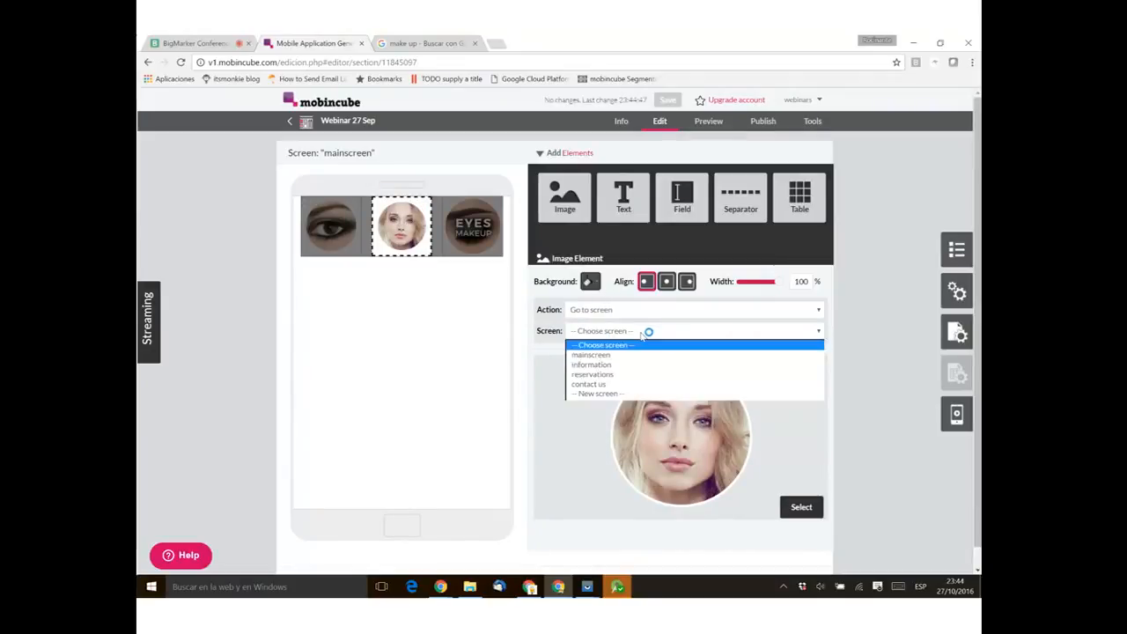
pyautogui.click(598, 375)
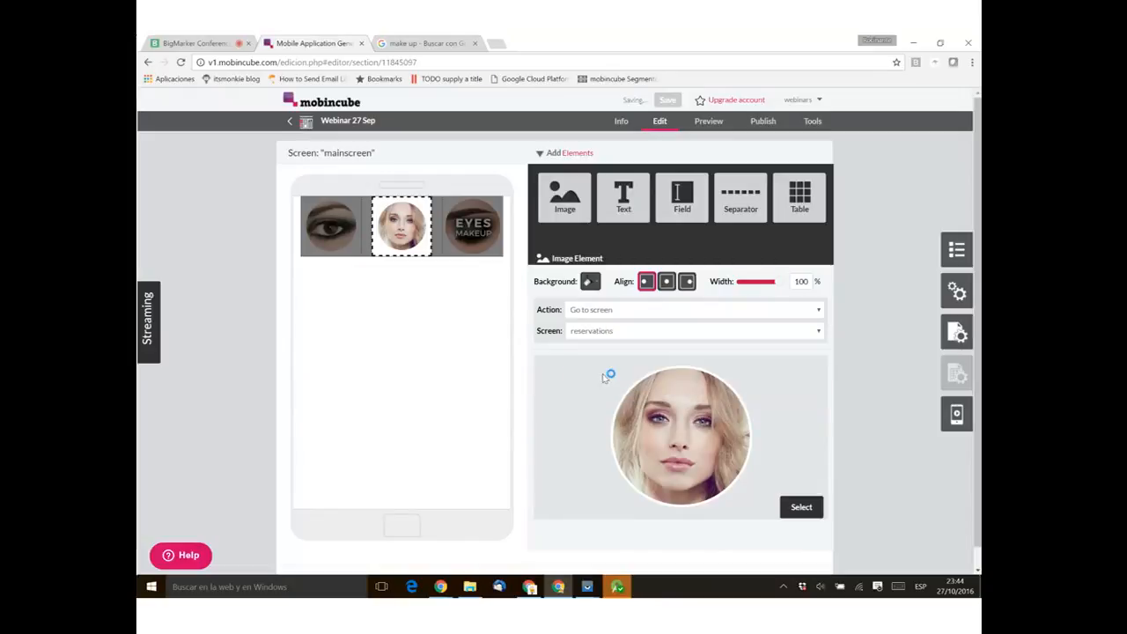
# Step: Make the EYES MAKEUP image in the last cell go to the contact us screen
pyautogui.click(468, 237)
pyautogui.click(627, 312)
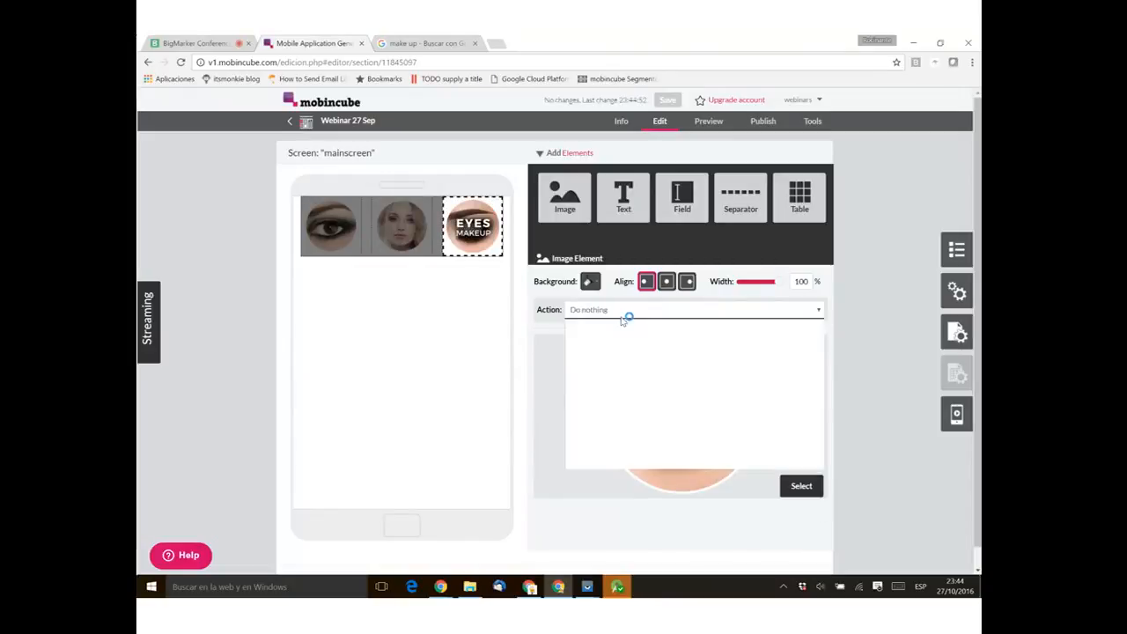
pyautogui.click(621, 335)
pyautogui.click(626, 332)
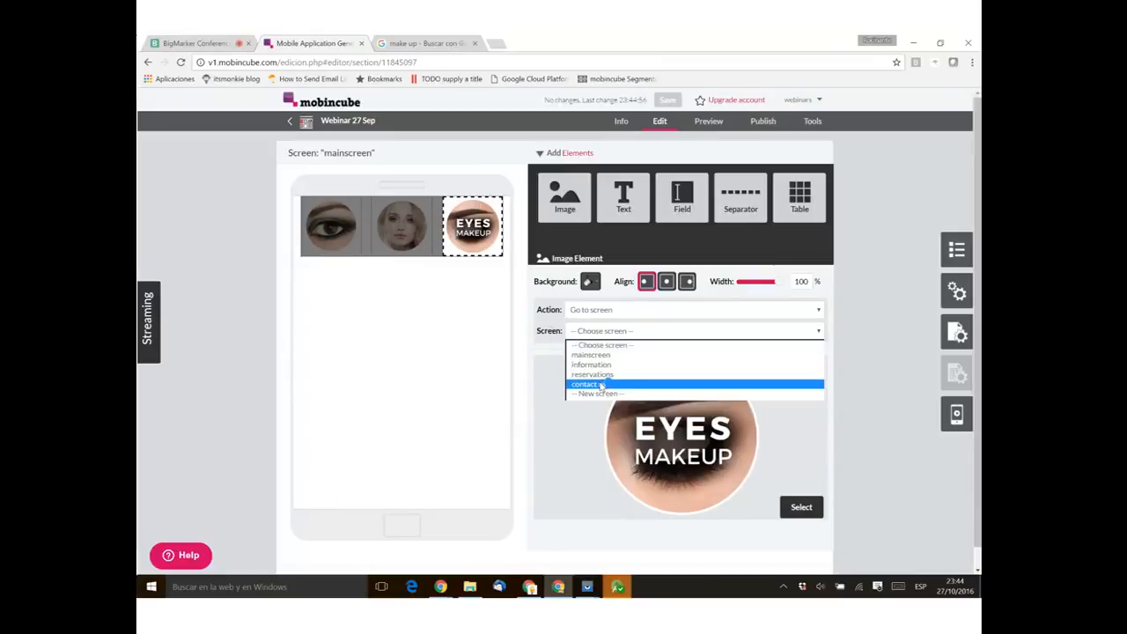
pyautogui.click(599, 384)
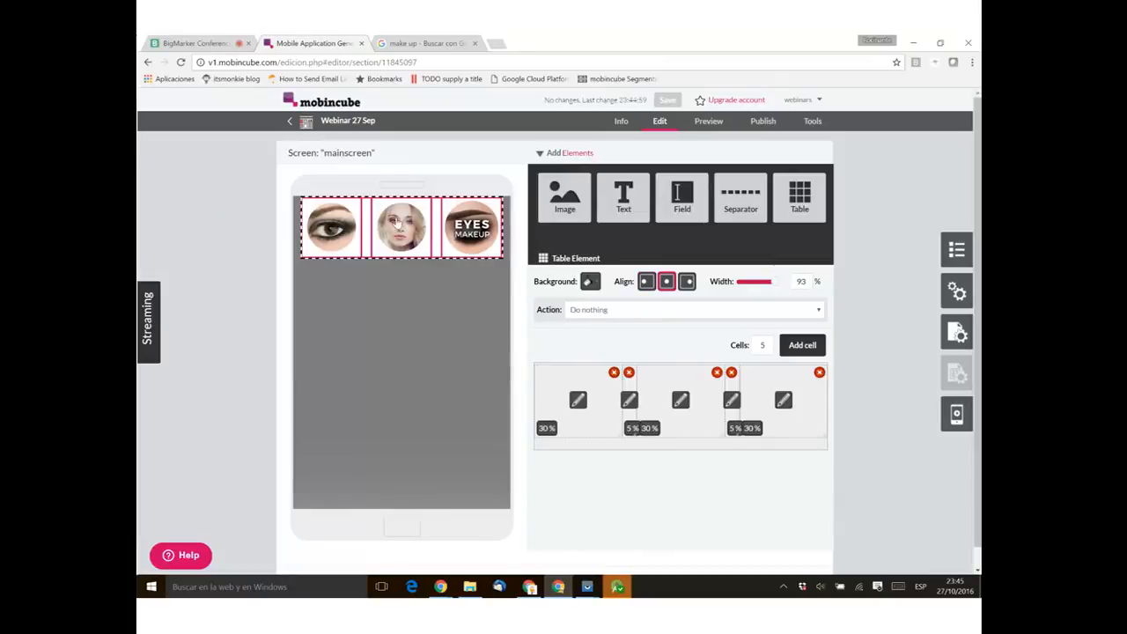
# Step: Review the app's list of screens and switch it back to the tree view
pyautogui.click(959, 249)
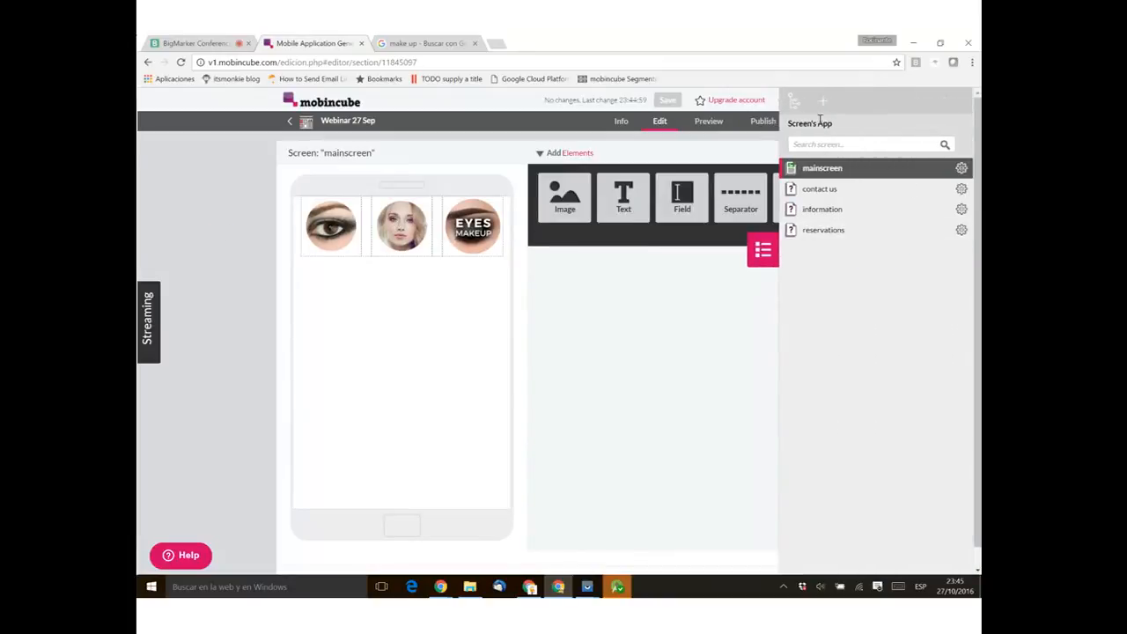
pyautogui.click(795, 103)
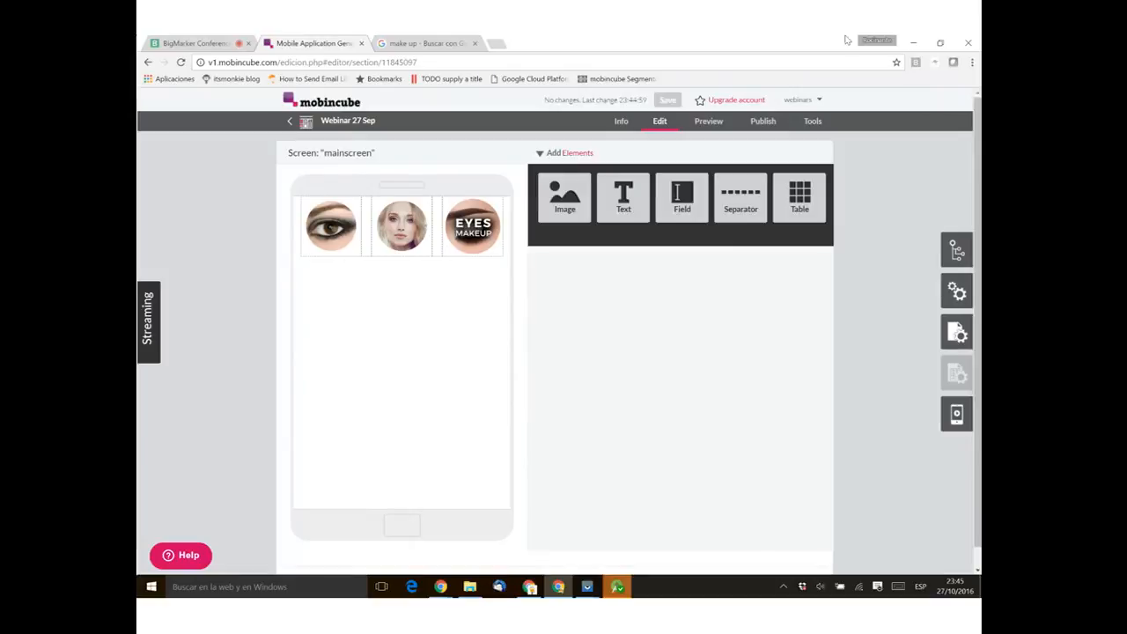
# Step: Switch to the BigMarker conference to read the attendee chat, and return to the Mobincube editor
pyautogui.moveTo(443, 239)
pyautogui.click(202, 42)
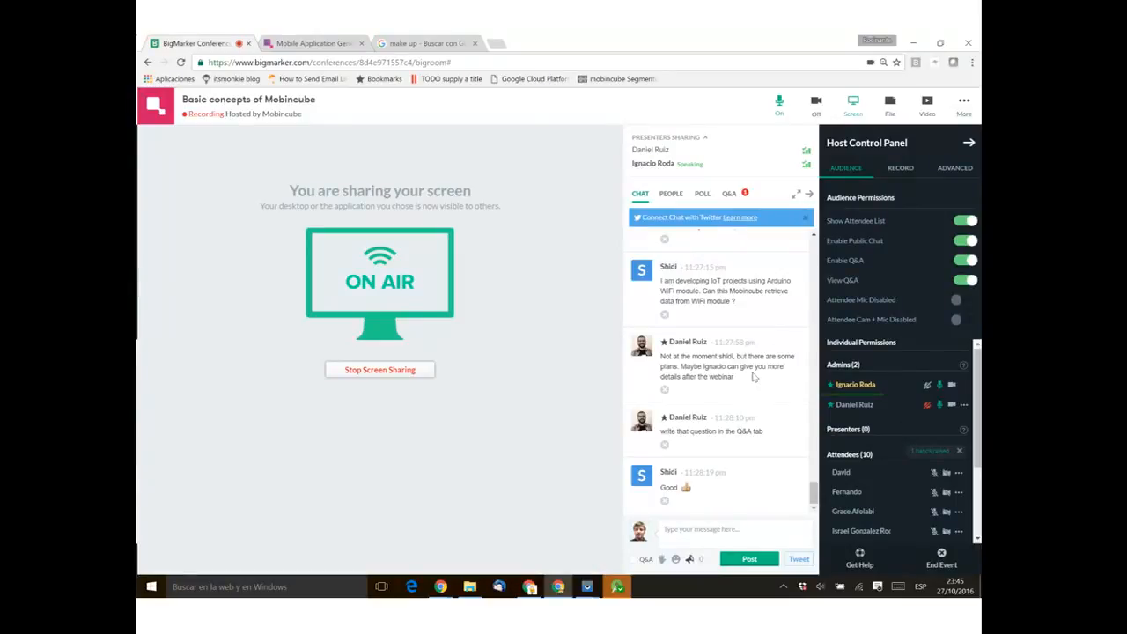
pyautogui.click(319, 42)
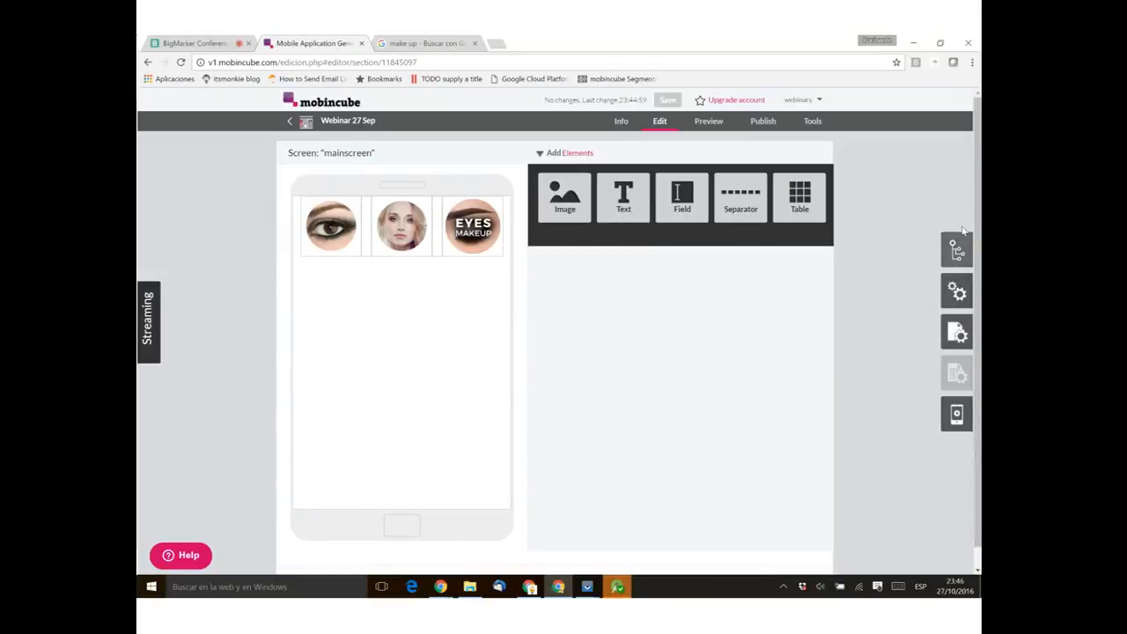
# Step: Set the app's environment background color to black (#000000)
pyautogui.click(957, 295)
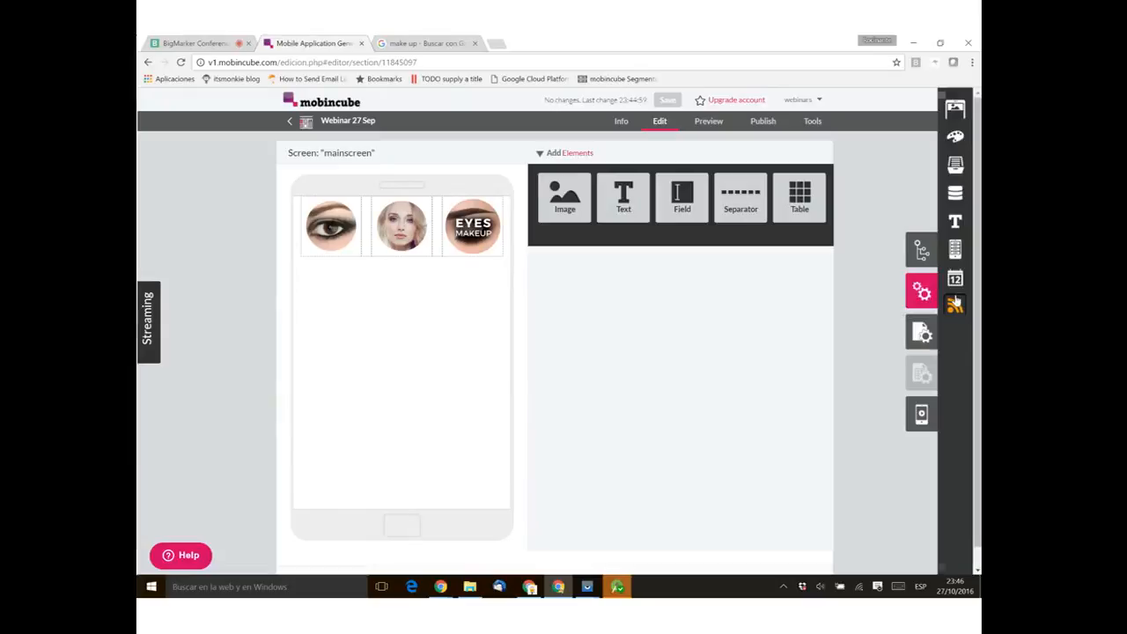
pyautogui.click(958, 148)
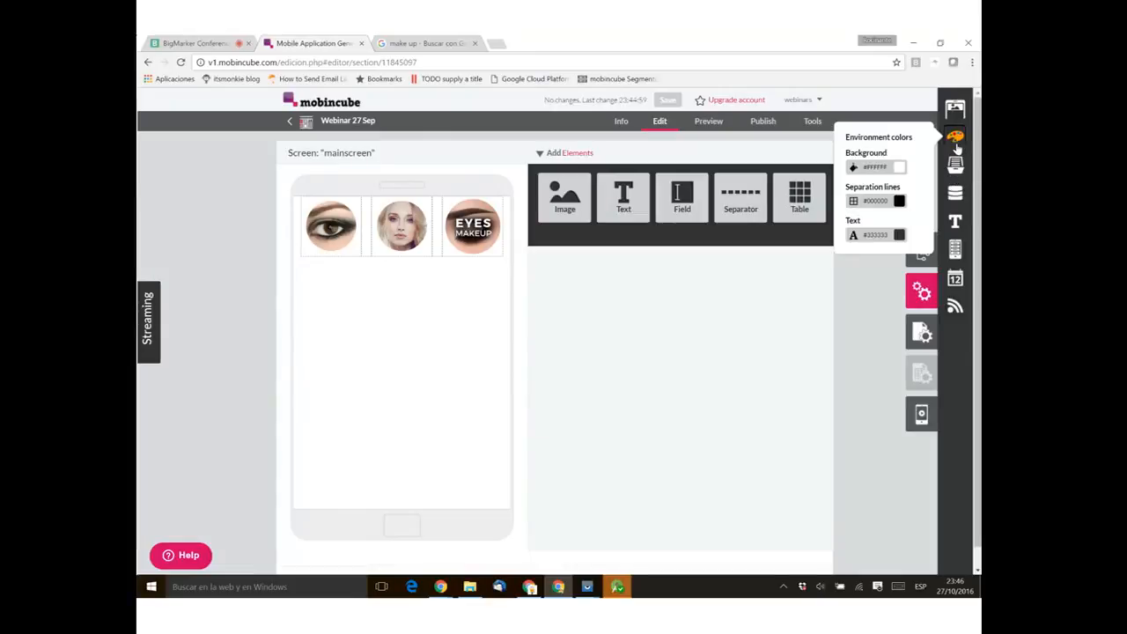
pyautogui.click(899, 167)
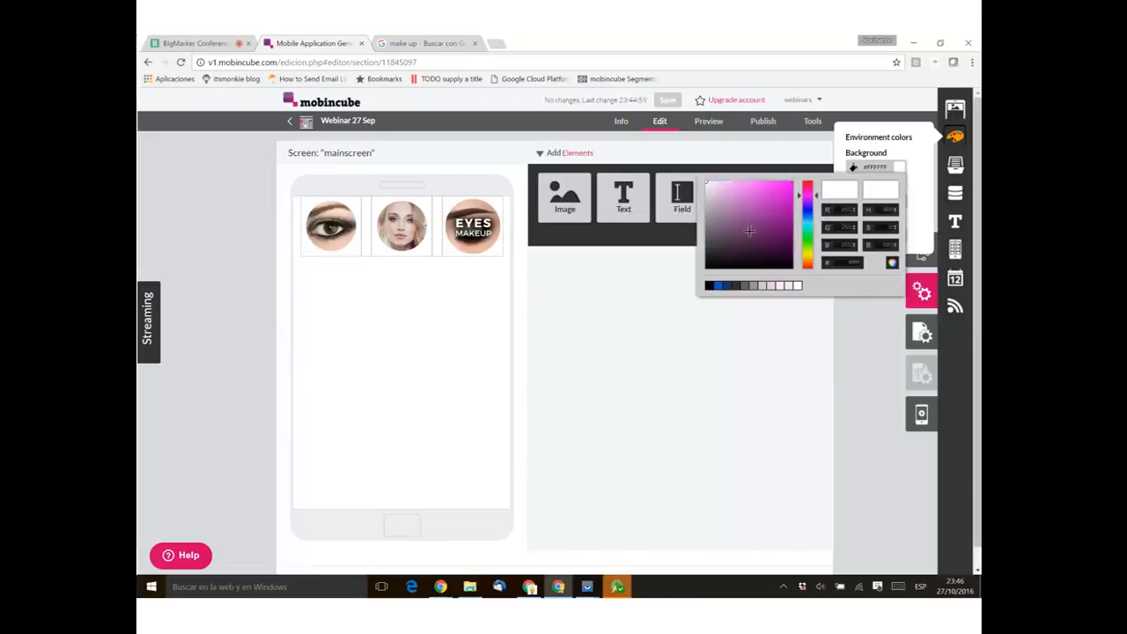
pyautogui.moveTo(807, 227)
pyautogui.mouseDown()
pyautogui.moveTo(809, 255)
pyautogui.moveTo(808, 240)
pyautogui.mouseUp()
pyautogui.click(751, 181)
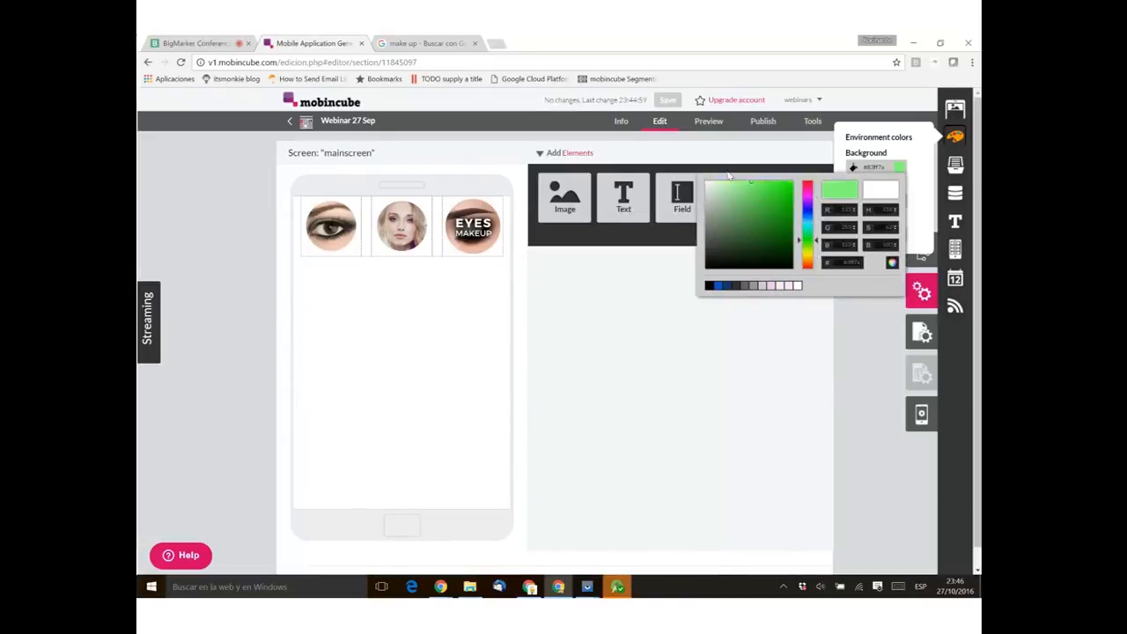
pyautogui.click(707, 268)
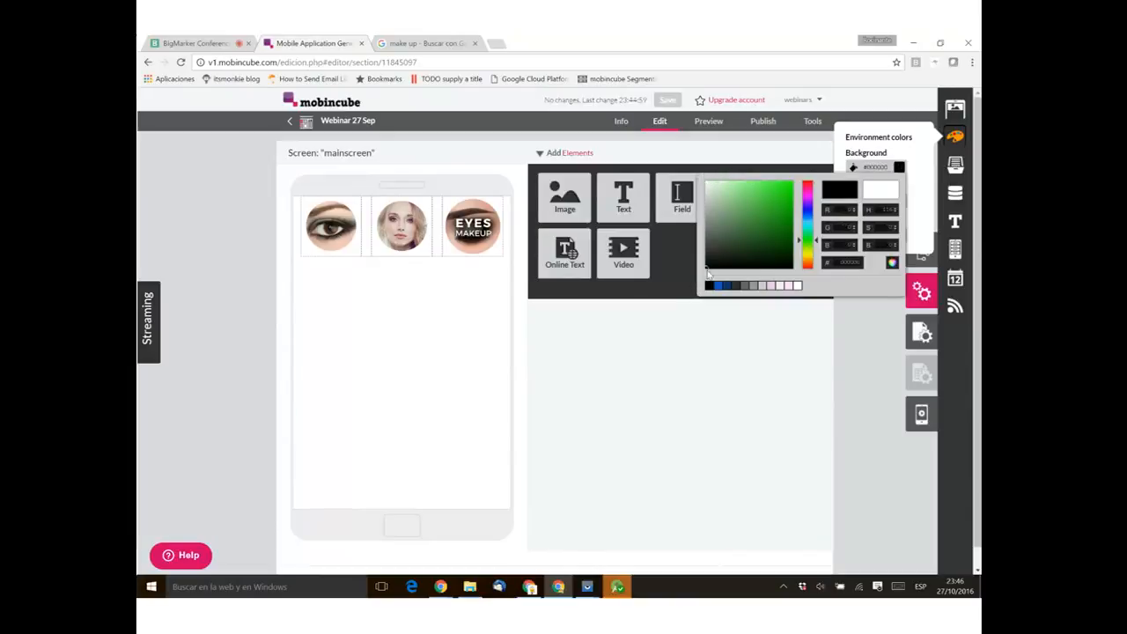
pyautogui.click(667, 271)
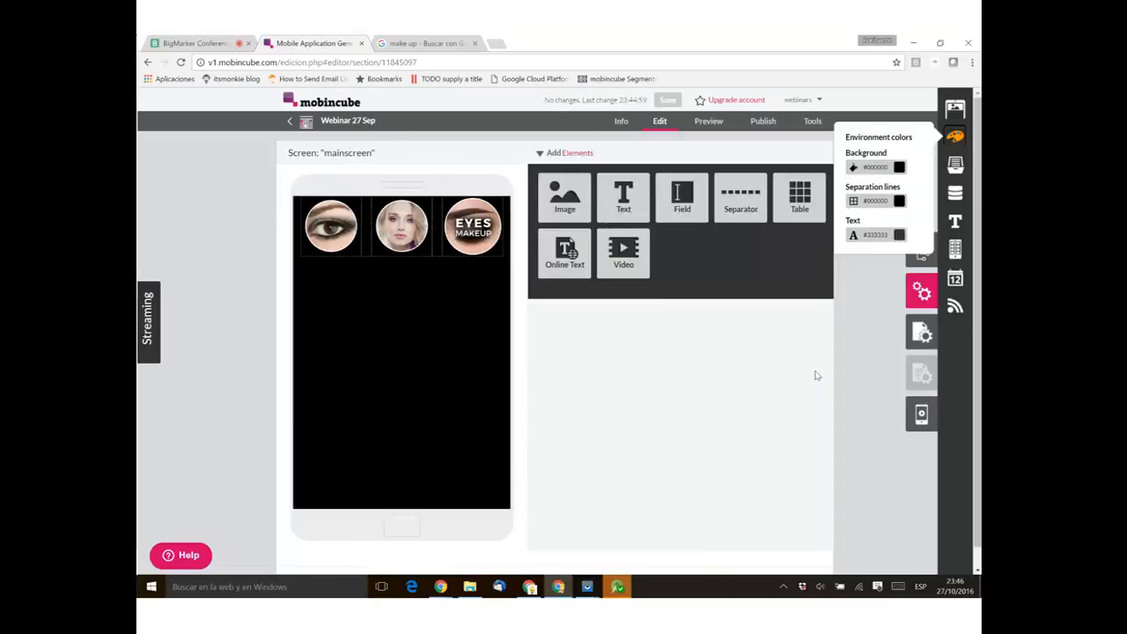
pyautogui.click(817, 376)
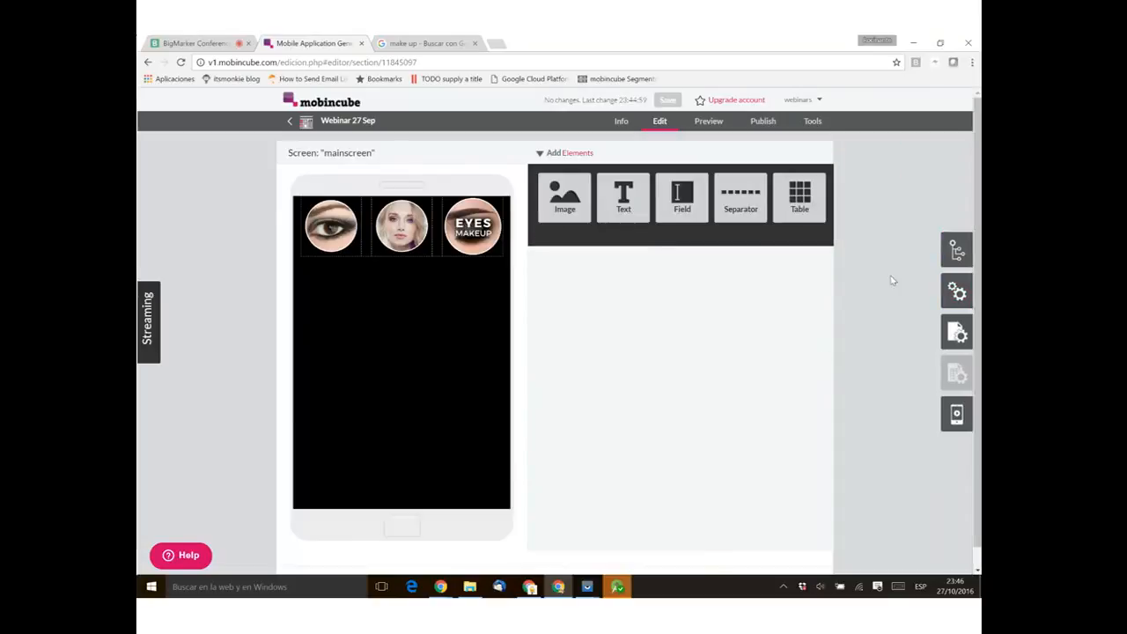
# Step: Open the information screen and assign it the Option List screen type
pyautogui.click(957, 251)
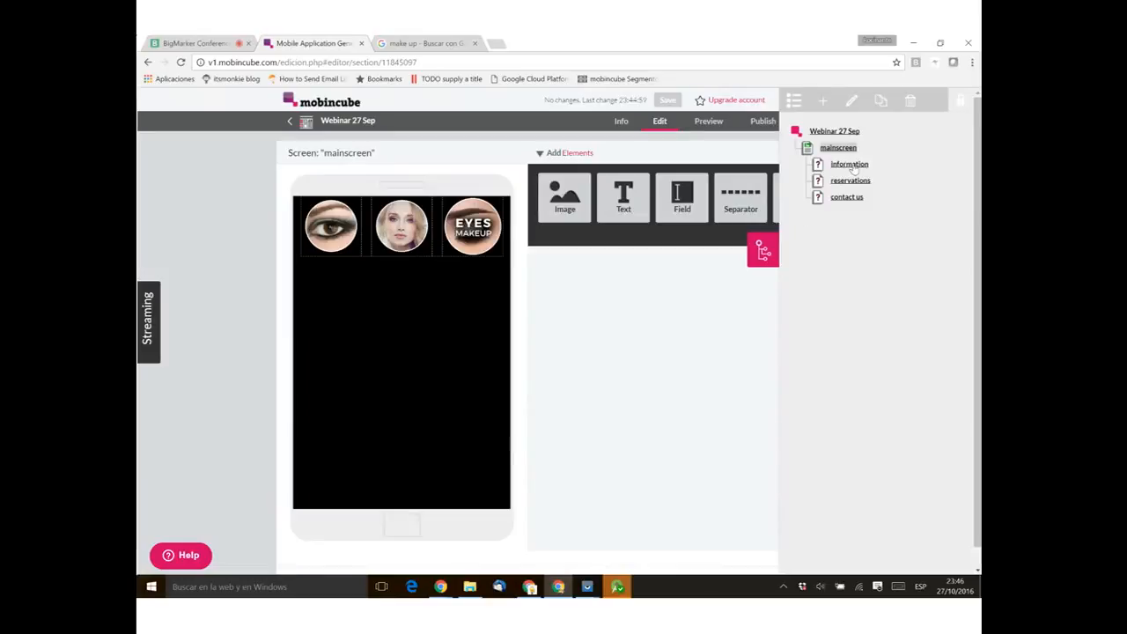
pyautogui.click(851, 166)
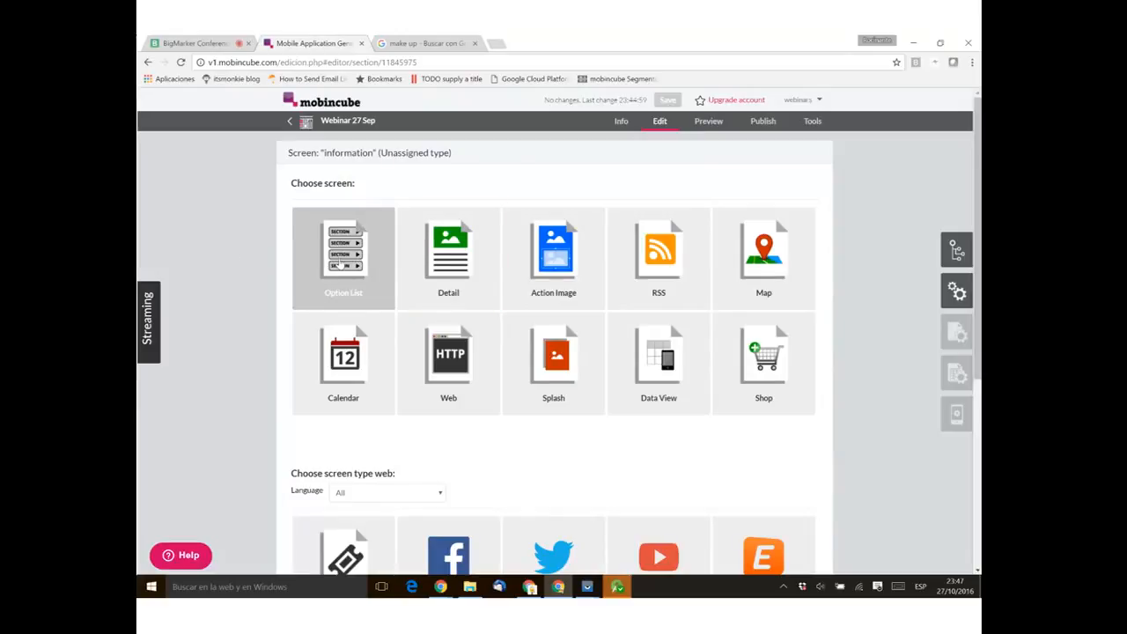
pyautogui.click(355, 278)
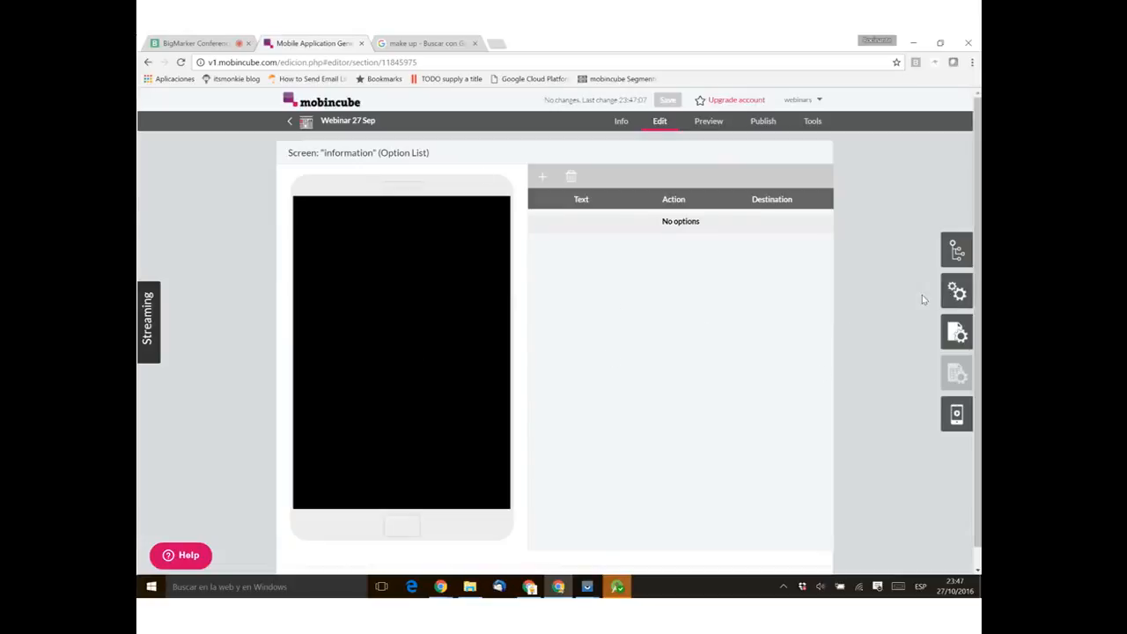
# Step: Enable a custom background color for the information screen only and set it to light grey
pyautogui.click(957, 291)
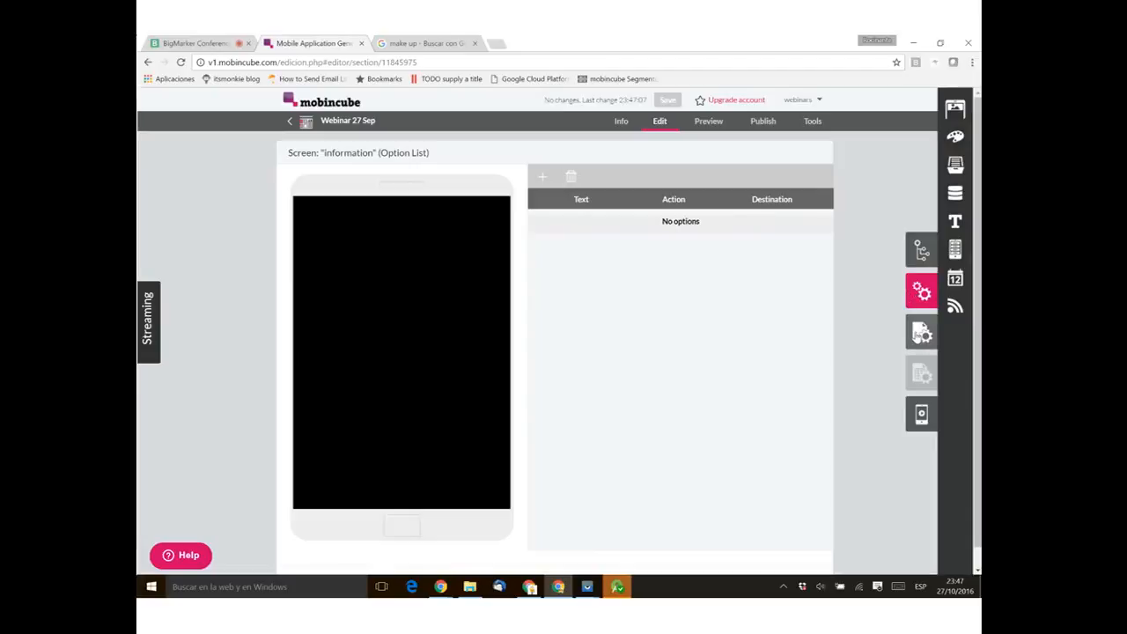
pyautogui.click(923, 333)
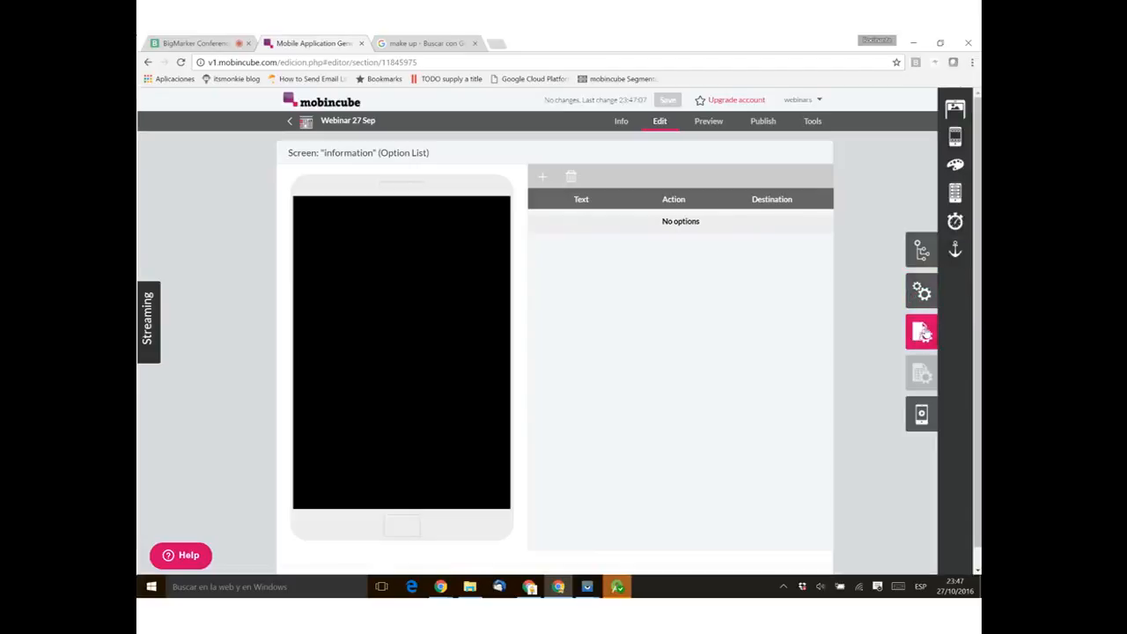
pyautogui.click(956, 166)
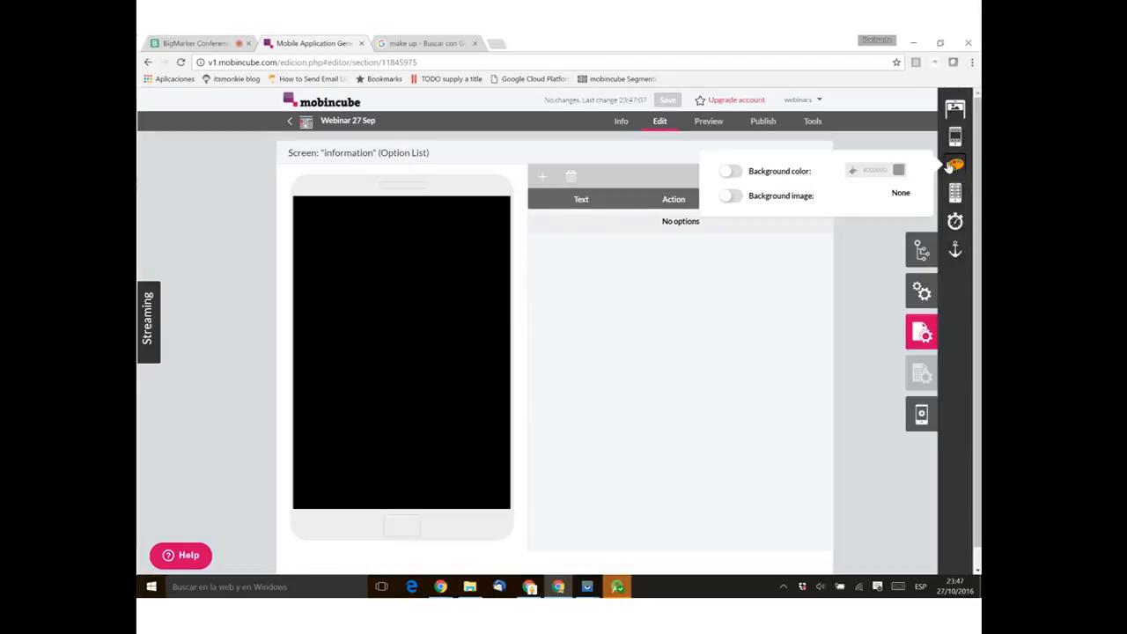
pyautogui.click(729, 171)
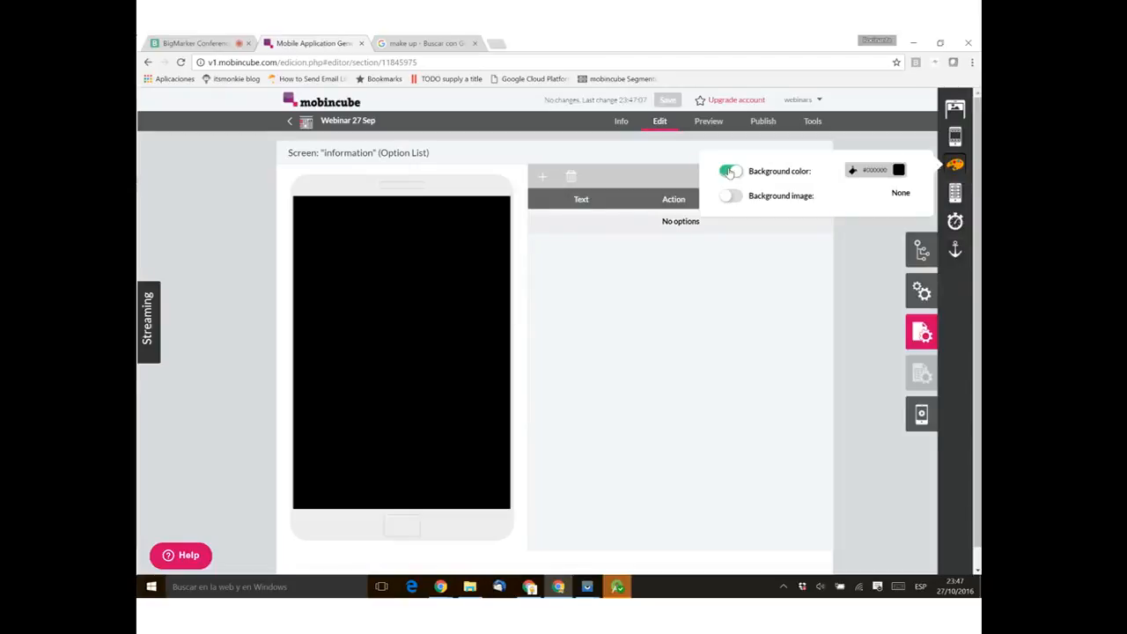
pyautogui.click(898, 170)
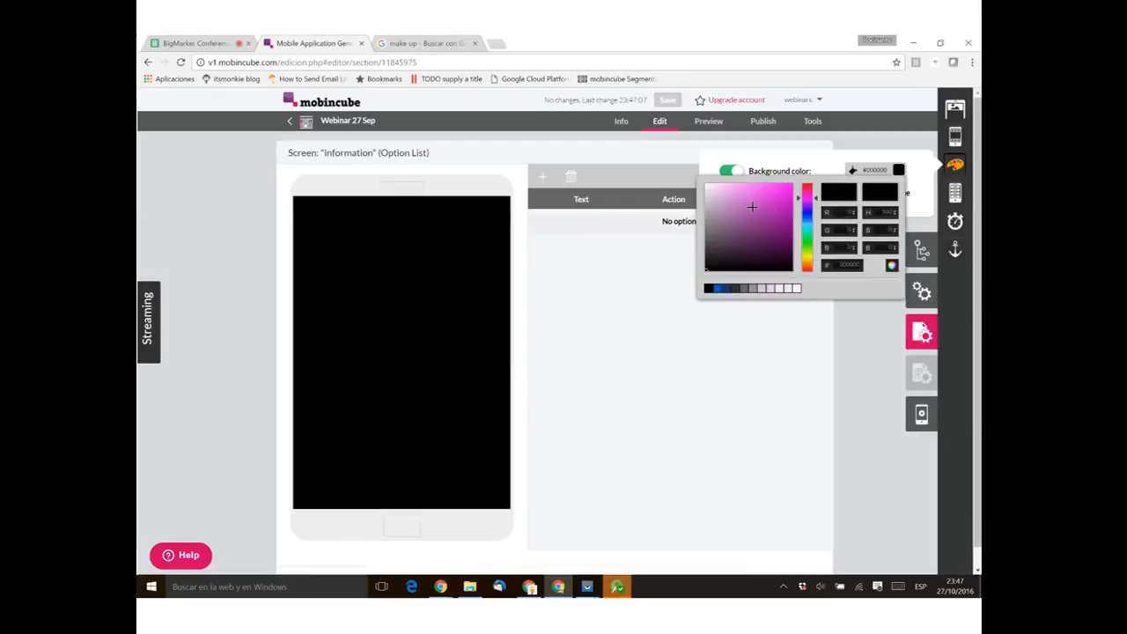
pyautogui.click(718, 184)
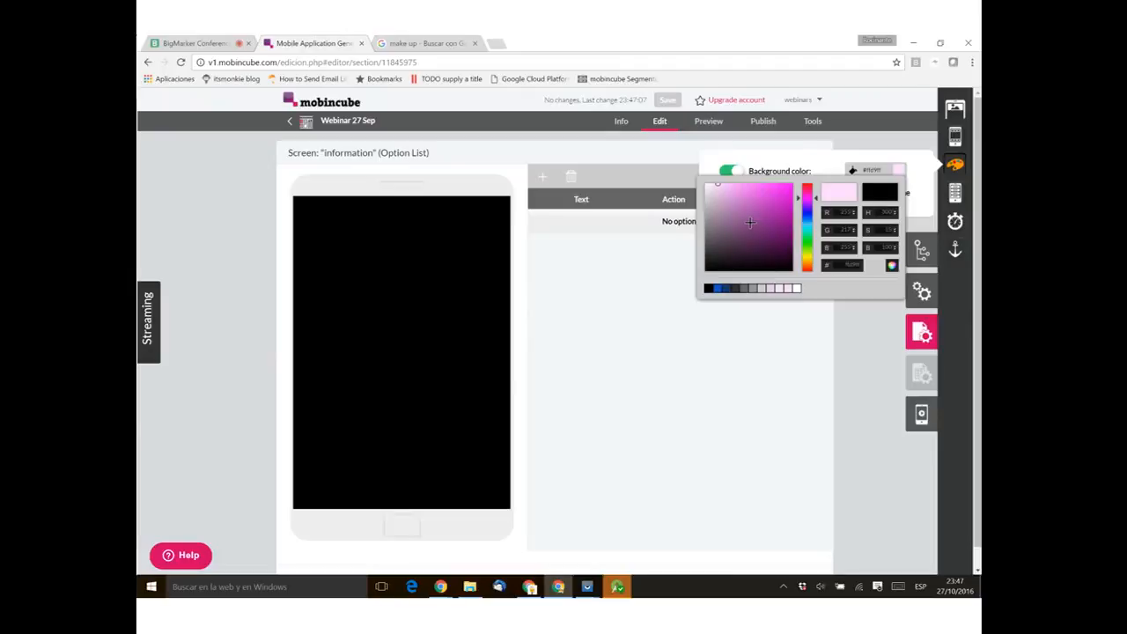
pyautogui.click(760, 289)
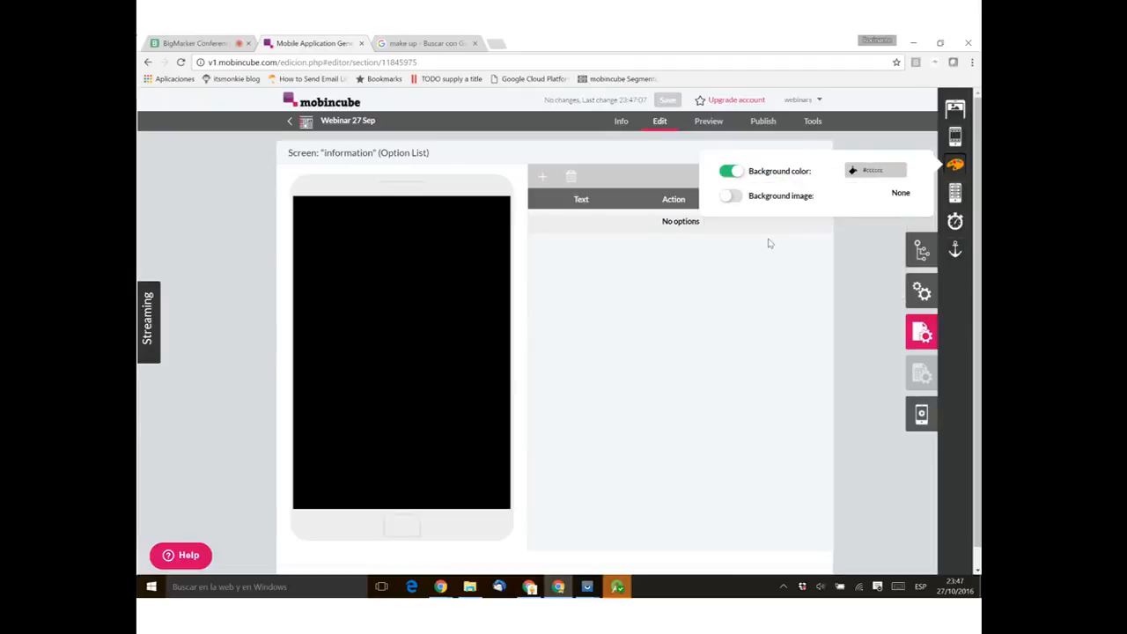
pyautogui.click(838, 303)
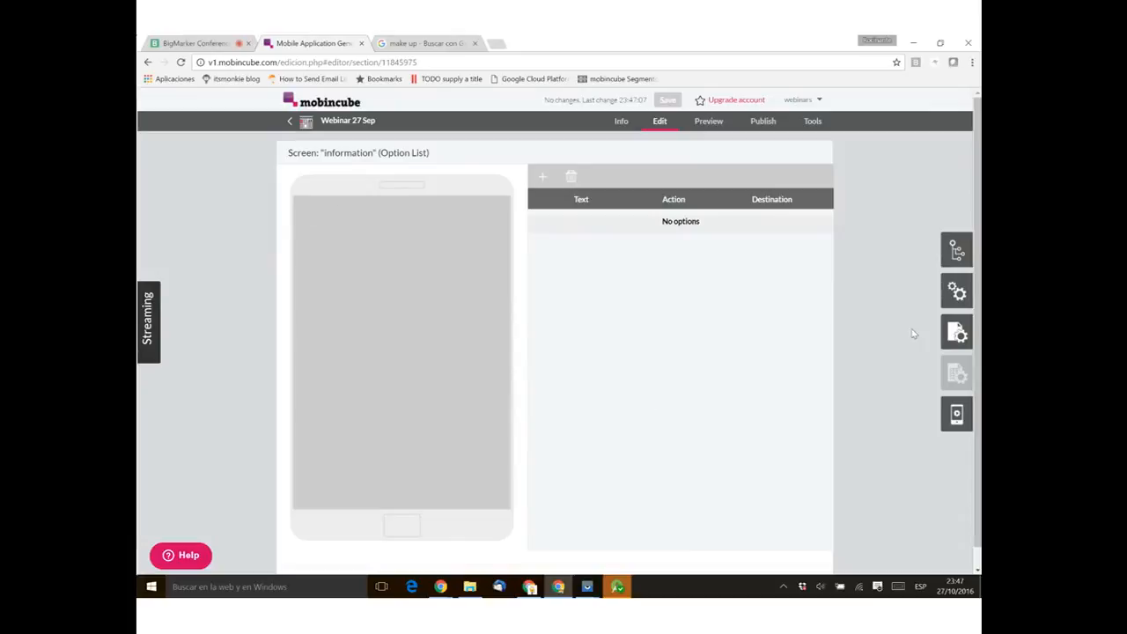
# Step: Open the reservations screen and assign it the Detail screen type
pyautogui.click(957, 253)
pyautogui.click(849, 180)
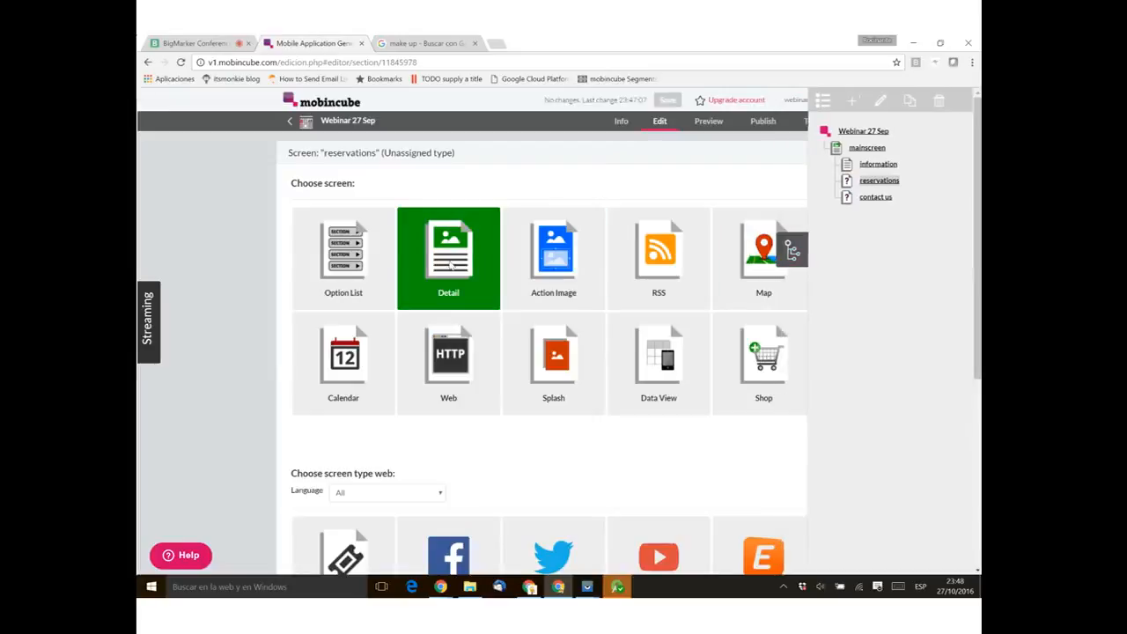
pyautogui.click(450, 264)
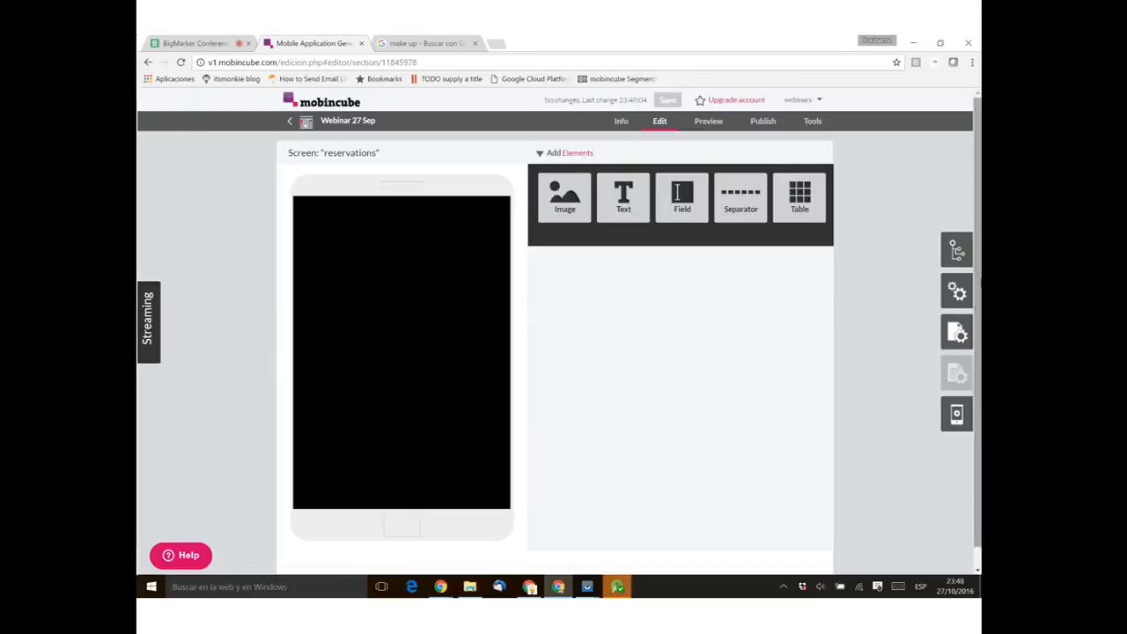
# Step: Check the app-wide environment colors, and reopen the information screen to compare its background with the reservations screen
pyautogui.click(958, 291)
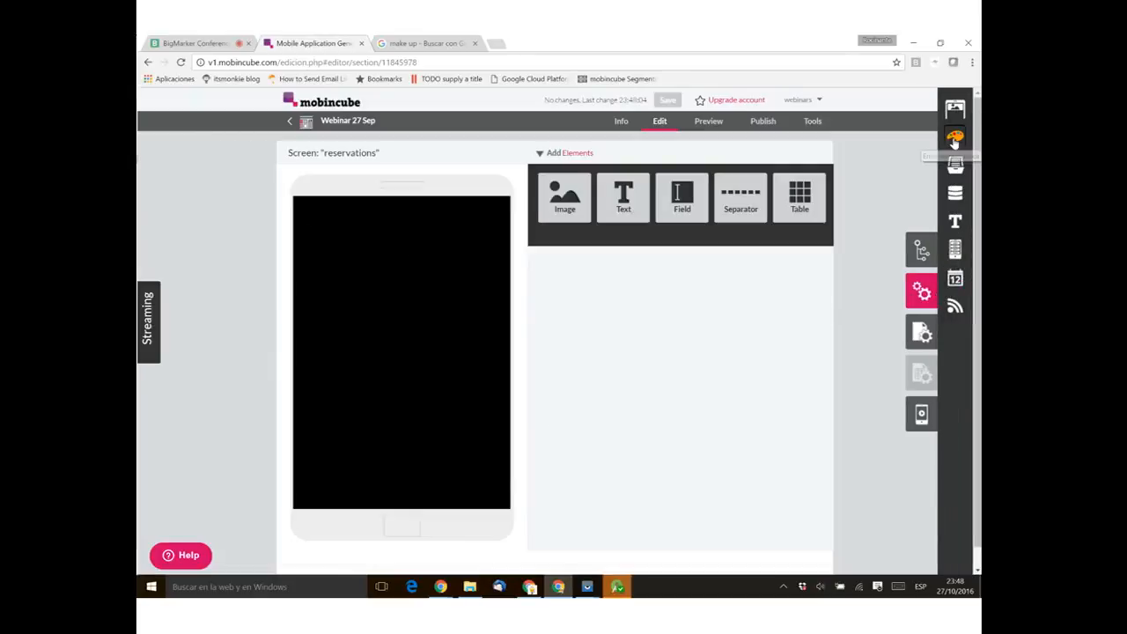
pyautogui.click(956, 138)
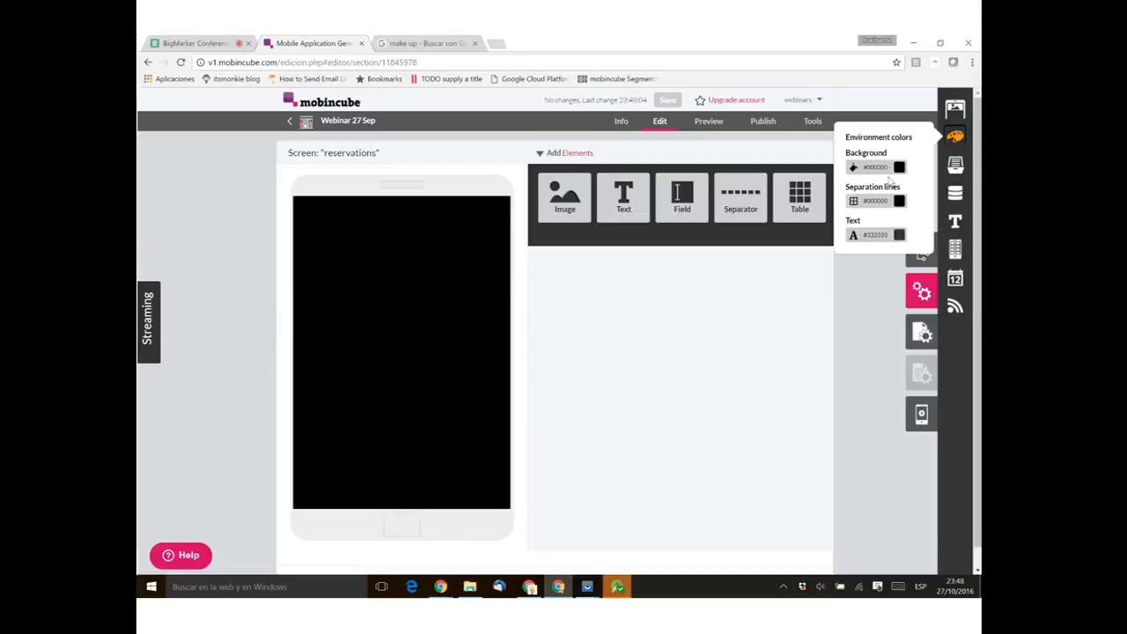
pyautogui.click(956, 247)
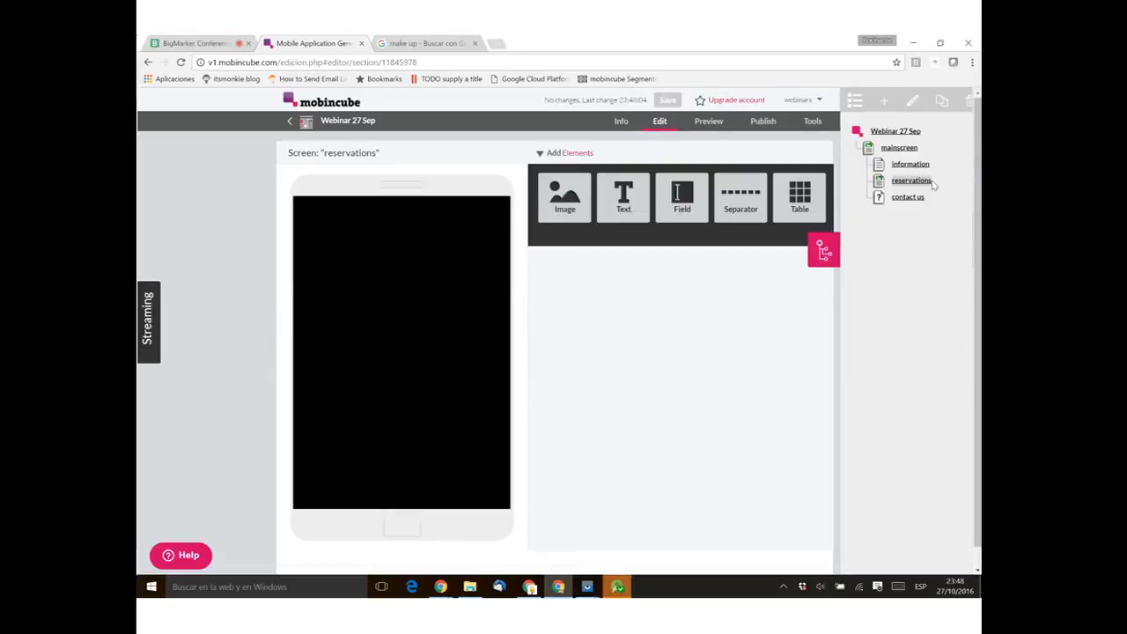
pyautogui.click(845, 165)
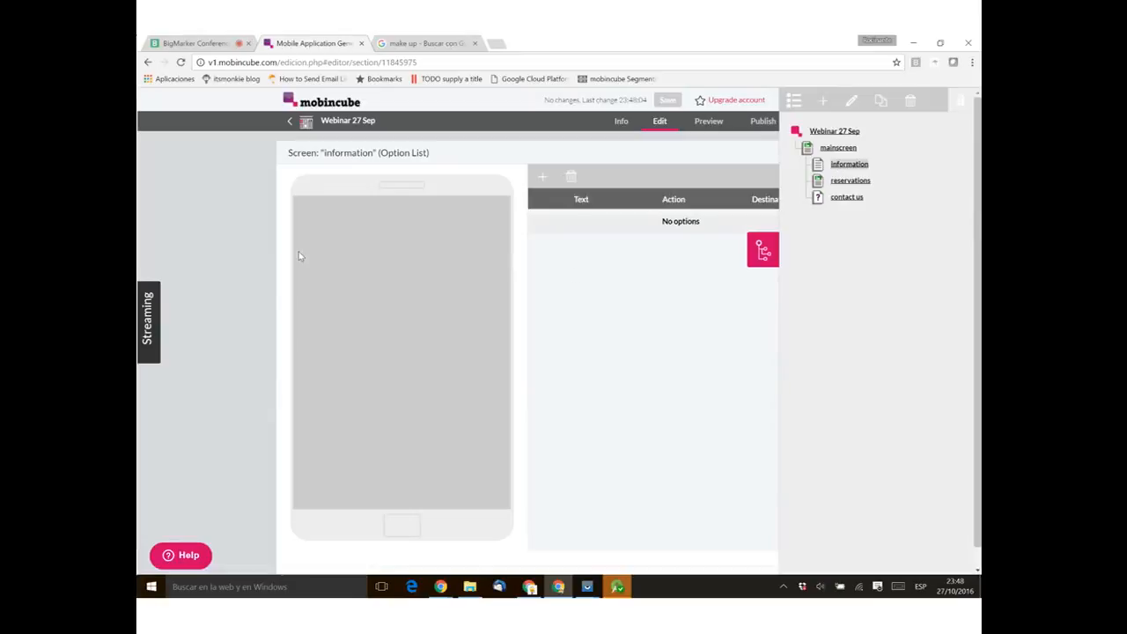
pyautogui.click(250, 270)
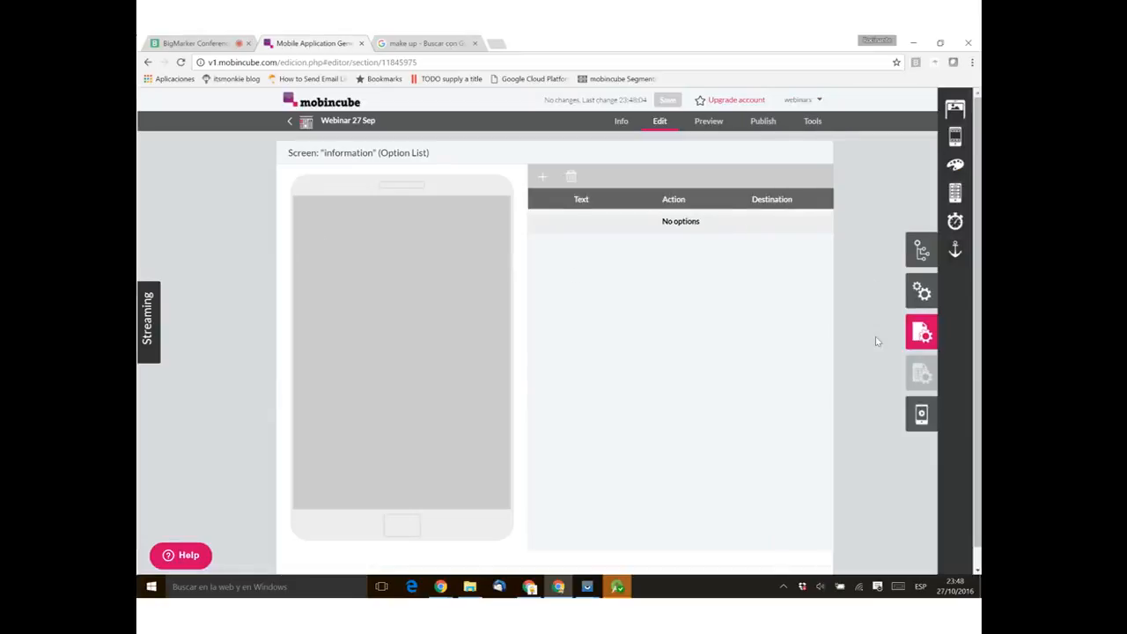
# Step: Open mainscreen, enable its background image and use fondo.jpg from the app's resources
pyautogui.click(959, 250)
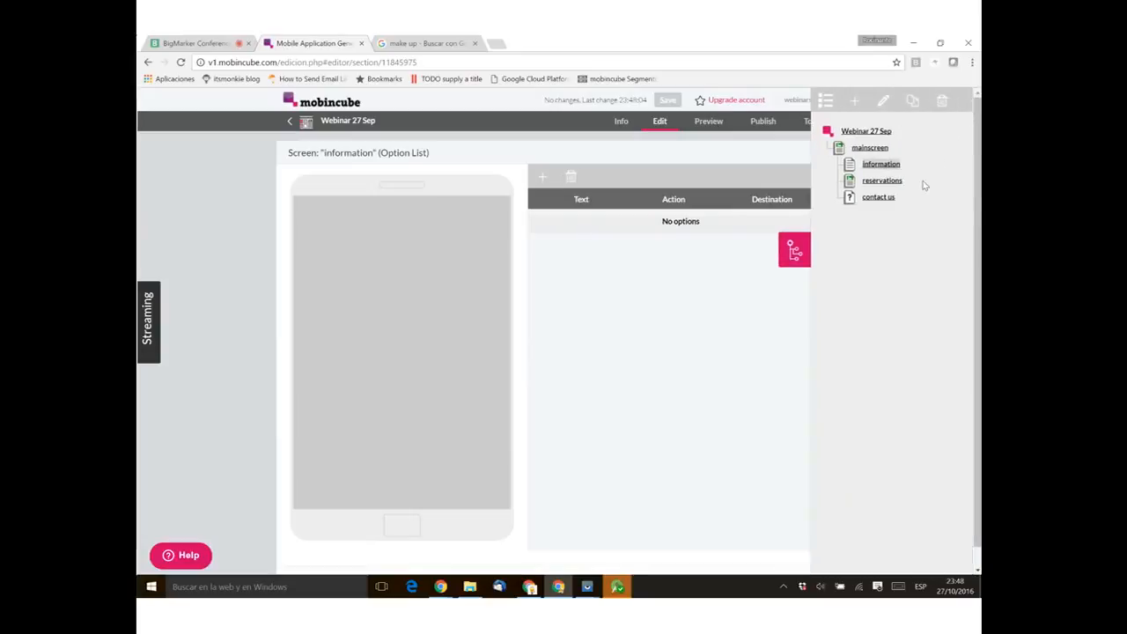
pyautogui.click(838, 148)
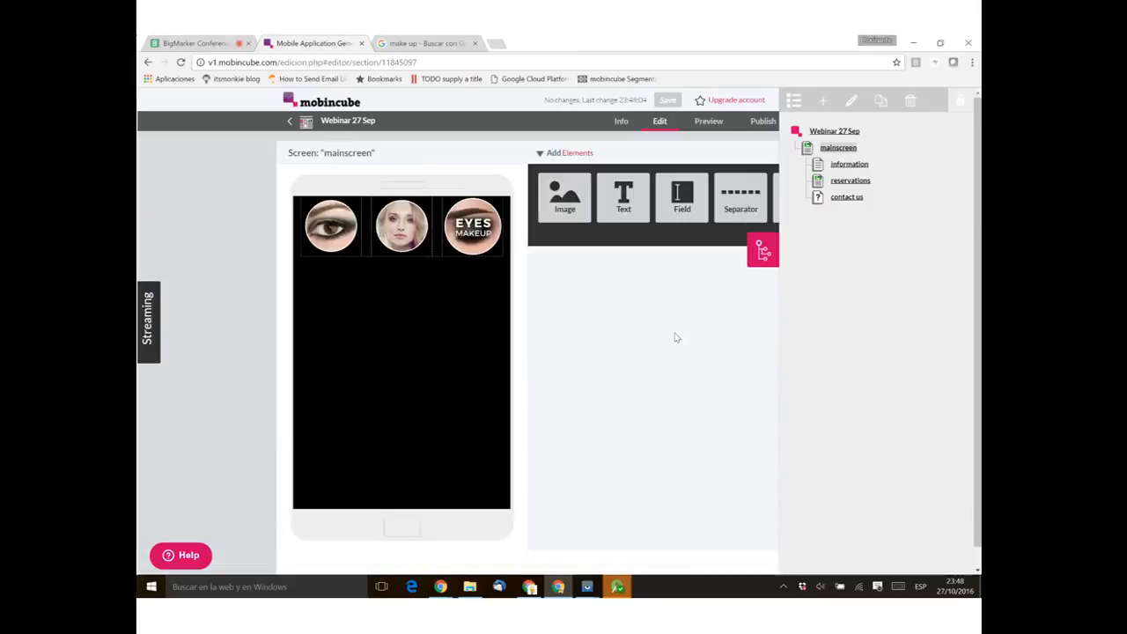
pyautogui.click(678, 341)
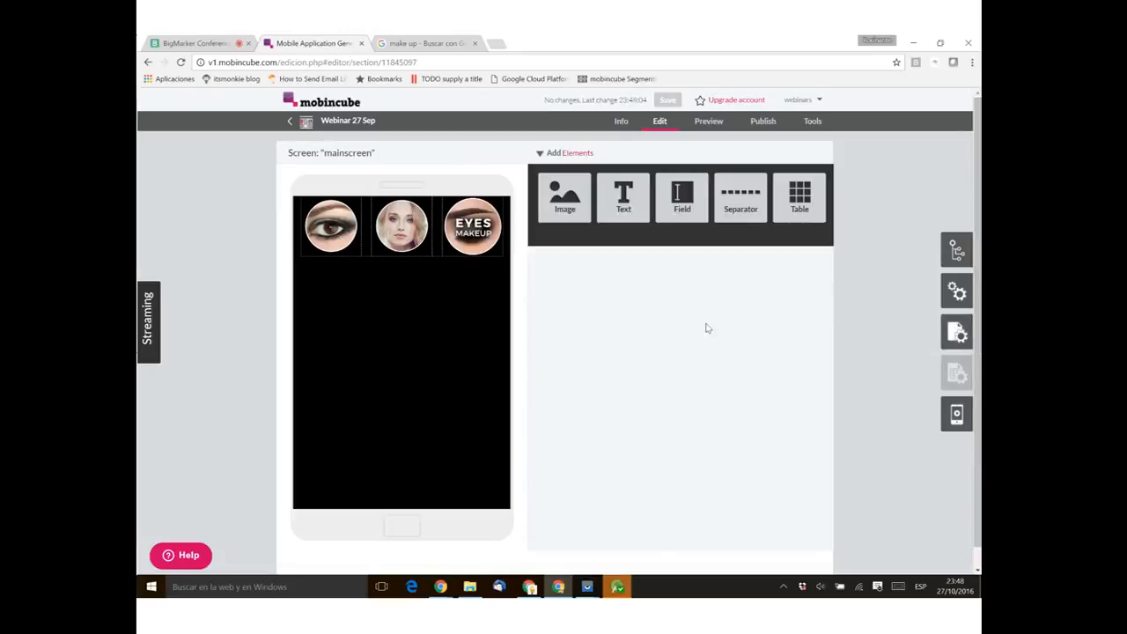
pyautogui.click(957, 330)
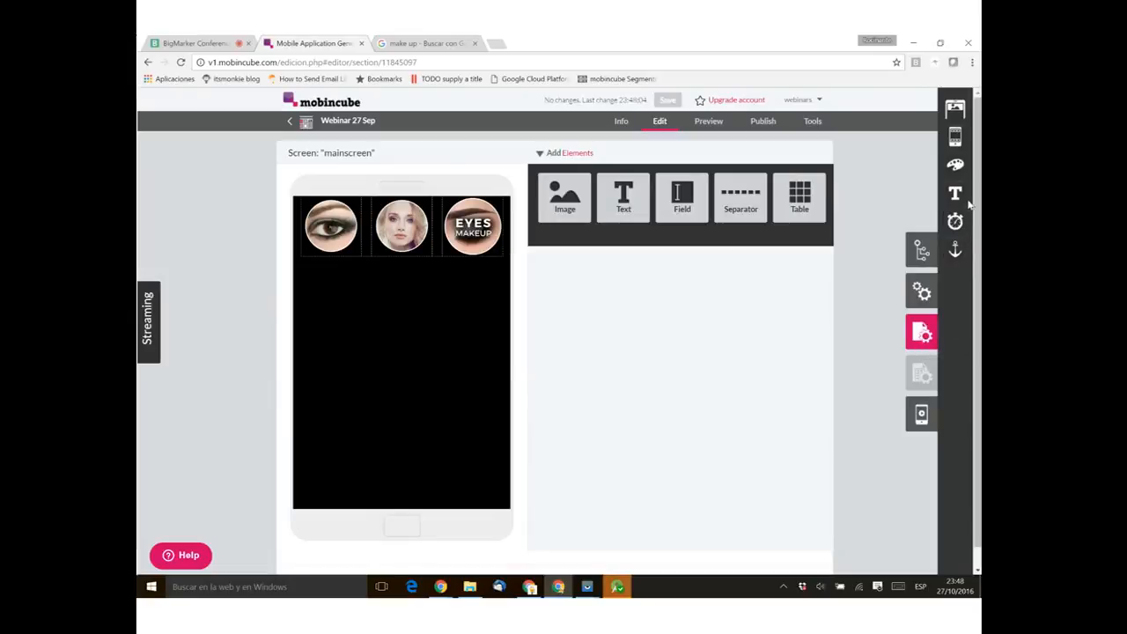
pyautogui.click(955, 166)
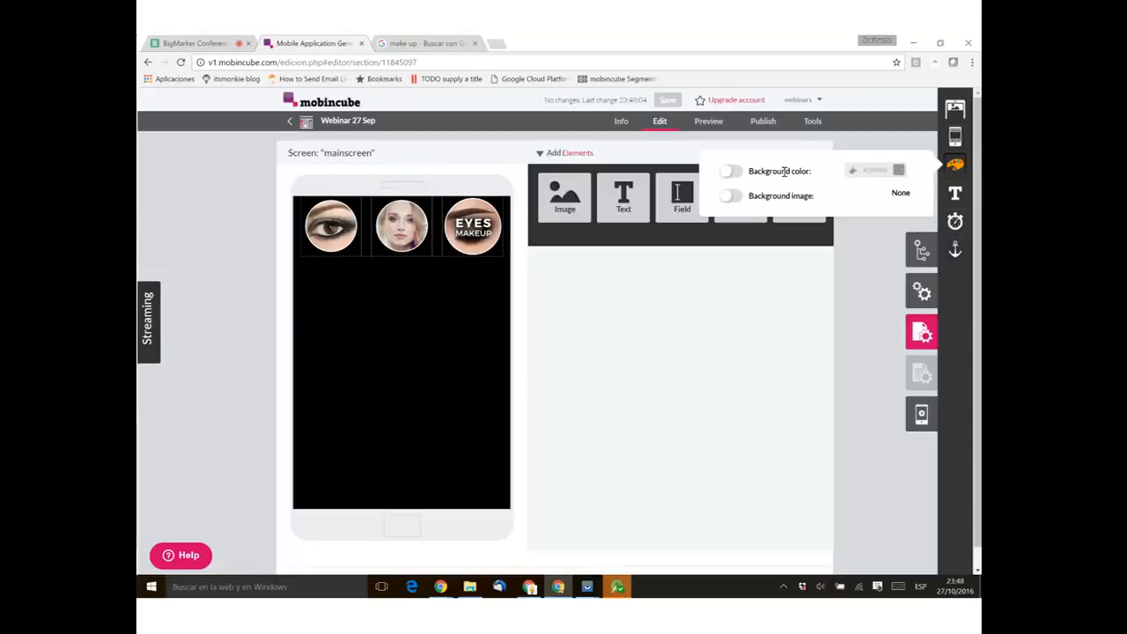
pyautogui.click(729, 197)
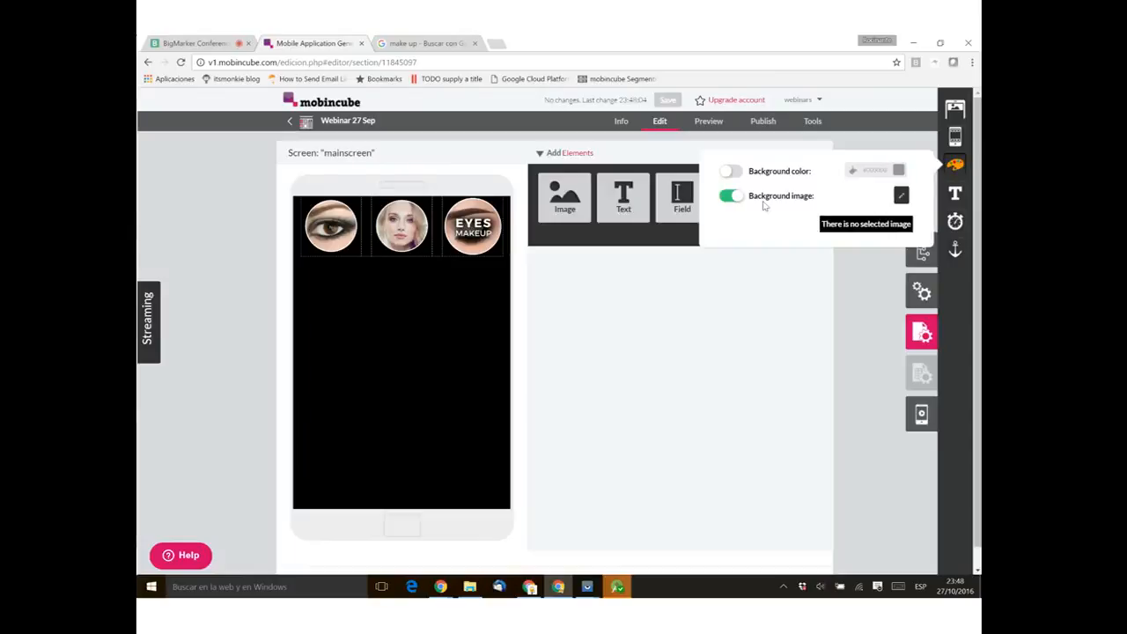
pyautogui.click(901, 196)
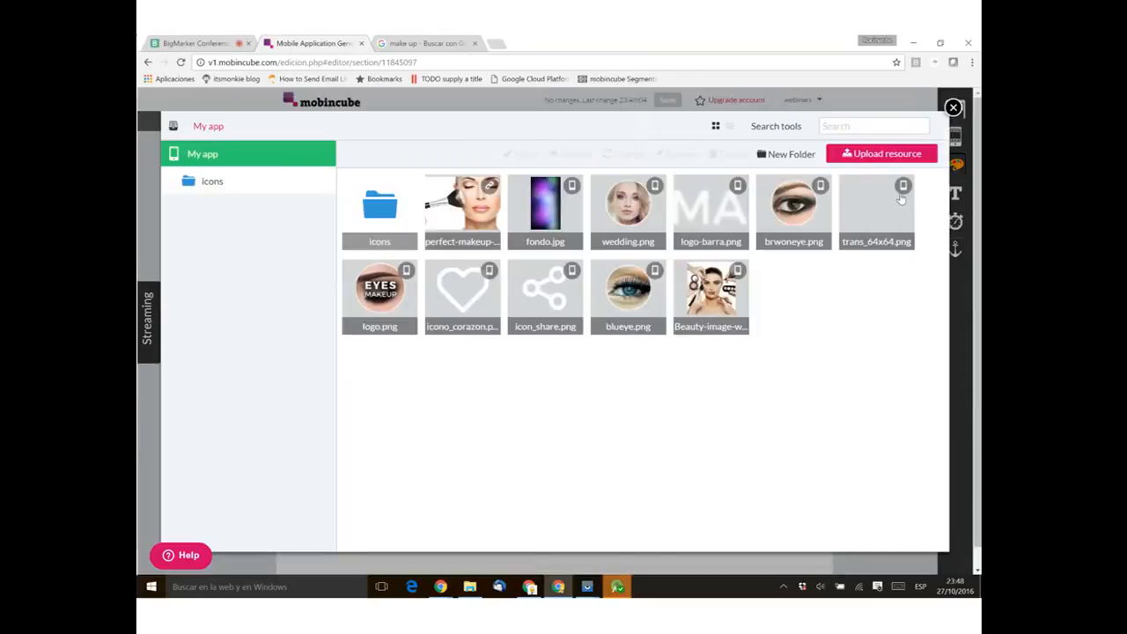
pyautogui.moveTo(513, 240)
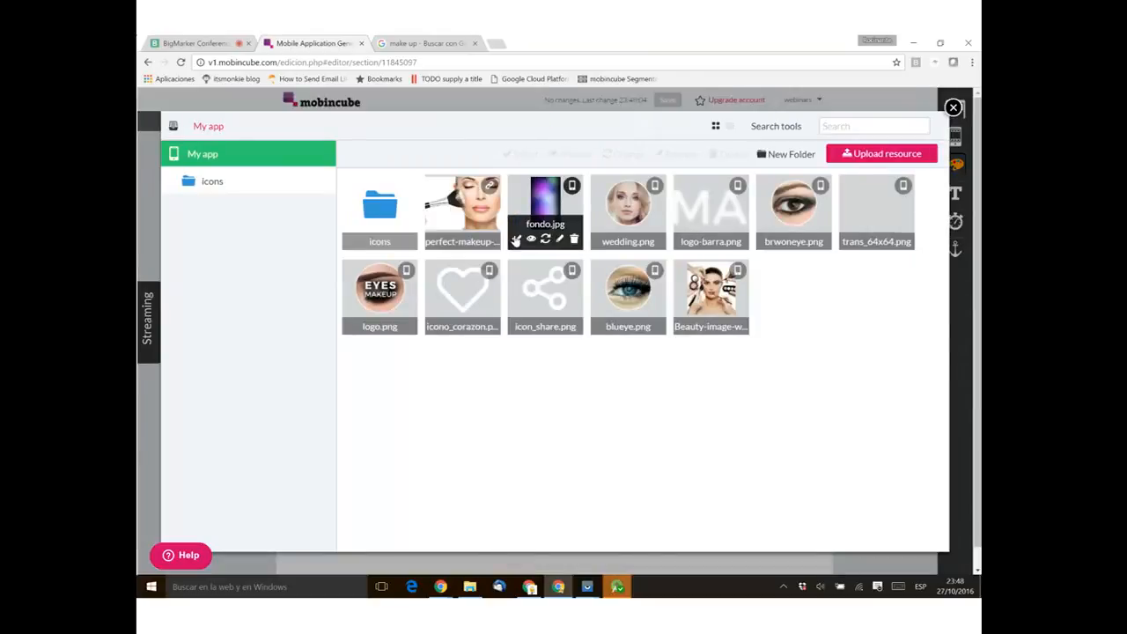
pyautogui.click(517, 240)
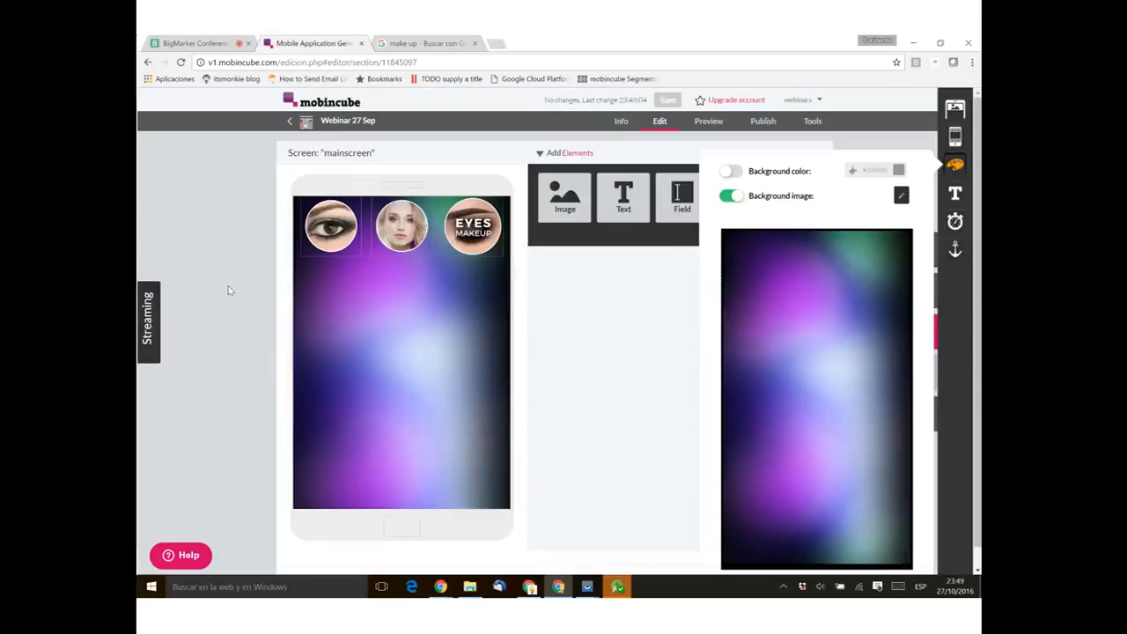
pyautogui.click(220, 289)
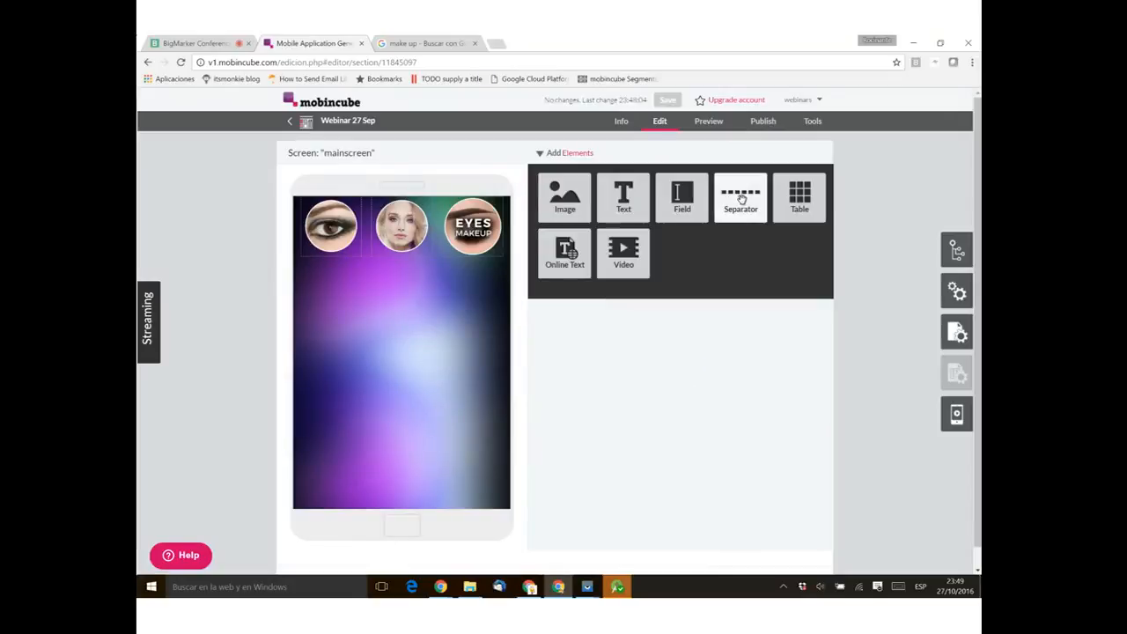
# Step: Add a separator below the row of makeup icons on mainscreen and set its line style to Fat line
pyautogui.moveTo(741, 199); pyautogui.dragTo(426, 335)
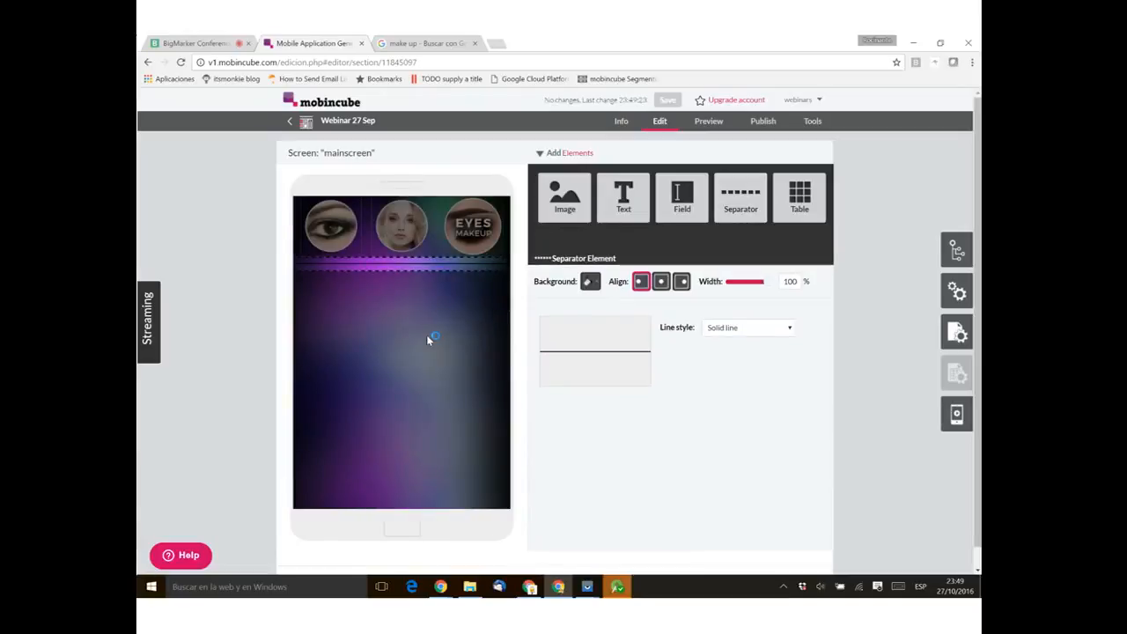
pyautogui.click(272, 291)
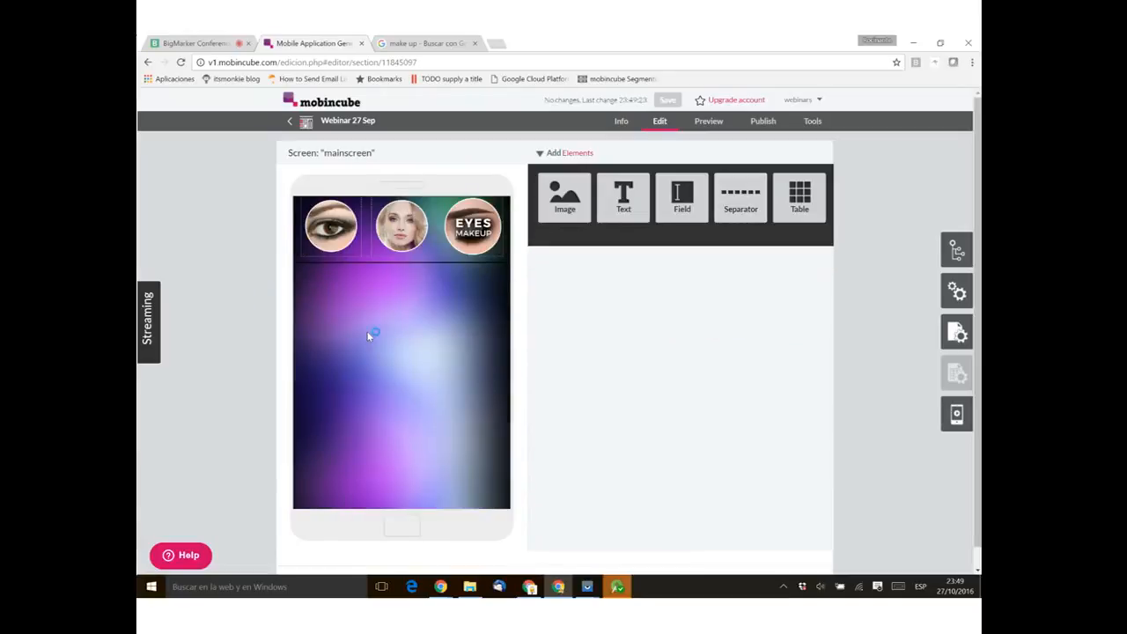
pyautogui.click(384, 264)
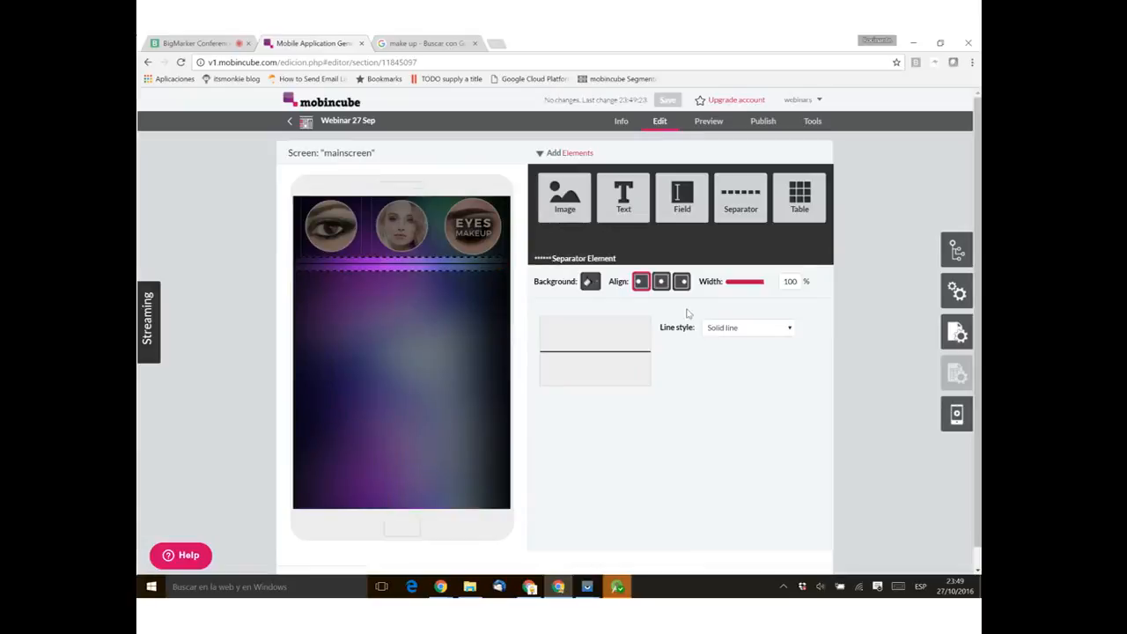
pyautogui.click(738, 328)
pyautogui.click(722, 342)
pyautogui.click(208, 282)
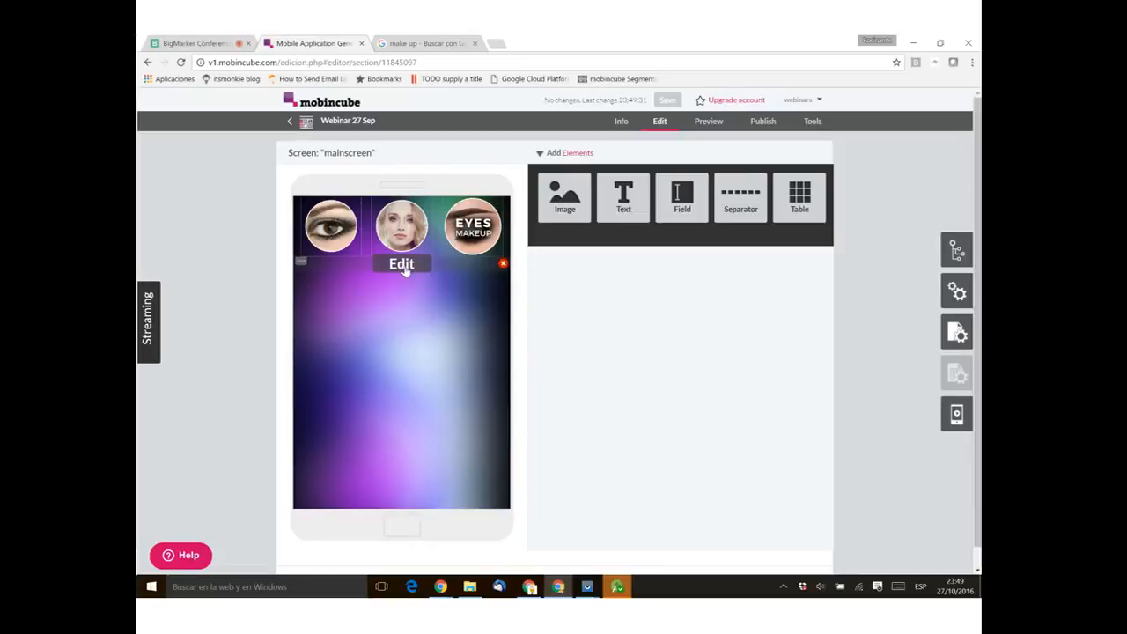
# Step: Move the separator above the row of makeup icons and delete it from mainscreen
pyautogui.moveTo(404, 255); pyautogui.dragTo(407, 203)
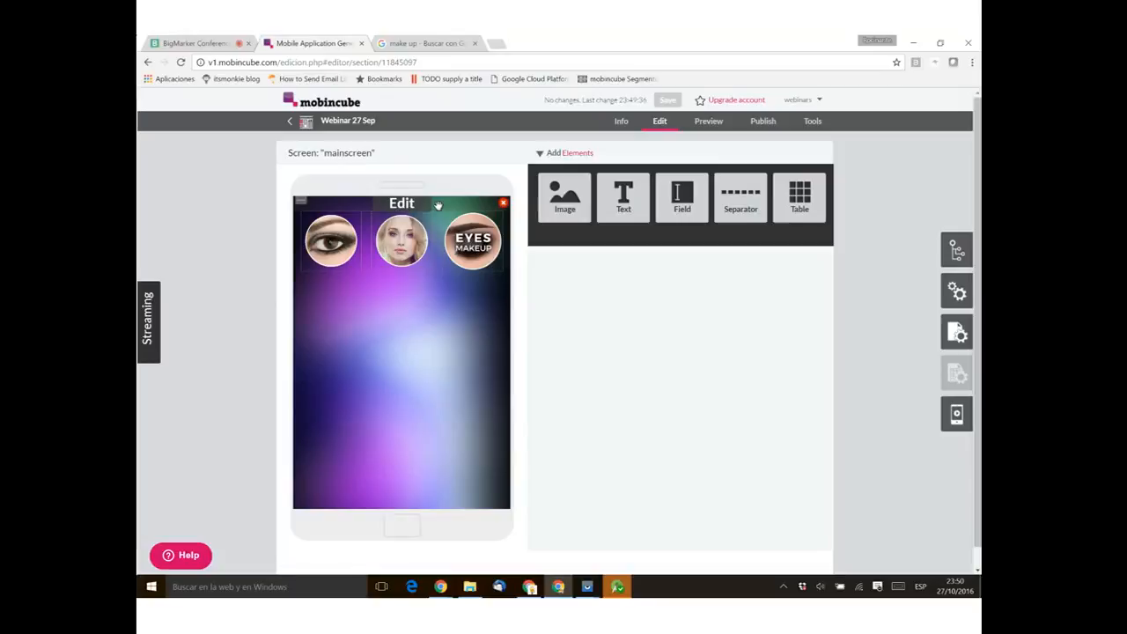
pyautogui.click(501, 205)
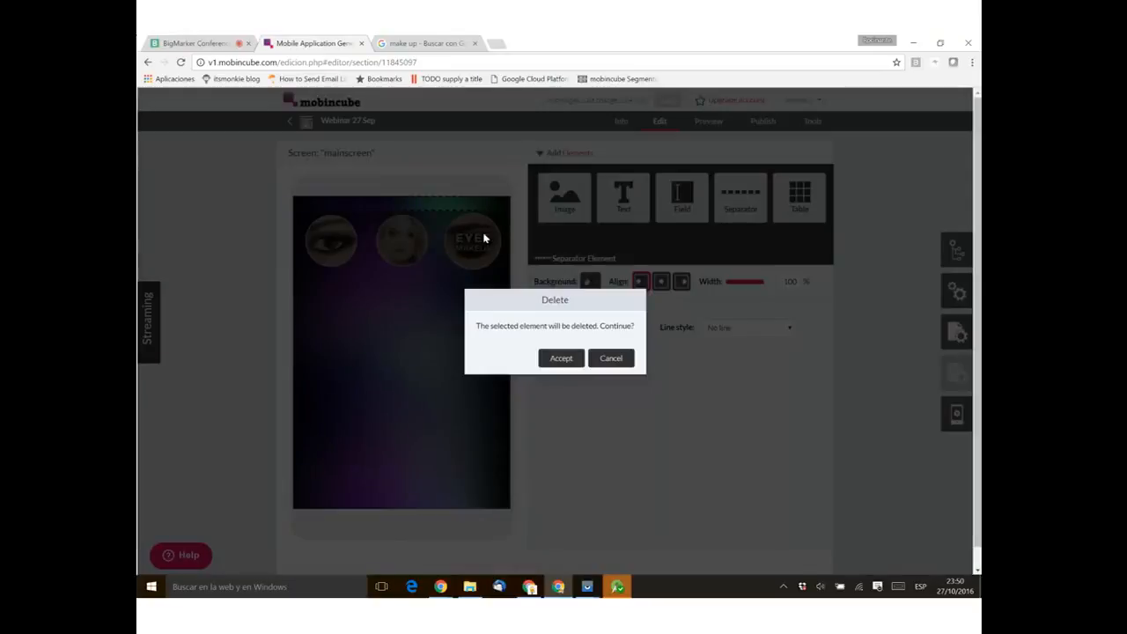
pyautogui.click(561, 357)
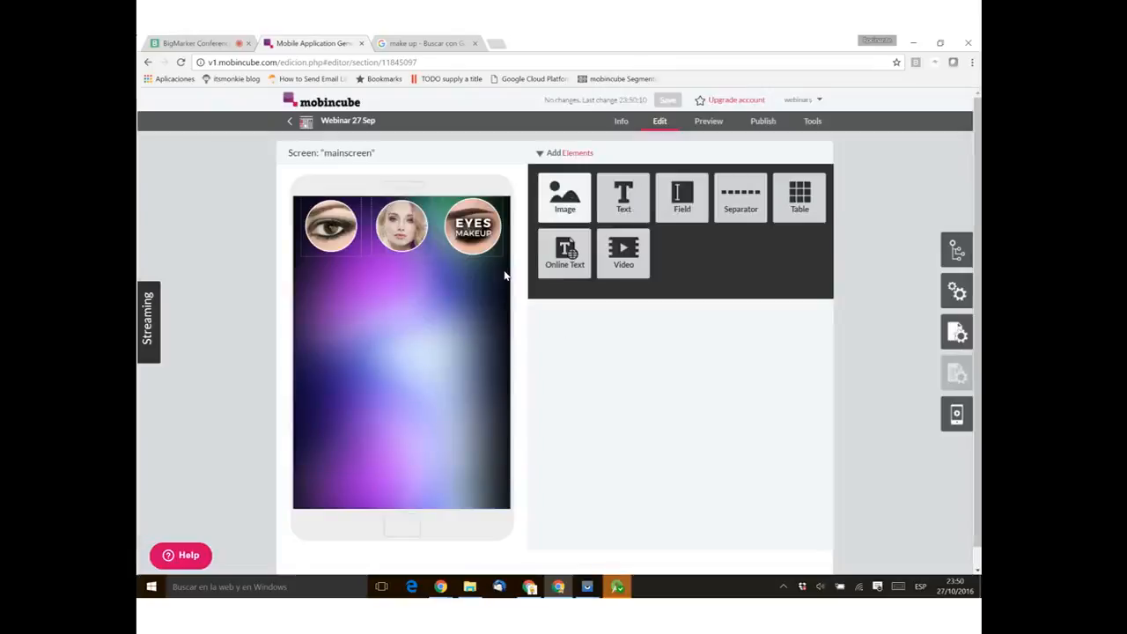
# Step: Add an image element below the makeup icons using trans_64x64.png and set its width to 20%
pyautogui.moveTo(399, 333); pyautogui.dragTo(401, 334)
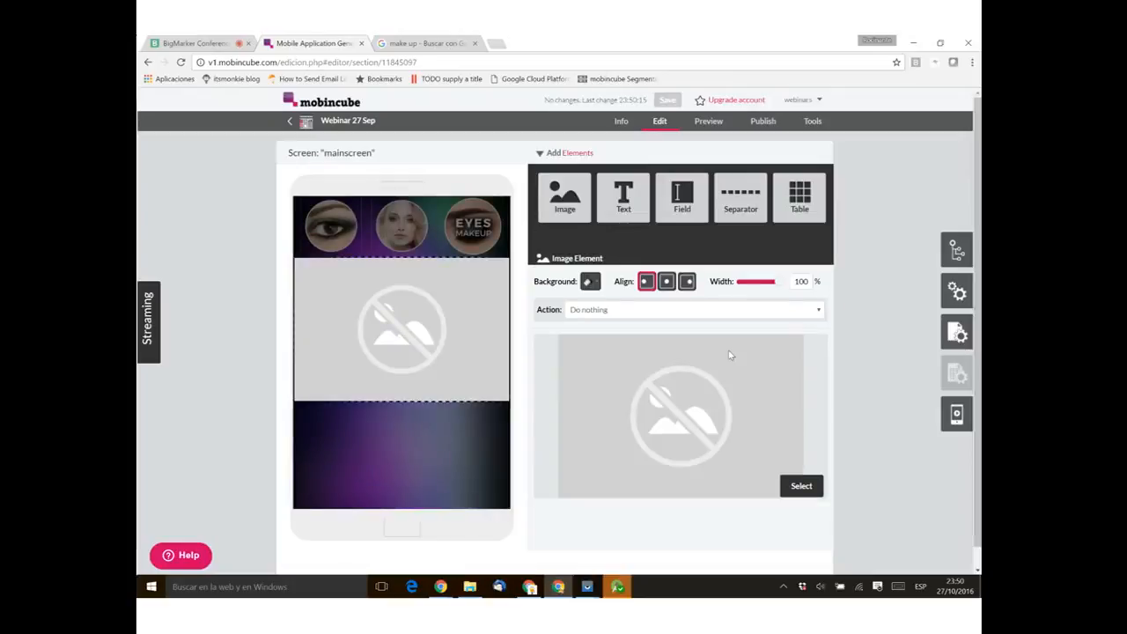
pyautogui.click(801, 488)
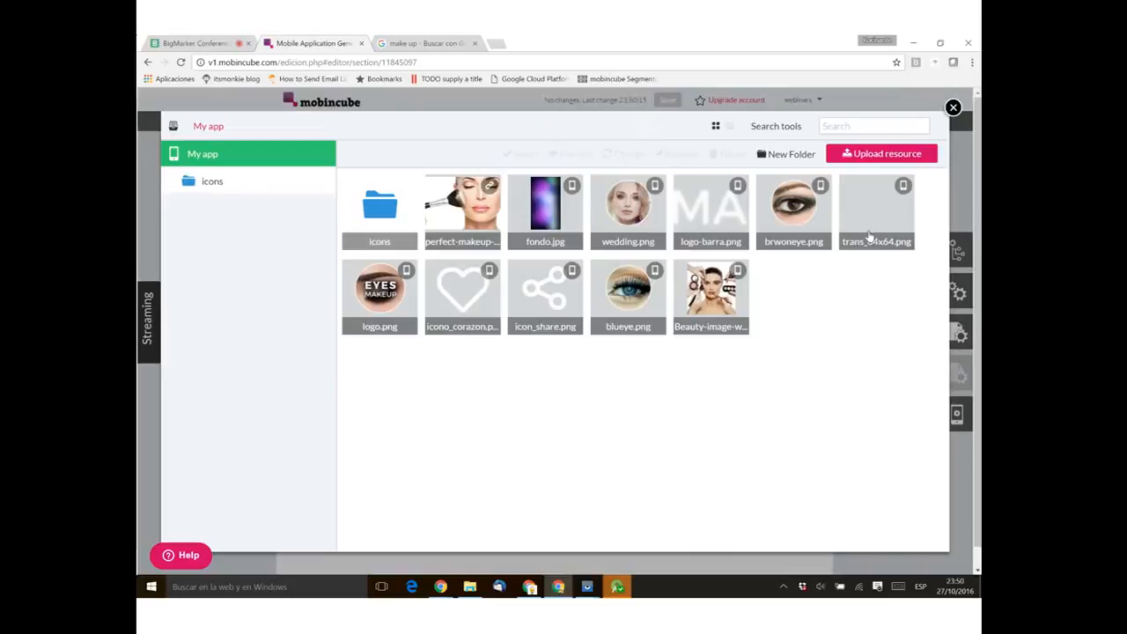
pyautogui.moveTo(870, 234)
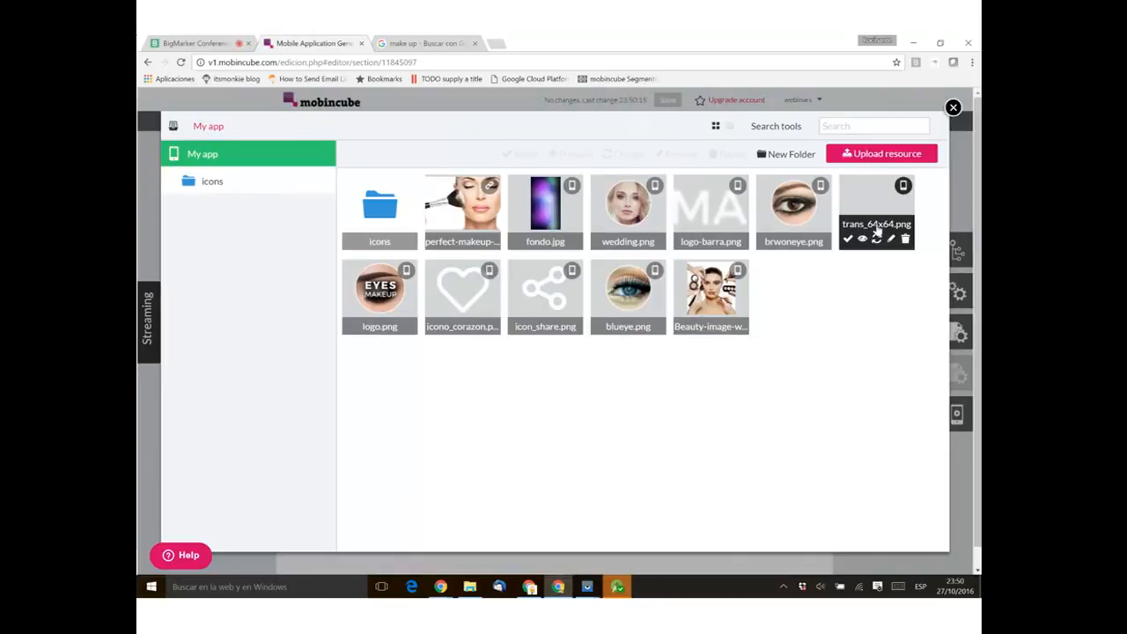
pyautogui.click(848, 240)
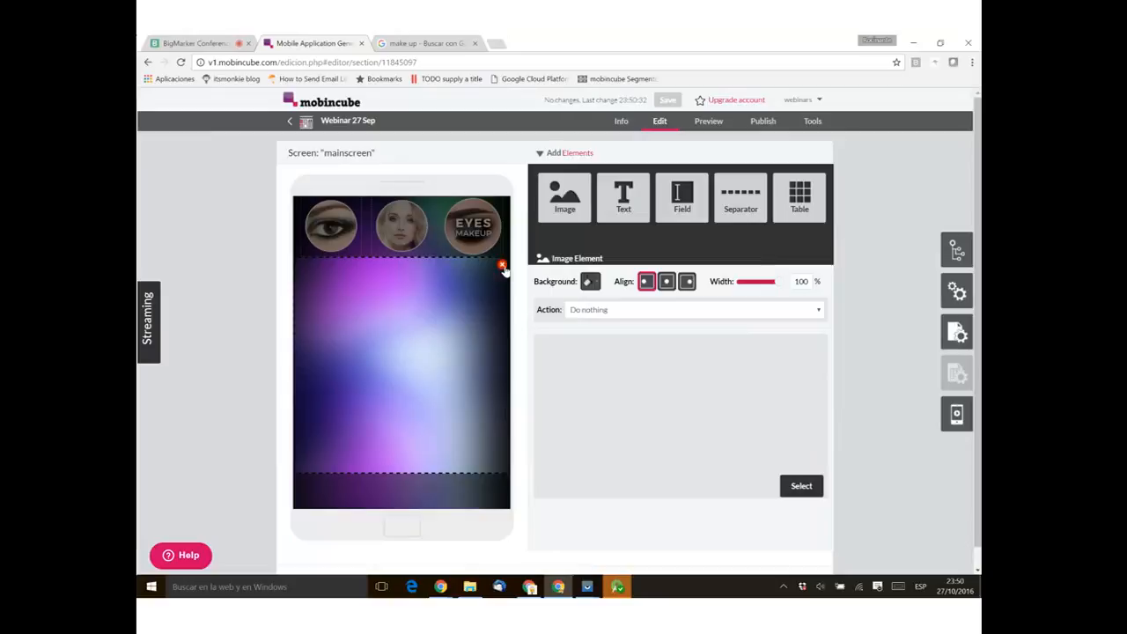
pyautogui.moveTo(774, 288); pyautogui.dragTo(713, 299)
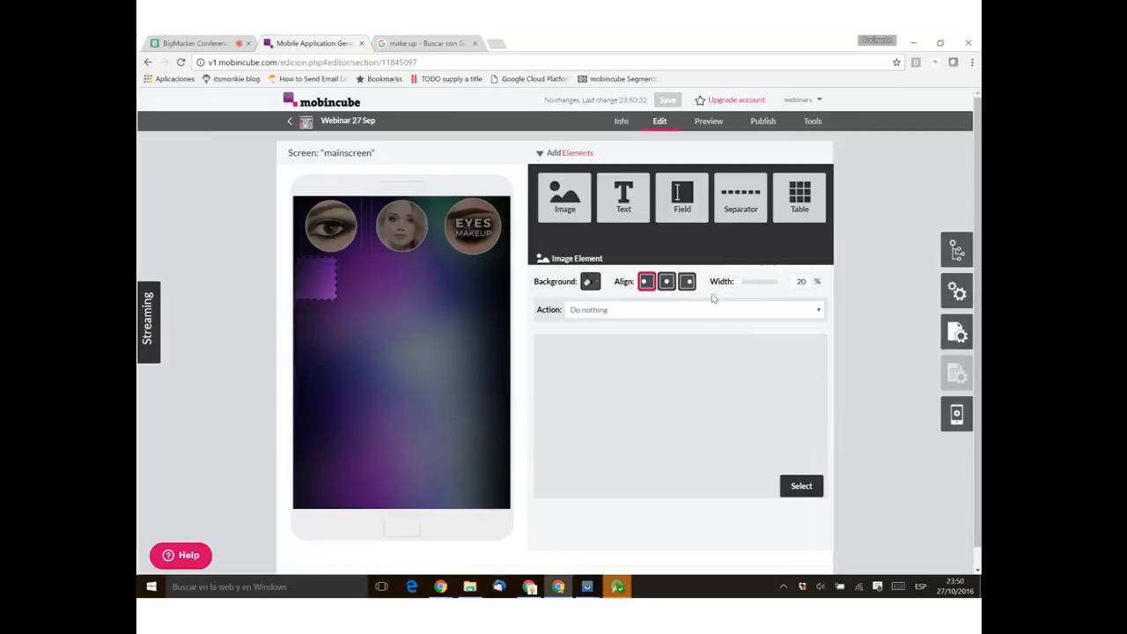
pyautogui.click(256, 306)
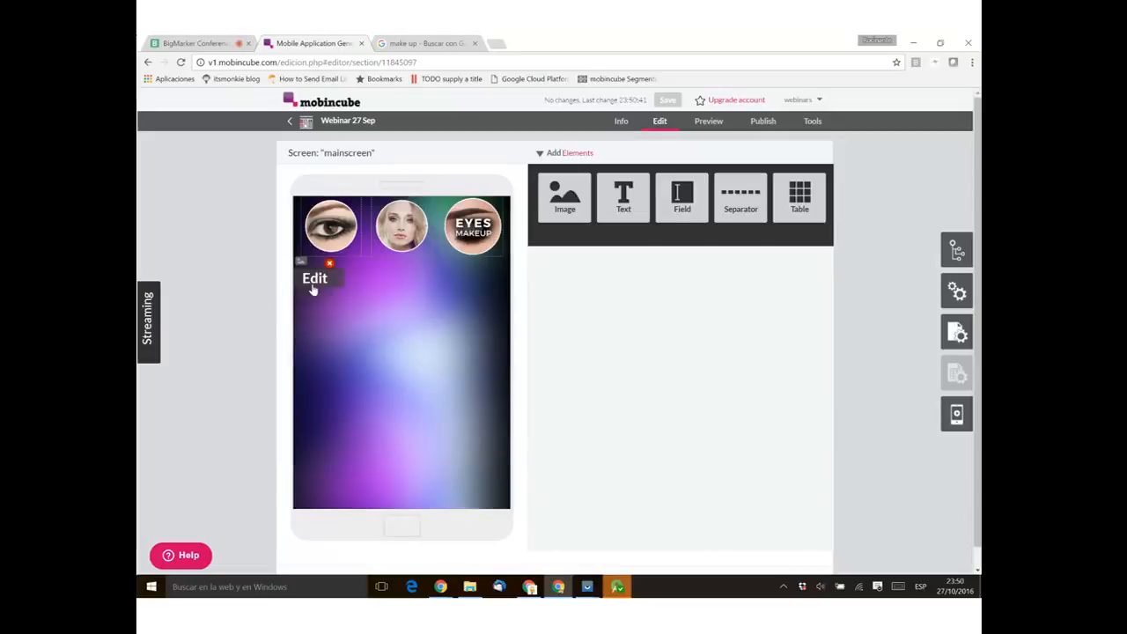
# Step: Move the transparent image above the row of makeup icons as a spacer, keeping its width at 20%
pyautogui.moveTo(312, 285); pyautogui.dragTo(312, 208)
pyautogui.click(314, 218)
pyautogui.moveTo(737, 284)
pyautogui.mouseDown()
pyautogui.moveTo(756, 283)
pyautogui.moveTo(720, 285)
pyautogui.moveTo(759, 284)
pyautogui.moveTo(715, 286)
pyautogui.mouseUp()
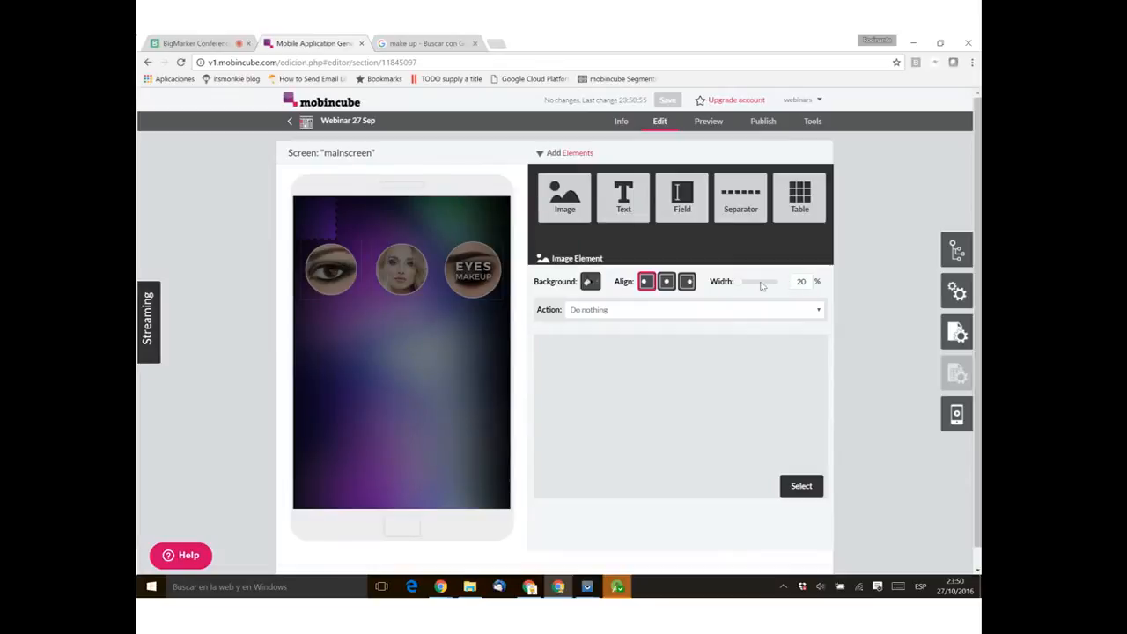
pyautogui.click(222, 217)
pyautogui.moveTo(315, 231)
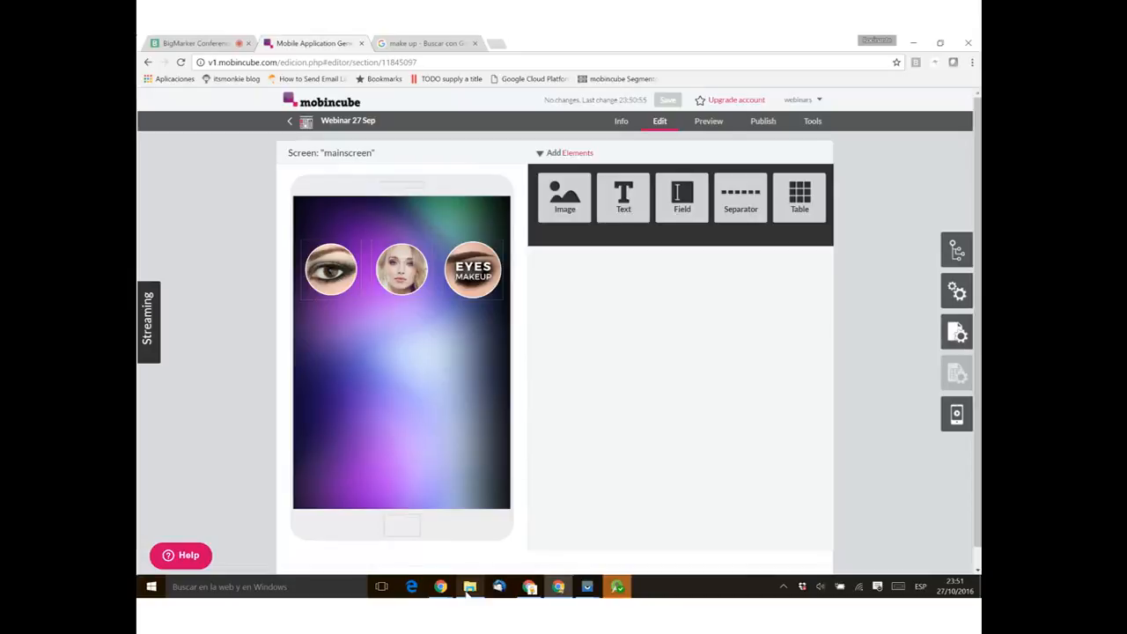
# Step: Create a bar named header for mainscreen and assign it to the top bar slot of the screen layout
pyautogui.moveTo(467, 594)
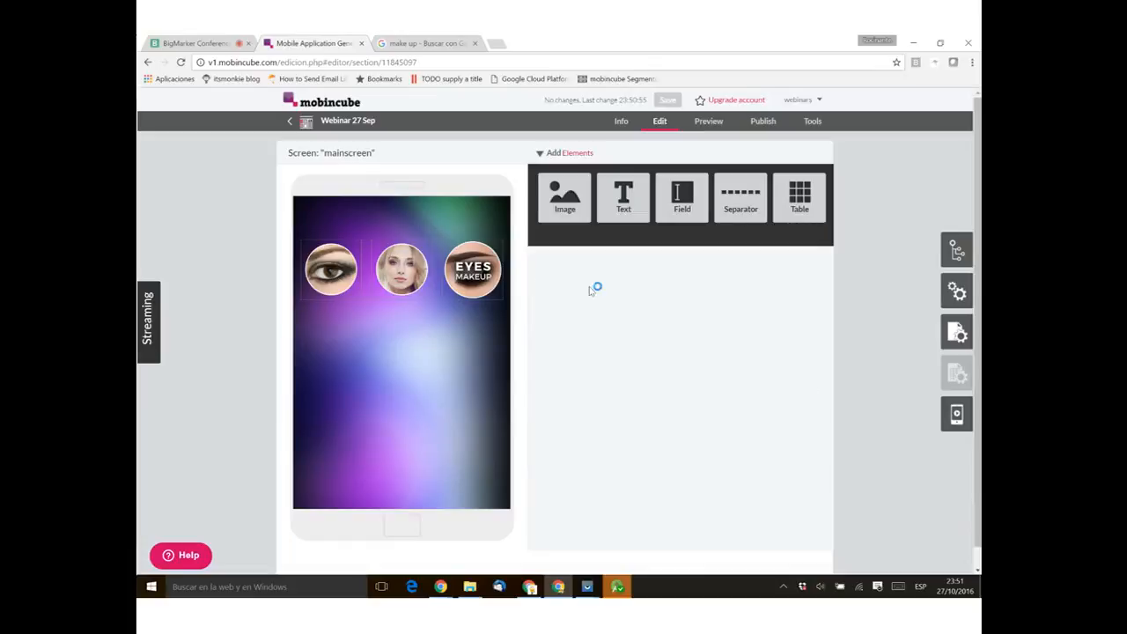
pyautogui.click(960, 337)
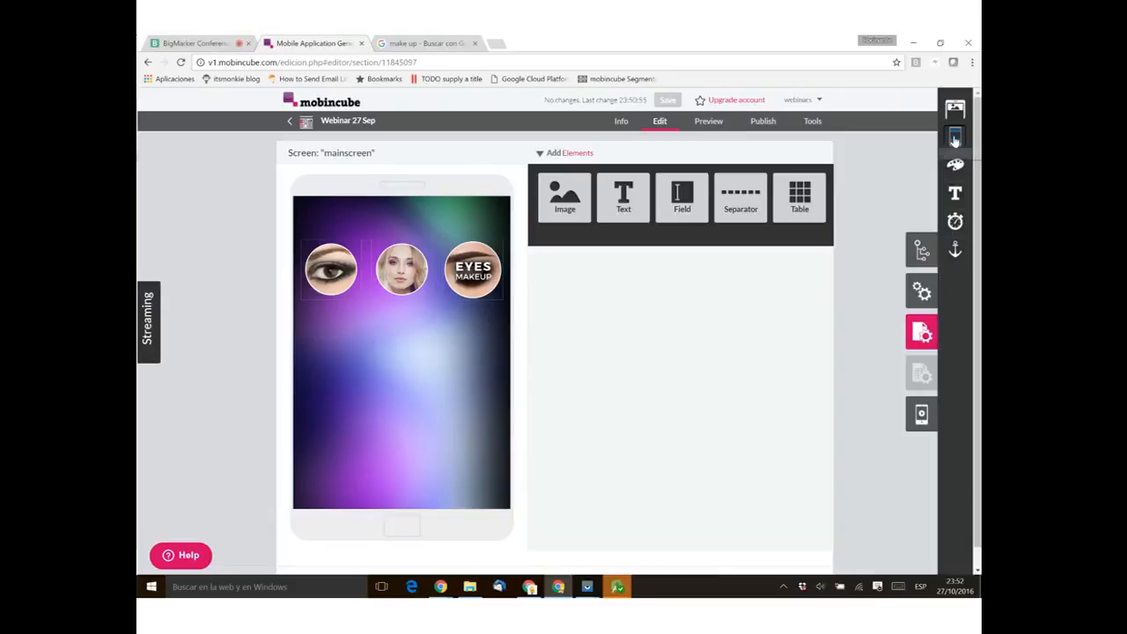
pyautogui.click(955, 140)
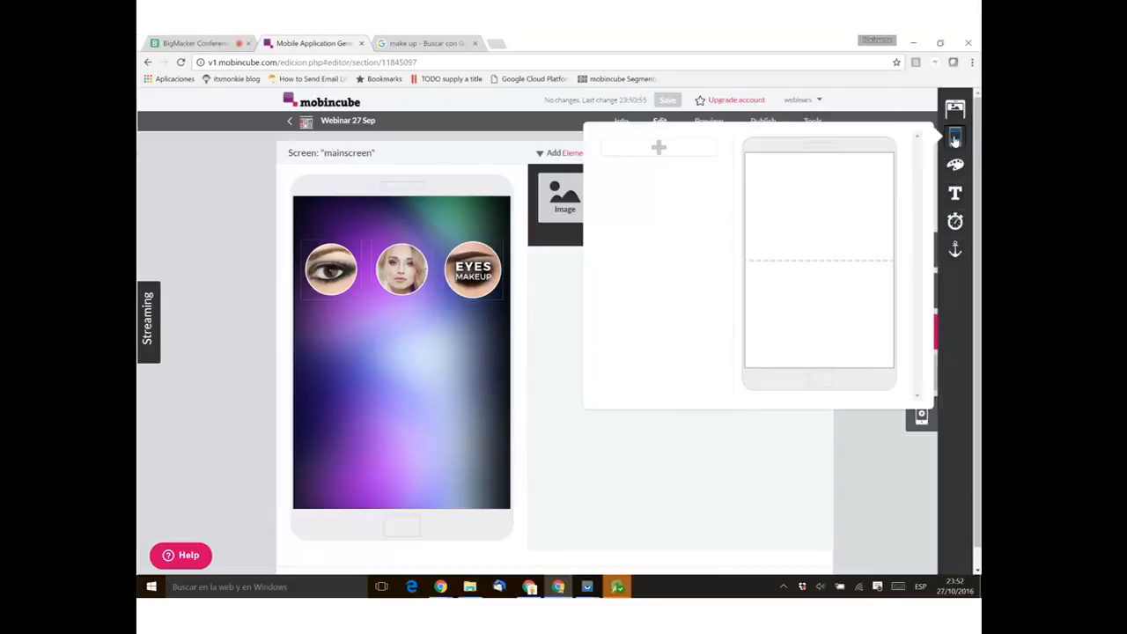
pyautogui.click(658, 156)
pyautogui.moveTo(636, 146); pyautogui.dragTo(586, 151)
pyautogui.write('ader')
pyautogui.press('Return')
pyautogui.moveTo(678, 155); pyautogui.dragTo(636, 153)
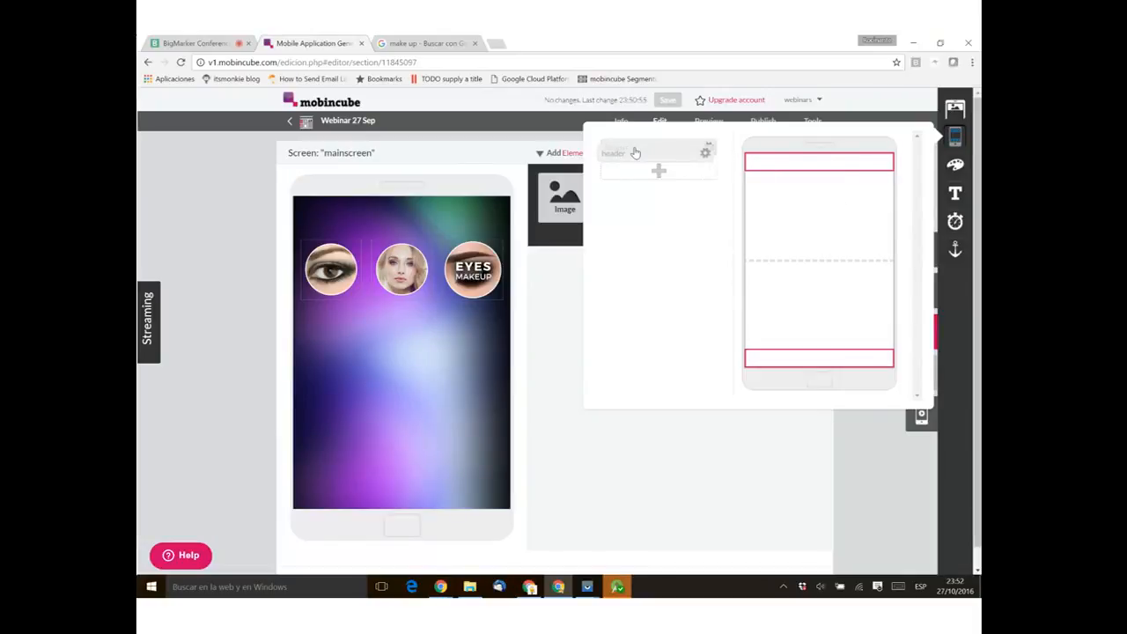
pyautogui.moveTo(635, 153); pyautogui.dragTo(801, 163)
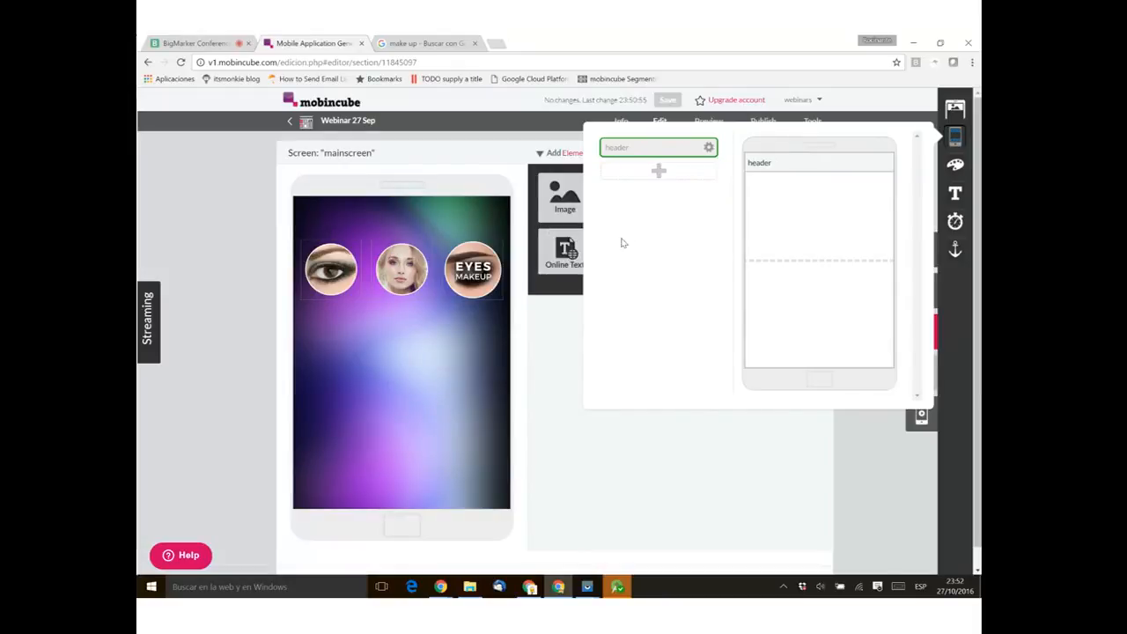
# Step: Open the header bar for editing in the Bar editor
pyautogui.click(709, 150)
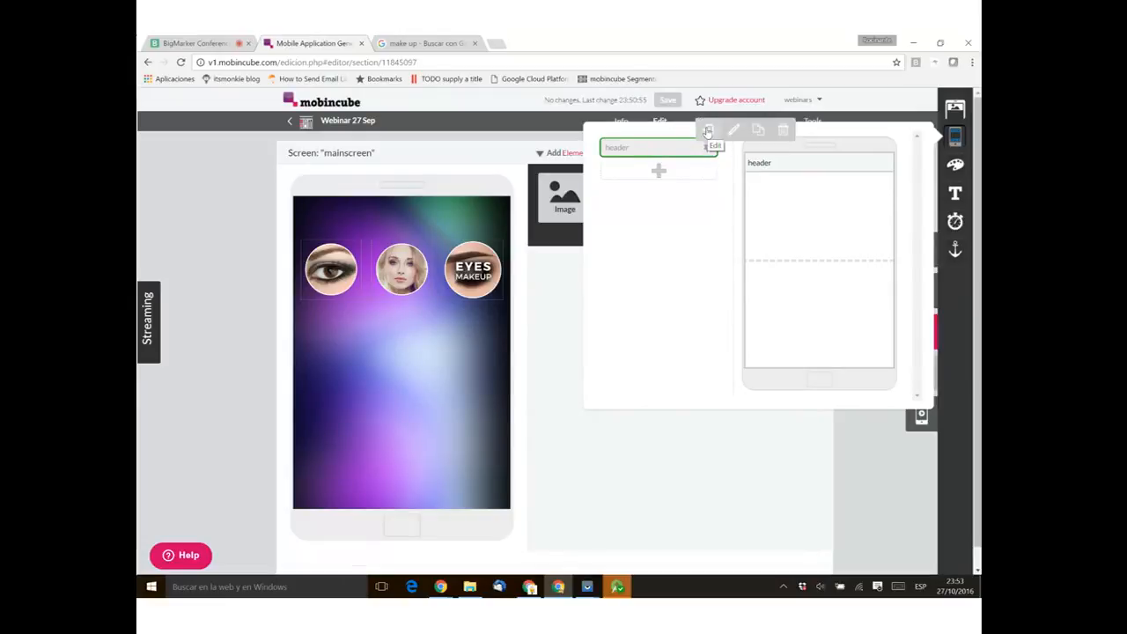
pyautogui.click(707, 131)
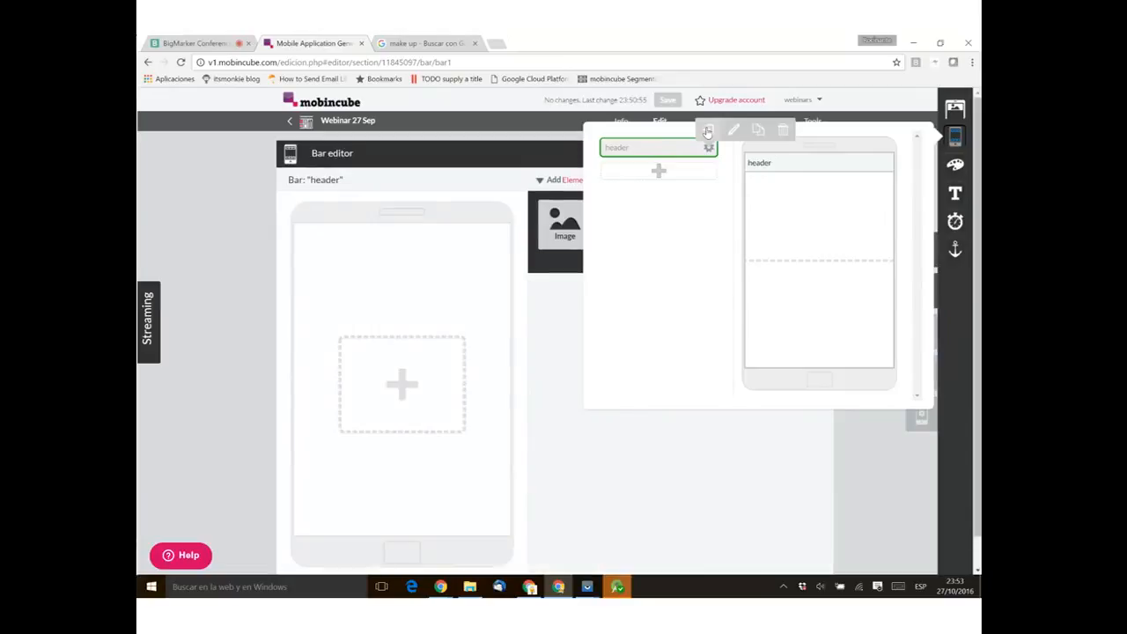
pyautogui.click(227, 201)
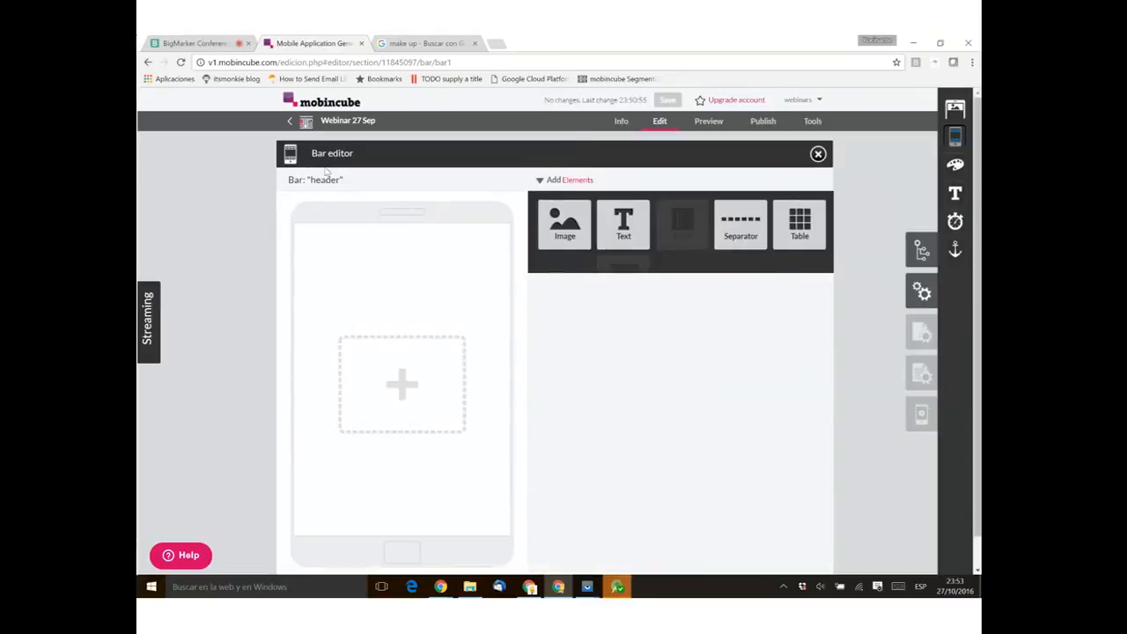
pyautogui.moveTo(312, 152); pyautogui.dragTo(361, 154)
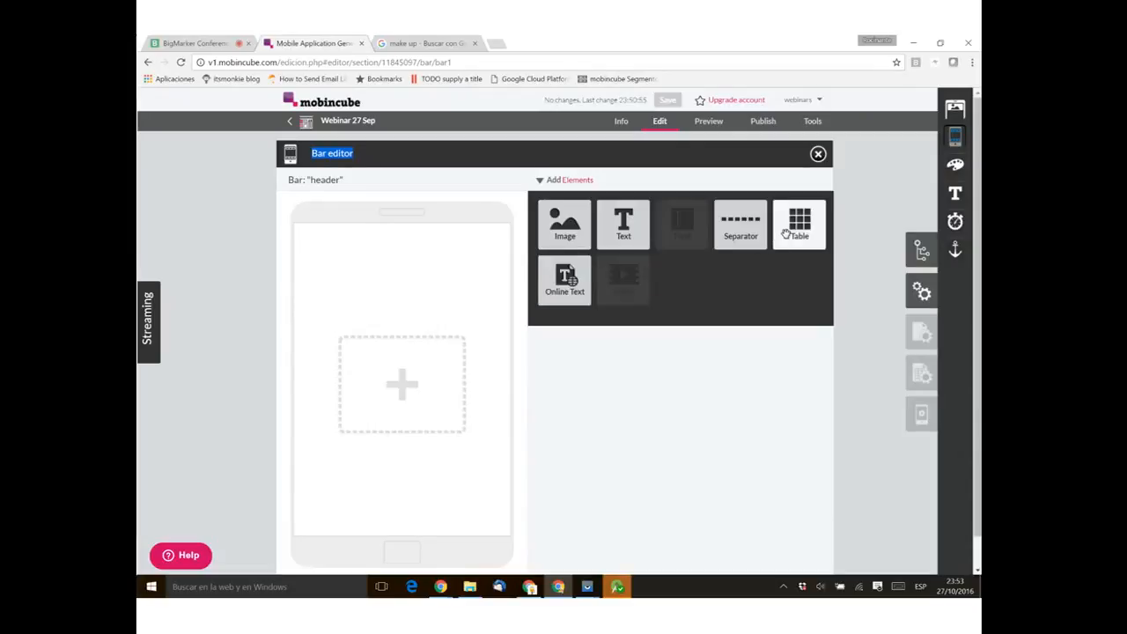
# Step: Add a table to the header bar with three cells sized 15%, 70% and 15%
pyautogui.moveTo(798, 229); pyautogui.dragTo(422, 273)
pyautogui.moveTo(678, 423); pyautogui.dragTo(579, 429)
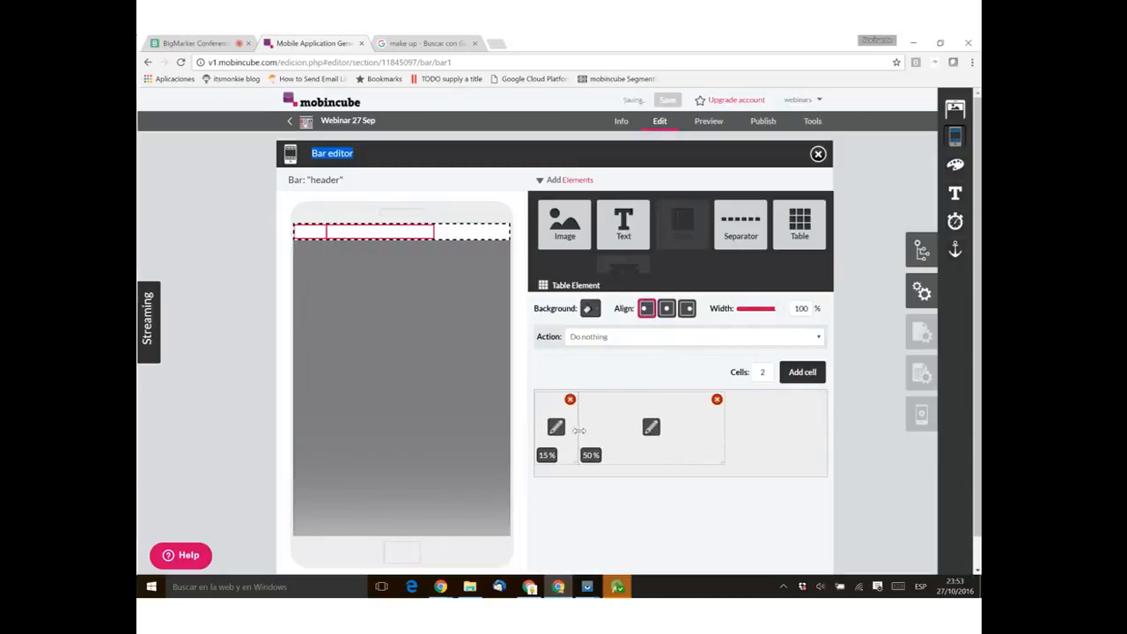
pyautogui.click(802, 372)
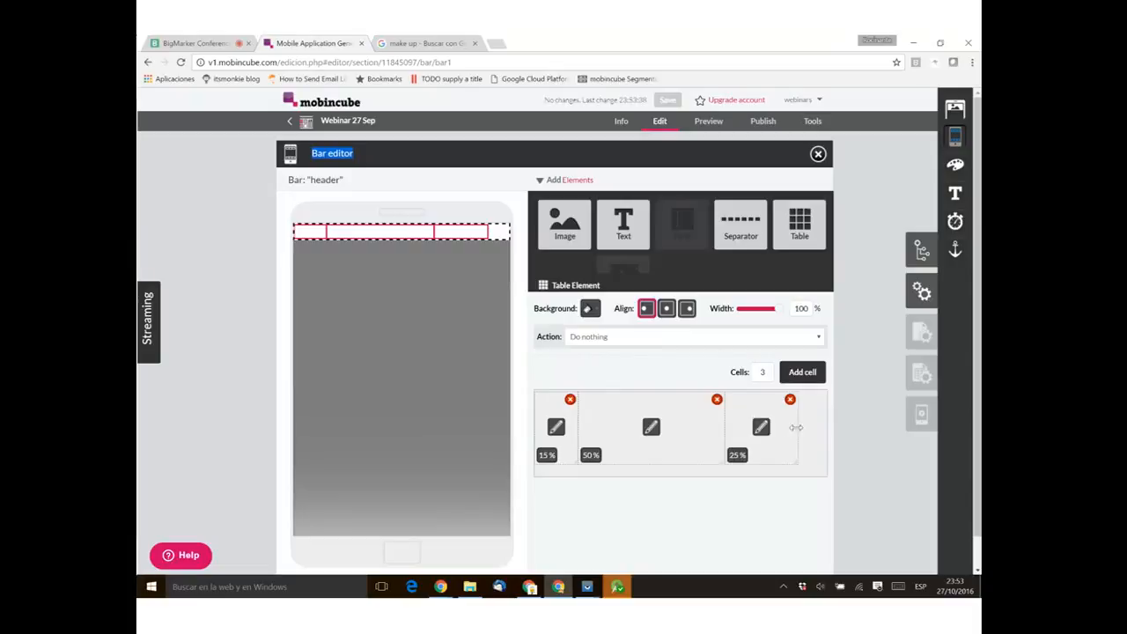
pyautogui.moveTo(780, 430)
pyautogui.mouseDown()
pyautogui.moveTo(737, 420)
pyautogui.moveTo(785, 413)
pyautogui.mouseUp()
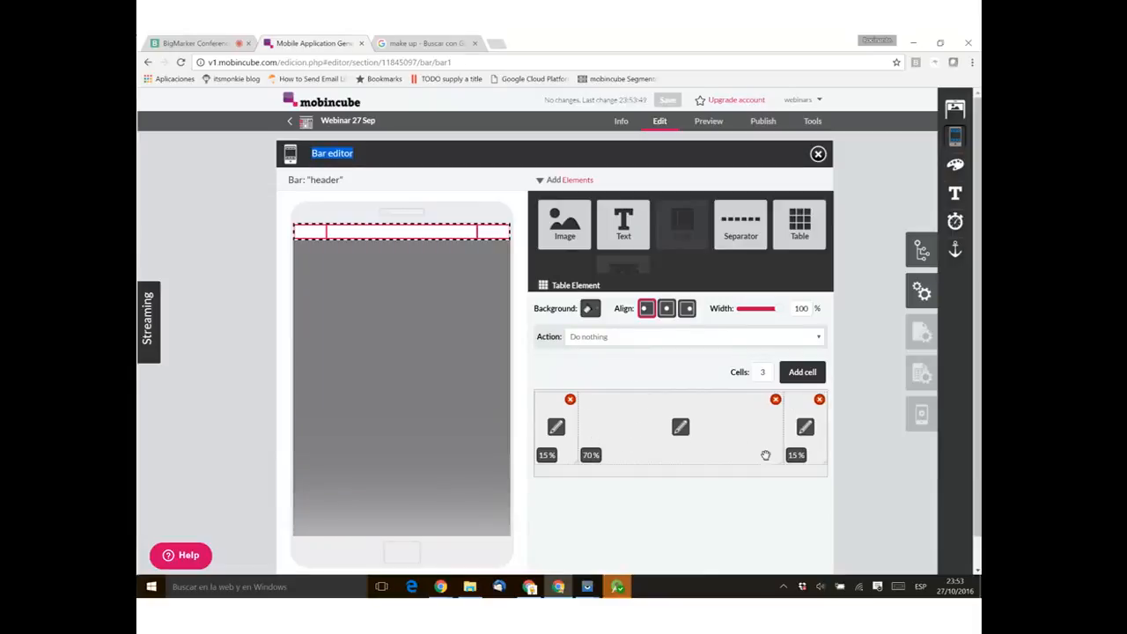
# Step: Add an image to the header table's middle cell using logo-barra.png from the app's resources
pyautogui.moveTo(563, 224); pyautogui.dragTo(636, 474)
pyautogui.click(804, 512)
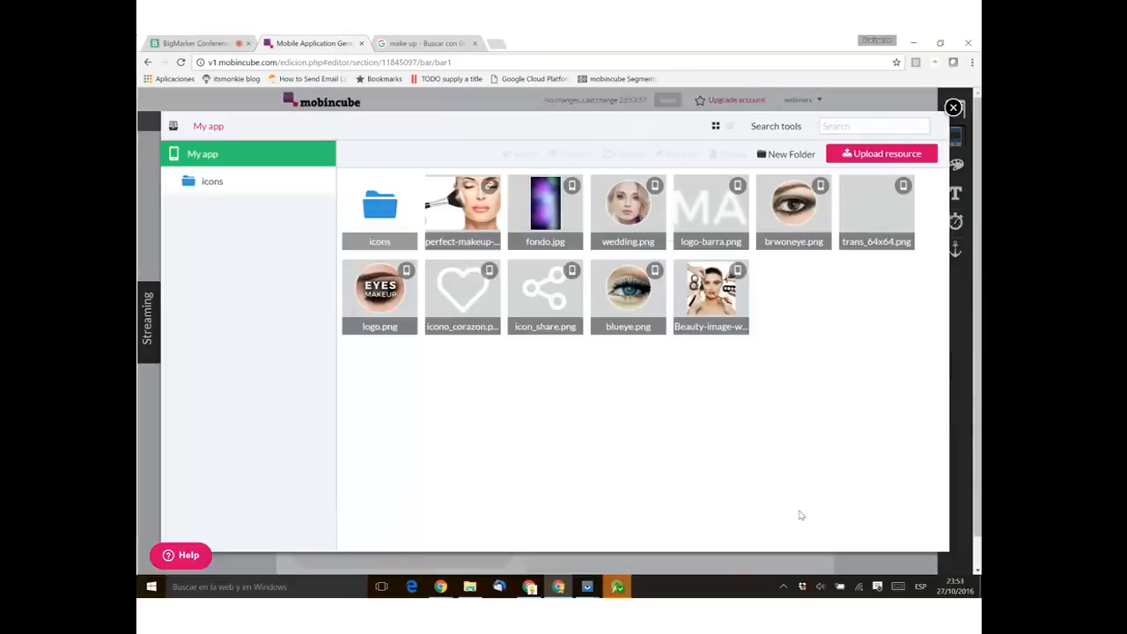
pyautogui.moveTo(686, 220)
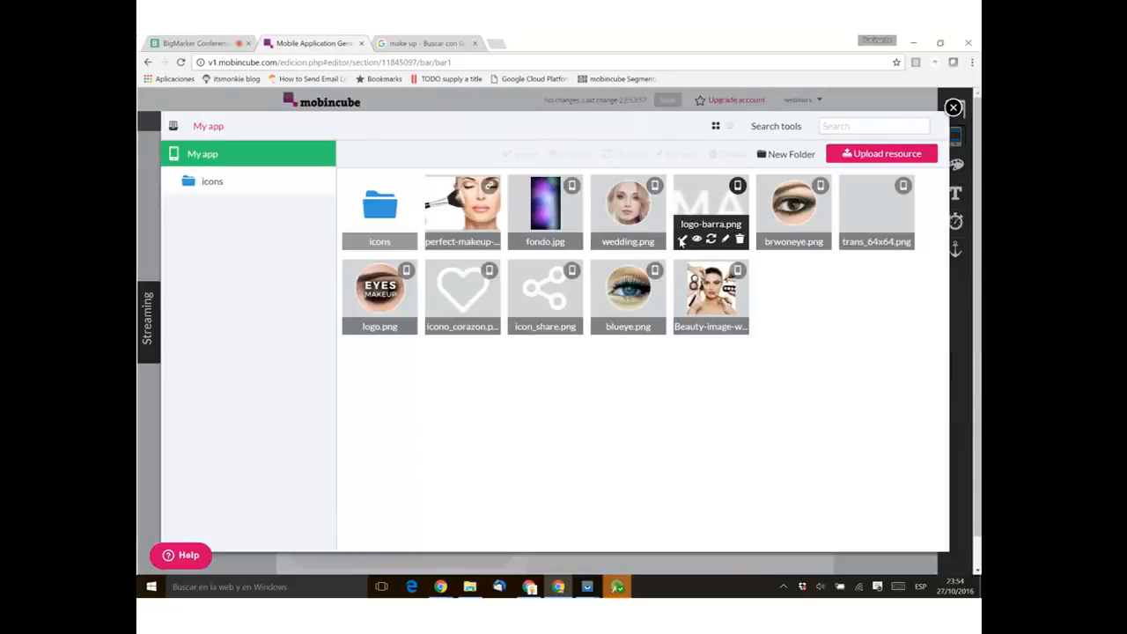
pyautogui.click(681, 239)
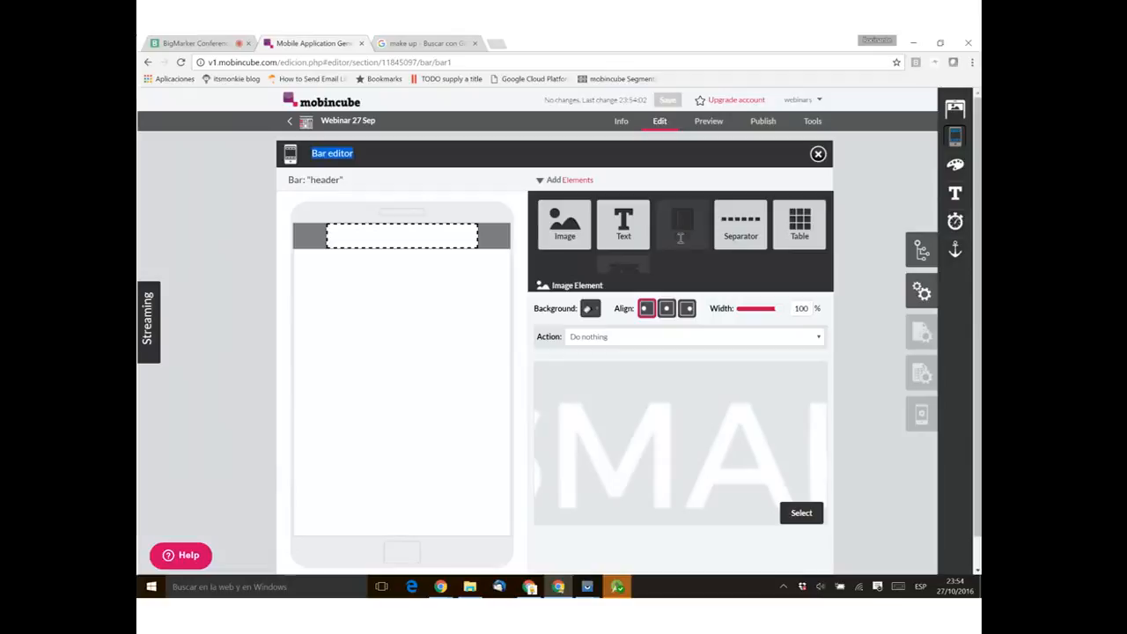
# Step: Reopen the header table and add an image to its first cell using icono_corazon.png
pyautogui.click(397, 262)
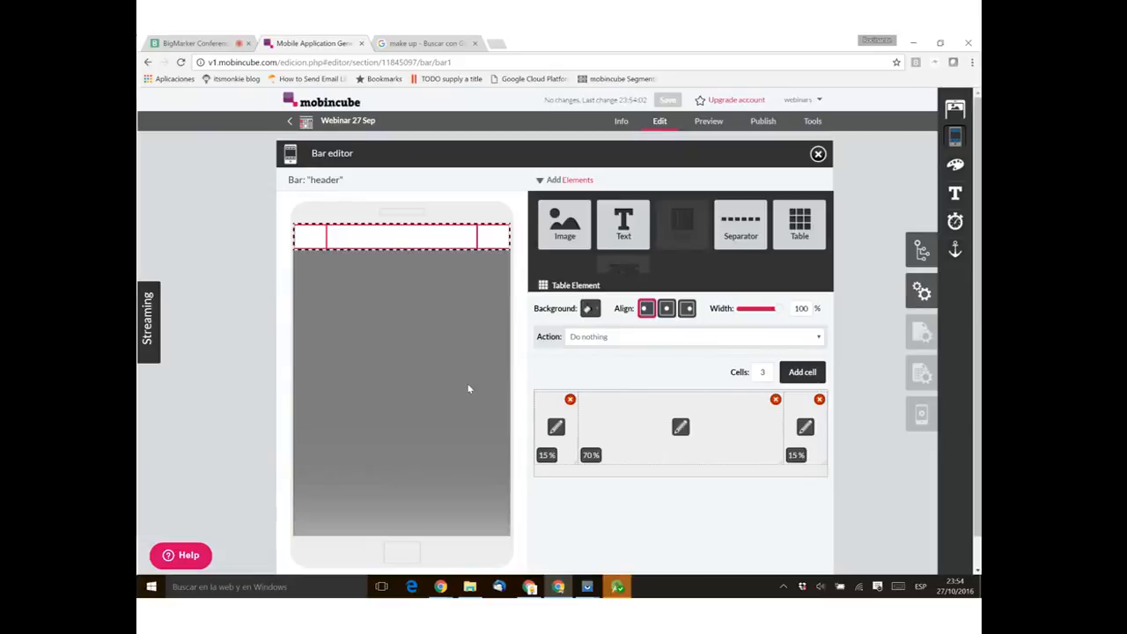
pyautogui.moveTo(564, 231)
pyautogui.moveTo(564, 238); pyautogui.dragTo(555, 476)
pyautogui.click(805, 515)
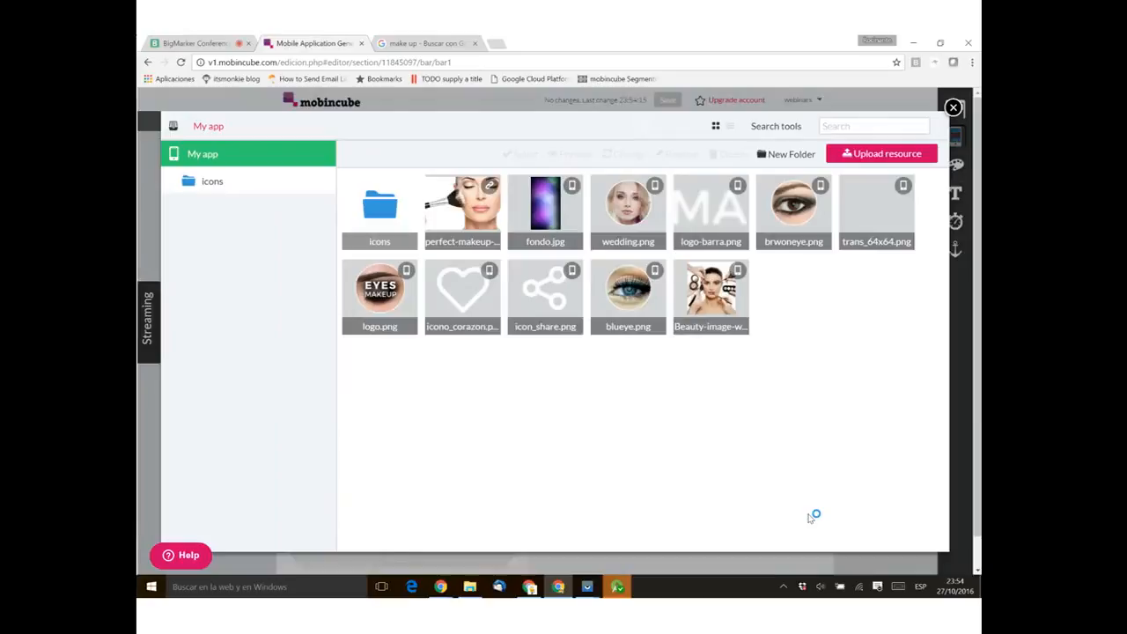
pyautogui.moveTo(855, 236)
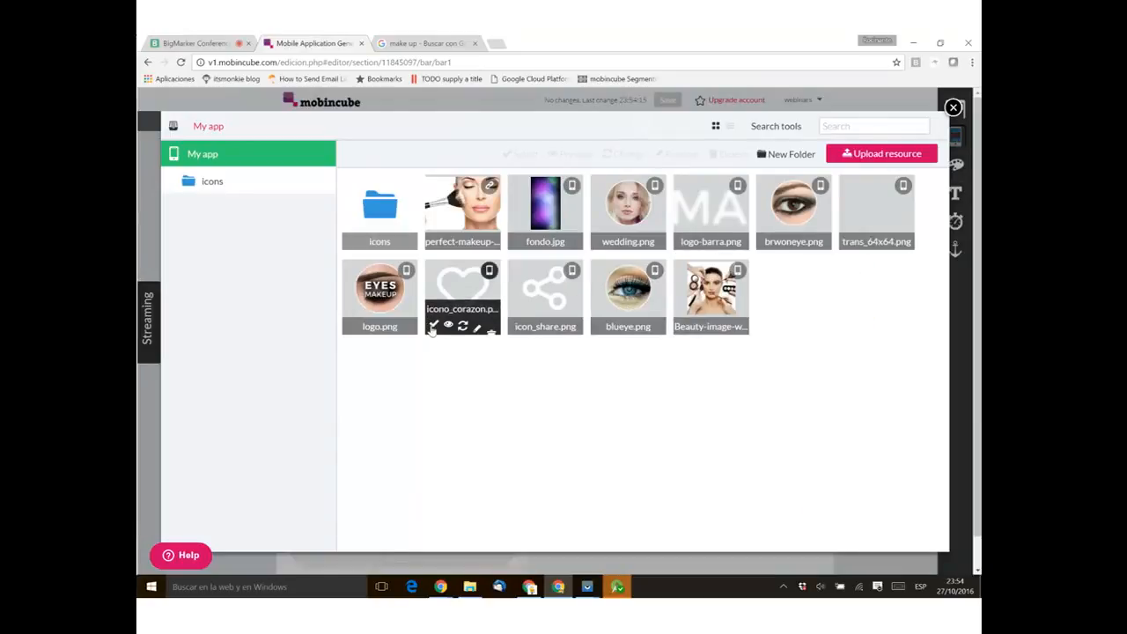
pyautogui.click(434, 324)
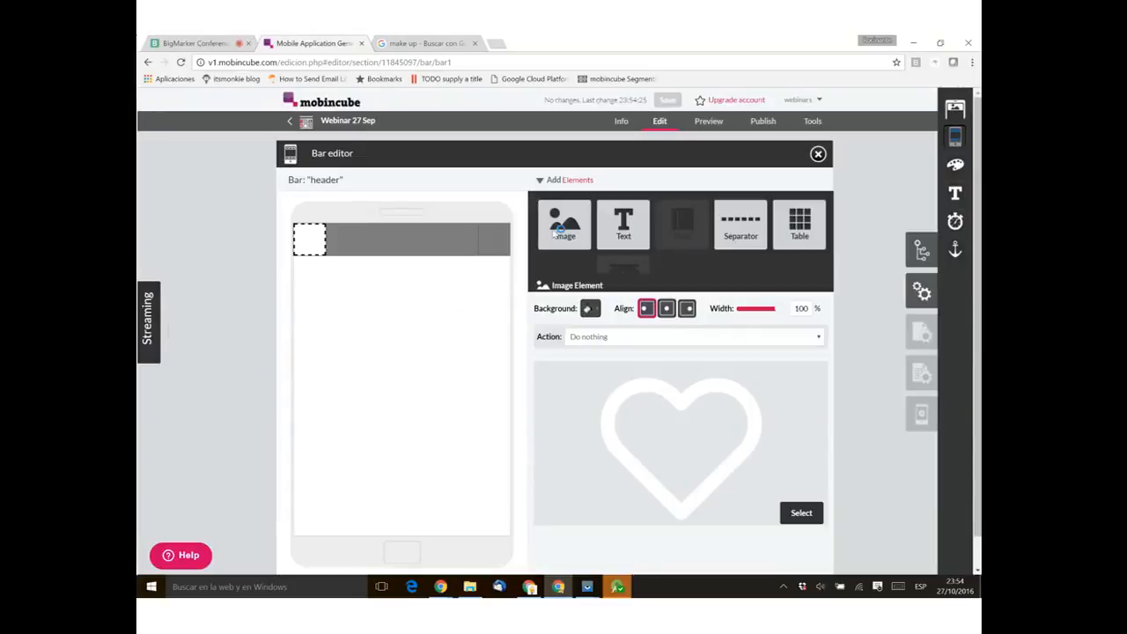
# Step: Add an image to the header table's last cell using icon_share.png from the app's resources
pyautogui.moveTo(552, 222); pyautogui.dragTo(492, 243)
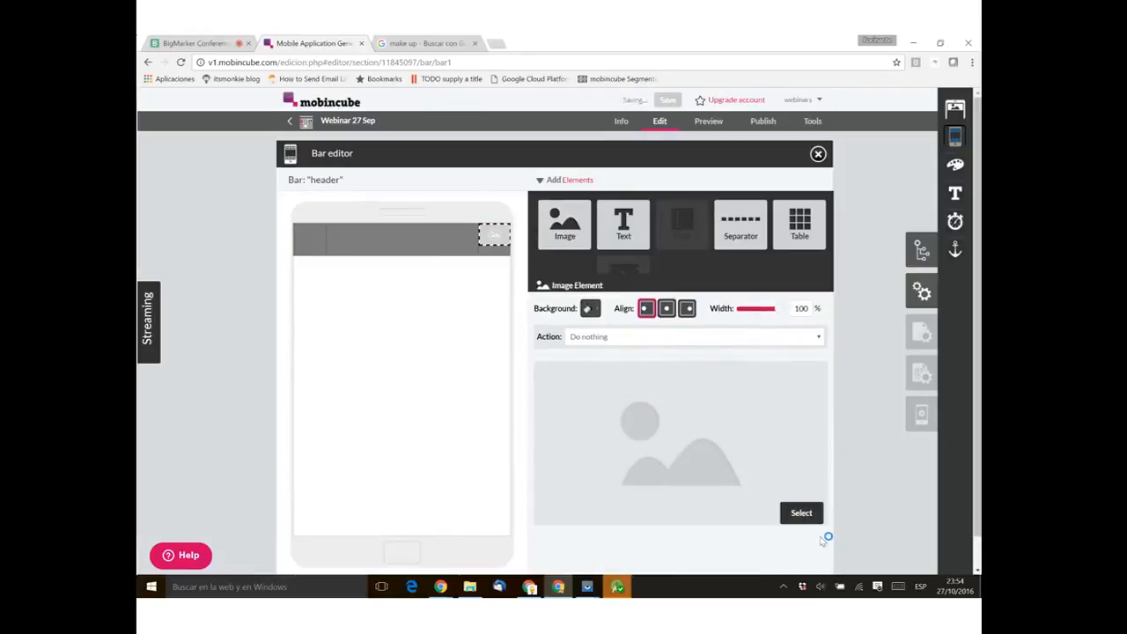
pyautogui.click(801, 516)
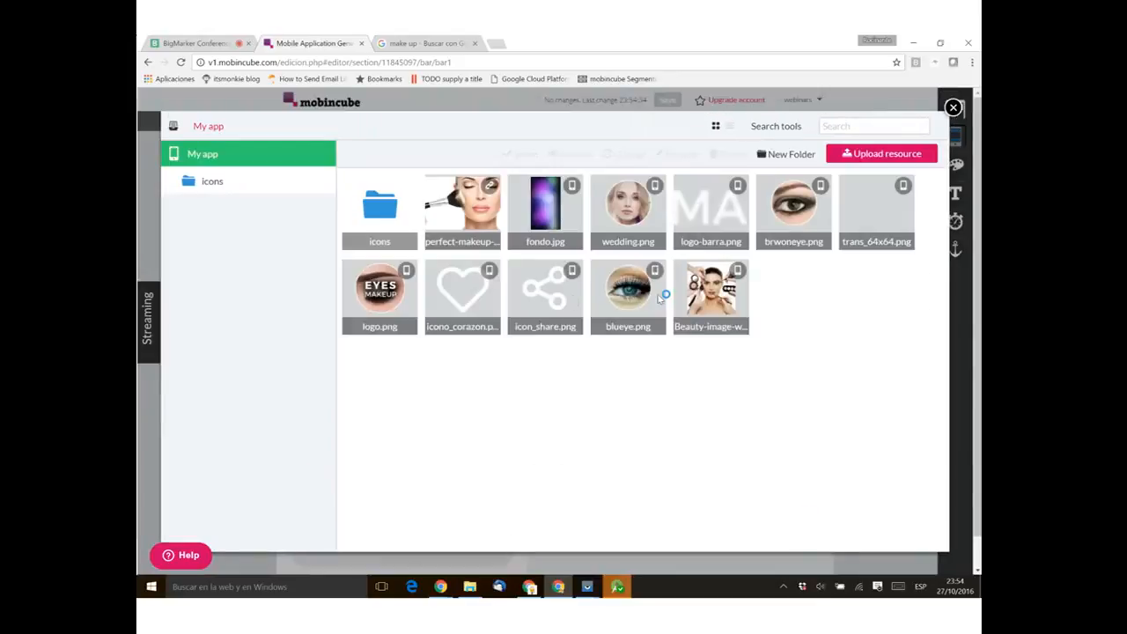
pyautogui.moveTo(518, 326)
pyautogui.click(517, 325)
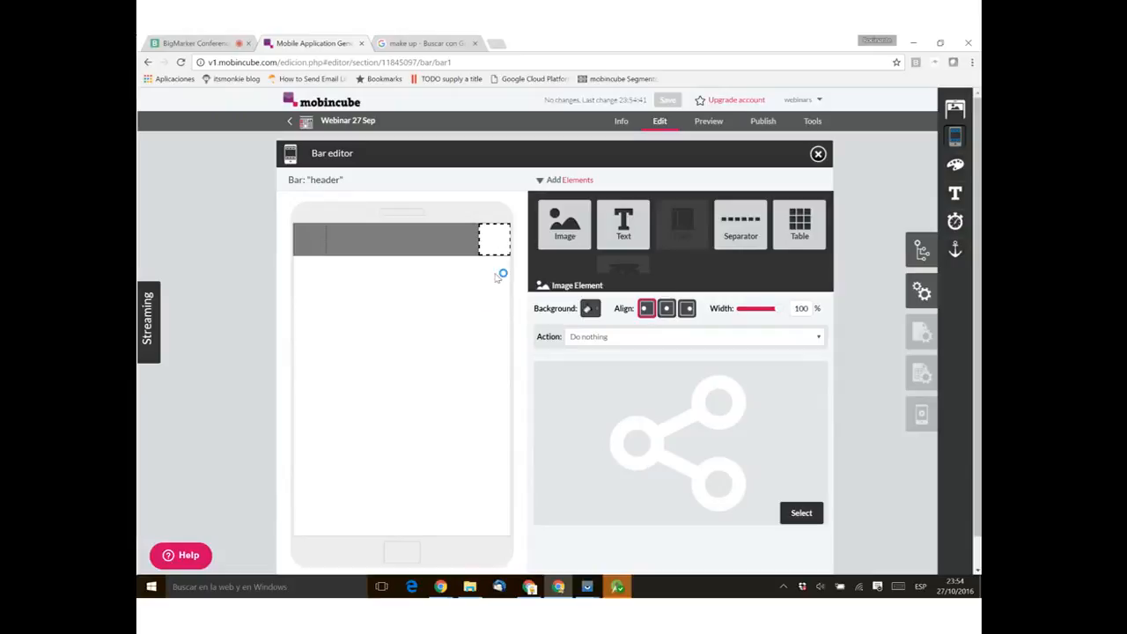
pyautogui.click(623, 340)
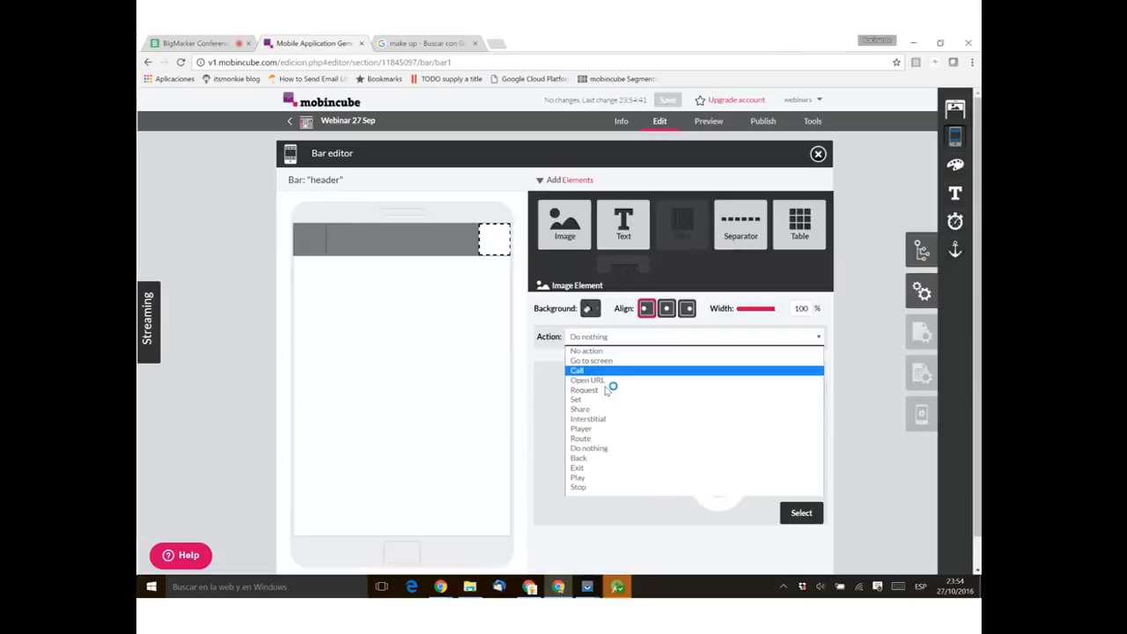
pyautogui.click(596, 409)
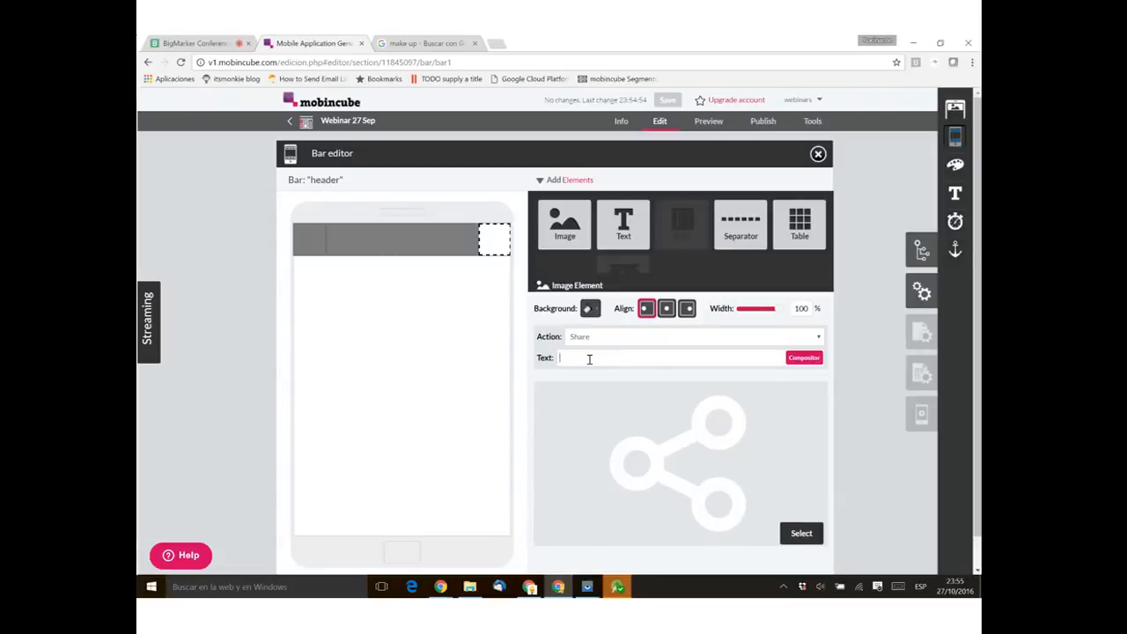
pyautogui.write('Hey! You should try this app http:/')
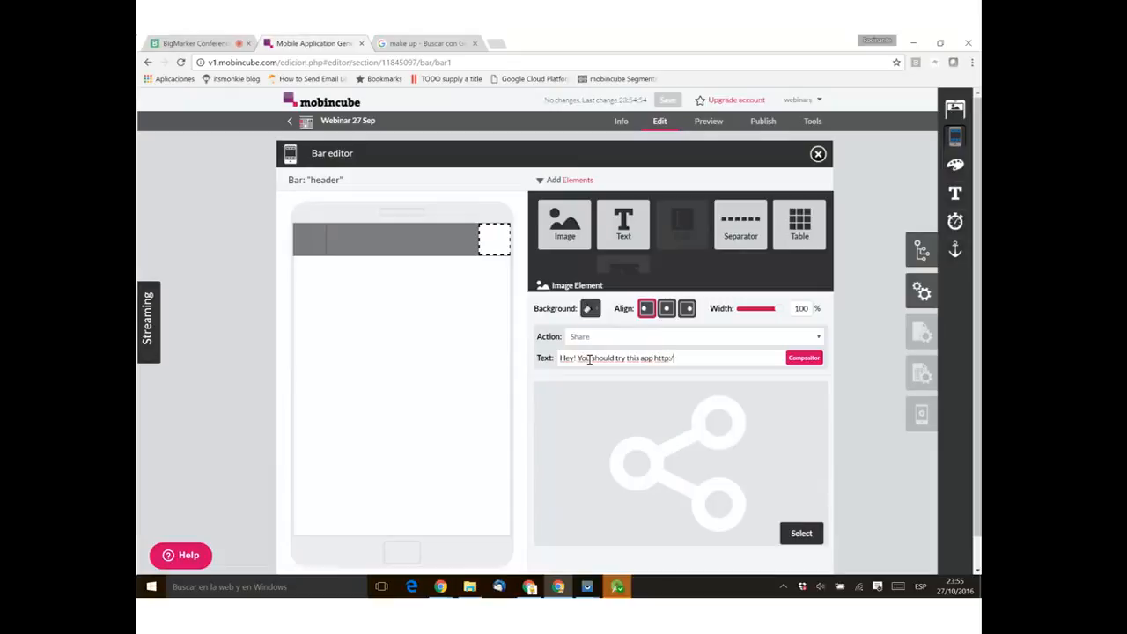
pyautogui.write('/play.google.com')
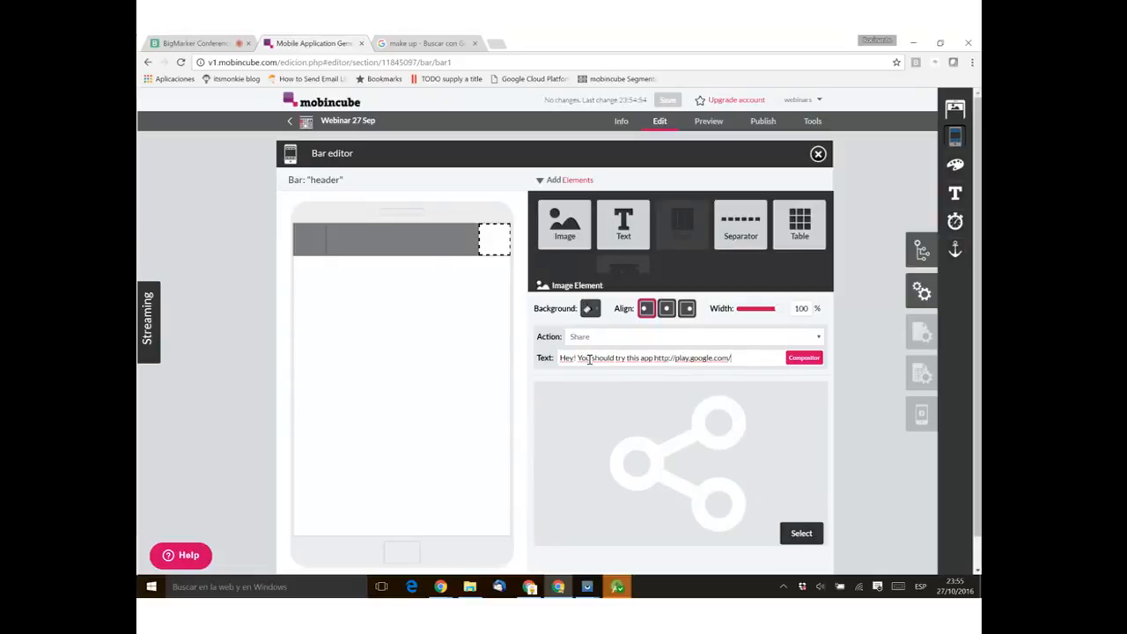
pyautogui.write('/apps/')
# Step: Complete the link in the share text with "id=" followed by the {bundleID} variable
pyautogui.write('id=[')
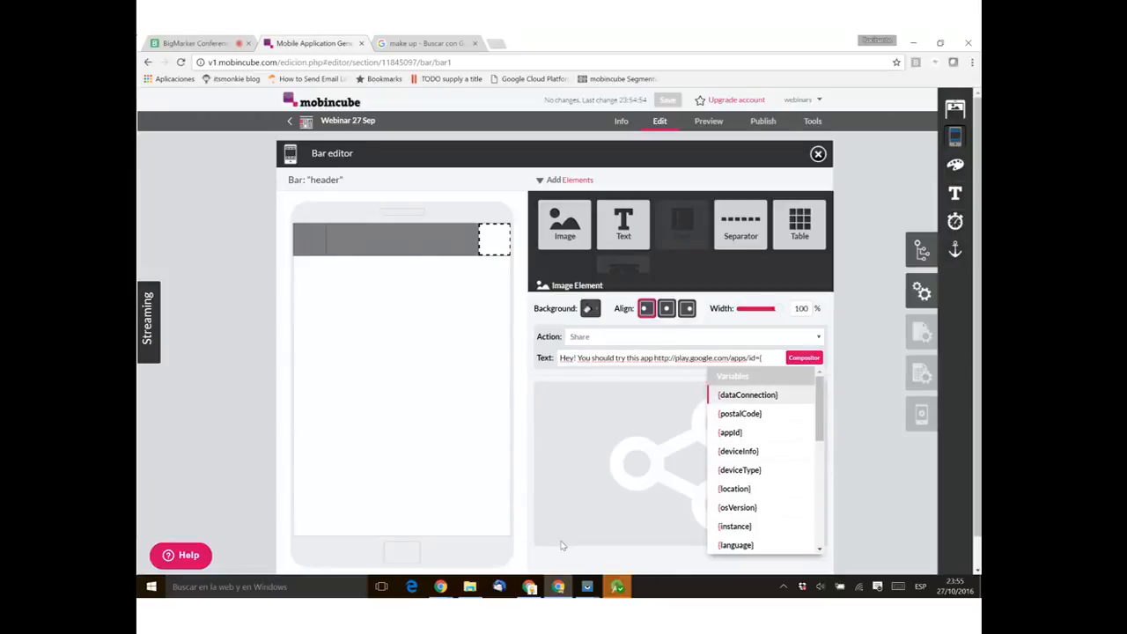
pyautogui.moveTo(821, 422); pyautogui.dragTo(821, 533)
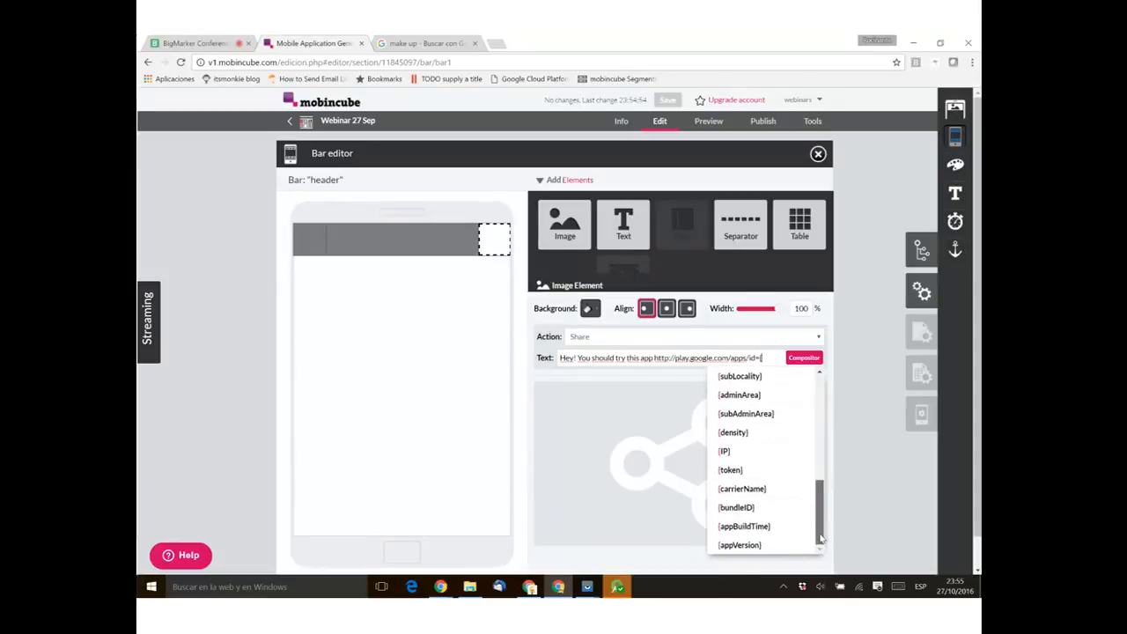
pyautogui.click(745, 510)
pyautogui.moveTo(776, 358); pyautogui.dragTo(792, 362)
pyautogui.click(754, 359)
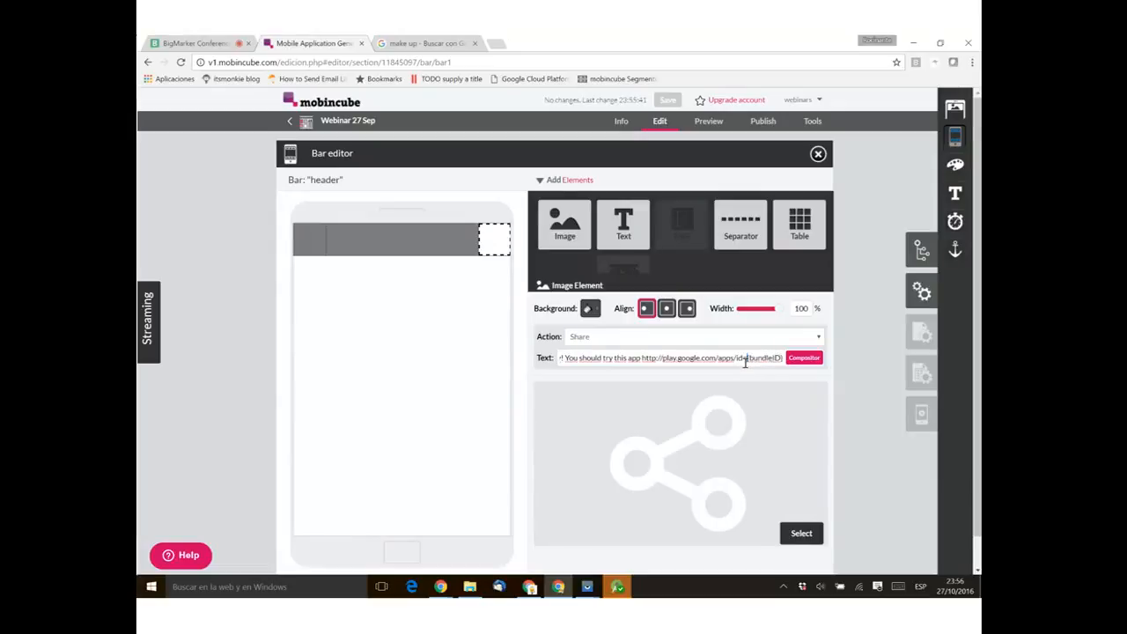
pyautogui.moveTo(747, 357); pyautogui.dragTo(784, 358)
# Step: Leave the header table and close the Bar editor to return to the mainscreen
pyautogui.click(843, 343)
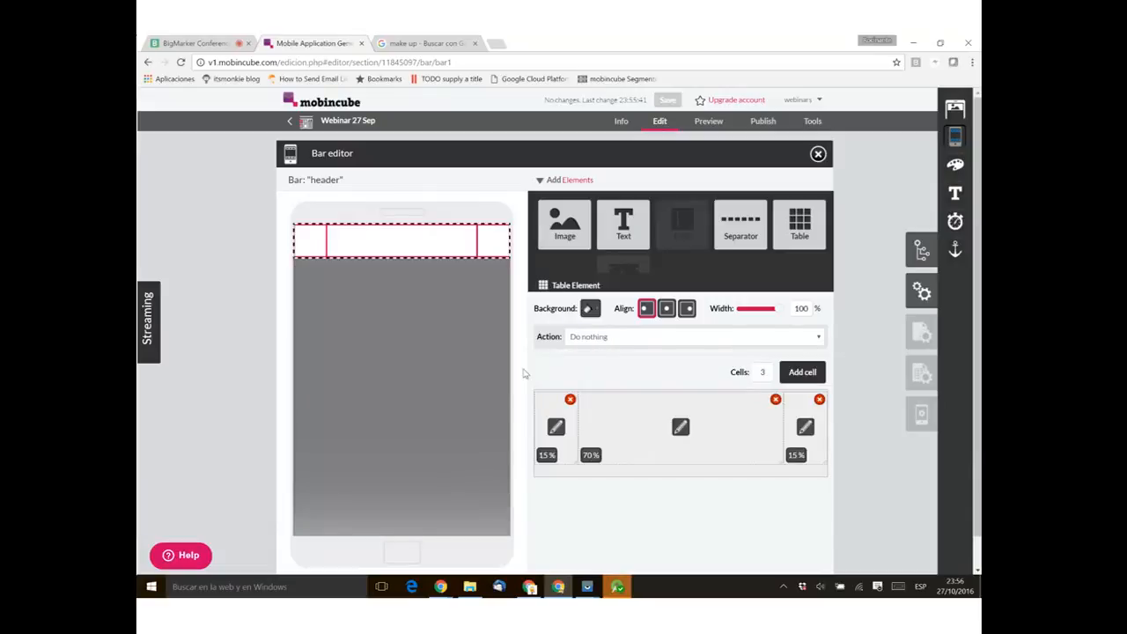
pyautogui.click(374, 200)
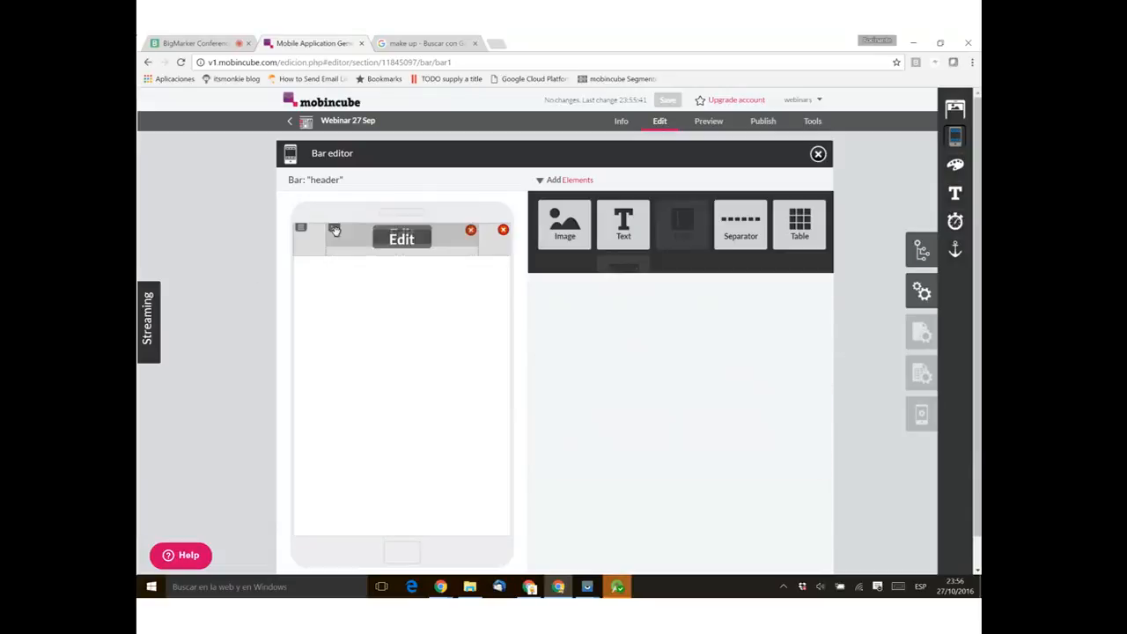
pyautogui.click(819, 156)
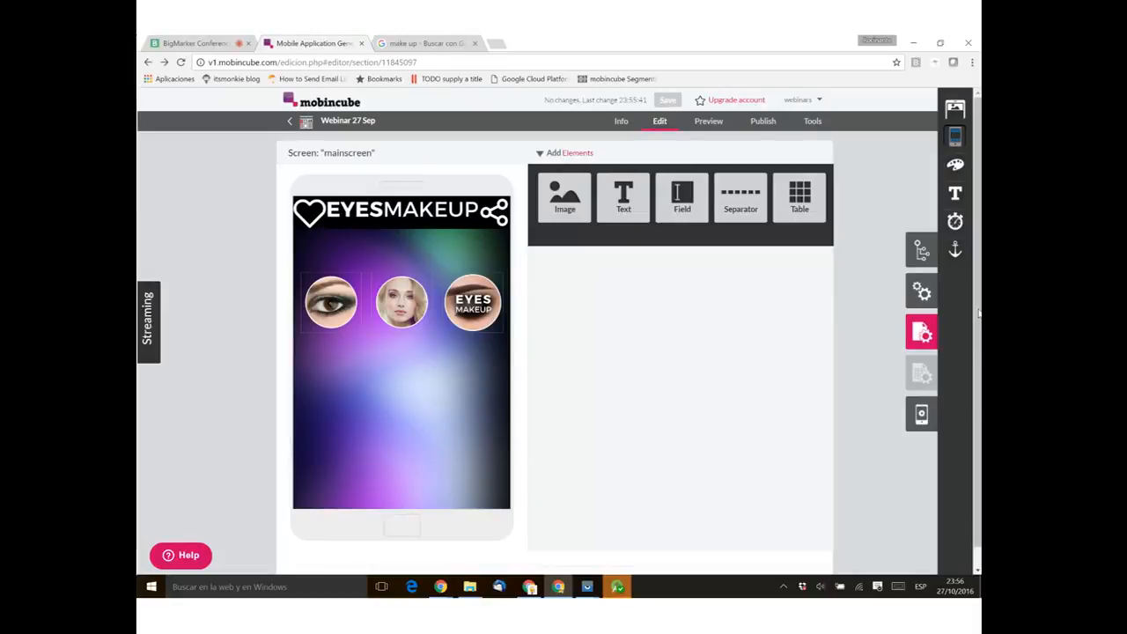
# Step: Remove the header bar from the mainscreen and assign it to the upper bar area again
pyautogui.click(955, 137)
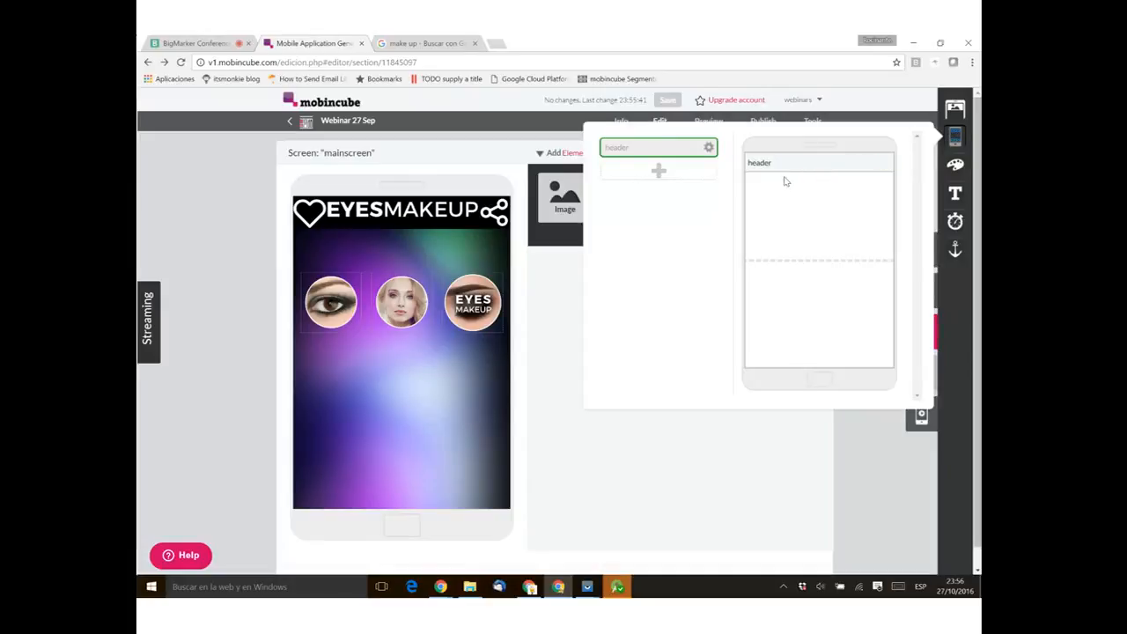
pyautogui.moveTo(885, 164)
pyautogui.click(884, 163)
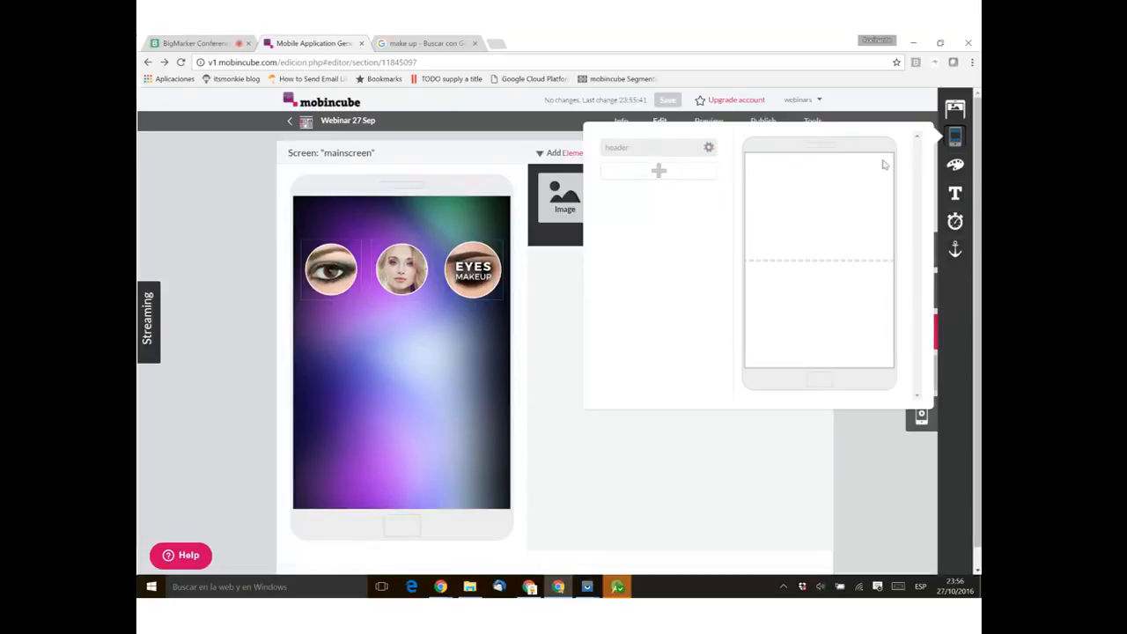
pyautogui.moveTo(623, 152)
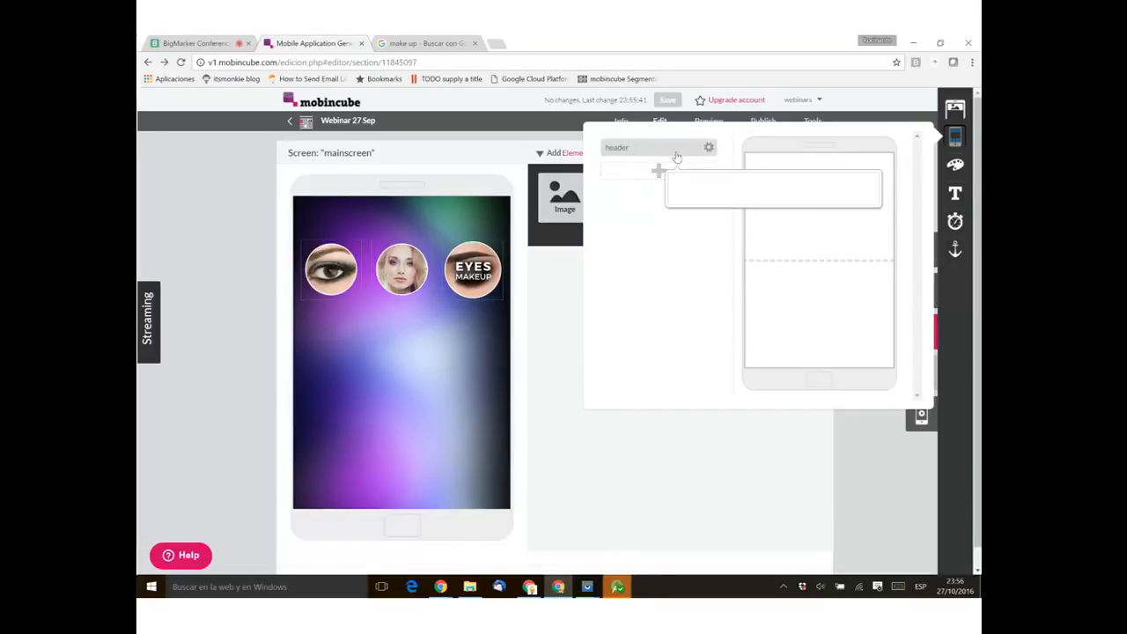
pyautogui.click(710, 150)
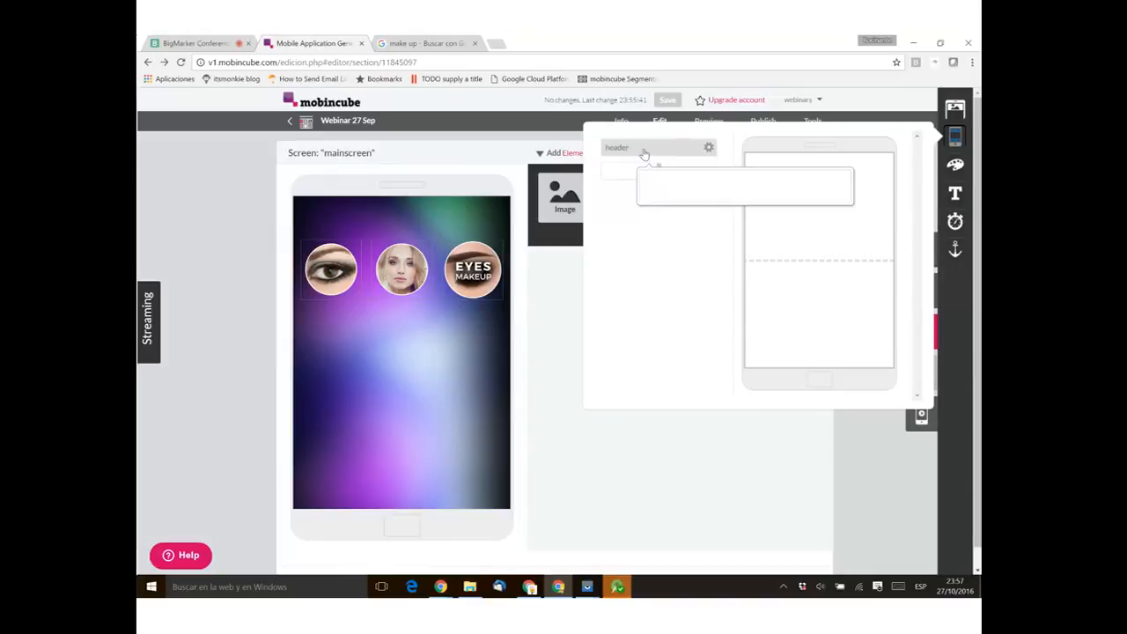
pyautogui.moveTo(695, 153); pyautogui.dragTo(826, 173)
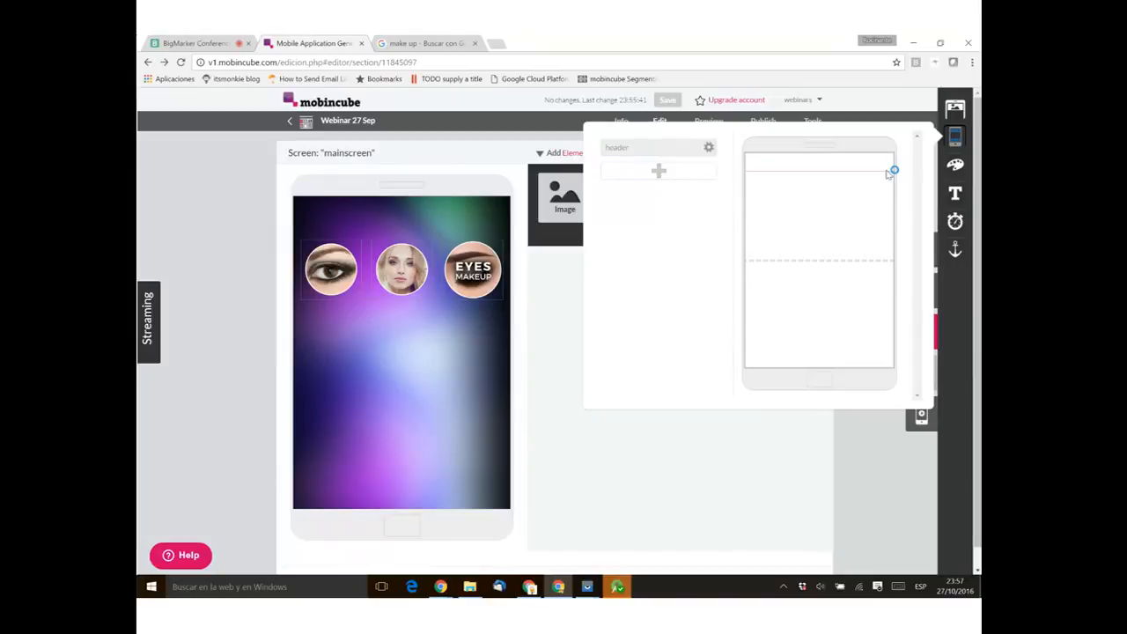
pyautogui.click(885, 164)
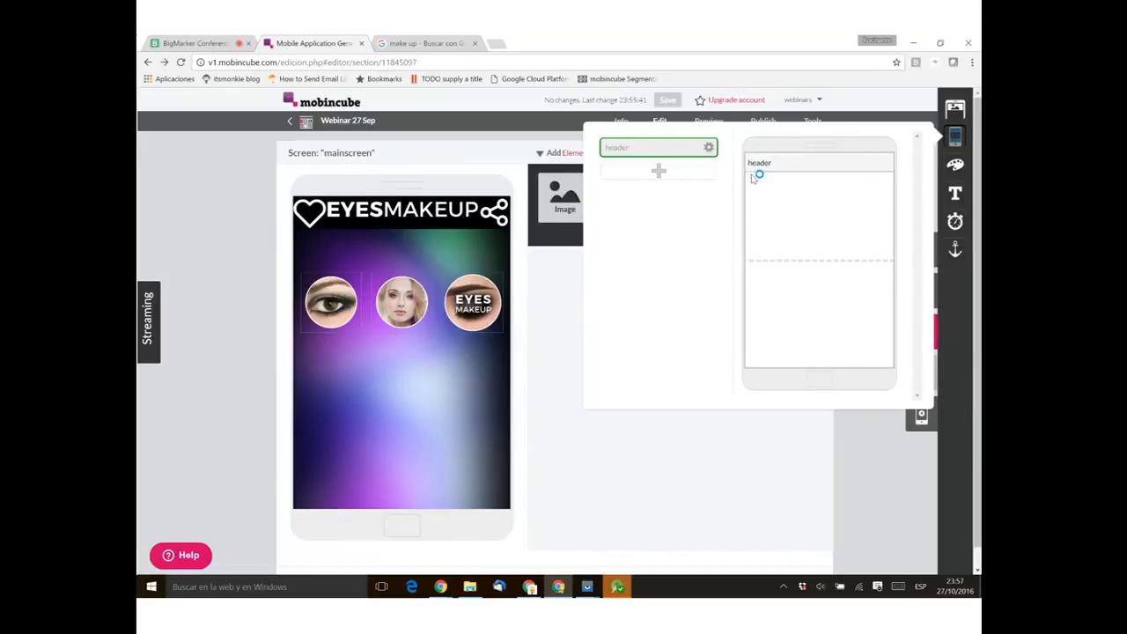
pyautogui.moveTo(812, 164)
pyautogui.mouseDown()
pyautogui.moveTo(810, 365)
pyautogui.moveTo(818, 168)
pyautogui.mouseUp()
pyautogui.click(186, 223)
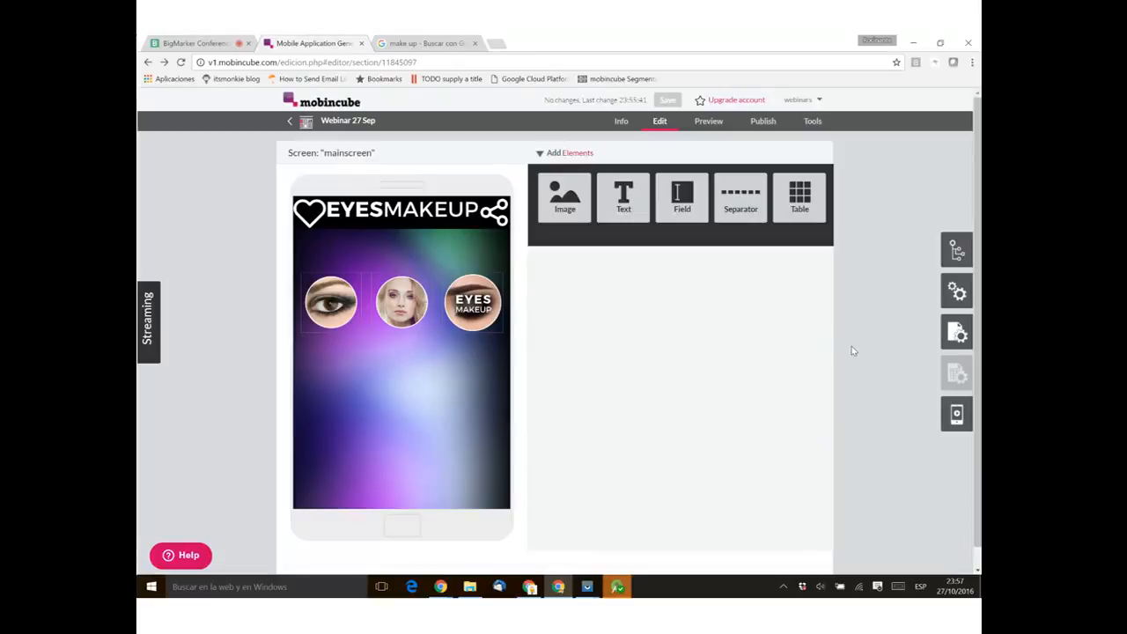
# Step: Add a text element reading "reservations" beneath the middle icon in the mainscreen's table
pyautogui.moveTo(410, 304)
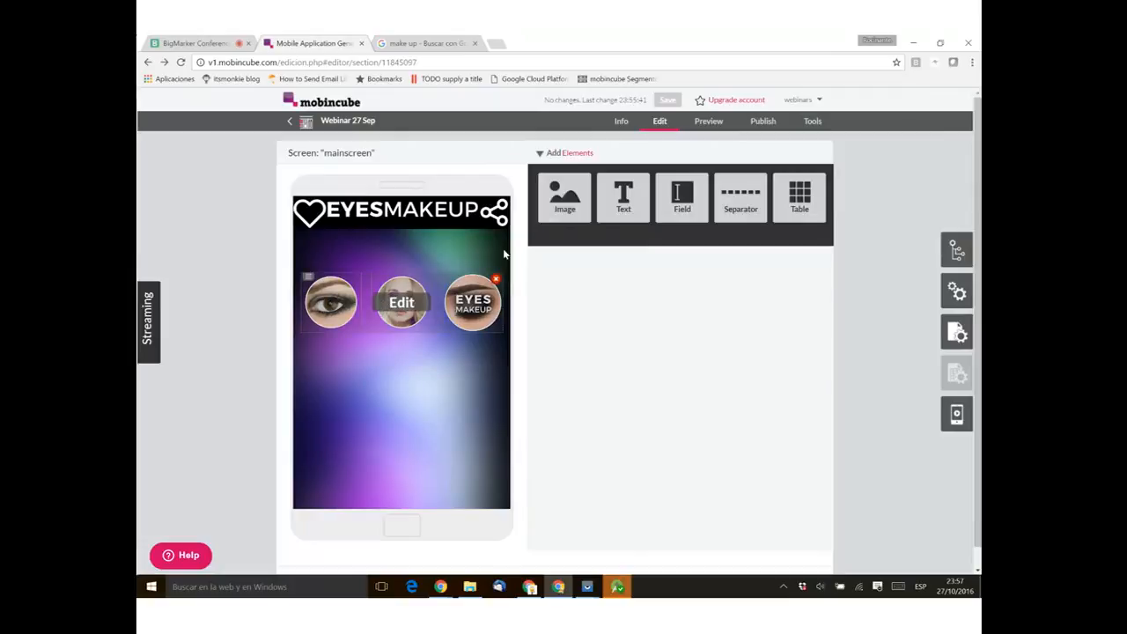
pyautogui.click(387, 315)
pyautogui.moveTo(624, 192); pyautogui.dragTo(401, 310)
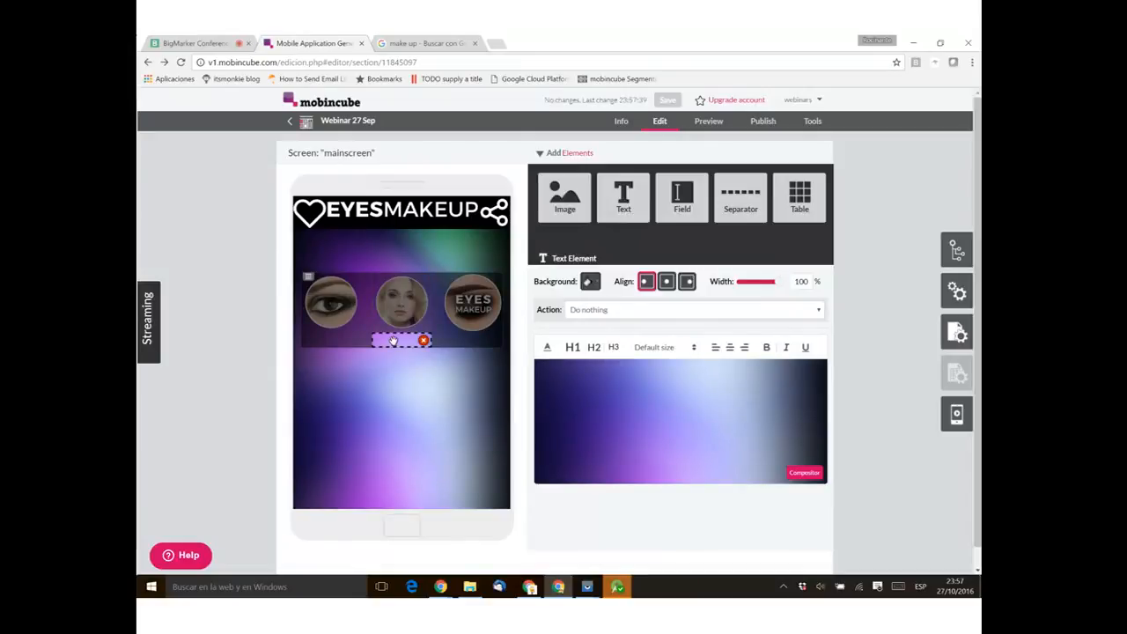
pyautogui.write('HI THI')
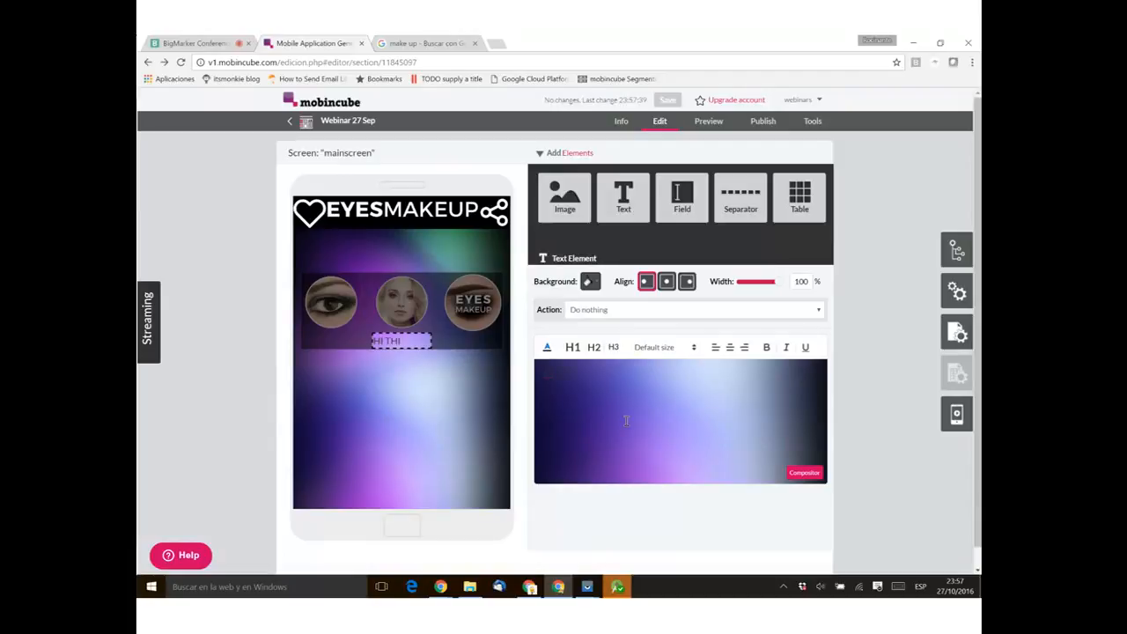
pyautogui.press('BackSpace')
pyautogui.press('BackSpace')
pyautogui.press('BackSpace')
pyautogui.press('BackSpace')
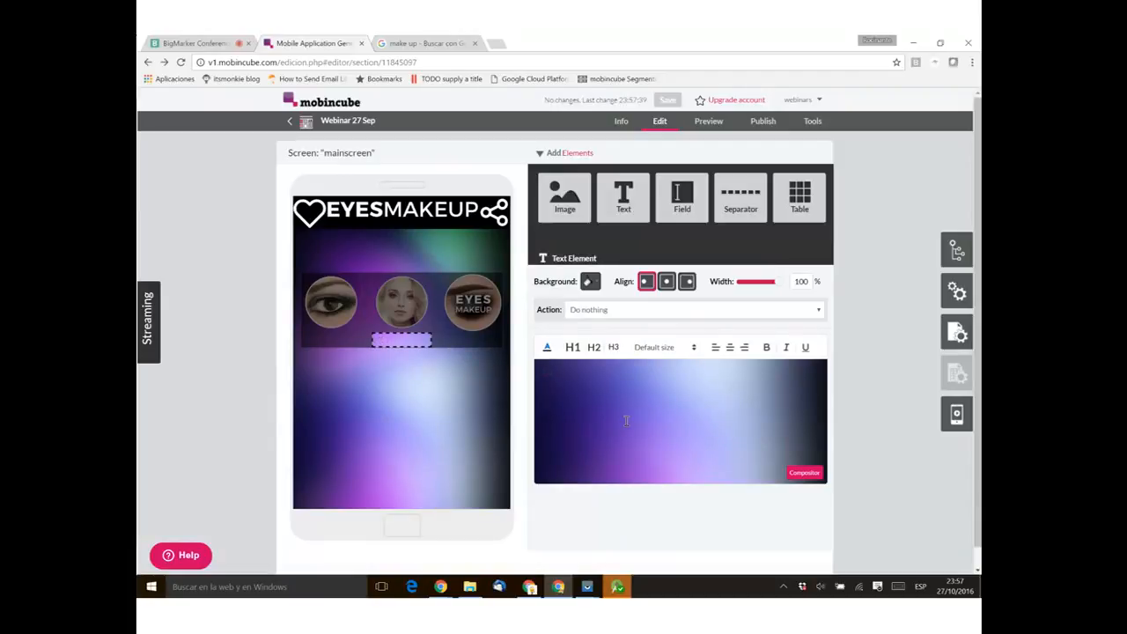
pyautogui.write('reservations')
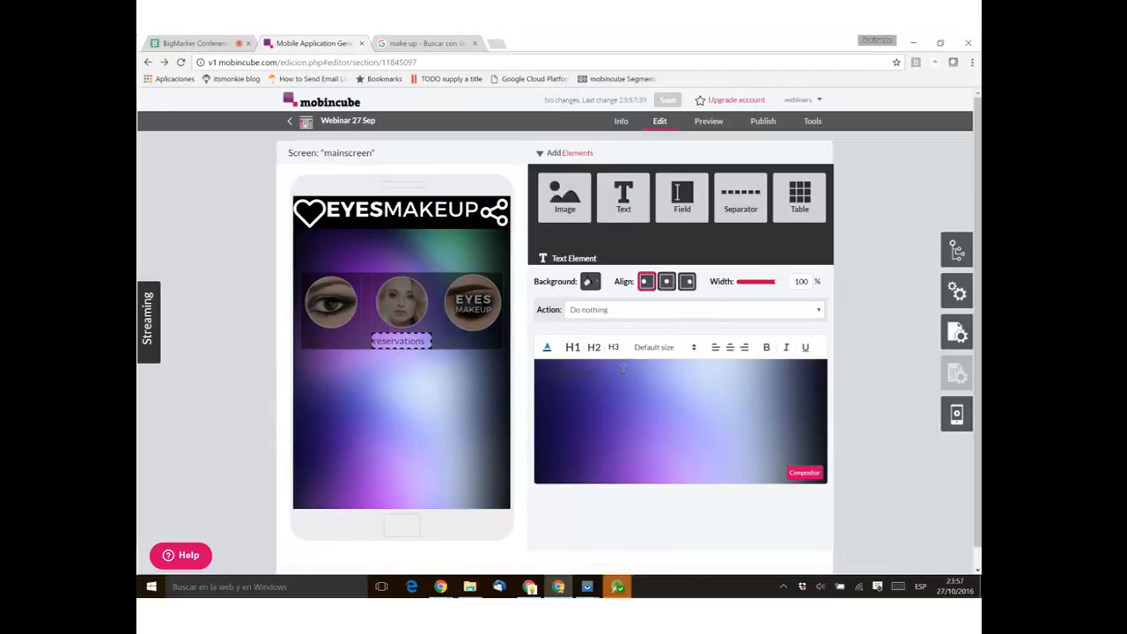
# Step: Make the "reservations" text white and centre it, and finish editing the table
pyautogui.moveTo(623, 370); pyautogui.dragTo(505, 354)
pyautogui.click(548, 348)
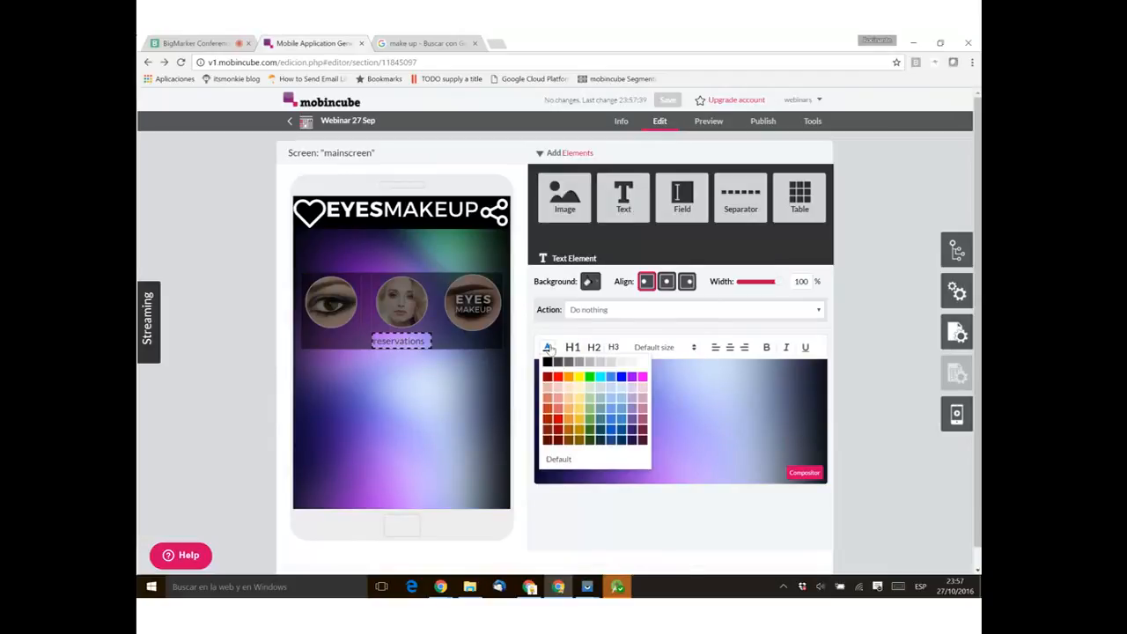
pyautogui.click(644, 362)
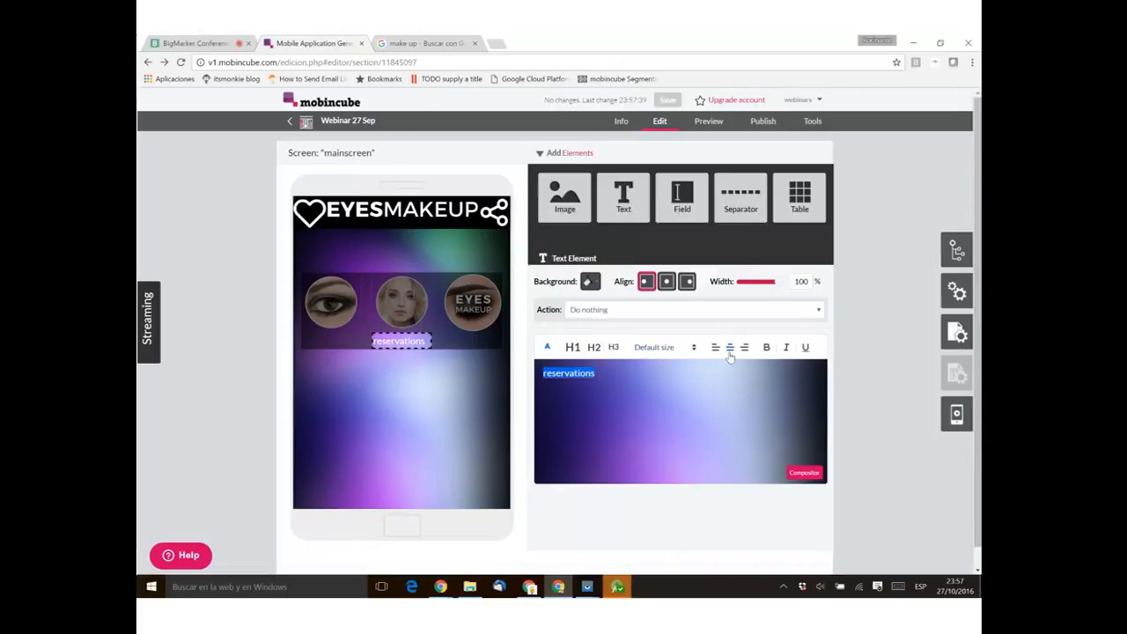
pyautogui.click(581, 373)
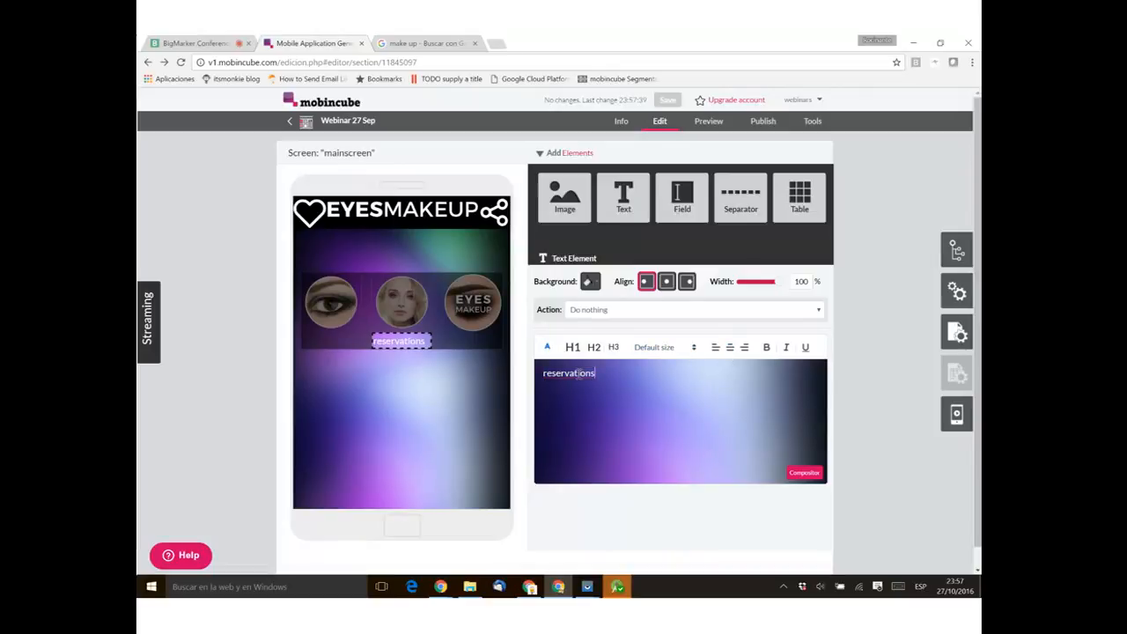
pyautogui.click(729, 349)
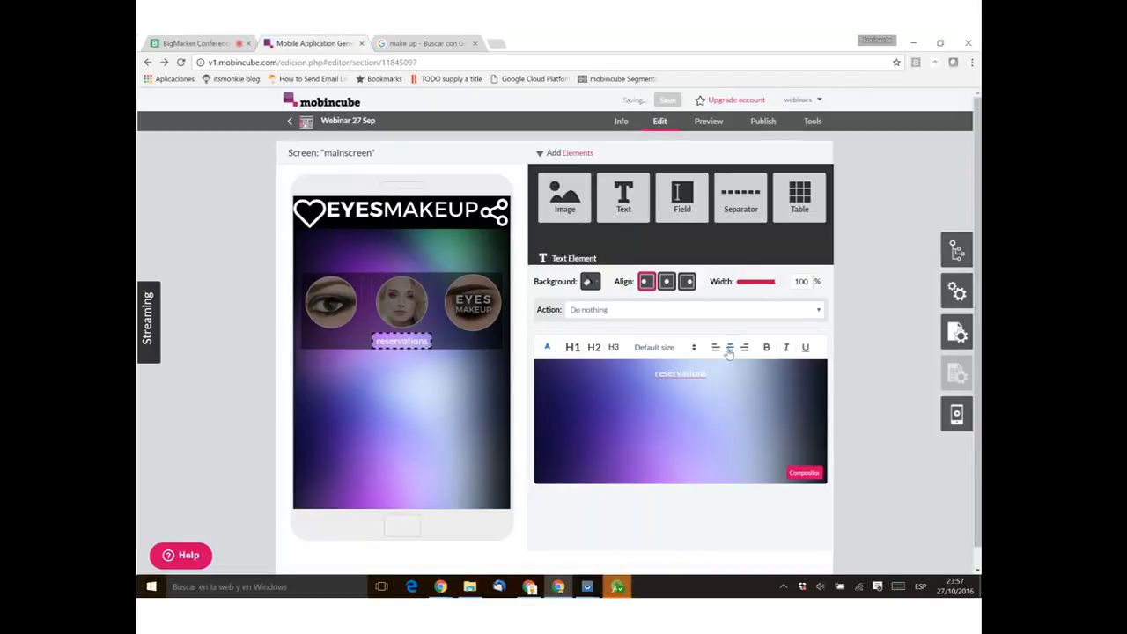
pyautogui.click(745, 351)
pyautogui.click(730, 351)
pyautogui.click(239, 406)
pyautogui.click(198, 421)
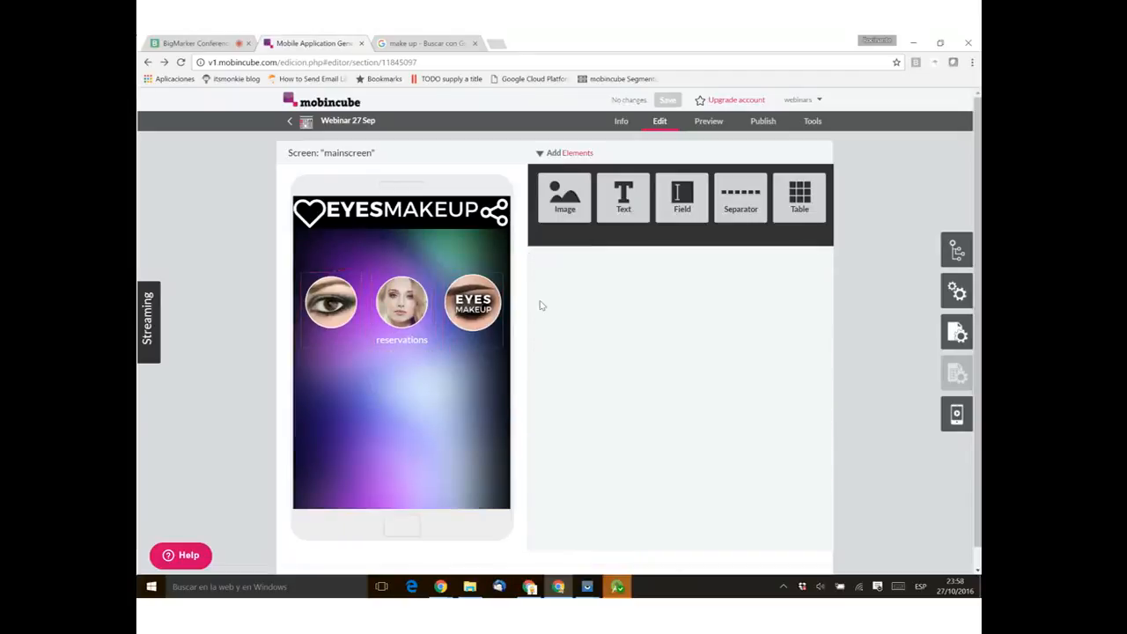
# Step: Add a text element below the icon table reading "THIS IS A DEMO TEXT" and colour it white
pyautogui.moveTo(624, 195); pyautogui.dragTo(385, 424)
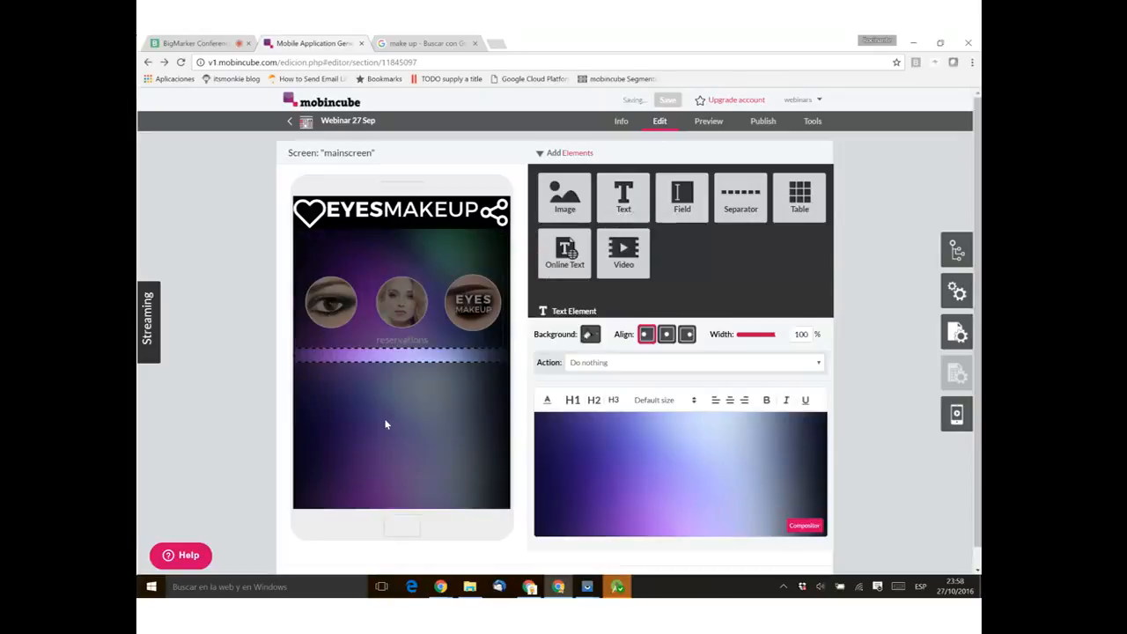
pyautogui.click(628, 402)
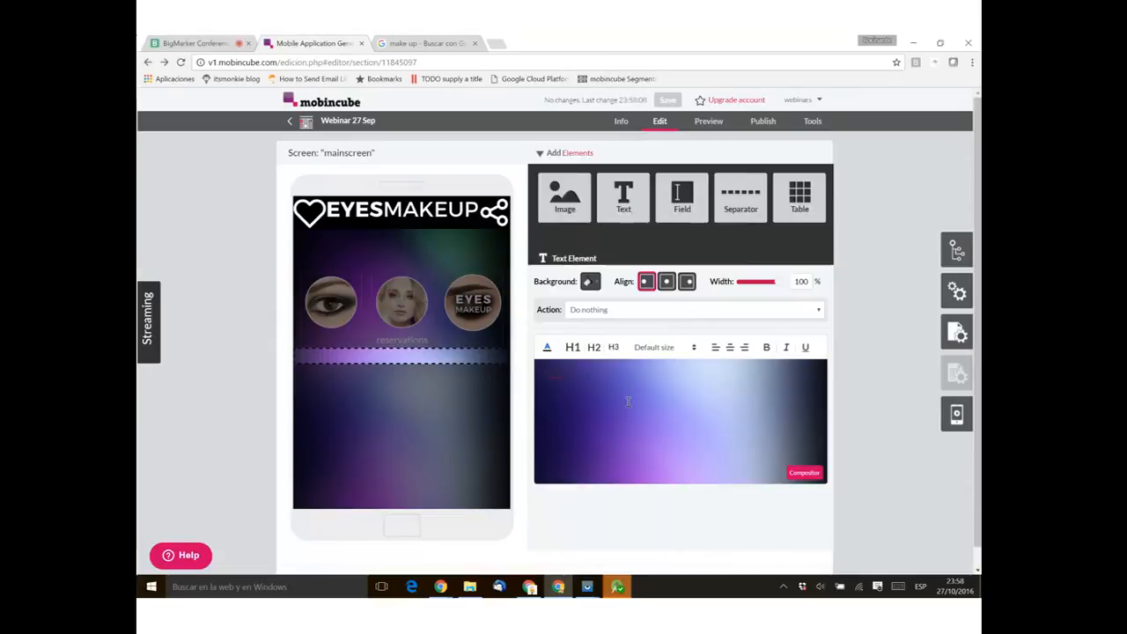
pyautogui.write('THIS IS A DEMO TEXT')
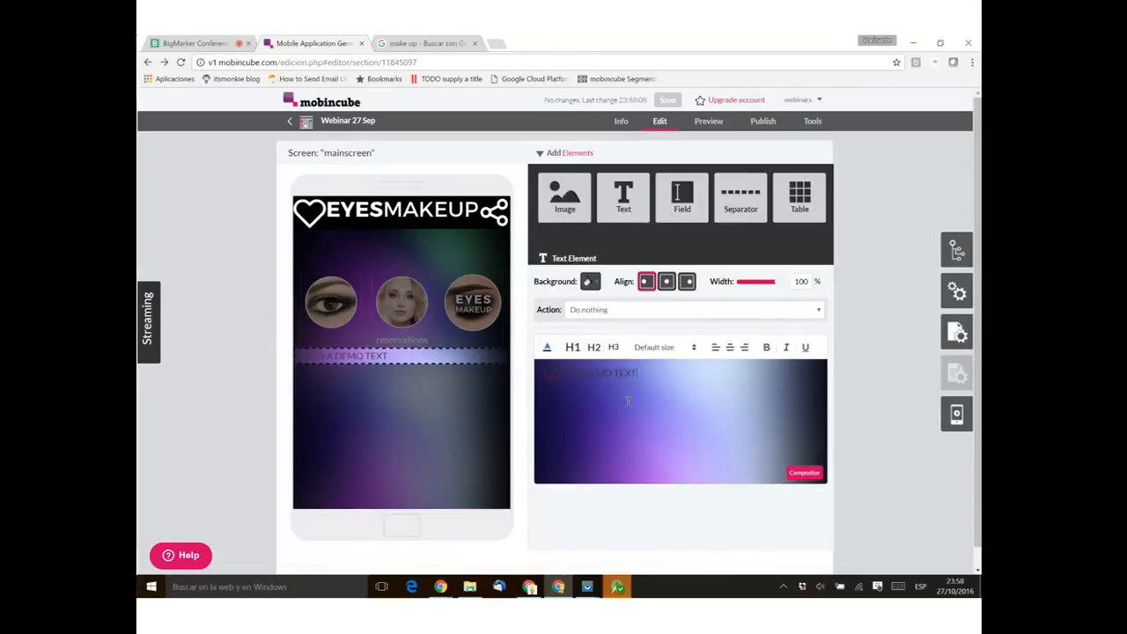
pyautogui.moveTo(660, 377); pyautogui.dragTo(510, 365)
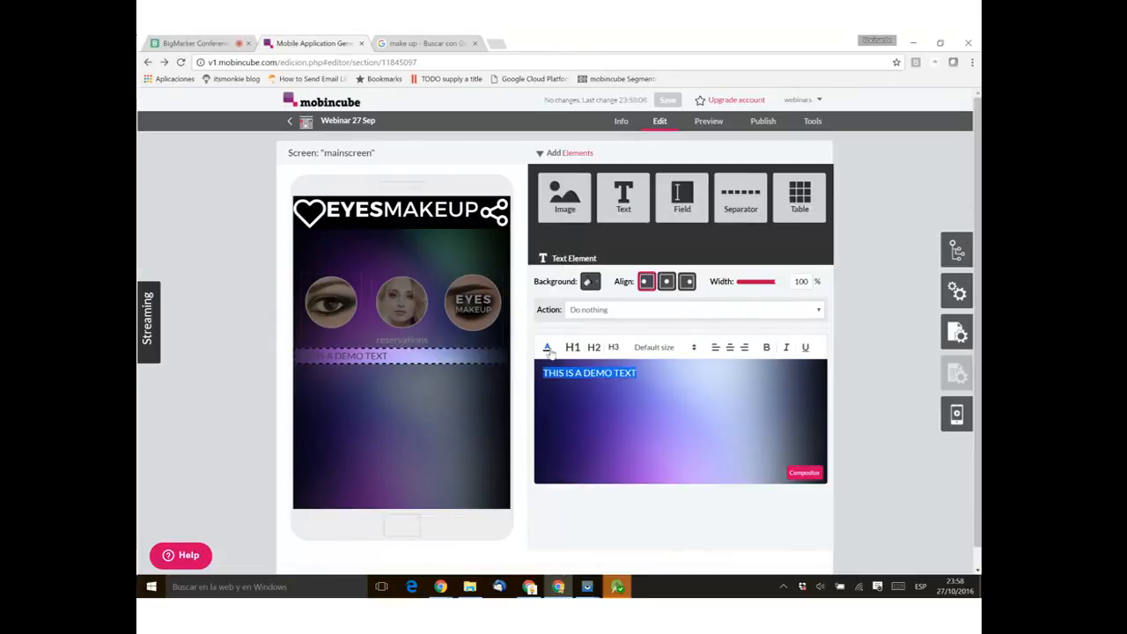
pyautogui.click(548, 350)
pyautogui.click(641, 362)
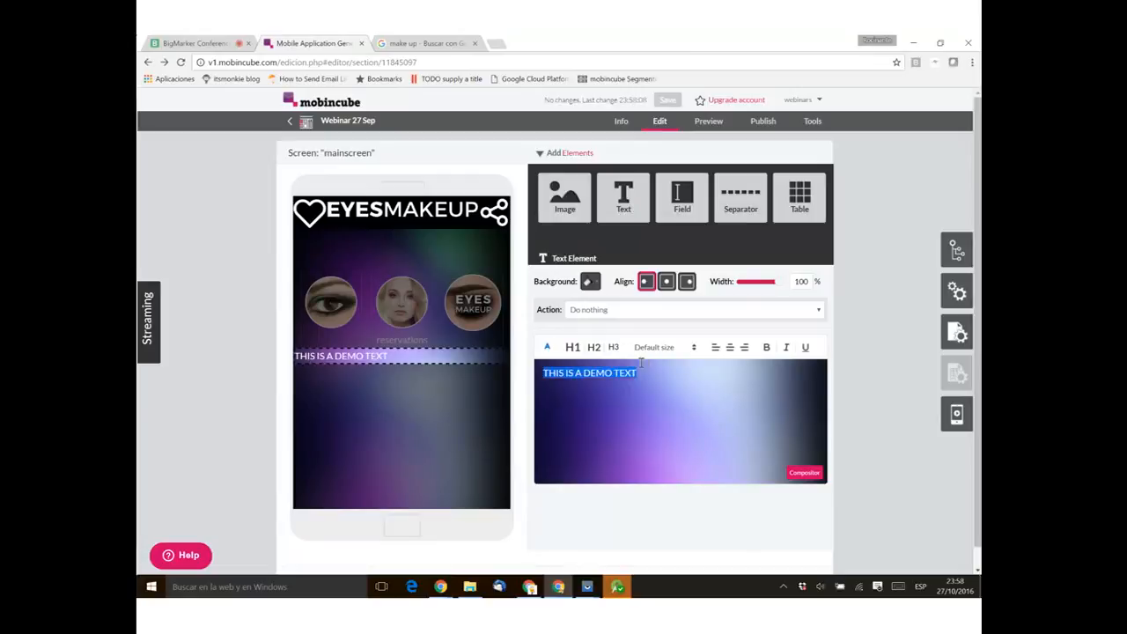
# Step: Narrow the "THIS IS A DEMO TEXT" element to 77% width and give it a solid light pink background
pyautogui.click(771, 285)
pyautogui.moveTo(772, 286); pyautogui.dragTo(766, 286)
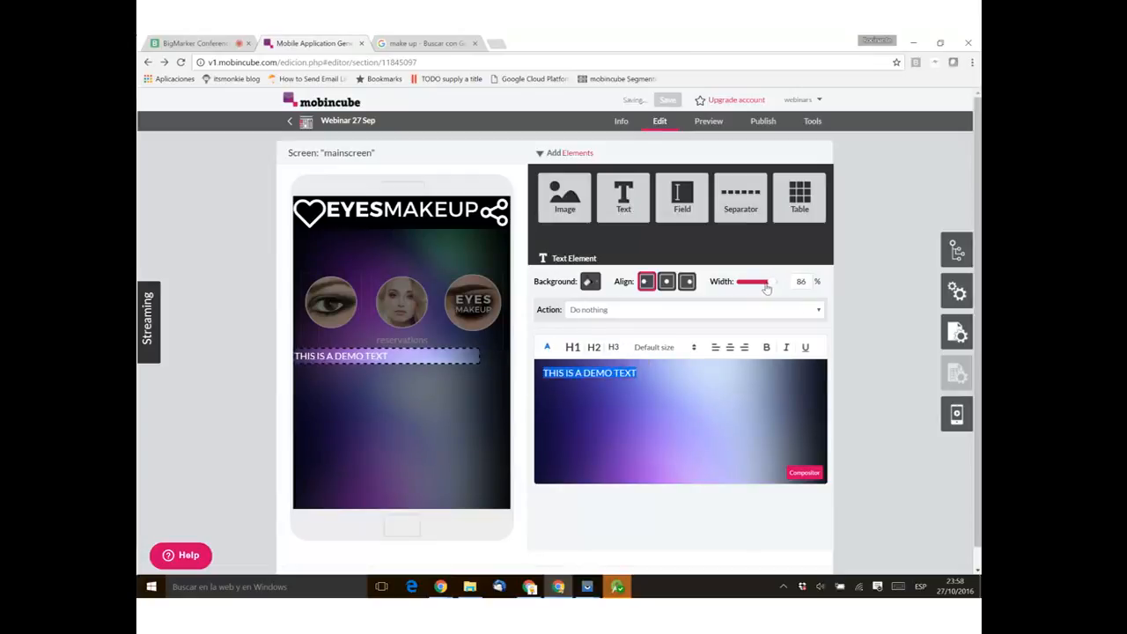
pyautogui.click(590, 281)
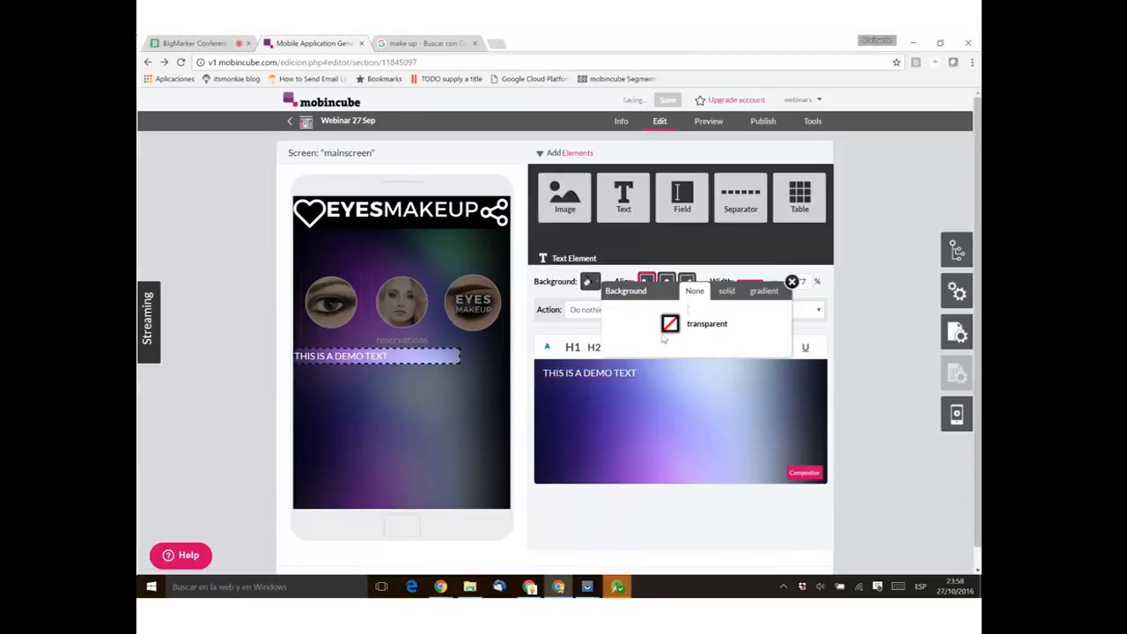
pyautogui.click(727, 291)
pyautogui.click(649, 322)
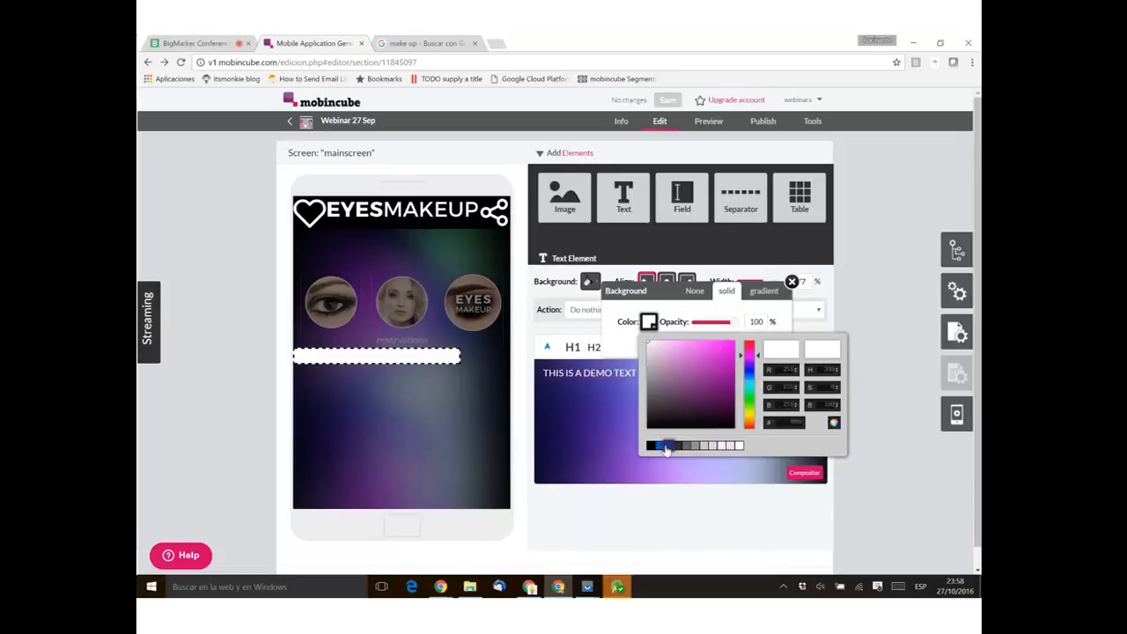
pyautogui.click(667, 446)
pyautogui.click(649, 324)
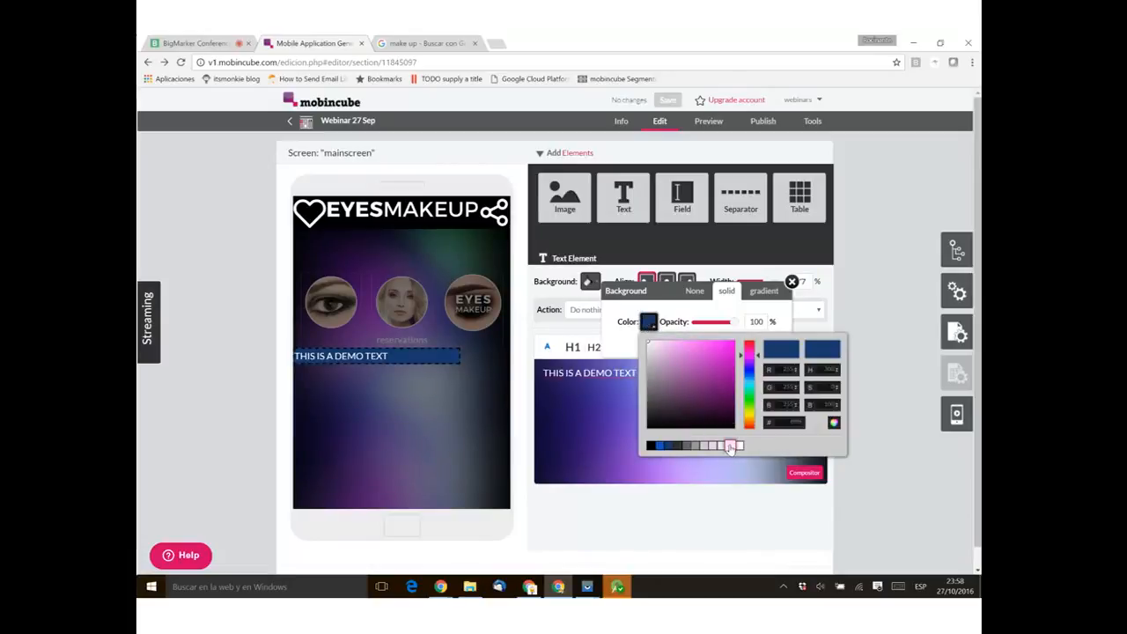
pyautogui.click(730, 445)
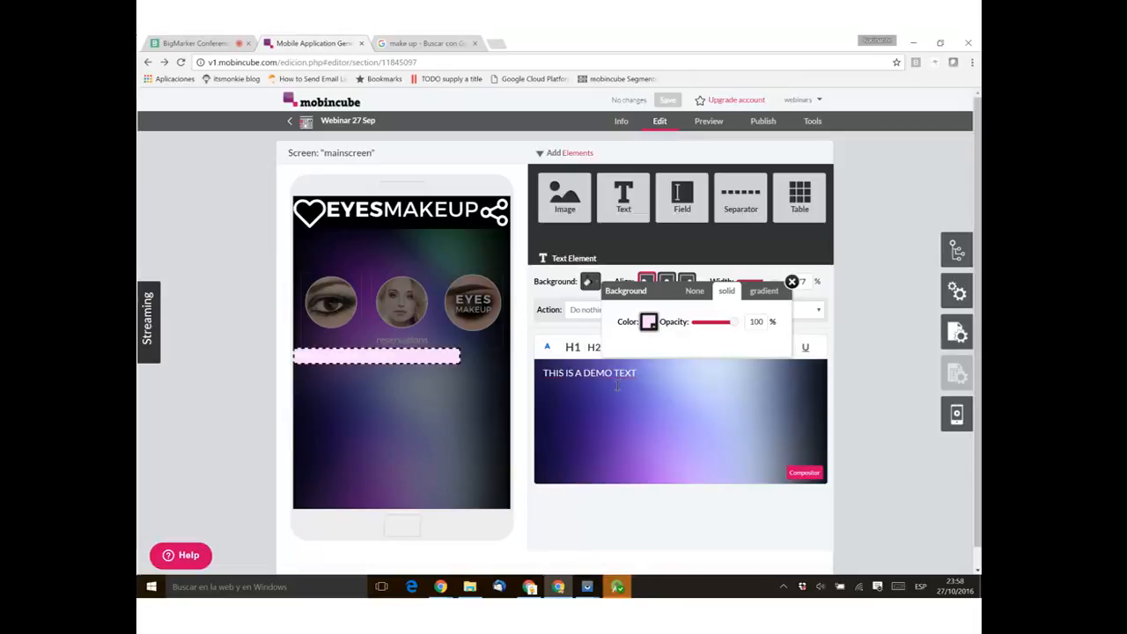
pyautogui.click(792, 281)
# Step: Colour the "THIS IS A DEMO TEXT" wording dark grey and finish editing the element
pyautogui.moveTo(650, 371); pyautogui.dragTo(521, 369)
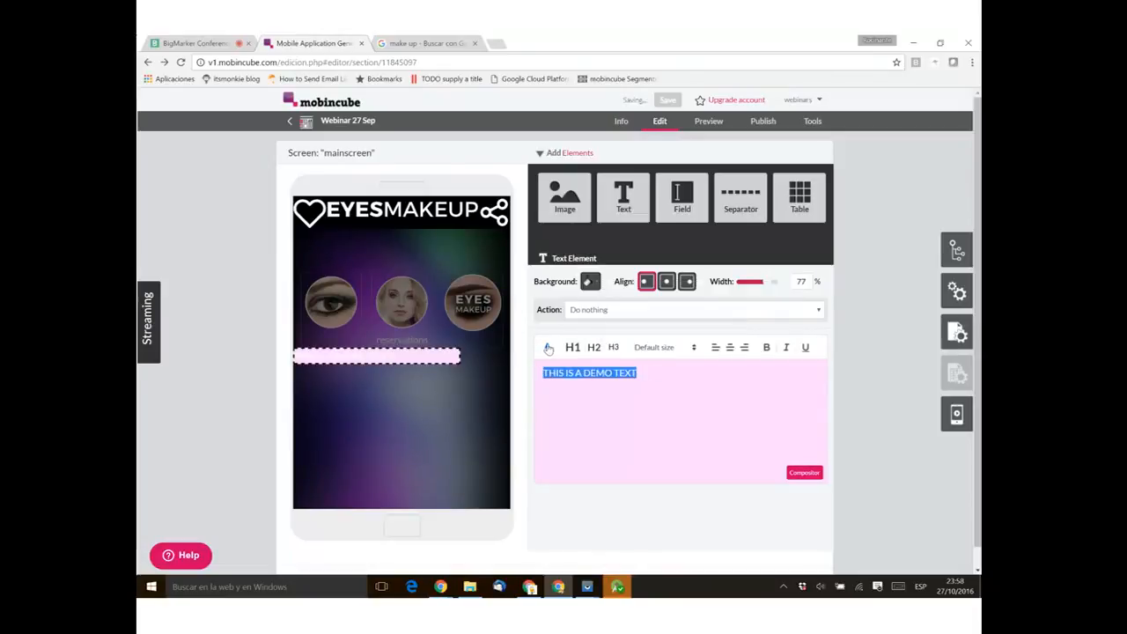
pyautogui.click(547, 347)
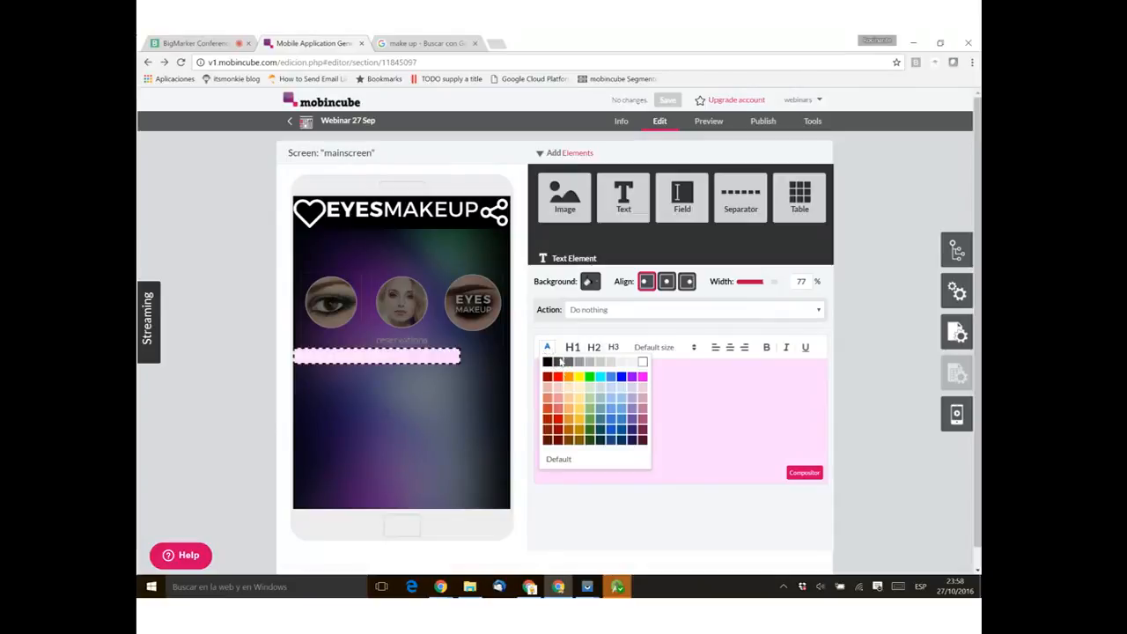
pyautogui.click(558, 362)
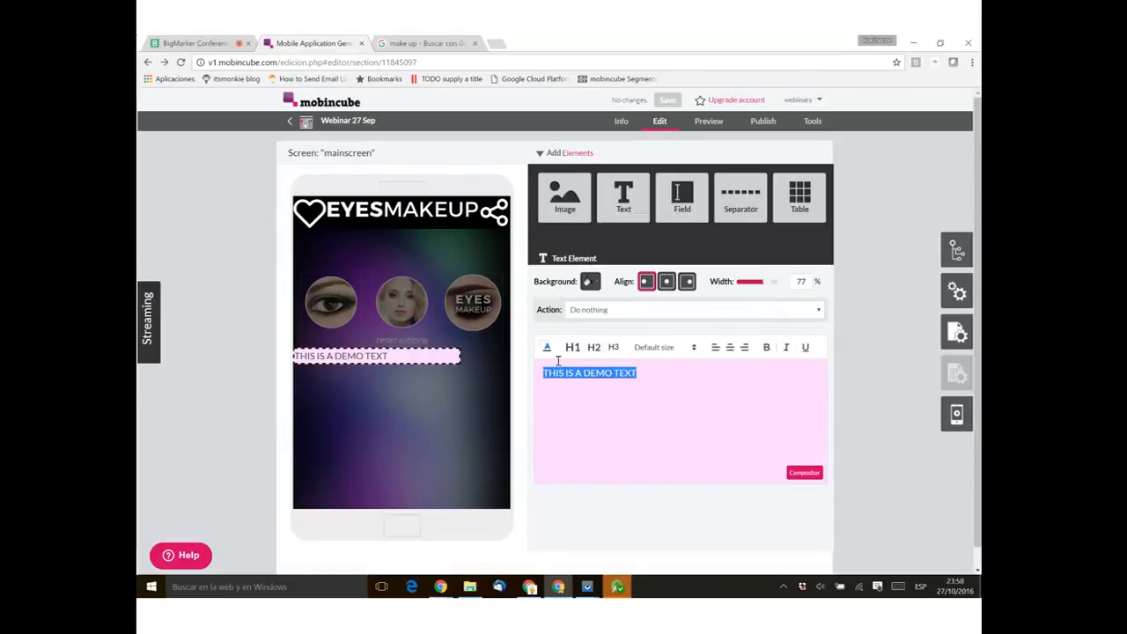
pyautogui.click(285, 396)
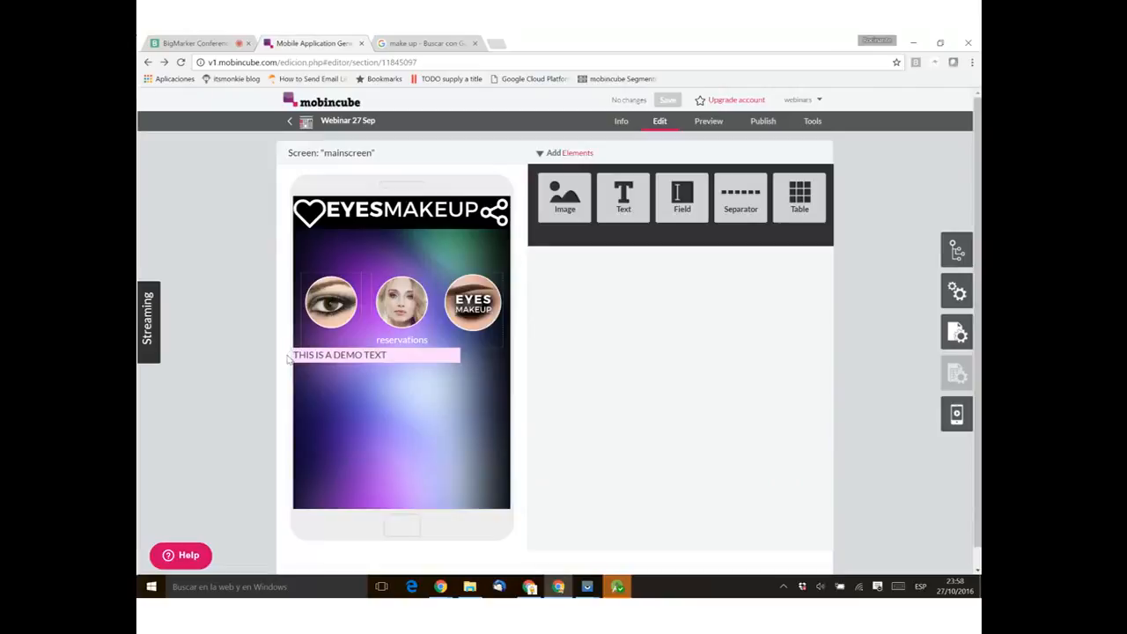
# Step: Try aligning the demo text element to the centre and to the right of the mainscreen
pyautogui.click(408, 354)
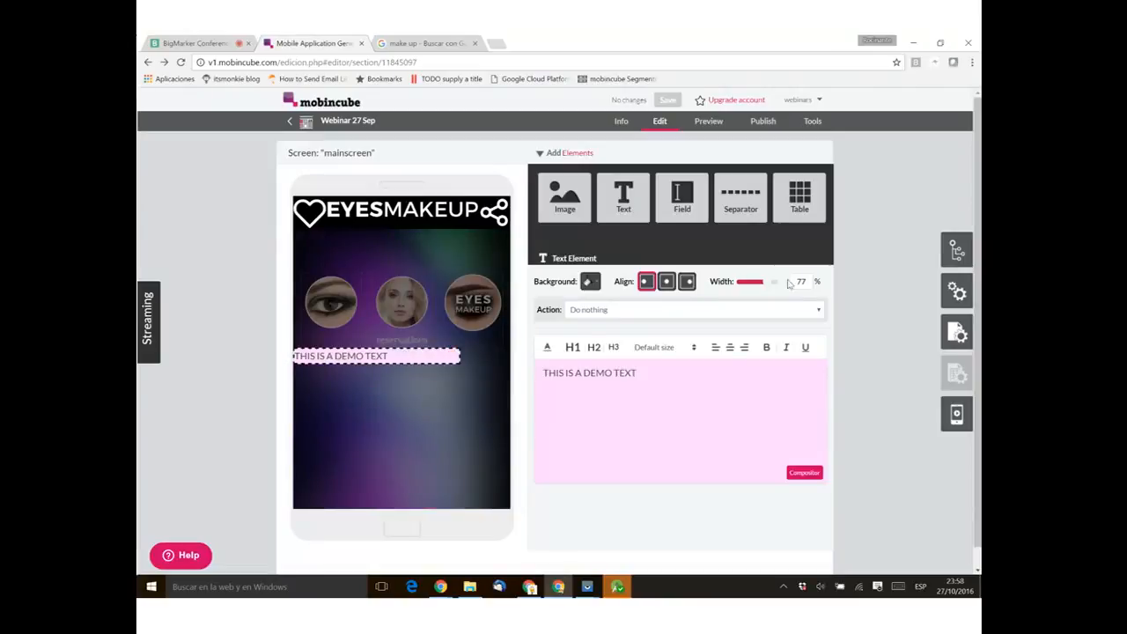
pyautogui.click(667, 281)
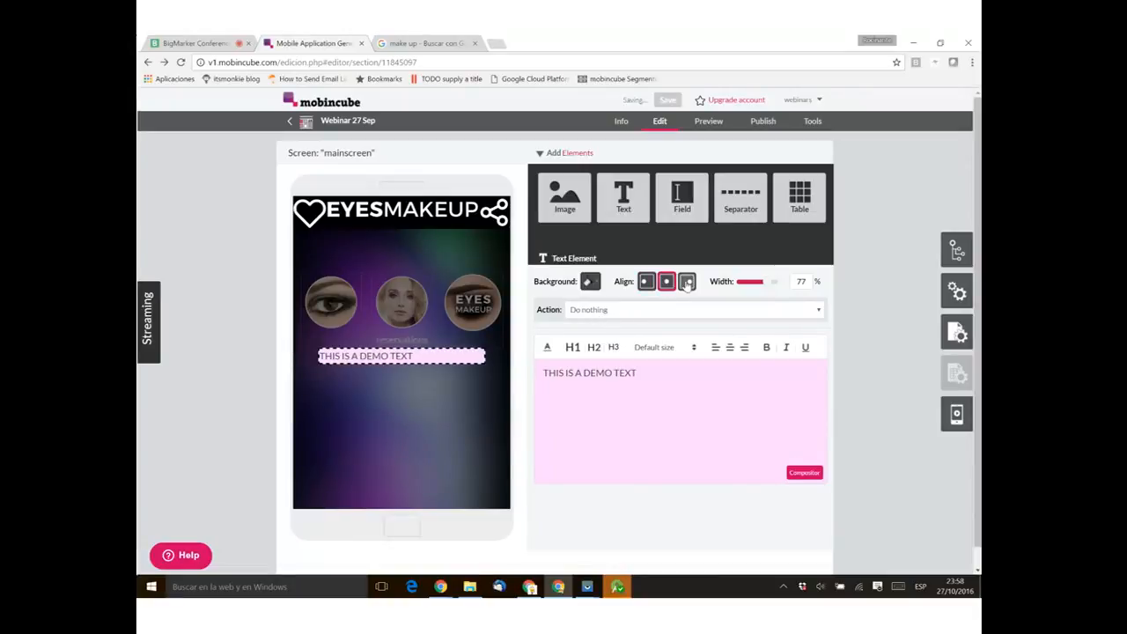
pyautogui.click(687, 282)
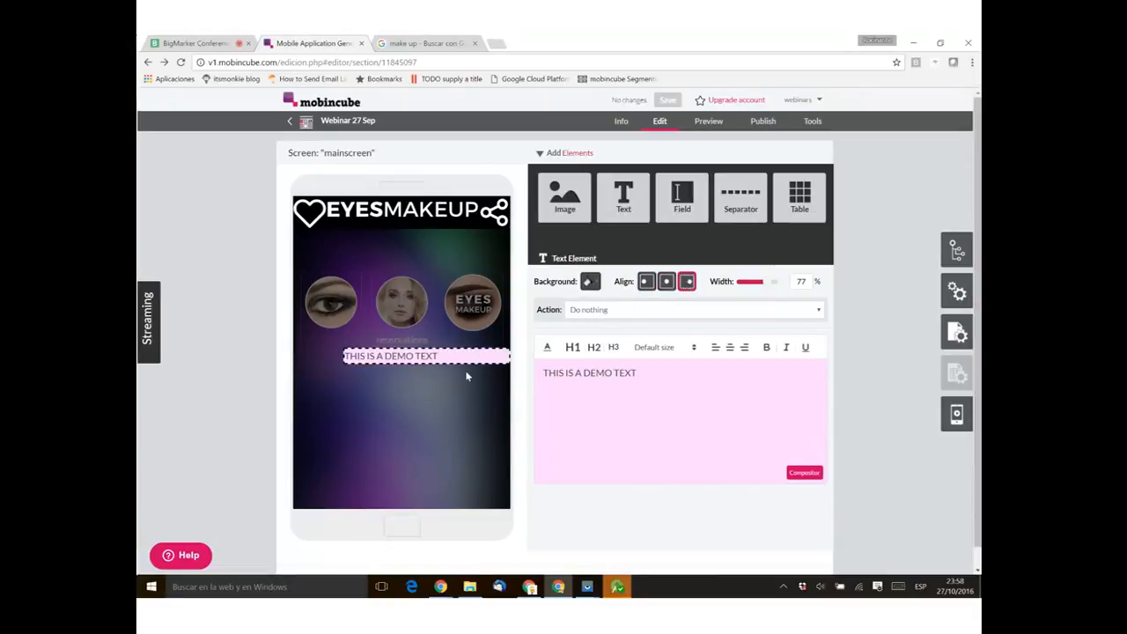
pyautogui.moveTo(343, 355)
# Step: Right-align the wording inside the demo text element, align the element itself to the left, and finish editing it
pyautogui.click(730, 348)
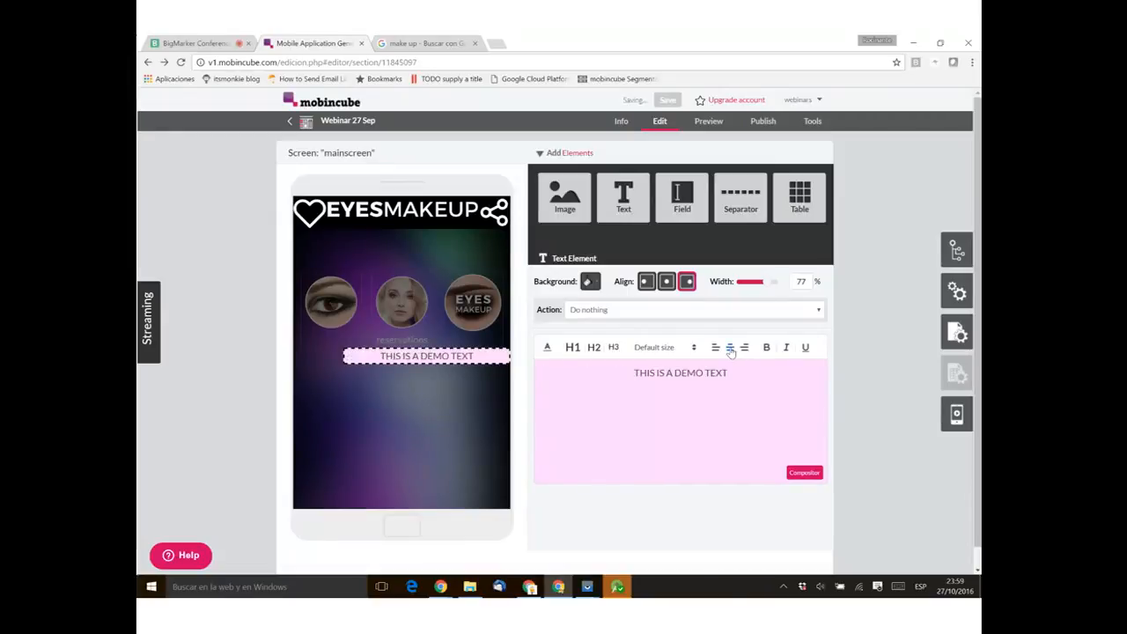
pyautogui.click(743, 349)
pyautogui.click(729, 350)
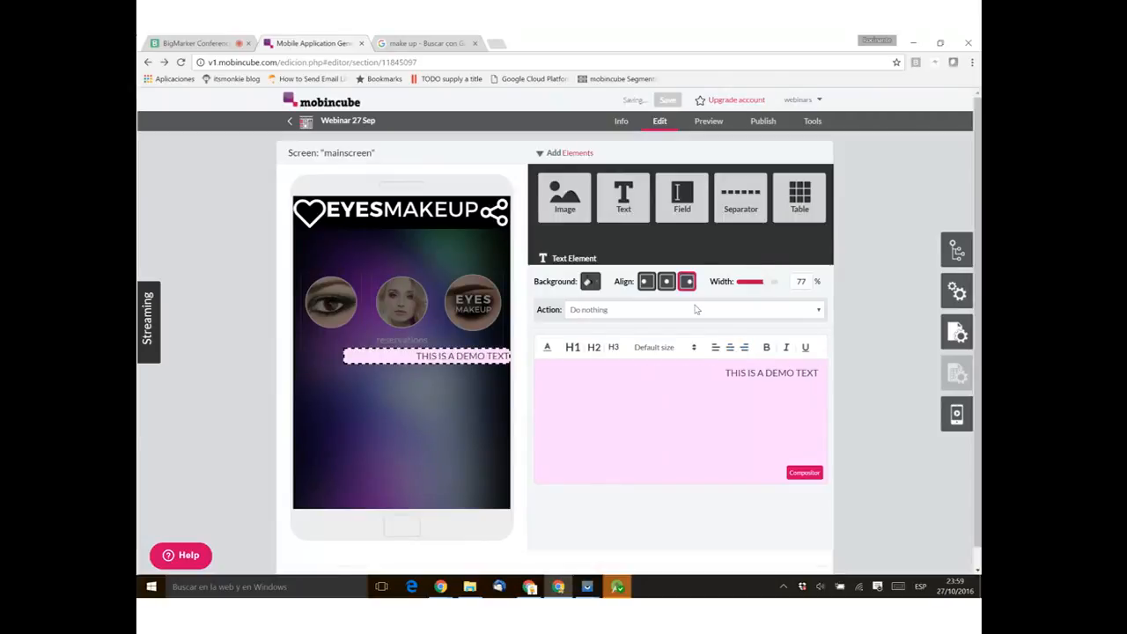
pyautogui.click(646, 281)
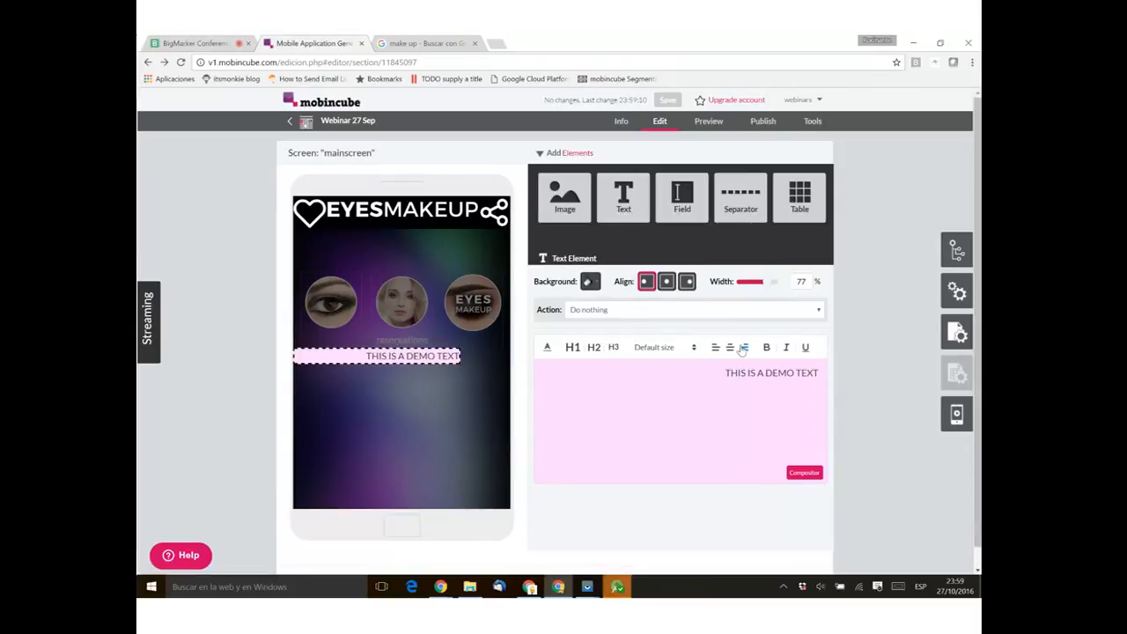
pyautogui.click(234, 274)
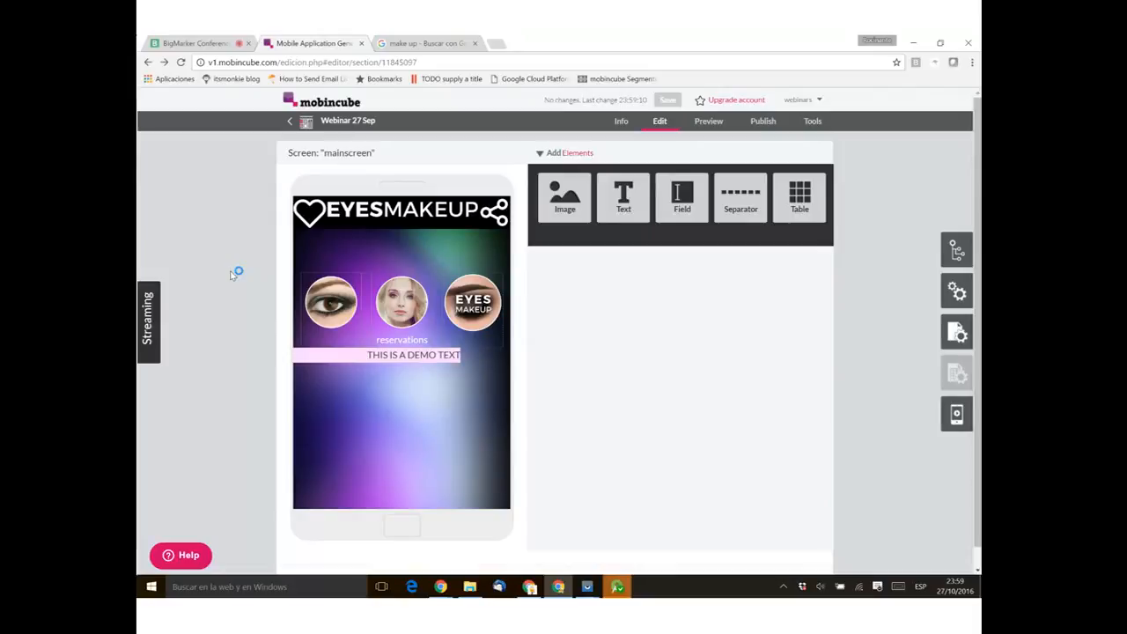
# Step: Open the "contact us" screen, assign it the Detail screen type, and check it in the screen tree
pyautogui.click(951, 249)
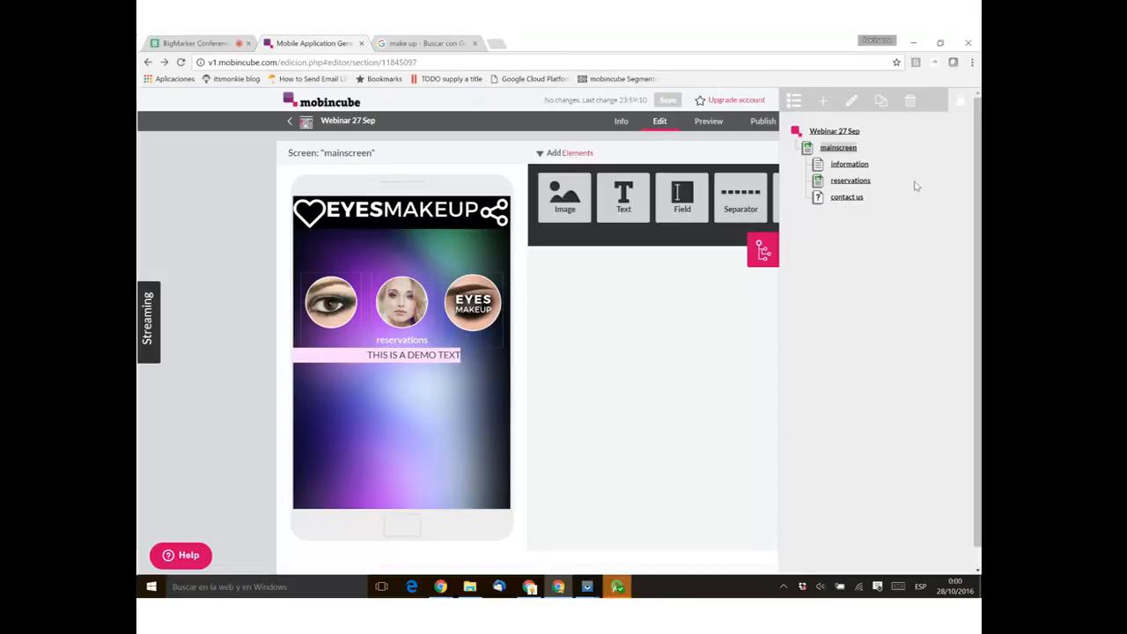
pyautogui.click(846, 198)
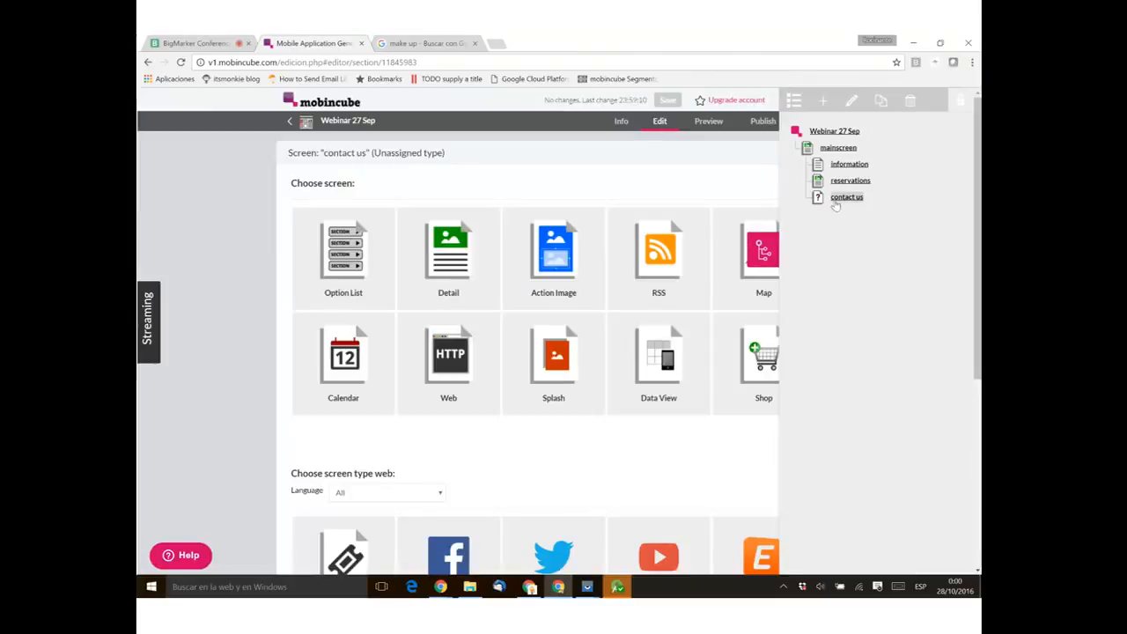
pyautogui.click(466, 262)
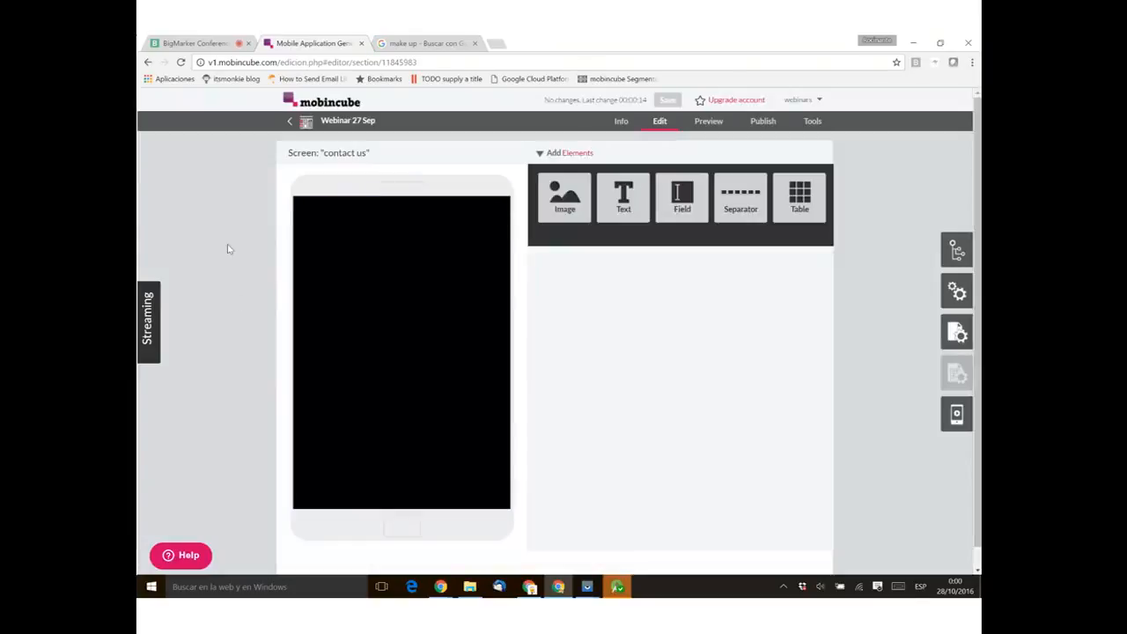
pyautogui.click(956, 253)
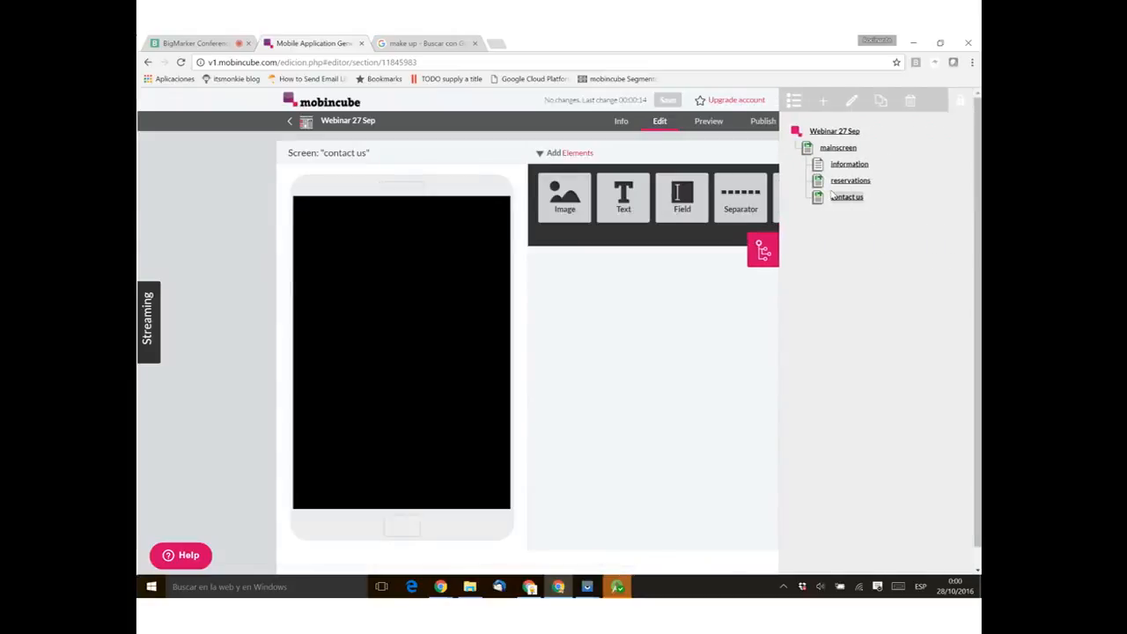
pyautogui.click(763, 253)
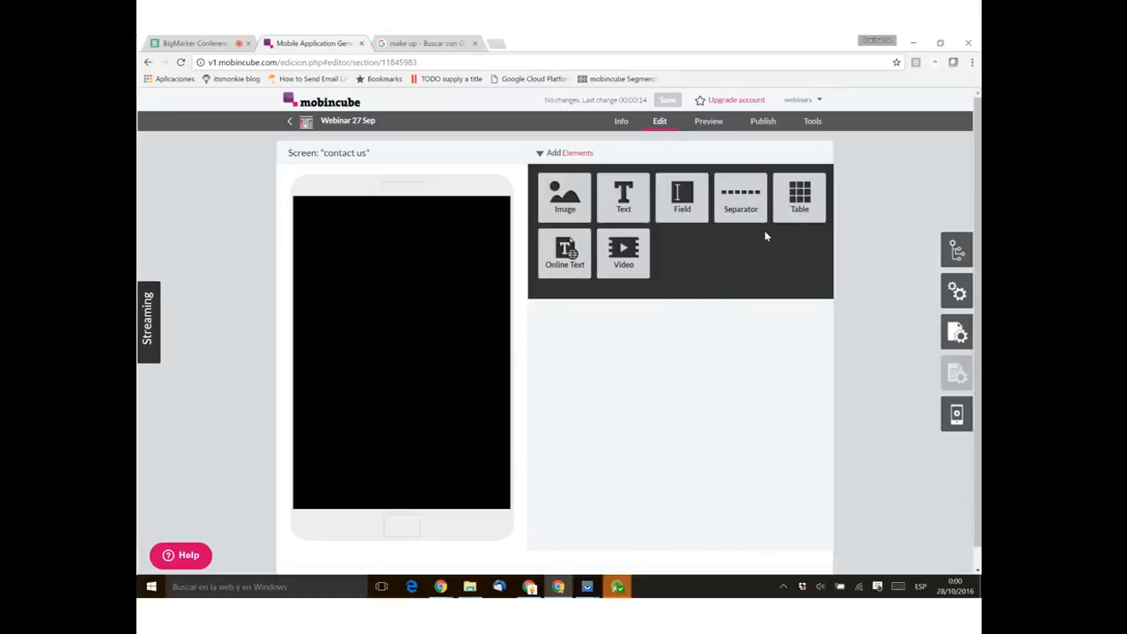
# Step: Check the app for errors by opening its preview page, and return to the editor from the listed error
pyautogui.click(706, 124)
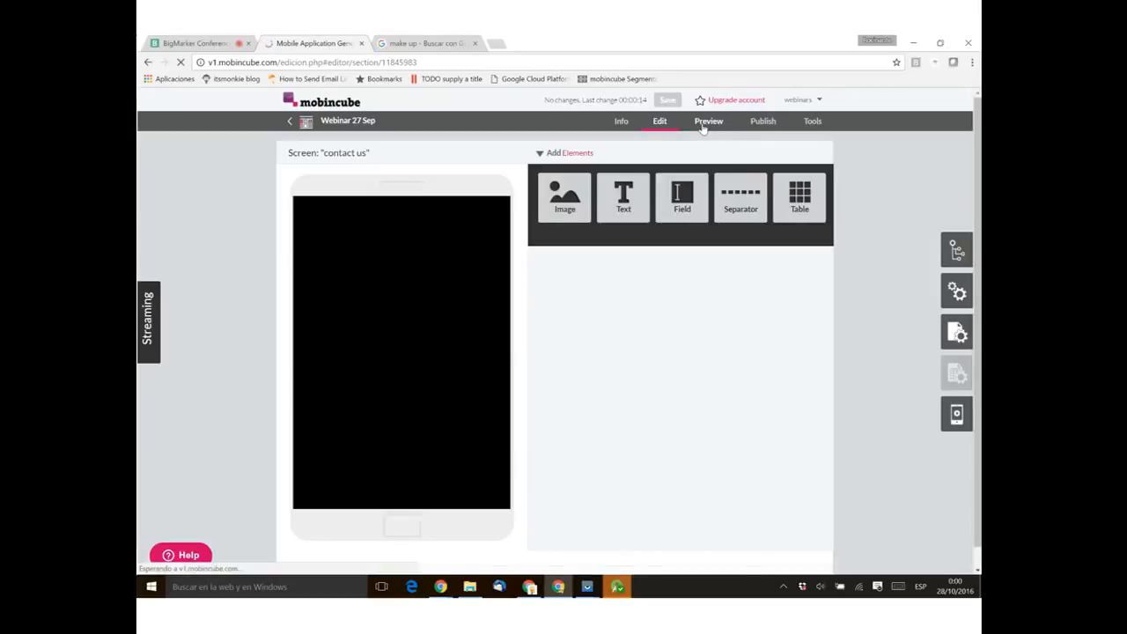
pyautogui.click(211, 42)
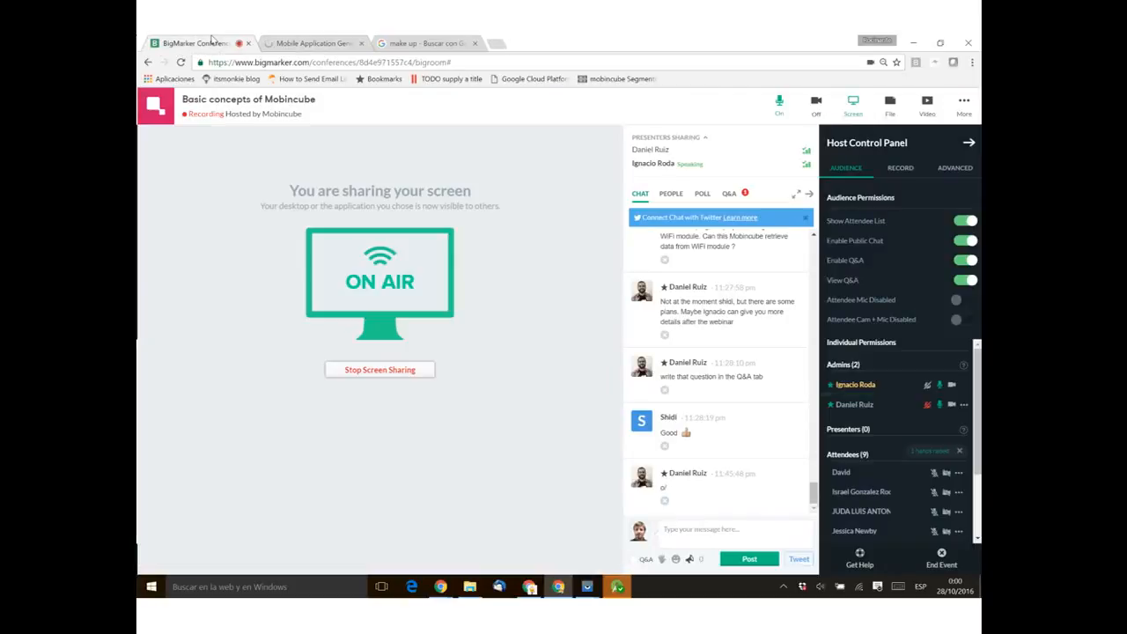
pyautogui.click(321, 42)
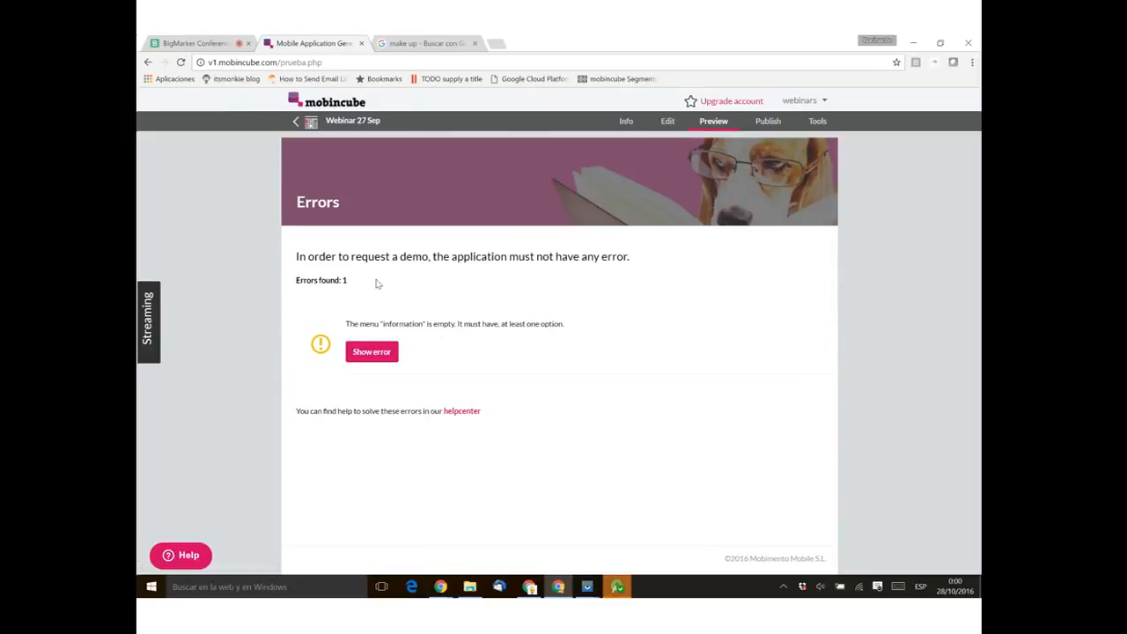
pyautogui.click(373, 356)
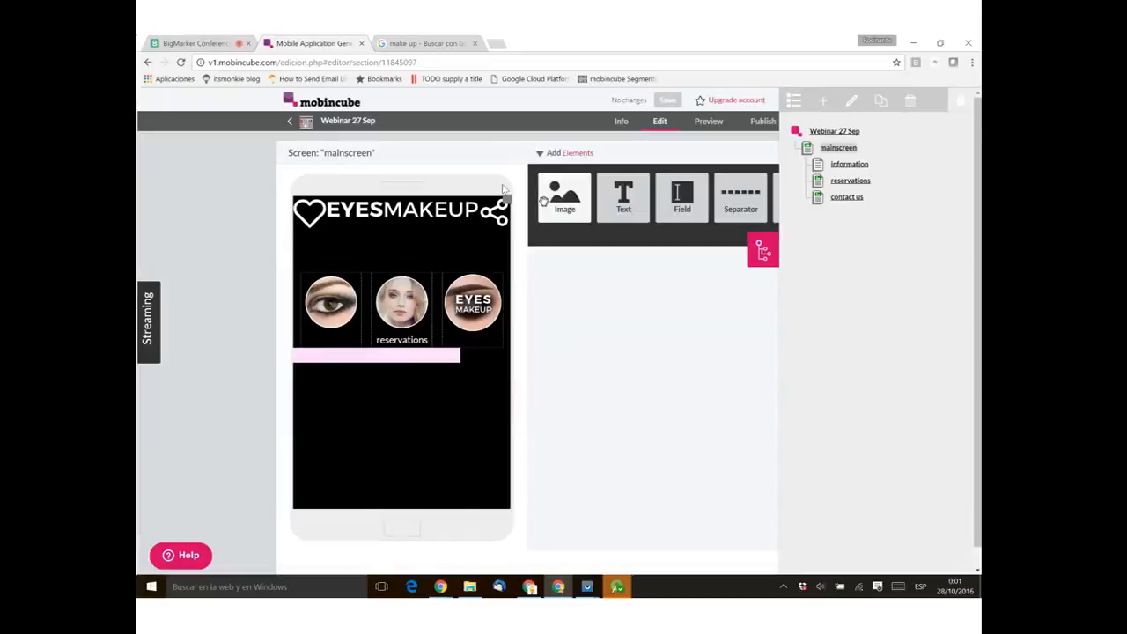
# Step: Add two options to the "information" screen and label the first one "Back" with the Back action
pyautogui.click(847, 165)
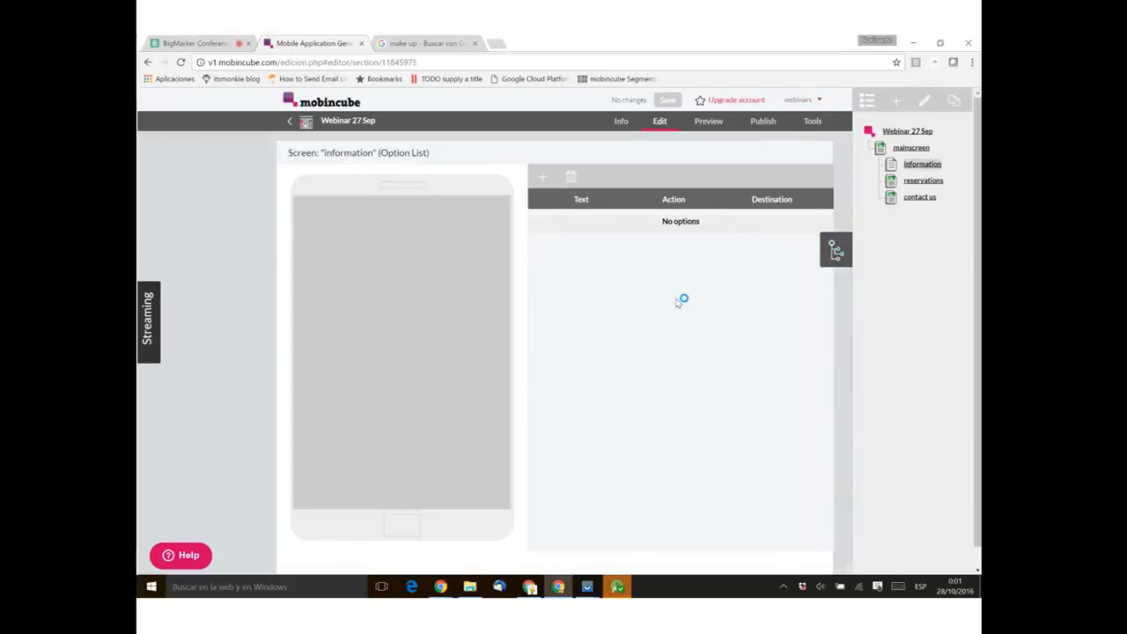
pyautogui.click(540, 179)
pyautogui.click(542, 178)
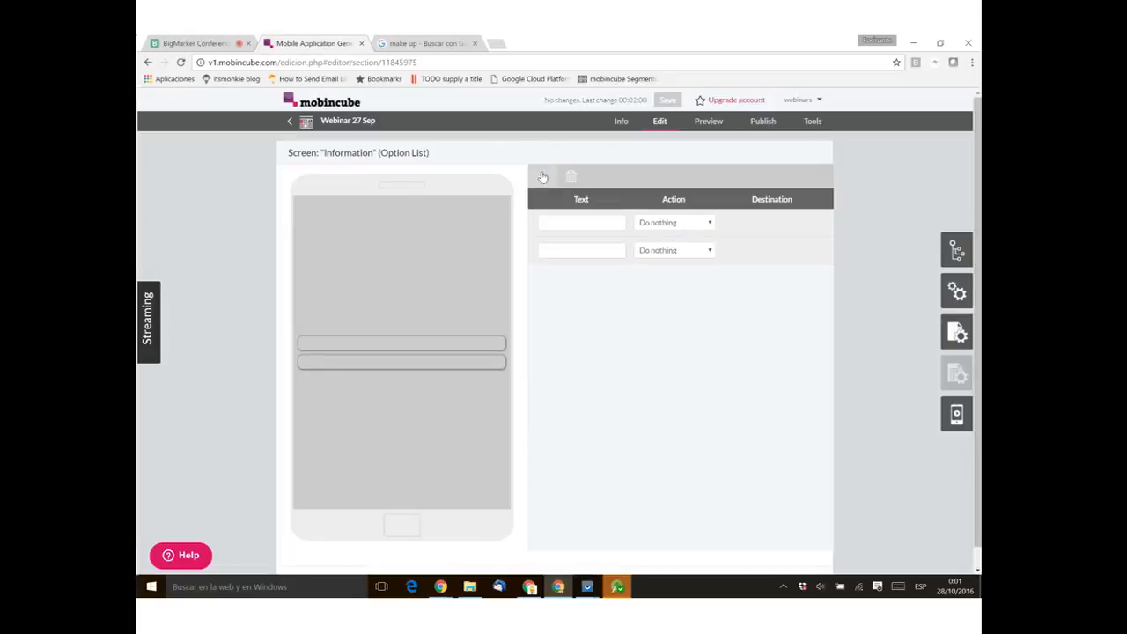
pyautogui.click(590, 223)
pyautogui.write('Back')
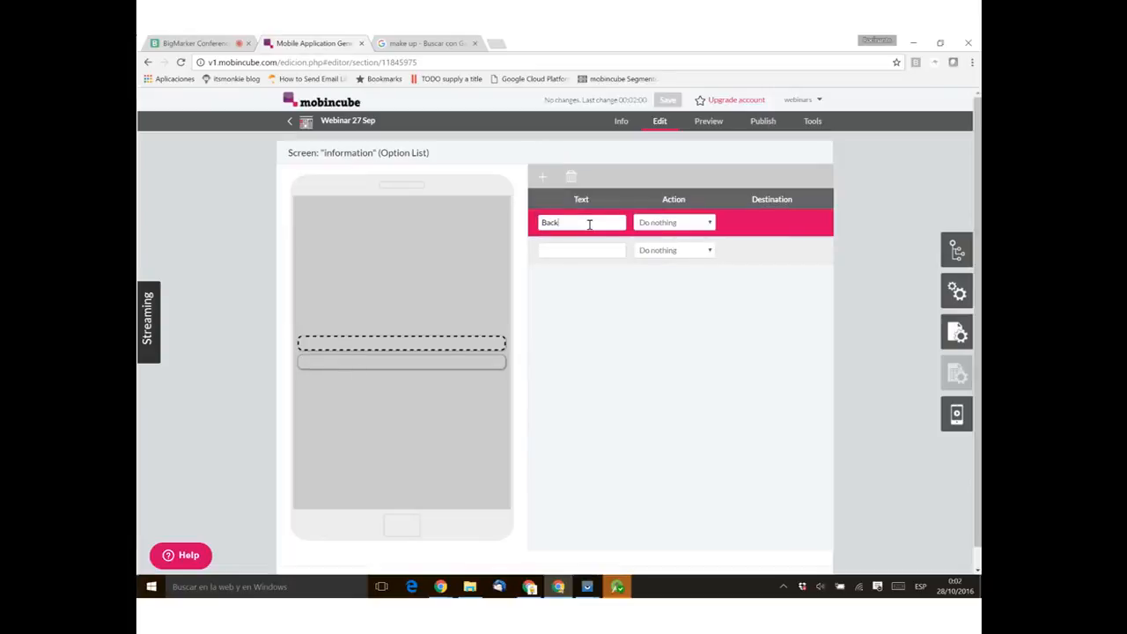
pyautogui.click(634, 223)
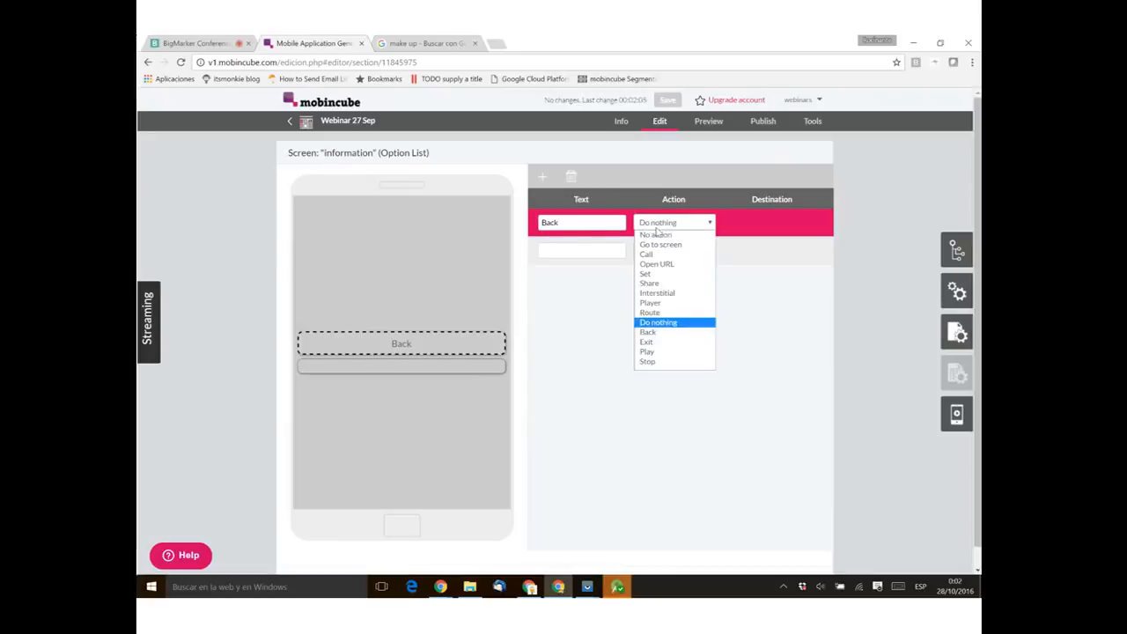
pyautogui.click(658, 332)
# Step: Label the second option of the "information" screen "Leave app" and set its action to Exit
pyautogui.click(592, 252)
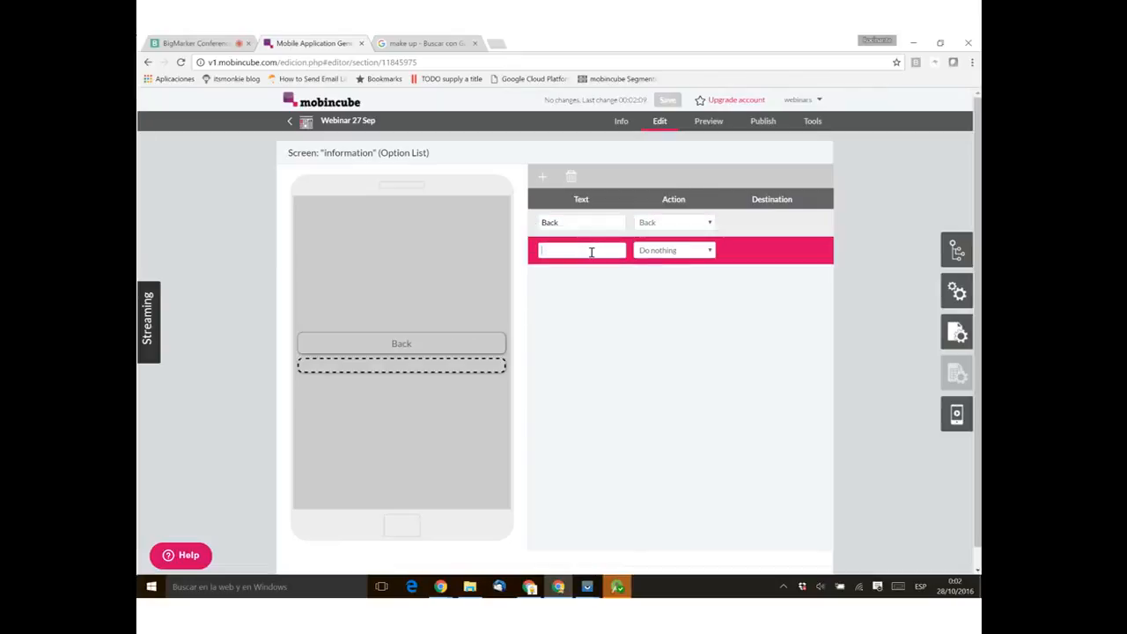
pyautogui.write('Leave app')
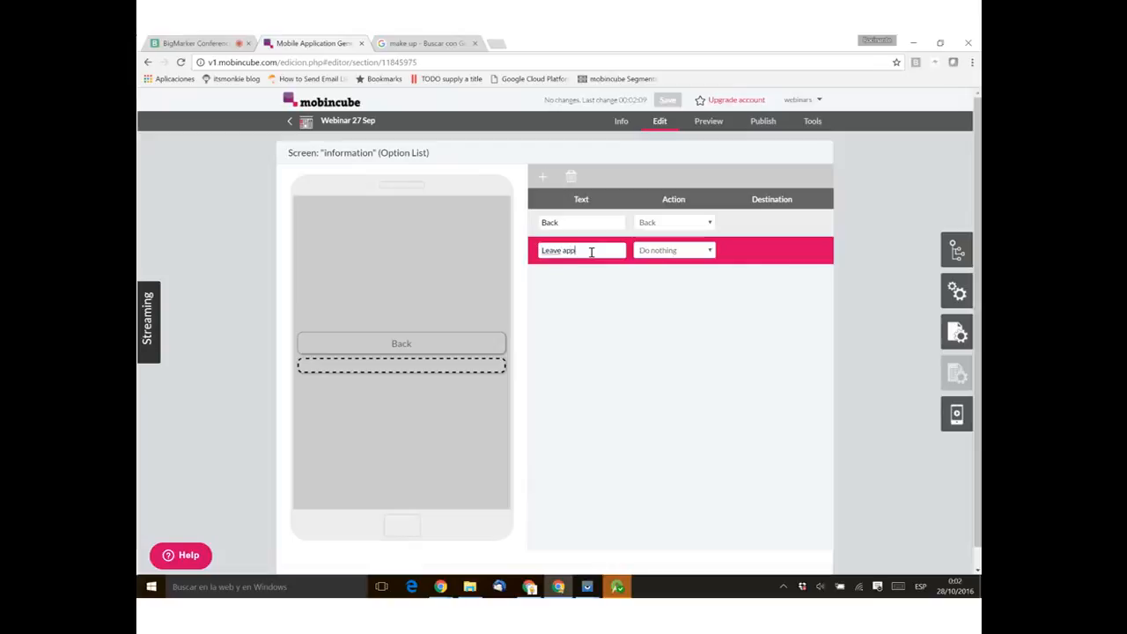
pyautogui.click(679, 252)
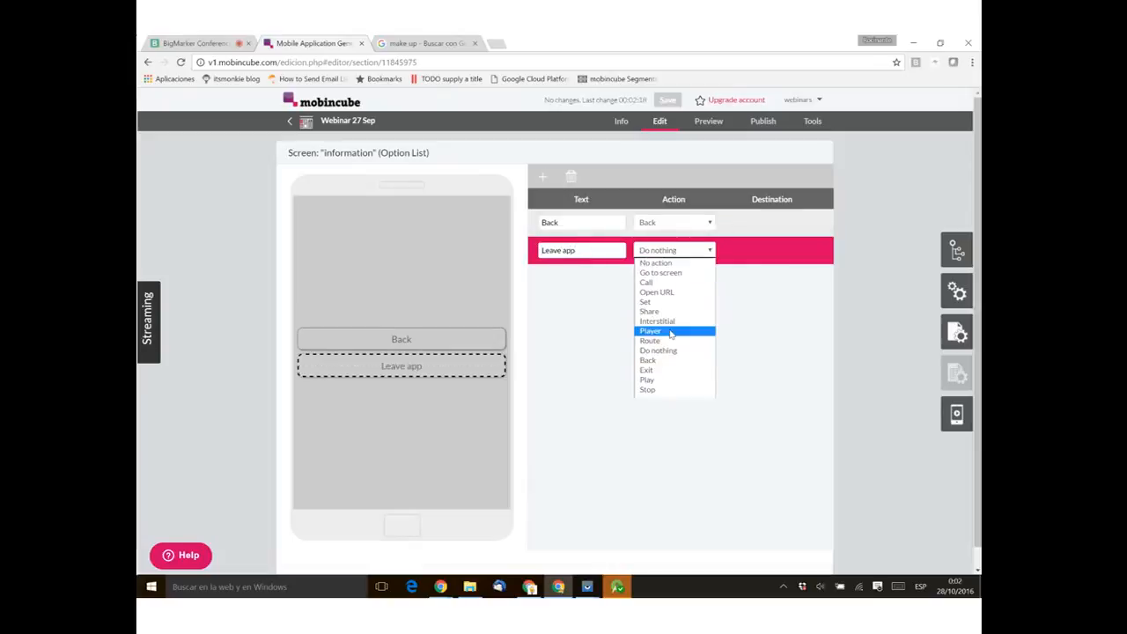
pyautogui.click(662, 371)
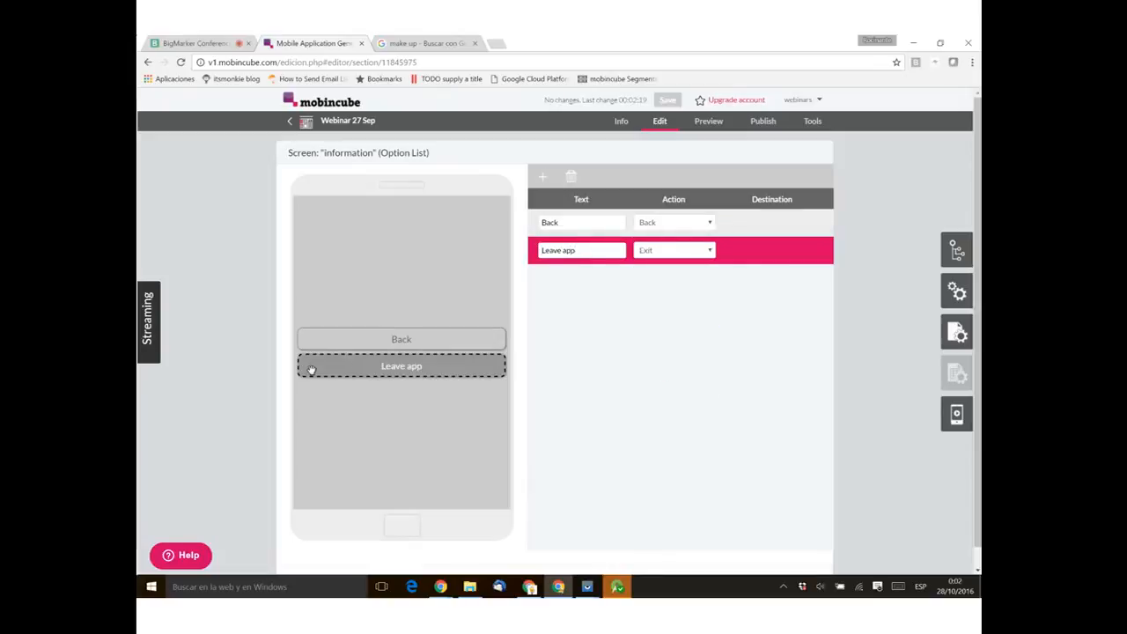
pyautogui.click(239, 364)
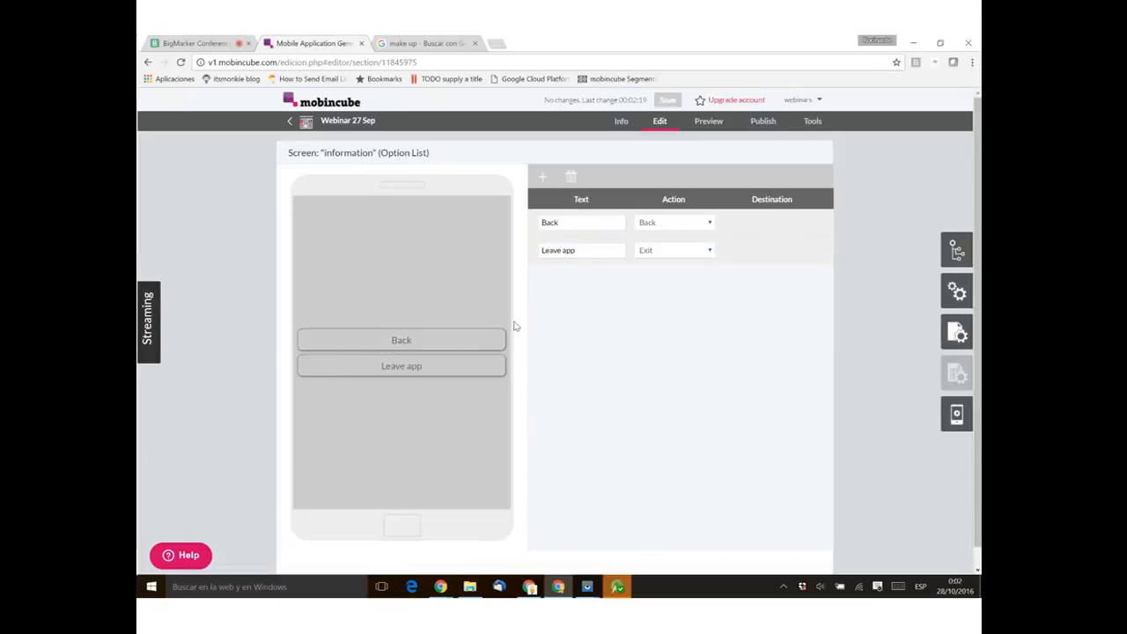
# Step: Open the app's preview page for requesting a demo download
pyautogui.click(708, 122)
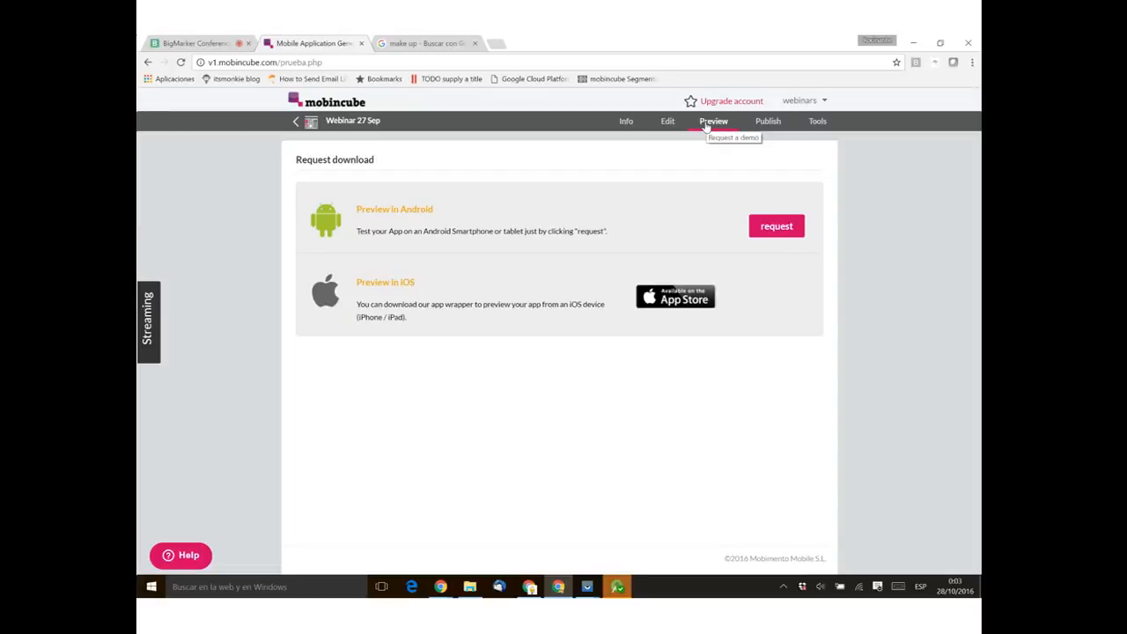
# Step: Open the iOS preview wrapper's App Store page and look through its description and screenshots
pyautogui.click(670, 305)
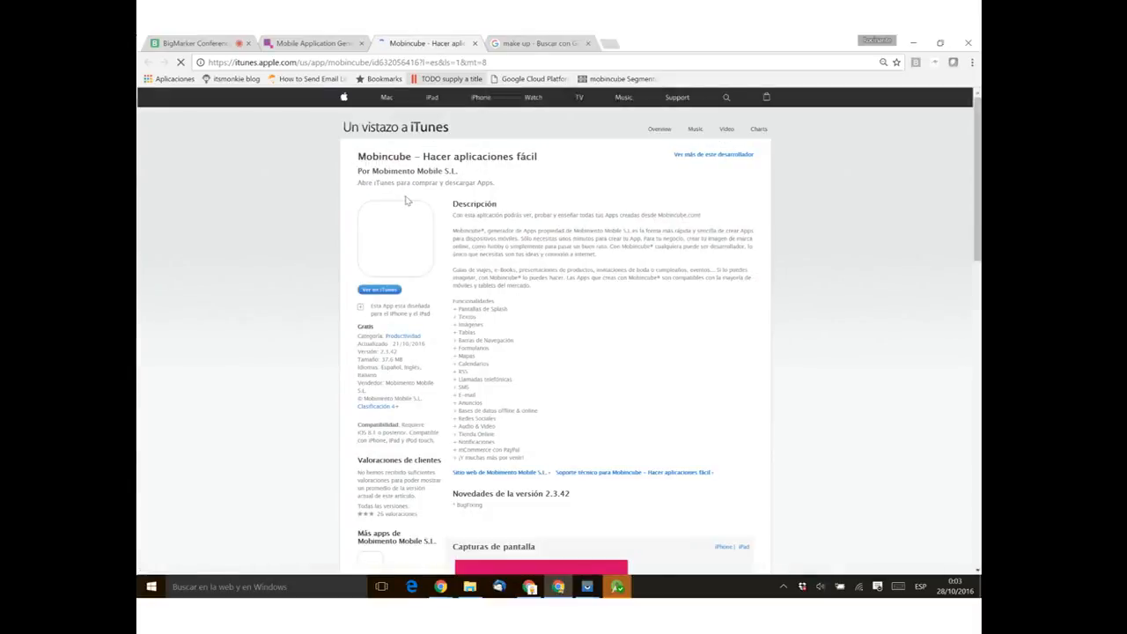
pyautogui.scroll(-2, 496, 263)
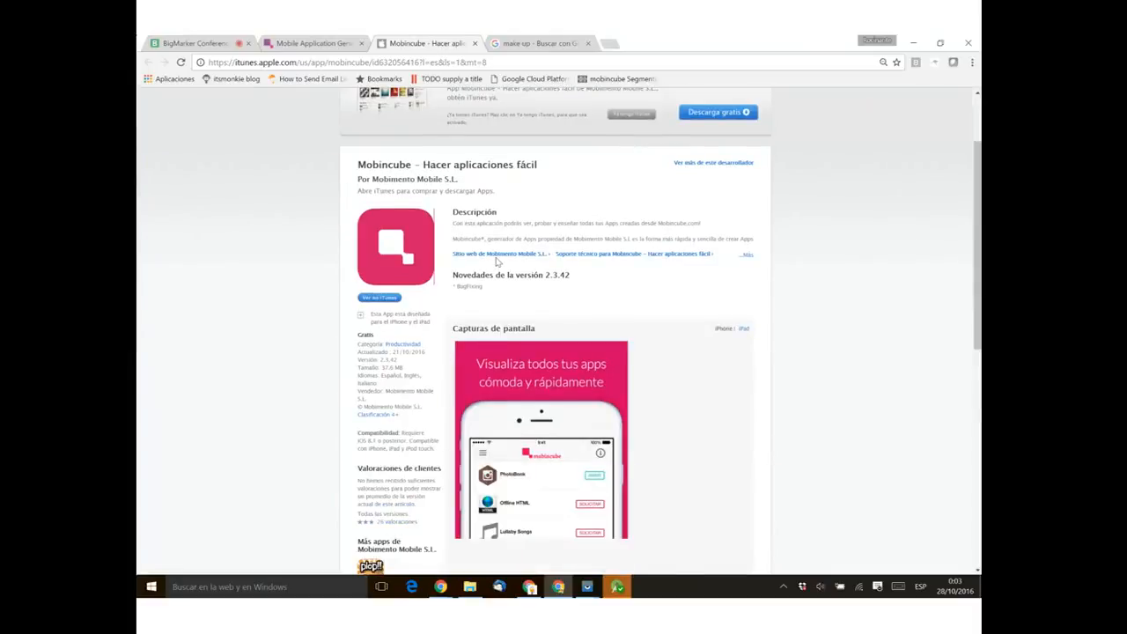
pyautogui.scroll(-3, 496, 262)
pyautogui.scroll(3, 497, 259)
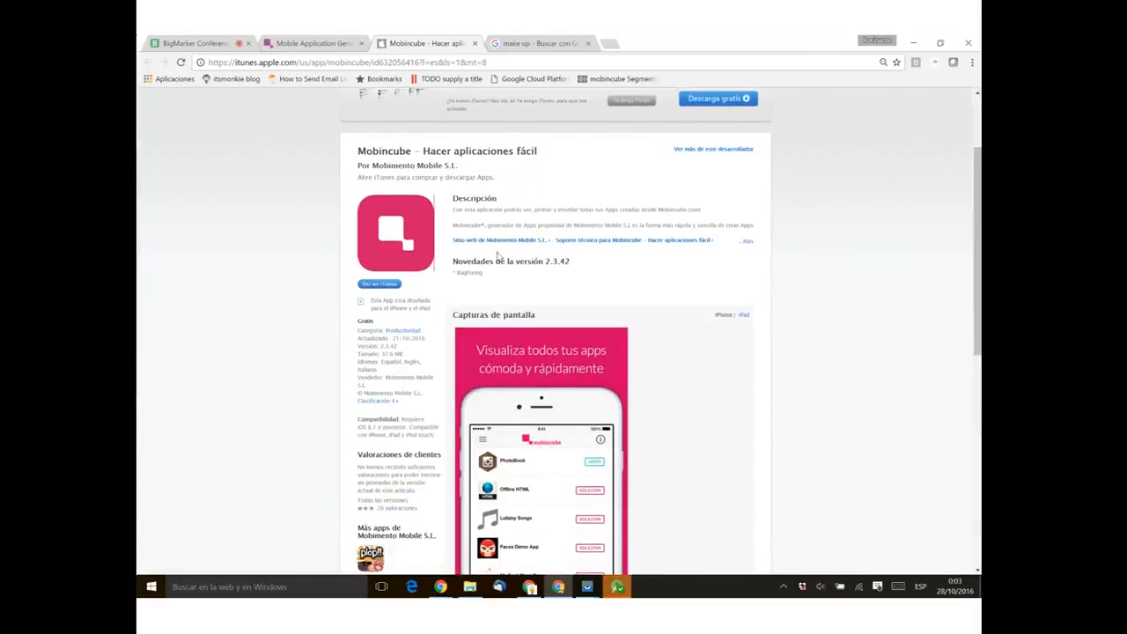
pyautogui.scroll(-1, 498, 256)
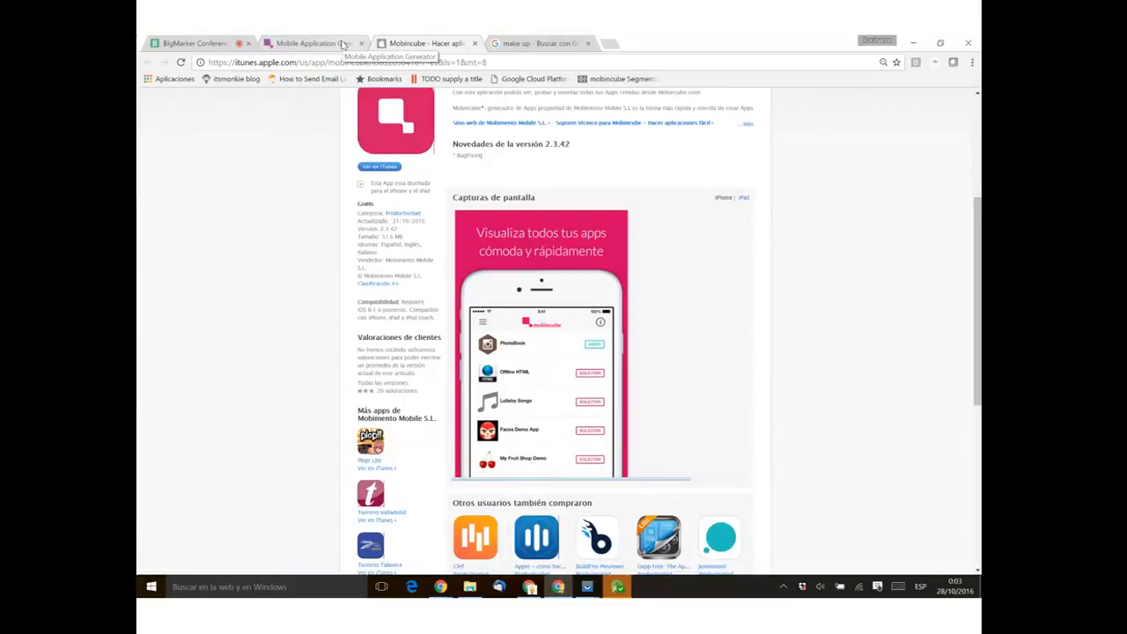
pyautogui.scroll(2, 335, 222)
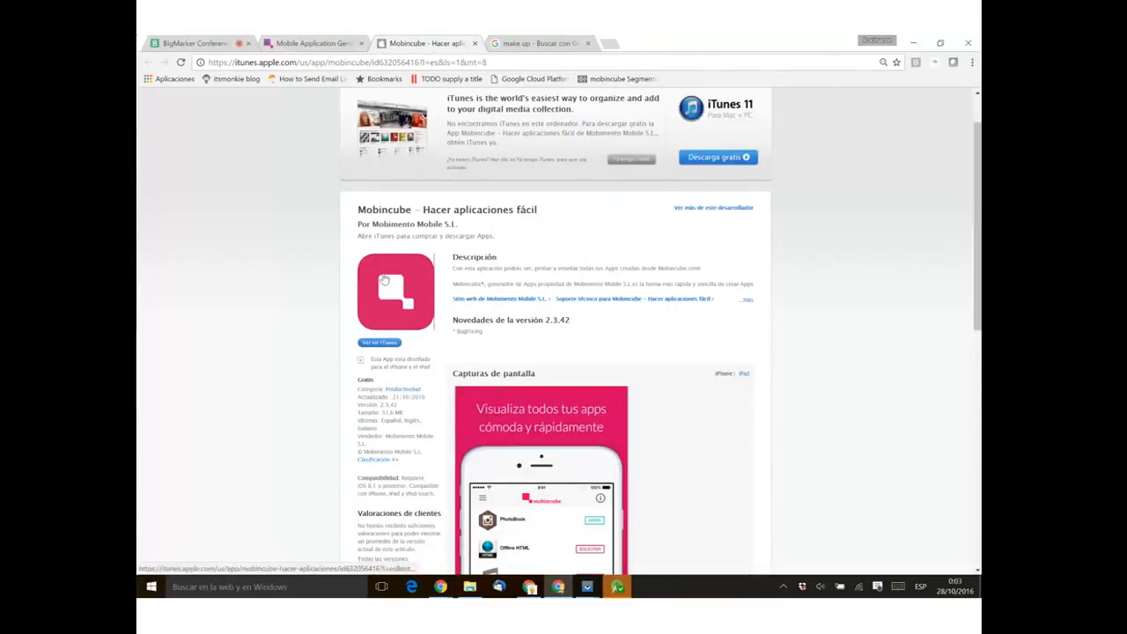
# Step: Return to Mobincube's download request page and request an Android demo of the app, accepting the confirmation
pyautogui.click(264, 41)
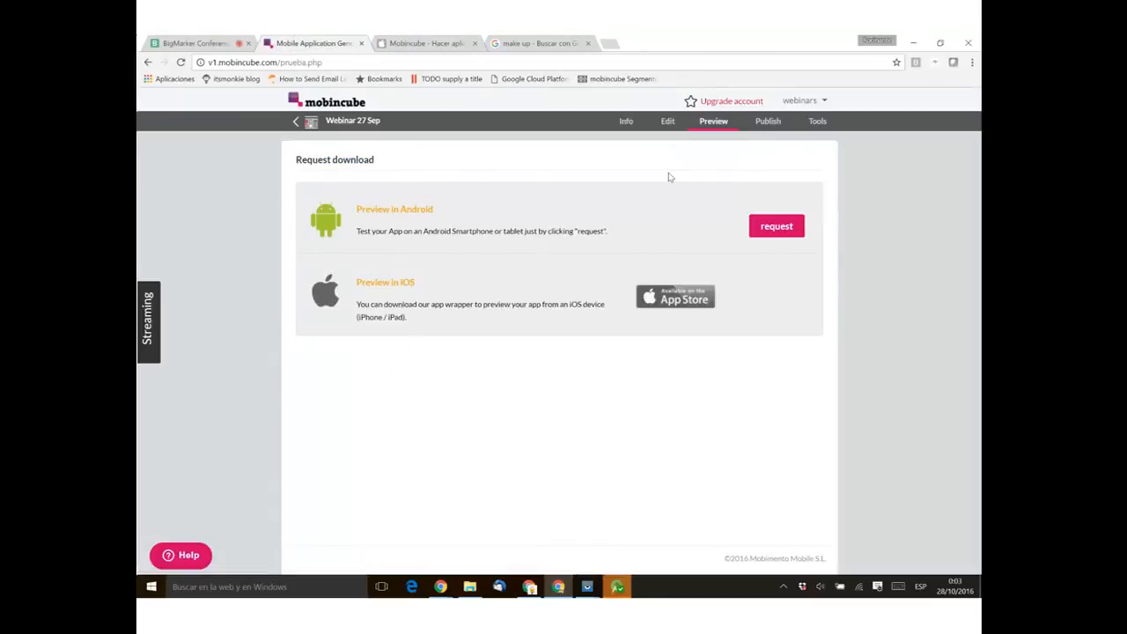
pyautogui.click(776, 227)
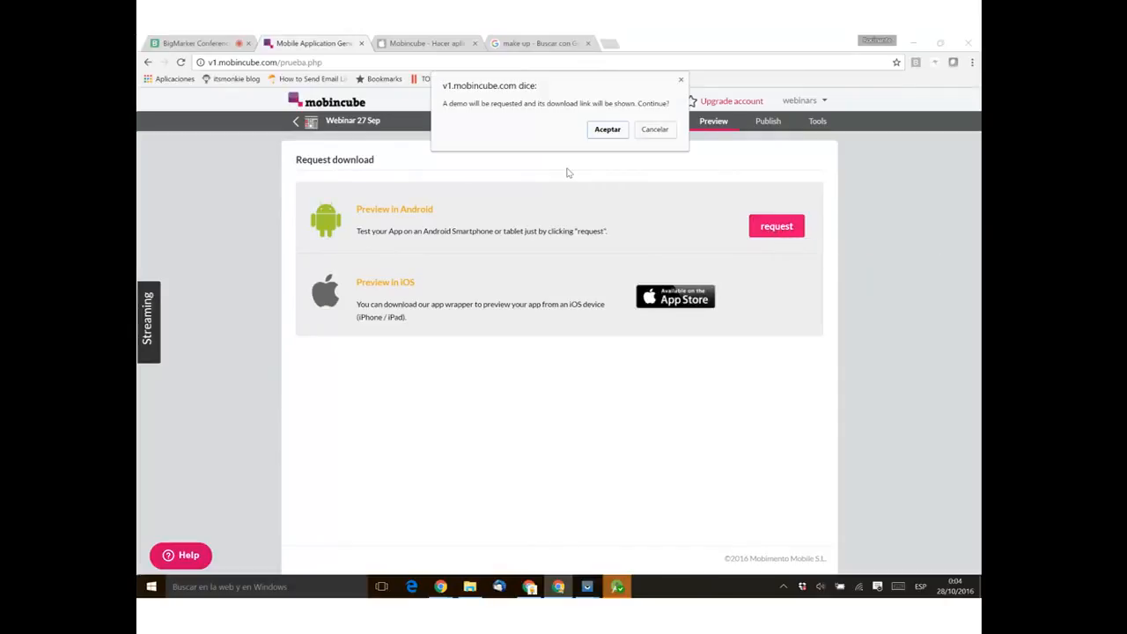
pyautogui.click(607, 130)
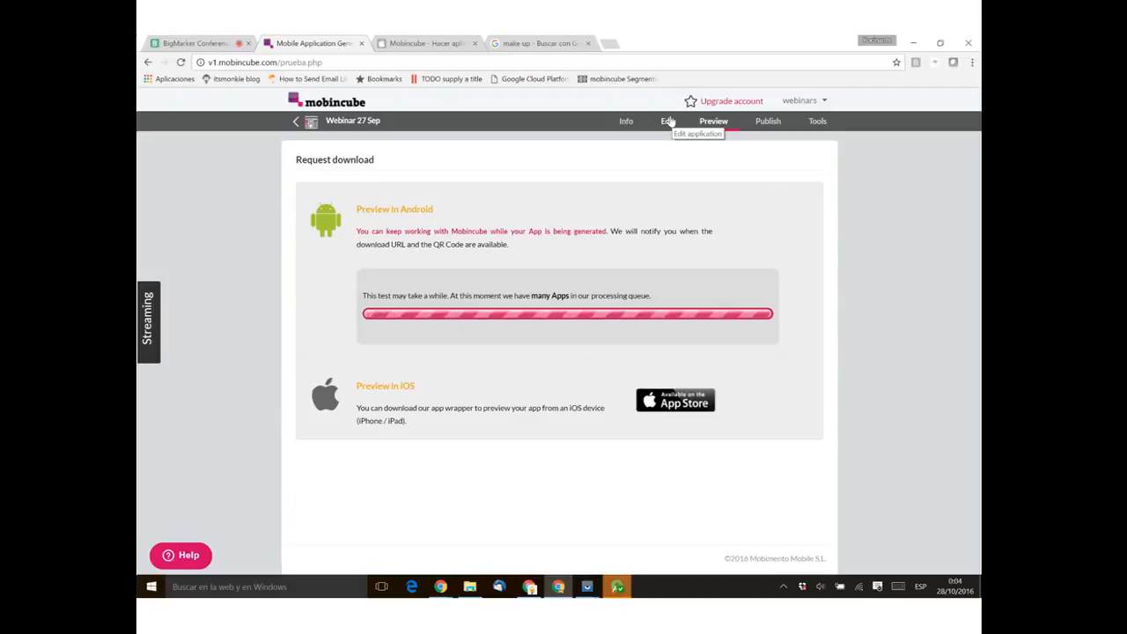
# Step: Finish and publish version 1 on Mobincube, agreeing to the content guidelines, and dismiss the notice covering the download URL and QR code
pyautogui.click(768, 123)
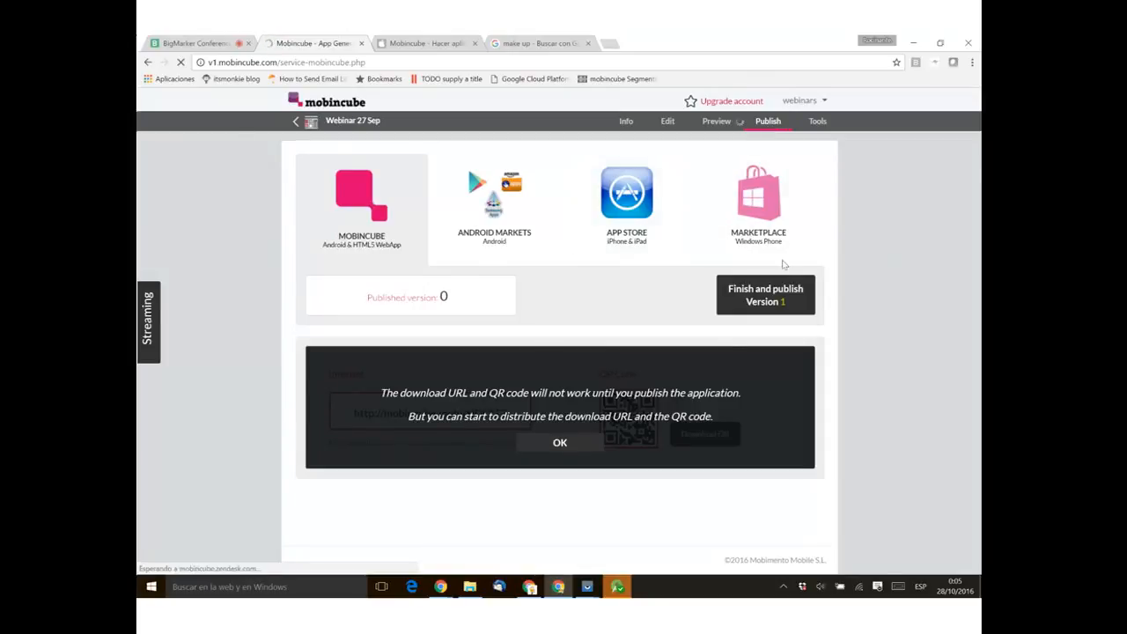
pyautogui.click(761, 295)
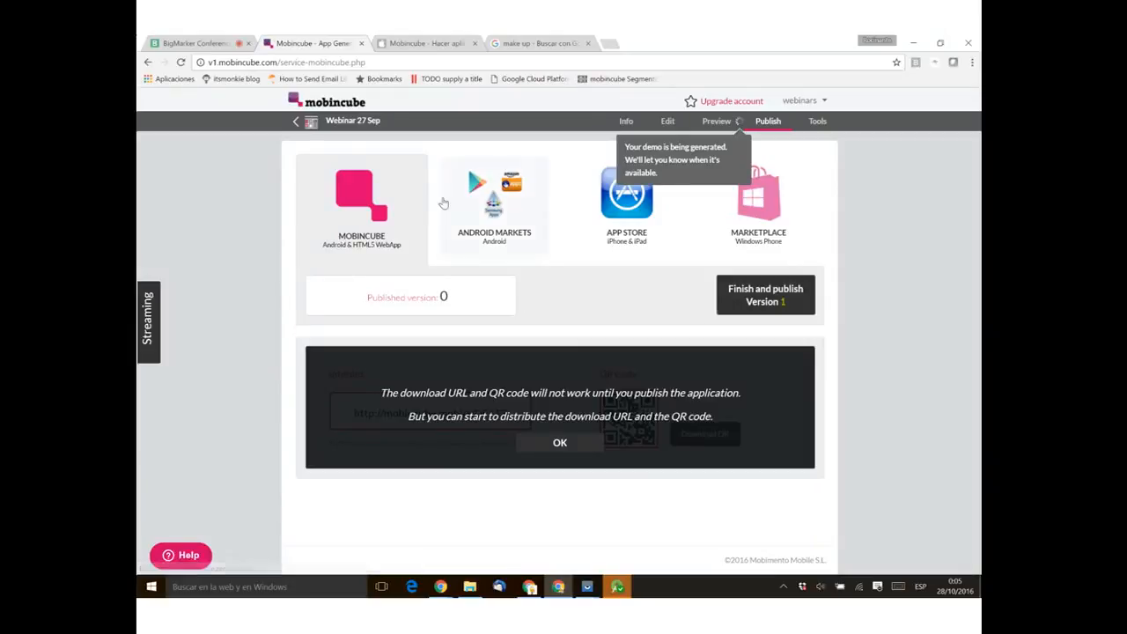
pyautogui.click(753, 302)
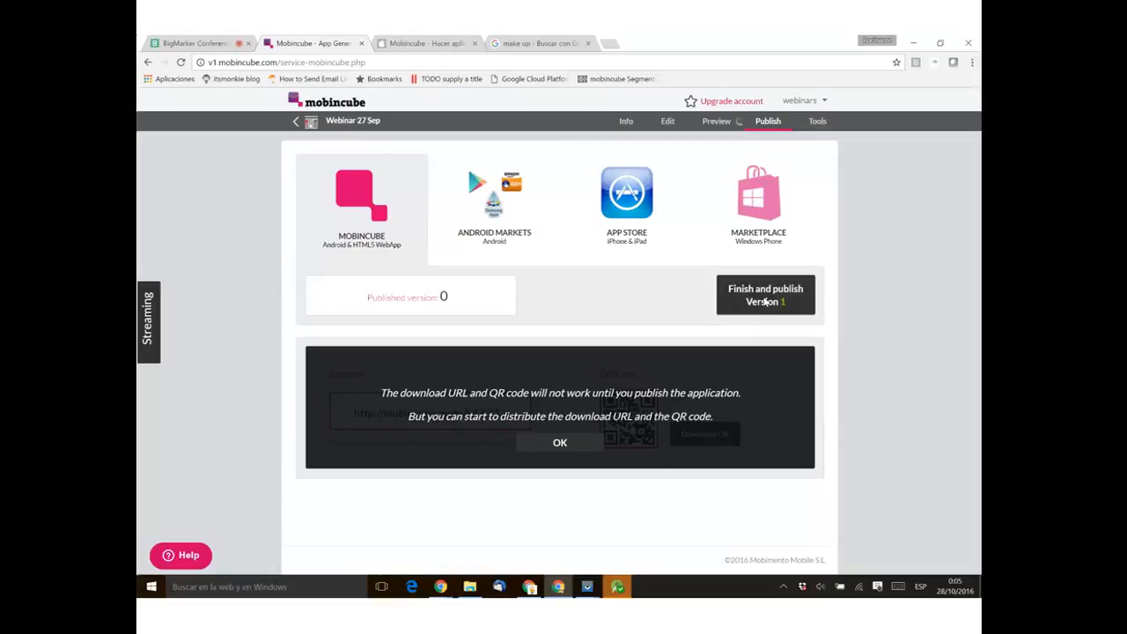
pyautogui.click(765, 302)
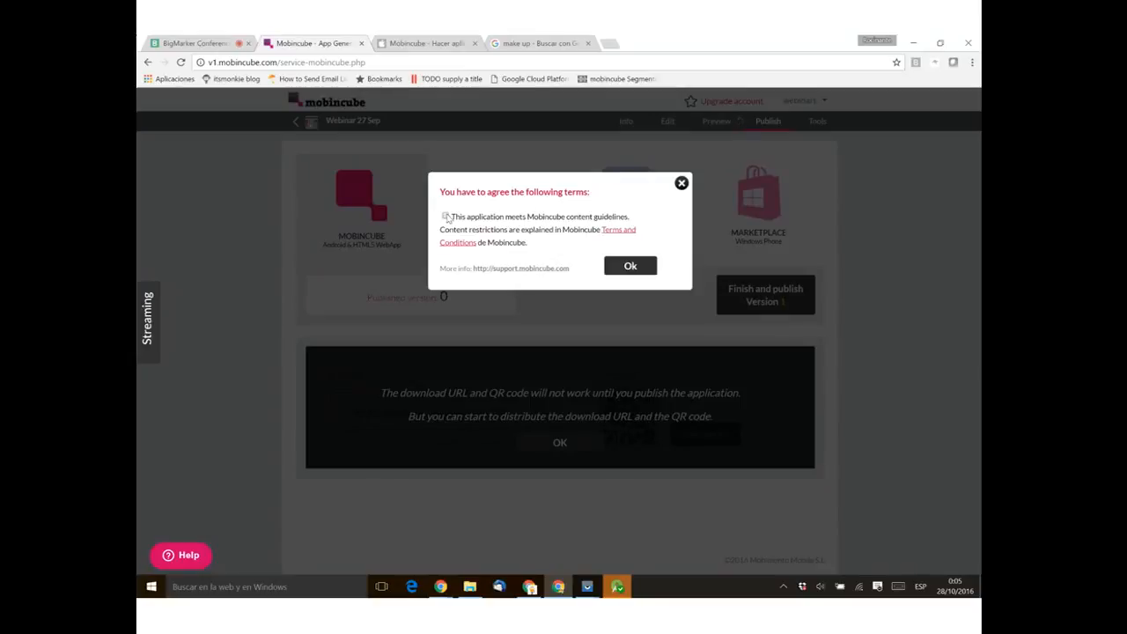
pyautogui.click(445, 218)
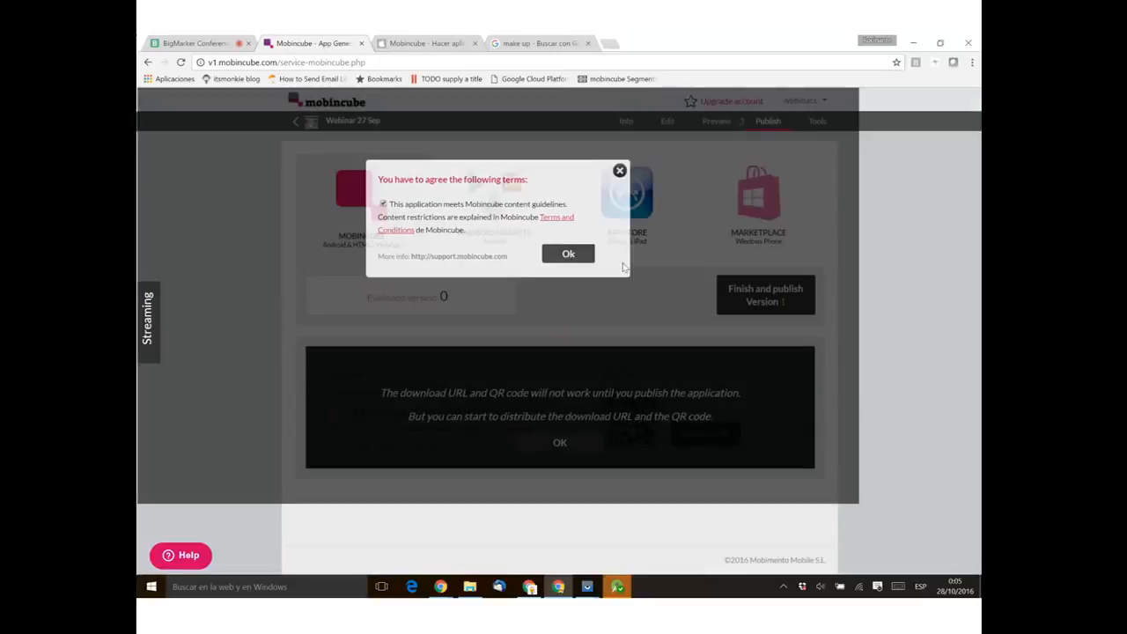
pyautogui.click(627, 266)
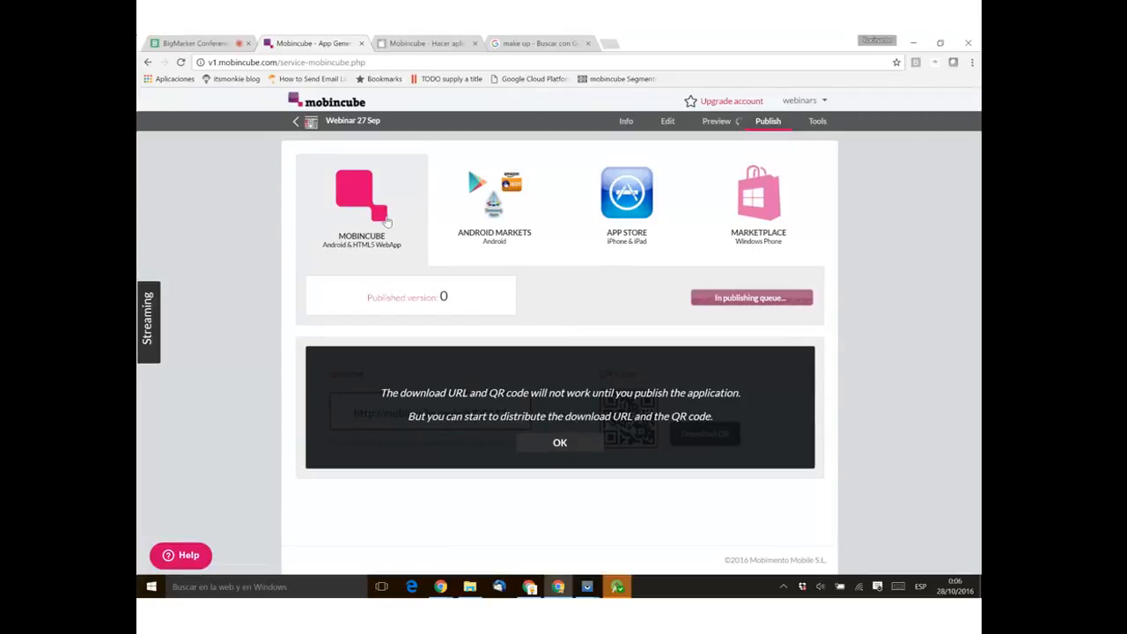
pyautogui.click(555, 443)
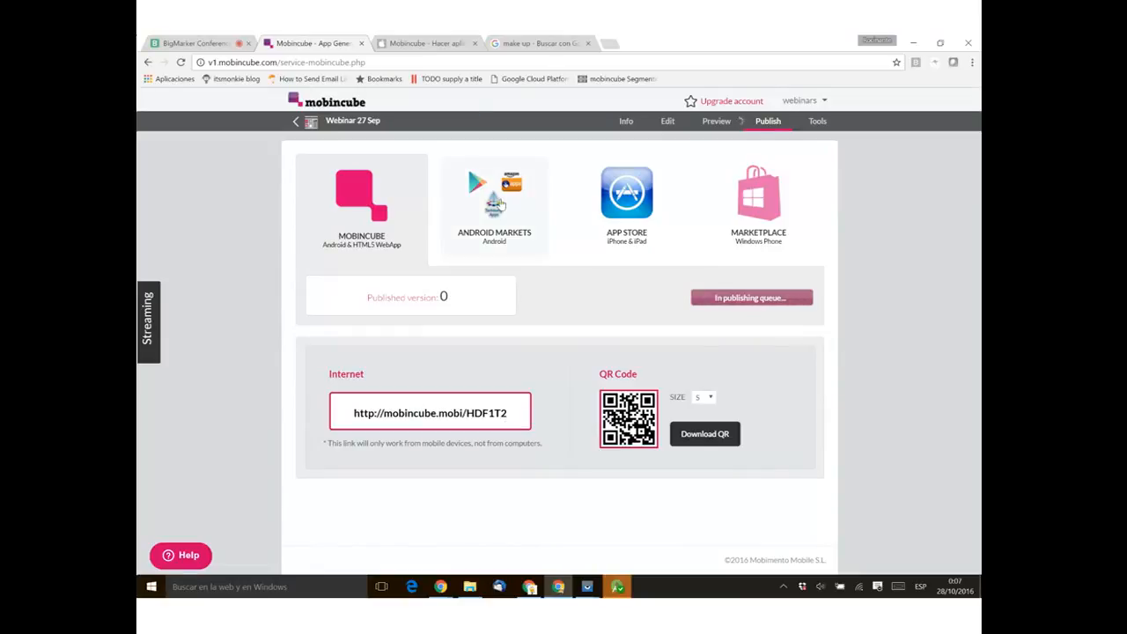
# Step: Review the Android Markets publishing page and return to the Mobincube publishing page
pyautogui.click(500, 204)
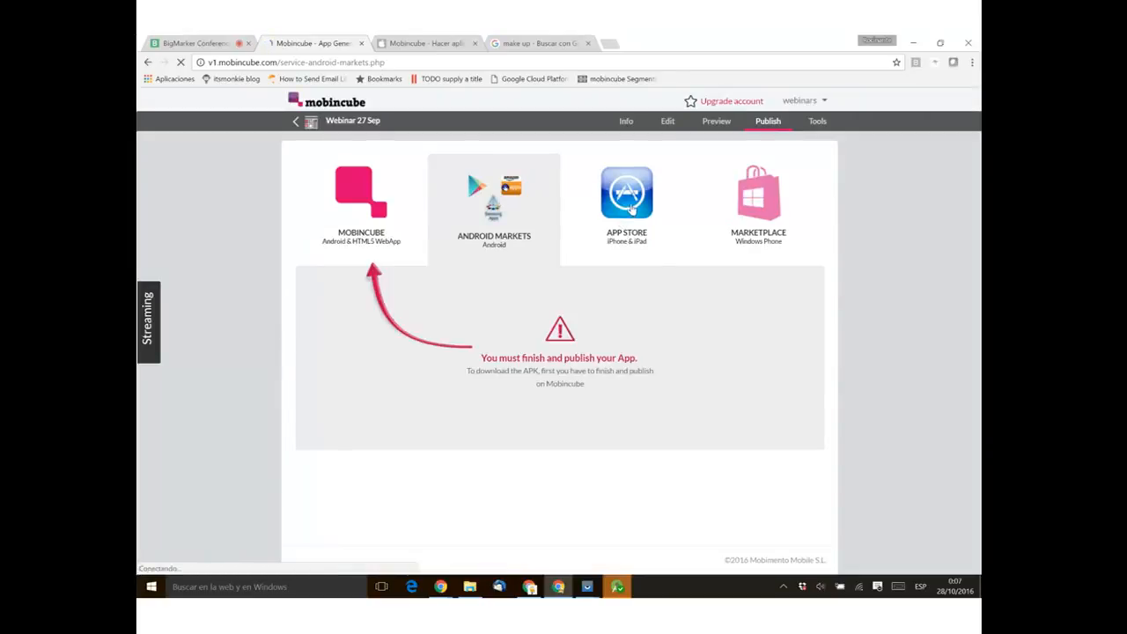
pyautogui.click(627, 209)
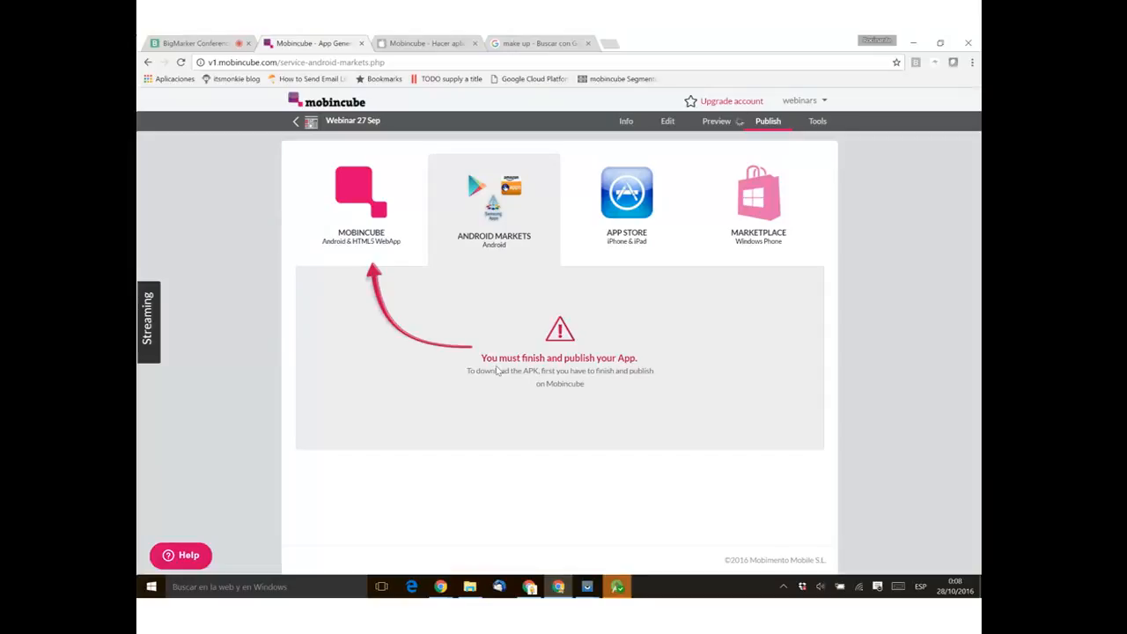
pyautogui.click(348, 185)
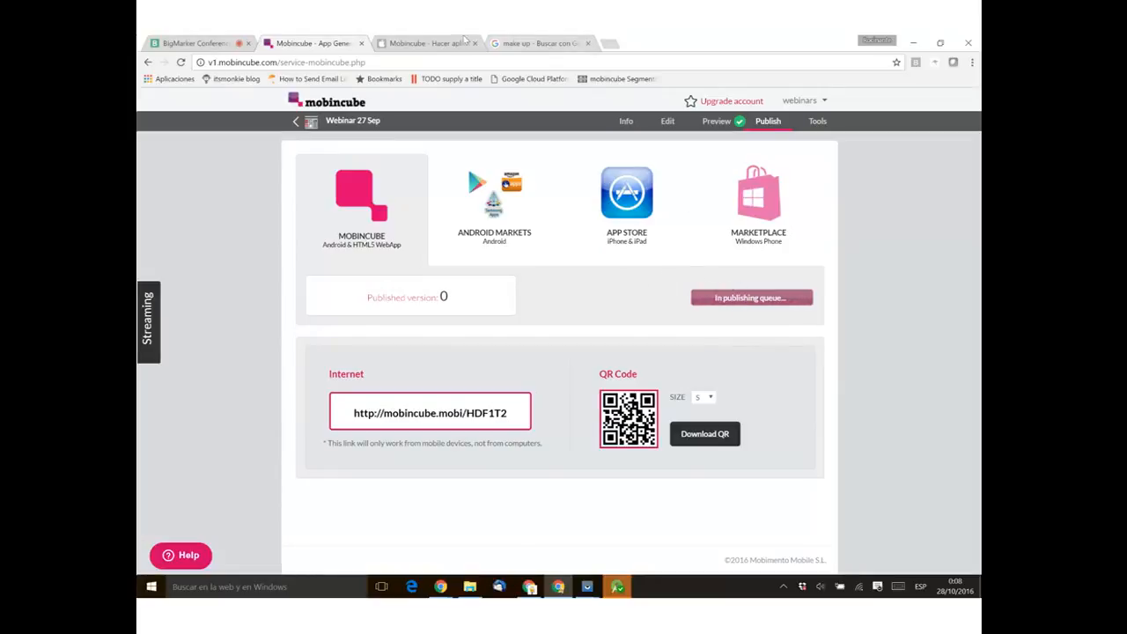
# Step: Open play.google.com alongside the current pages and search the store for "mobincube"
pyautogui.click(607, 44)
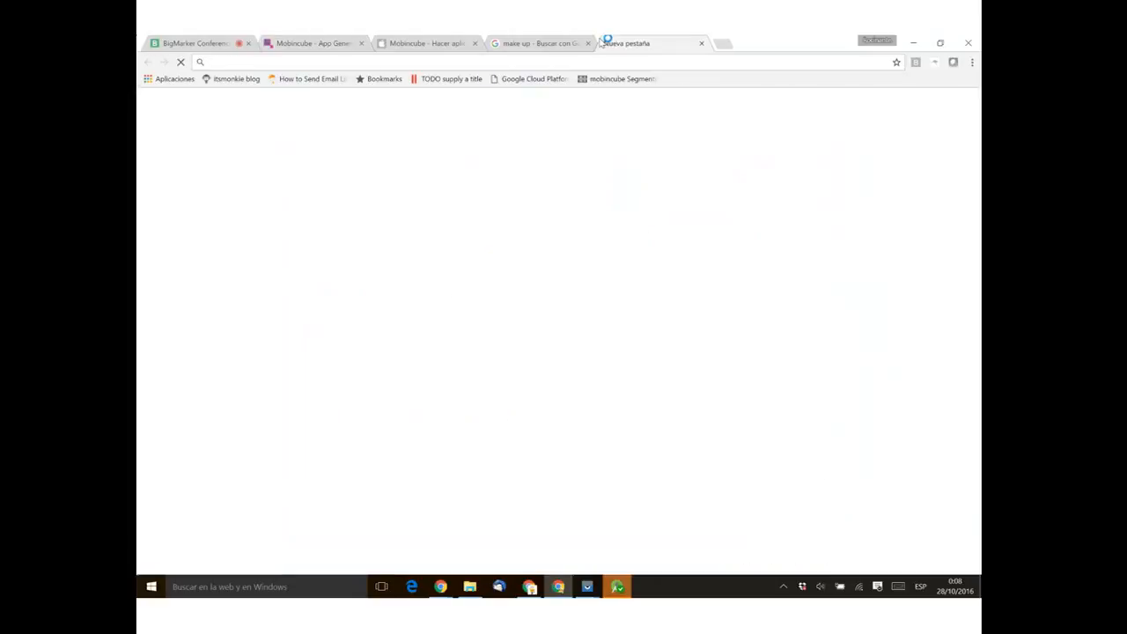
pyautogui.write('play.google.com')
pyautogui.press('Return')
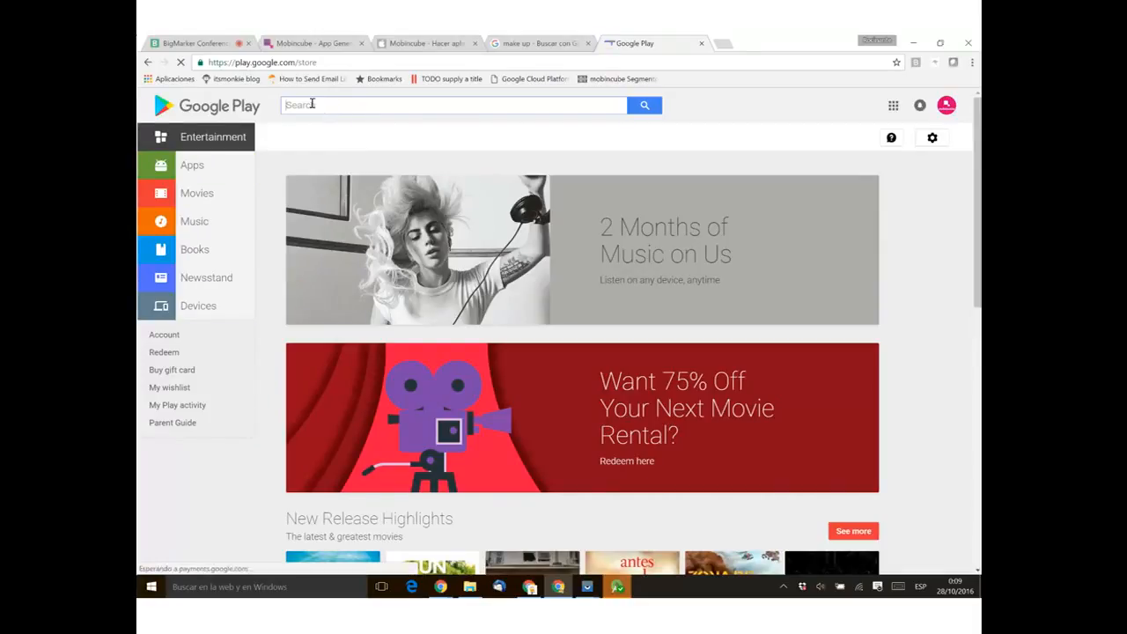
pyautogui.click(311, 104)
pyautogui.write('mobi')
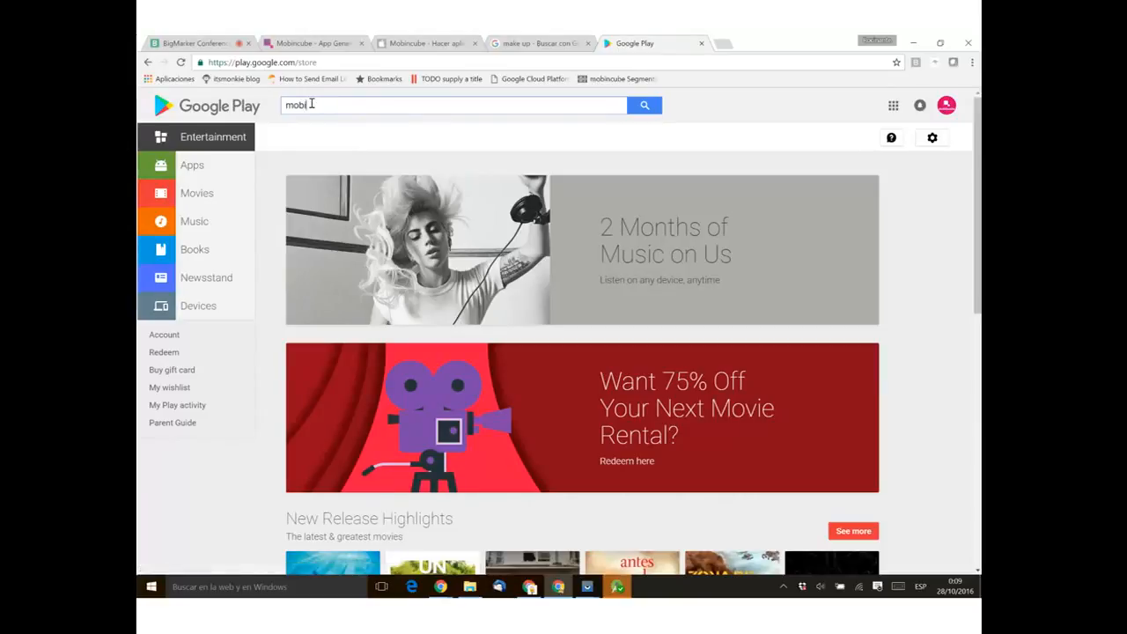
pyautogui.write('ncube')
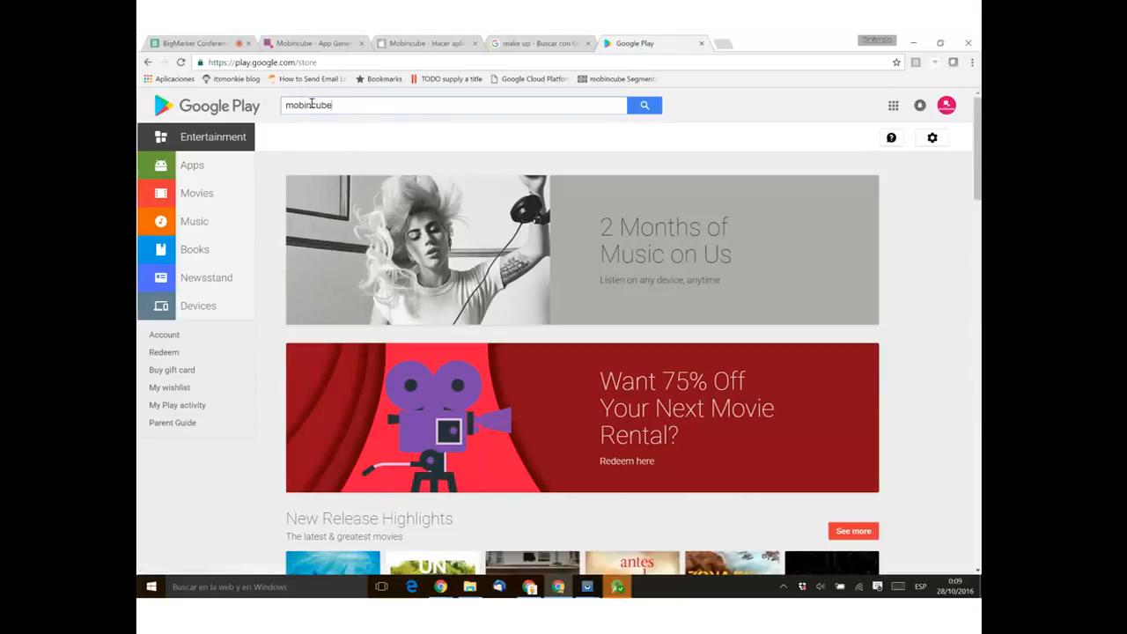
pyautogui.press('Return')
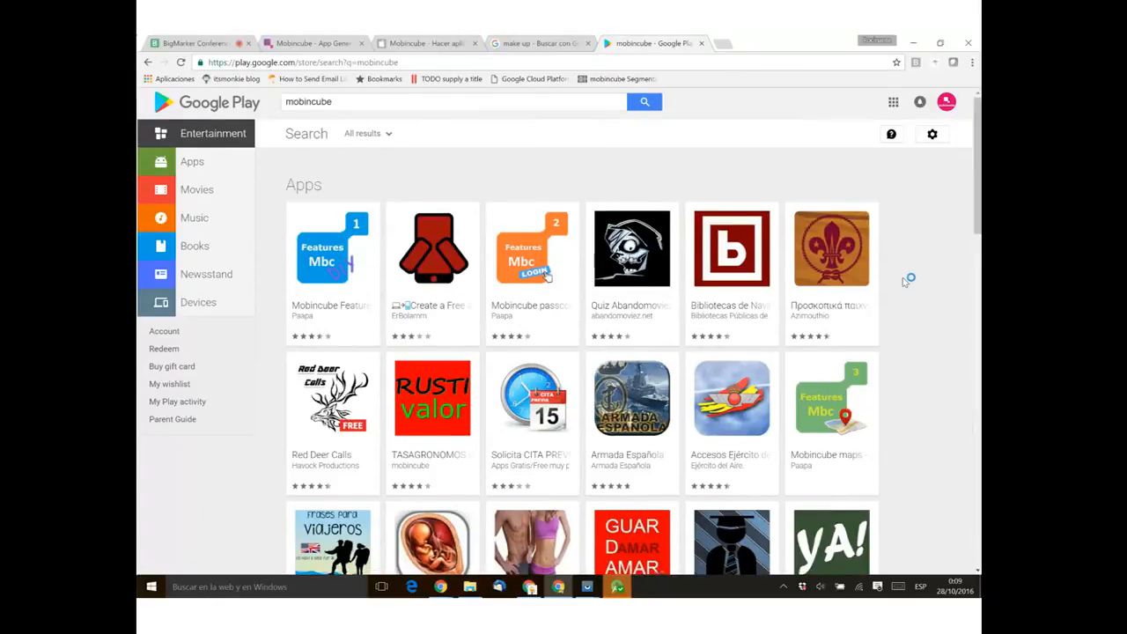
# Step: Browse the Google Play results for examples of apps made with Mobincube
pyautogui.scroll(-2, 907, 281)
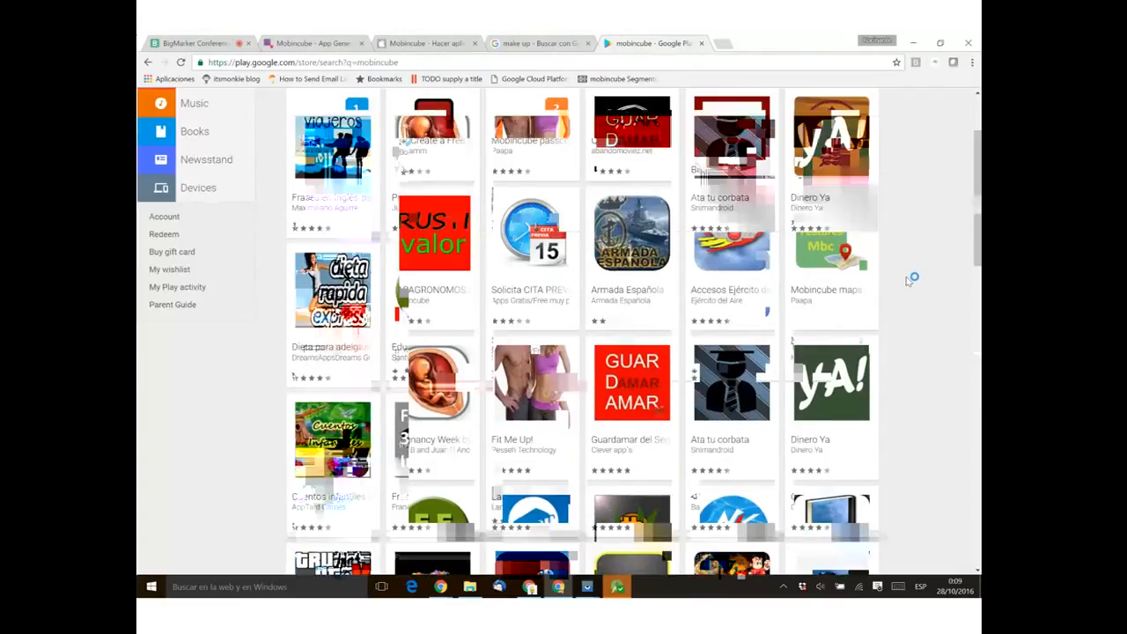
pyautogui.scroll(-8, 907, 281)
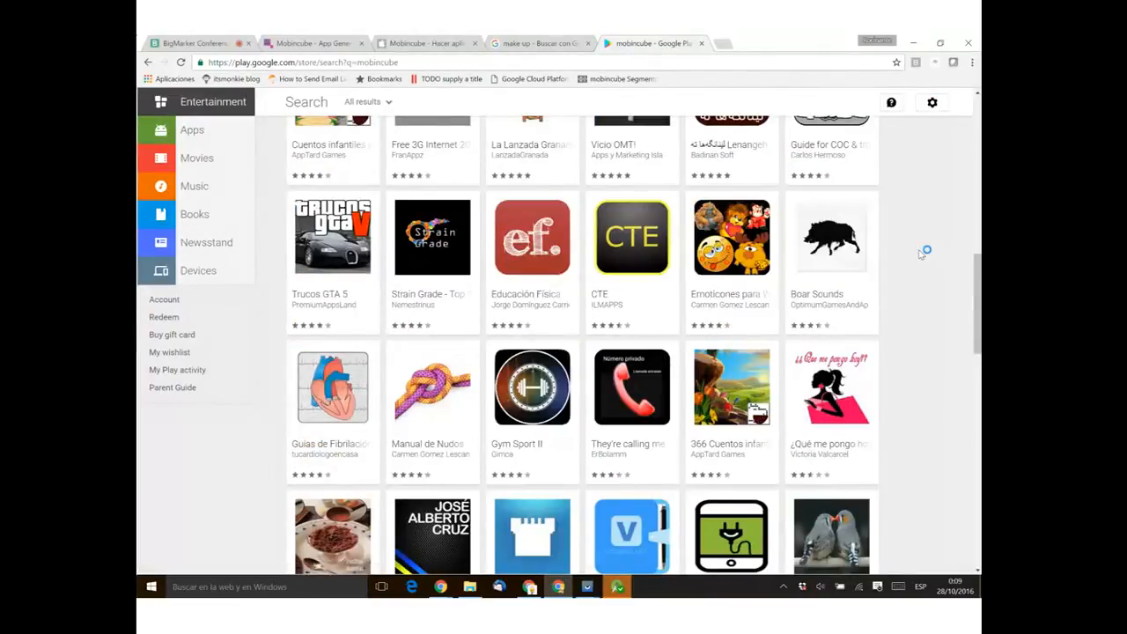
pyautogui.scroll(-3, 922, 253)
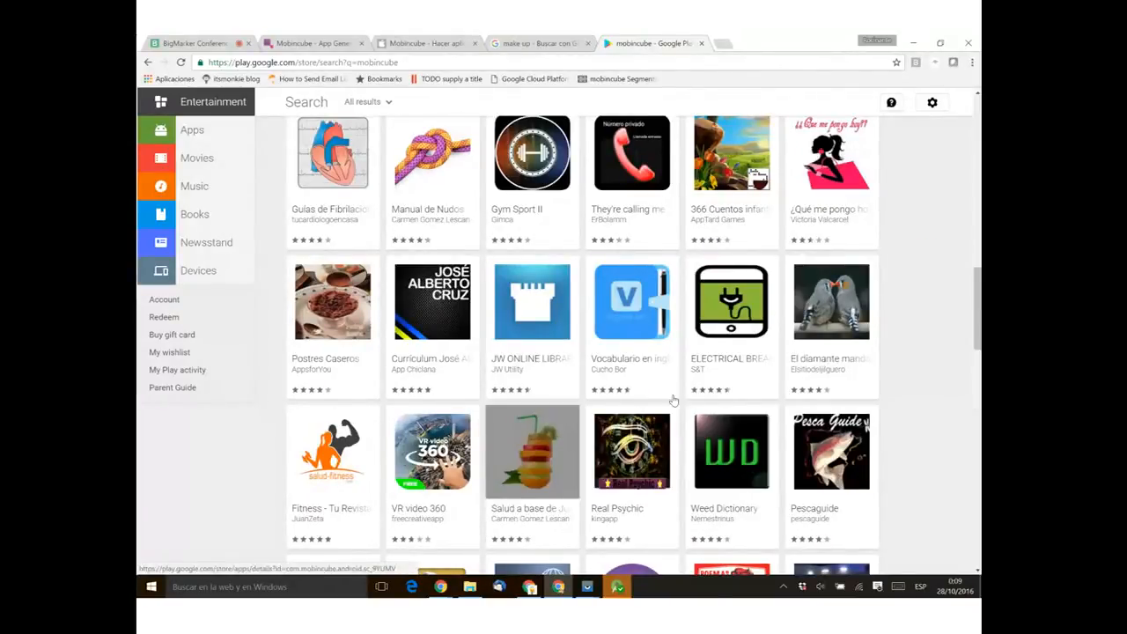
pyautogui.click(702, 388)
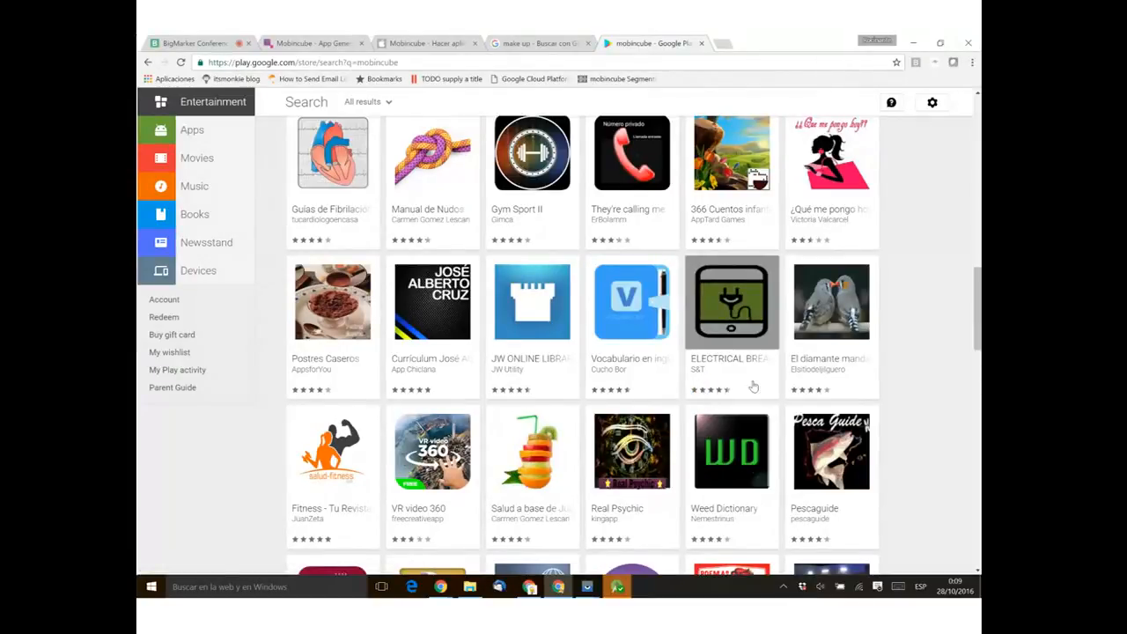
pyautogui.scroll(-5, 944, 365)
pyautogui.scroll(-3, 944, 364)
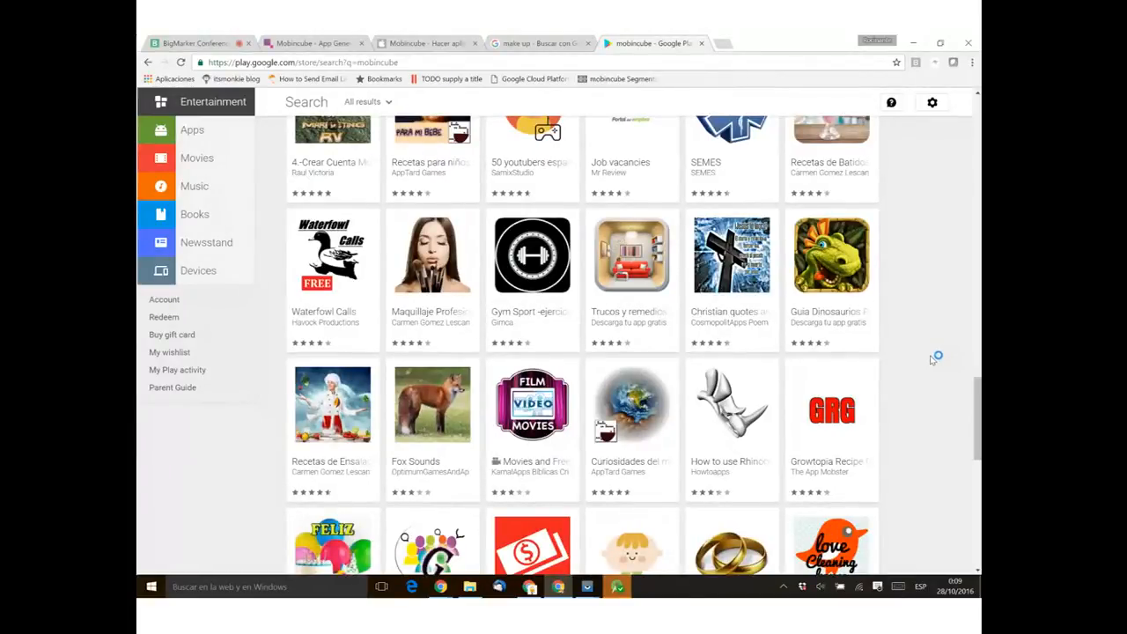
pyautogui.scroll(5, 934, 358)
pyautogui.scroll(9, 931, 357)
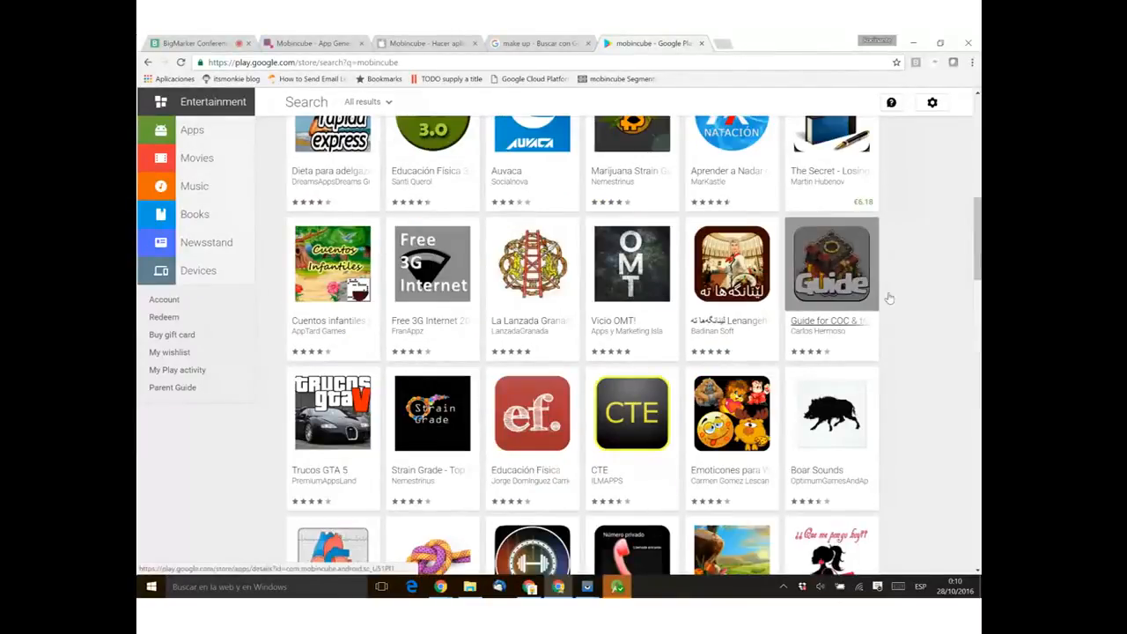
# Step: View the "Guide for COC & troop planner" store page, and return to Mobincube's publishing page
pyautogui.click(824, 273)
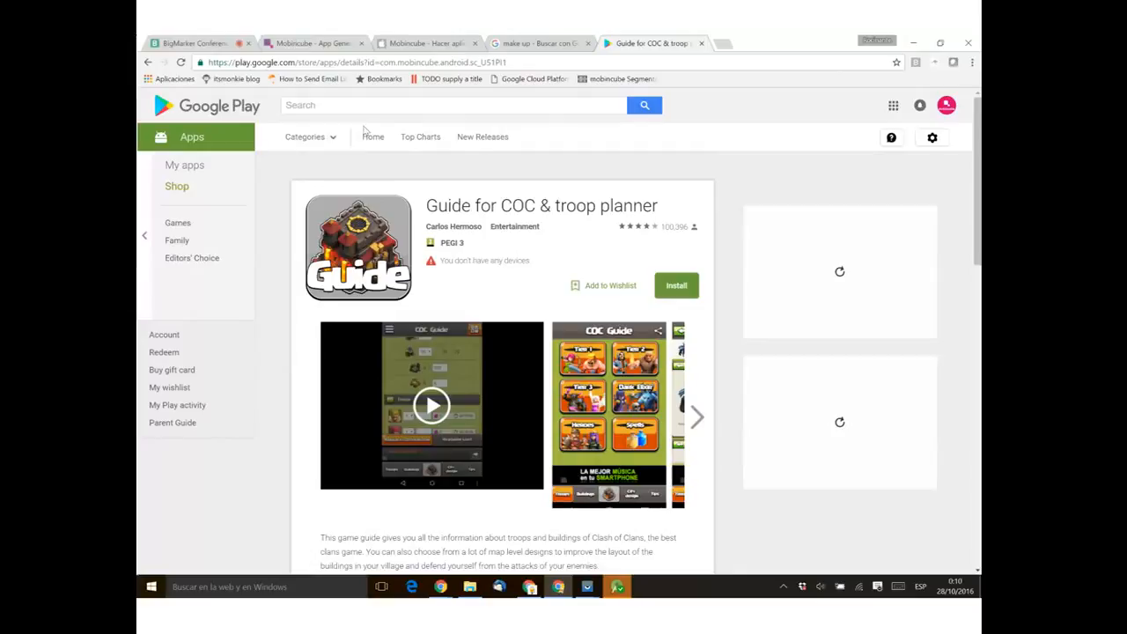
pyautogui.click(148, 62)
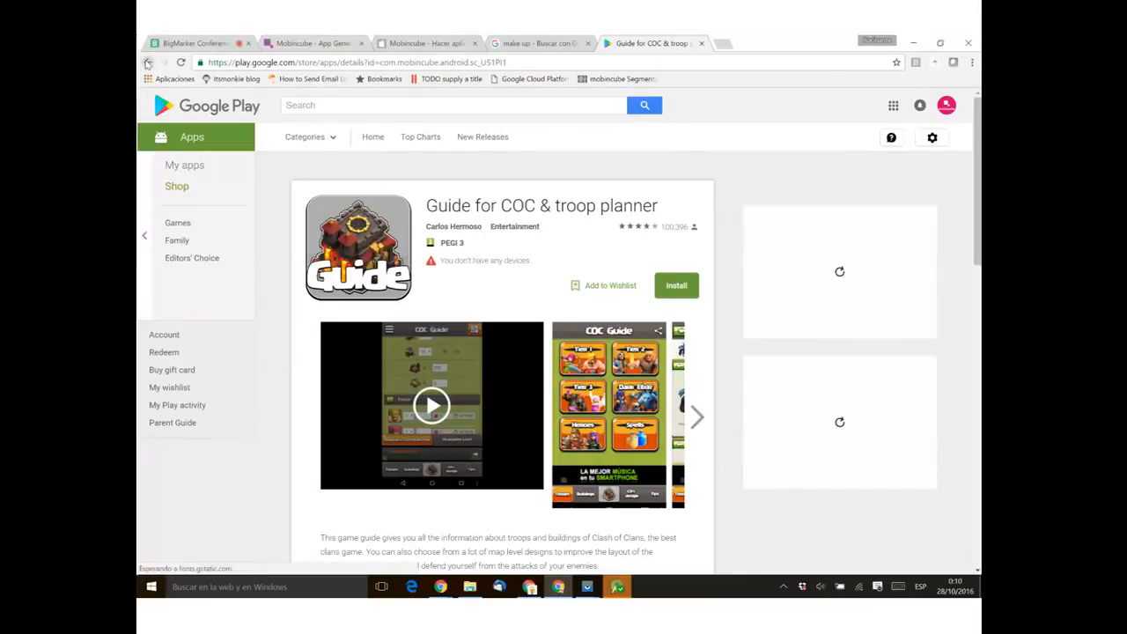
pyautogui.click(309, 40)
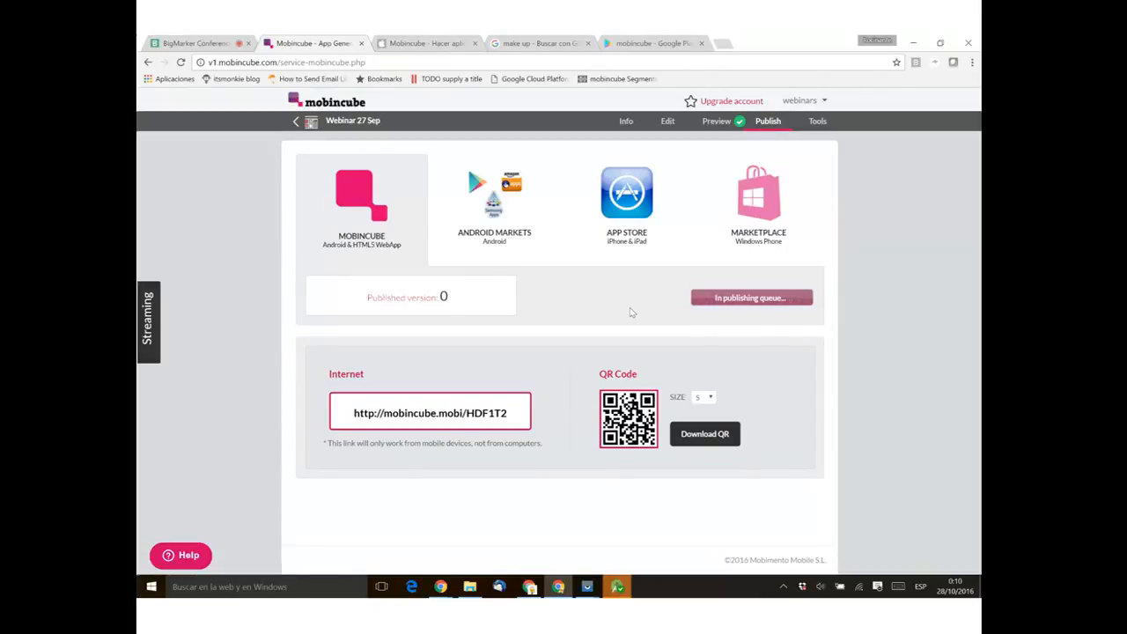
# Step: Switch to the BigMarker conference and read its Q&A and chat, closing the Vysor window in between
pyautogui.click(218, 40)
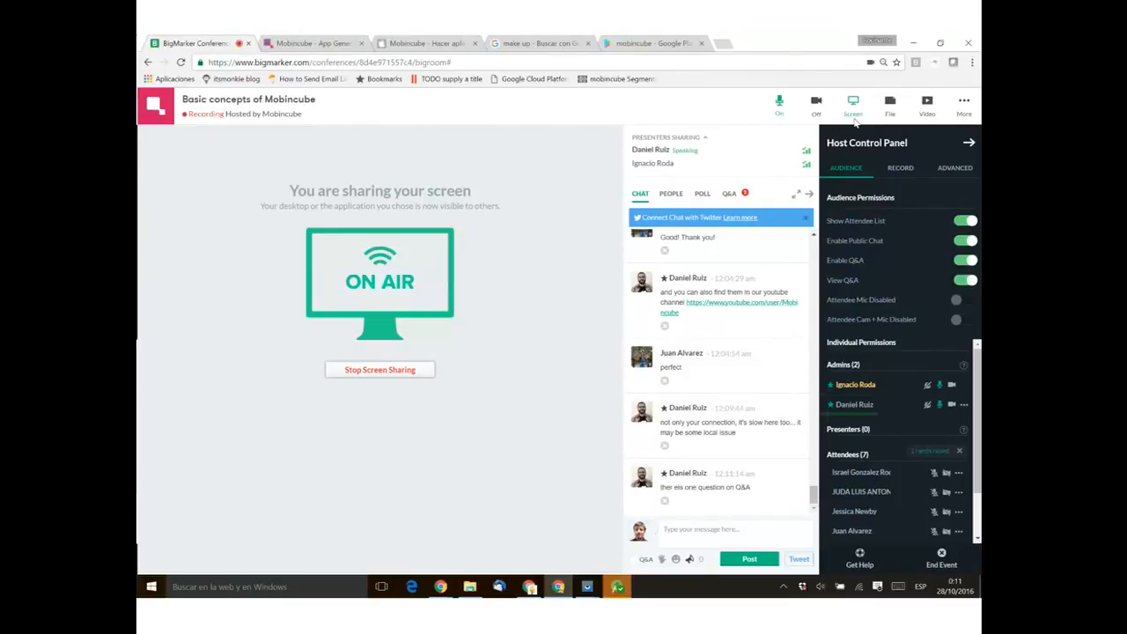
pyautogui.click(728, 195)
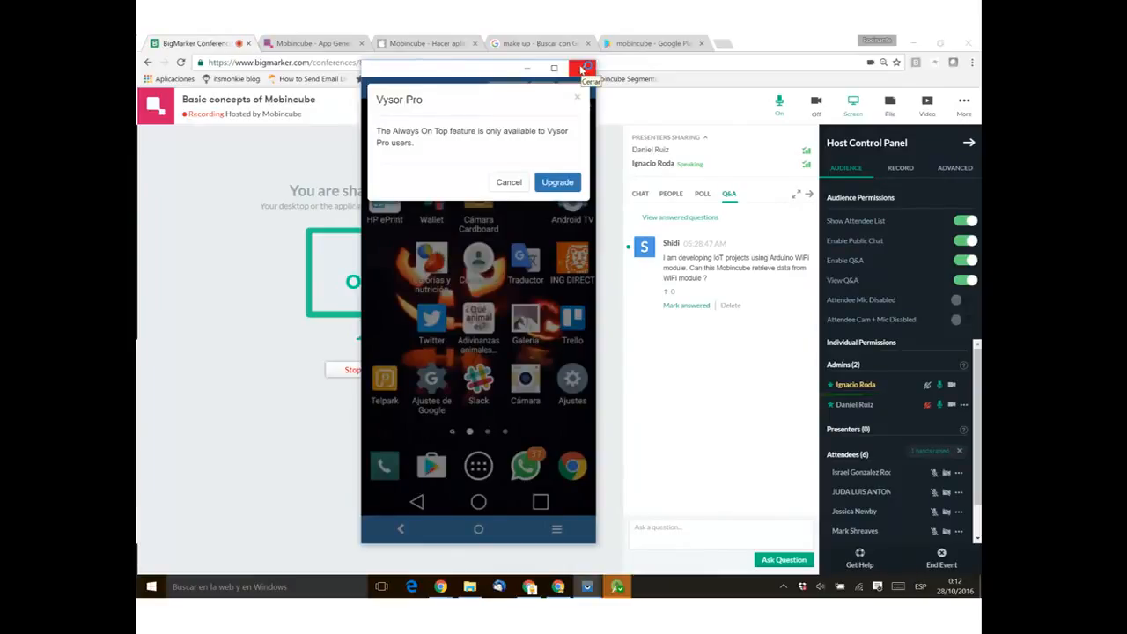
pyautogui.click(582, 69)
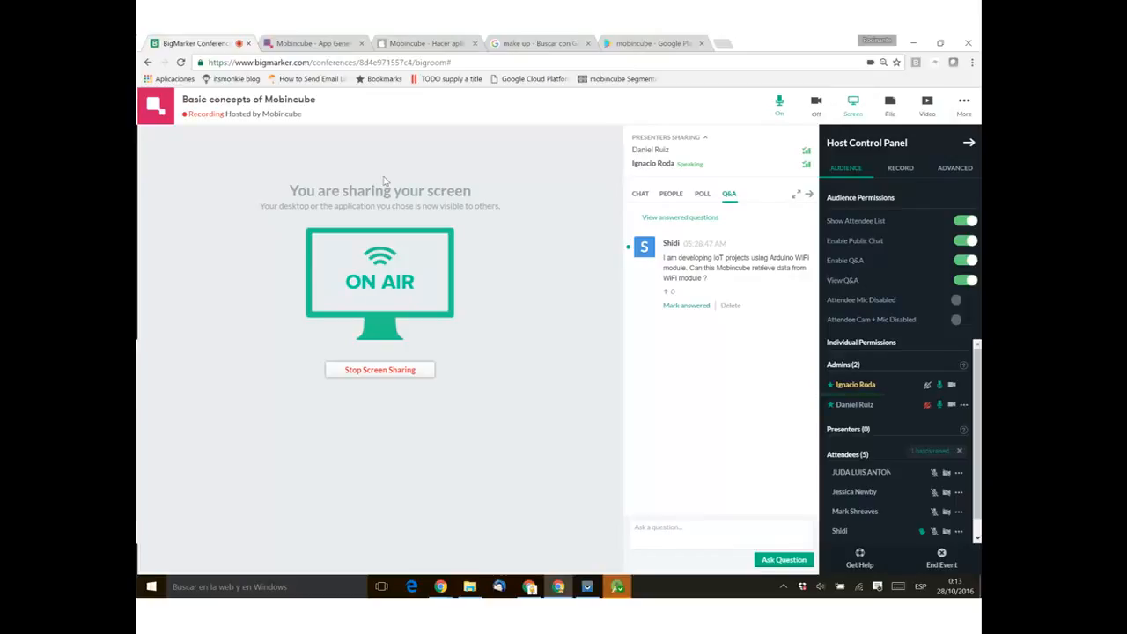
pyautogui.click(643, 194)
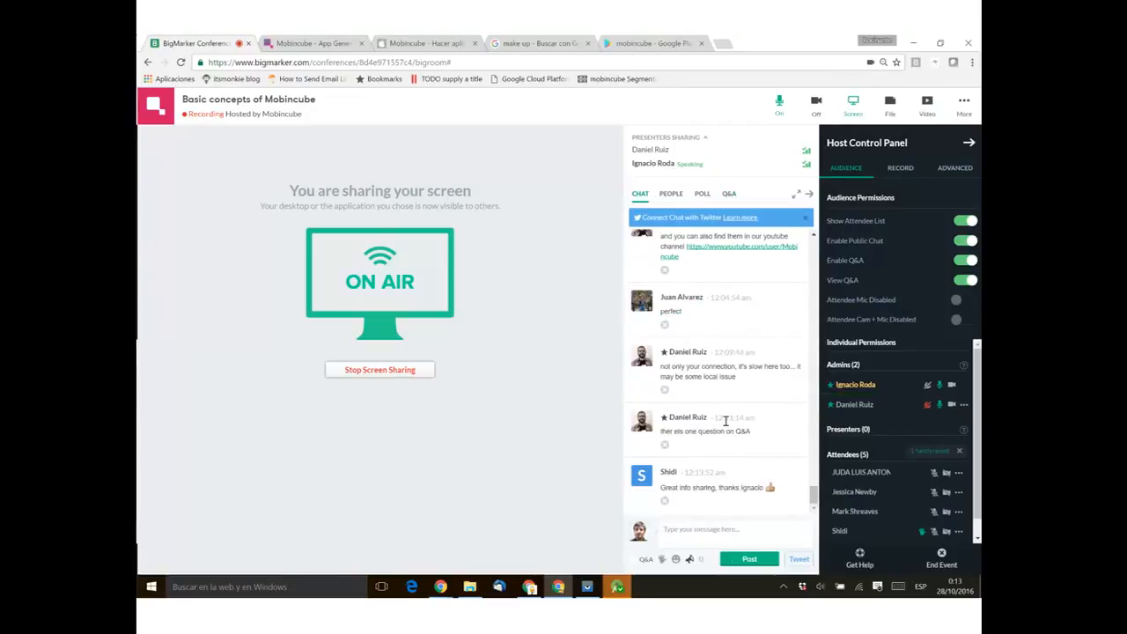